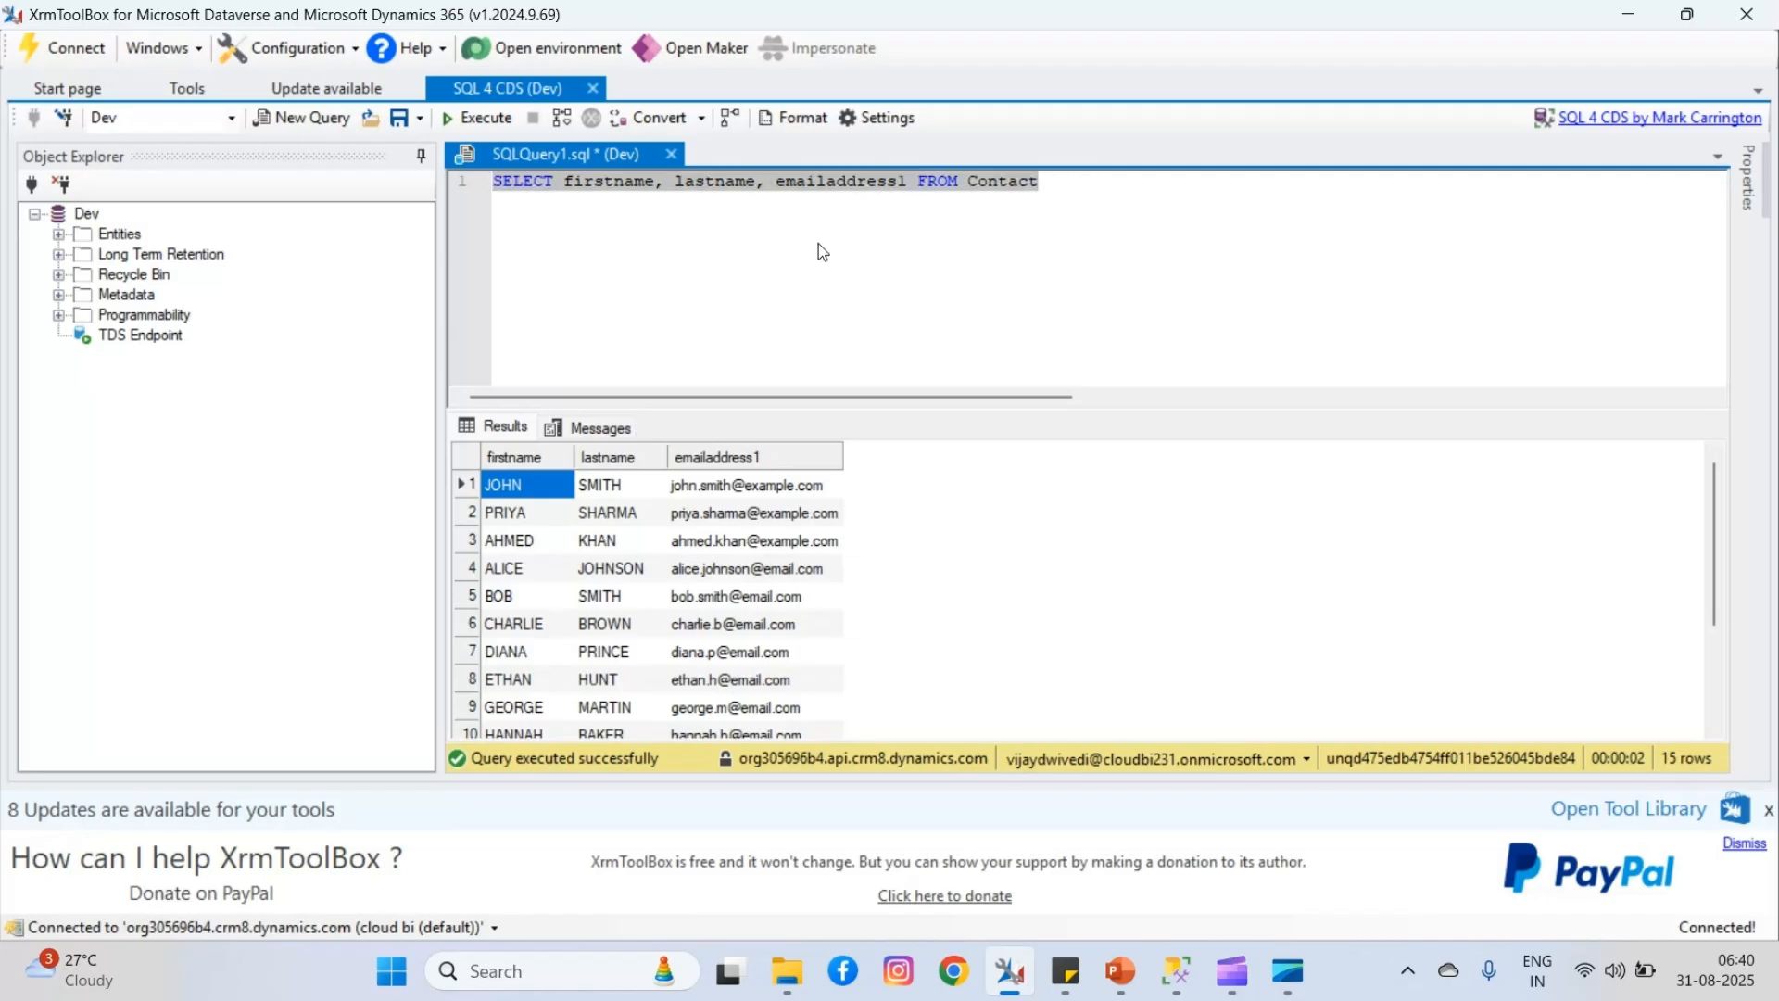
- Execute the Contact query for firstname, lastname and emailaddress1, and copy its full text
key("Right")
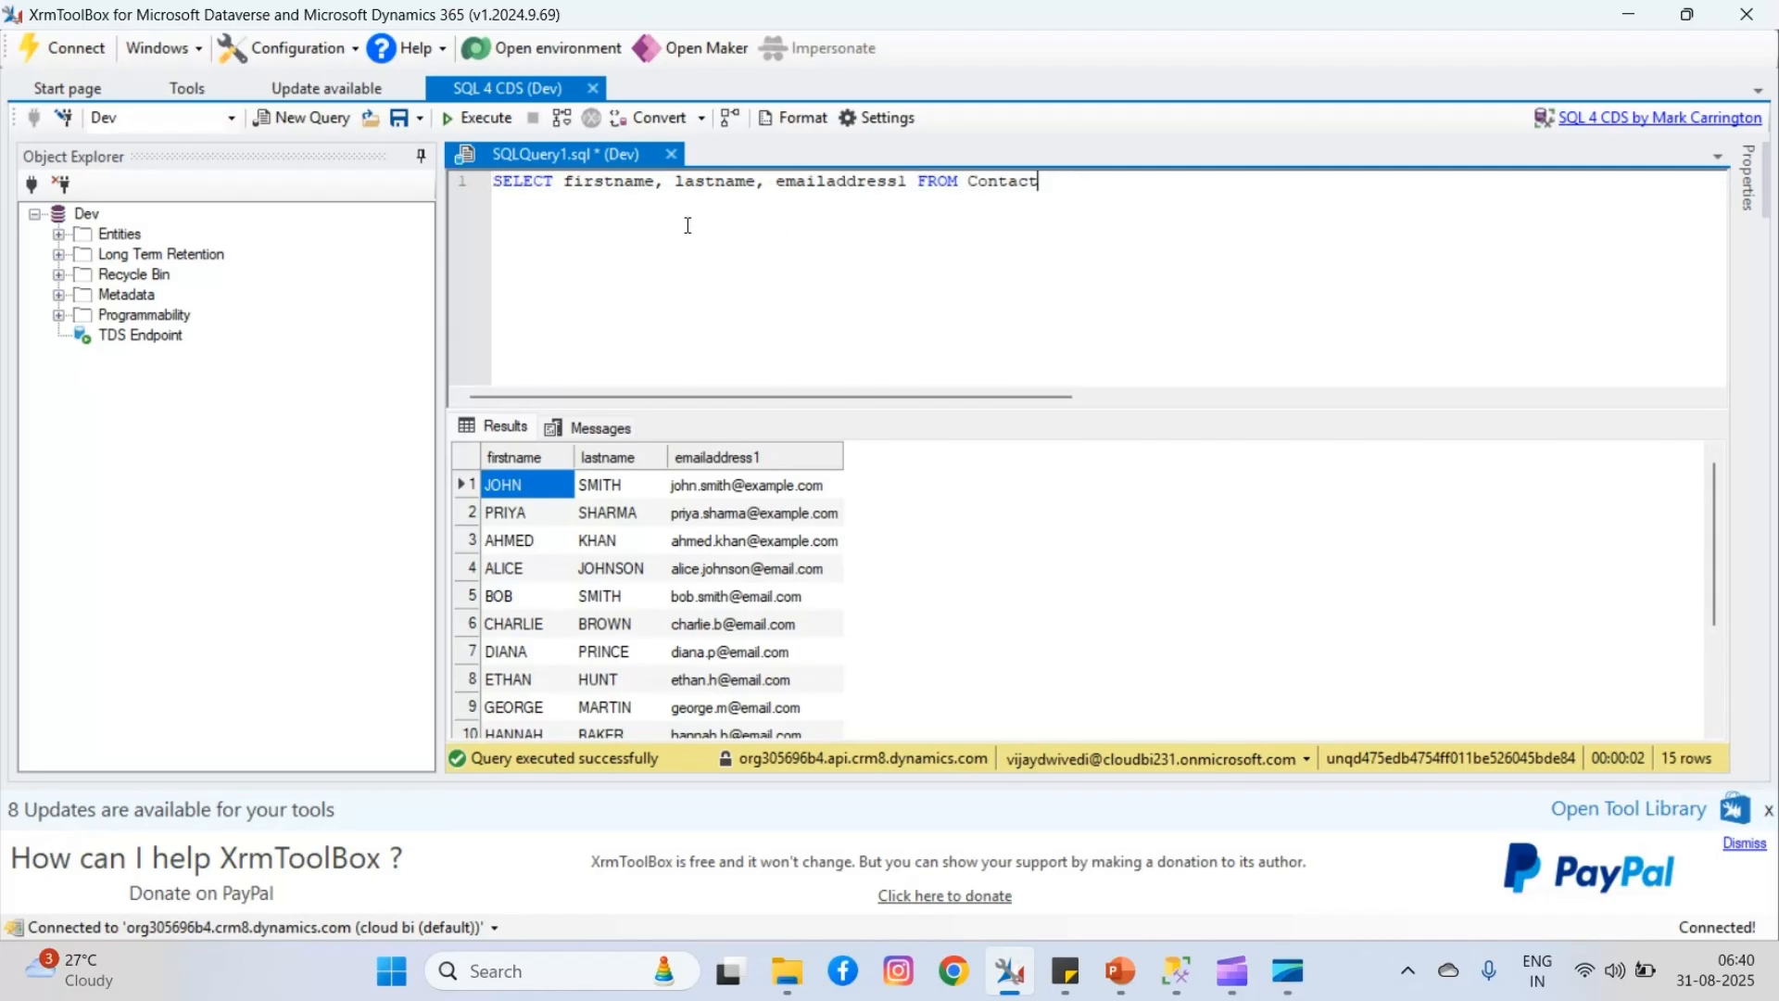
left_click(476, 117)
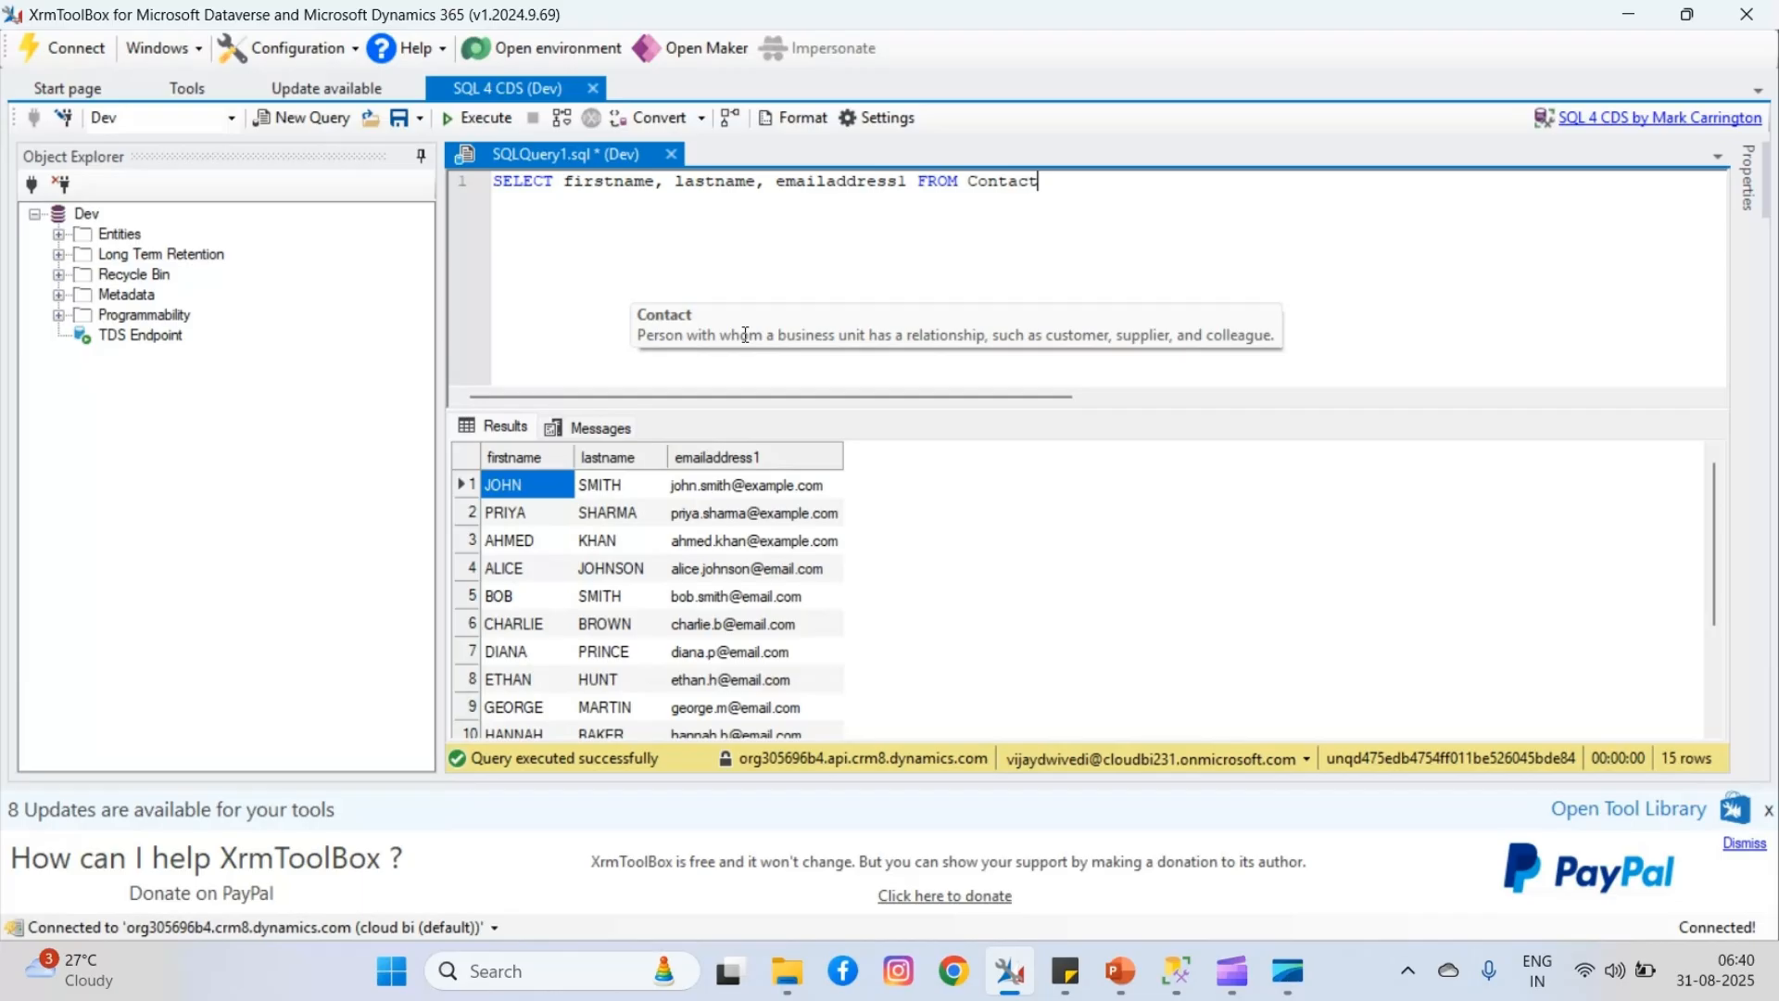
key("ctrl+a")
key("ctrl+c")
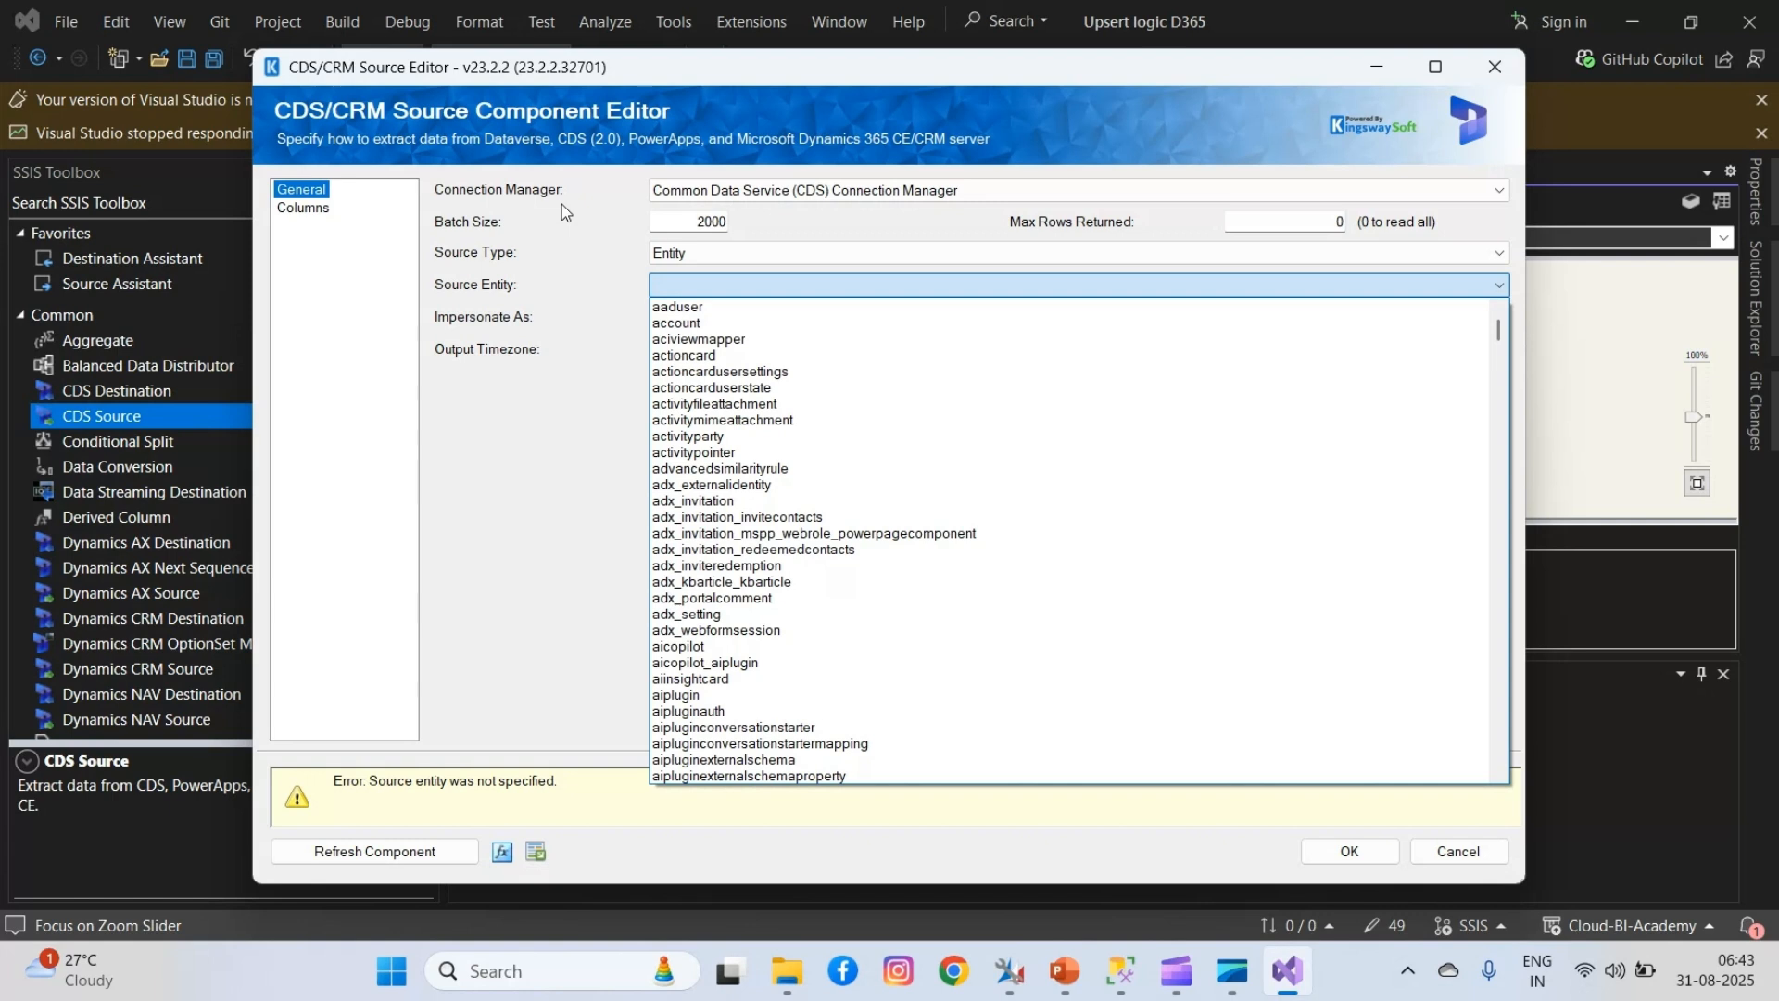
- Set the CDS source component's source type to FetchXML
left_click(569, 429)
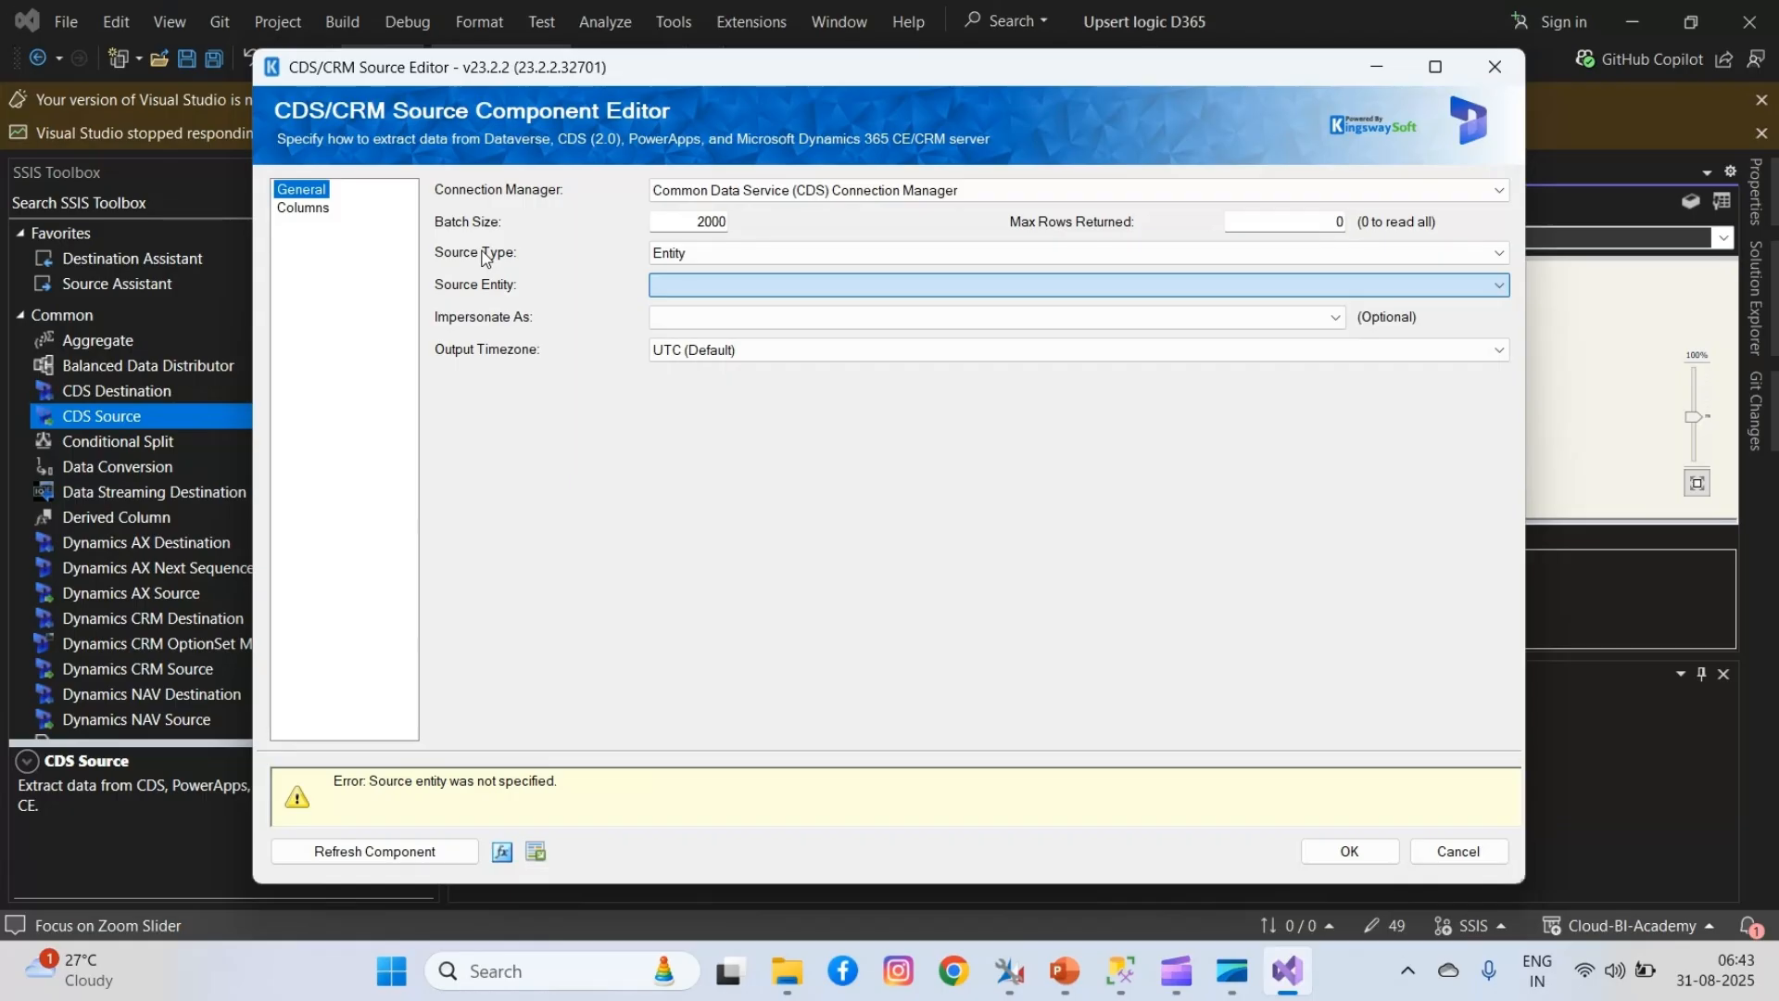
left_click(741, 254)
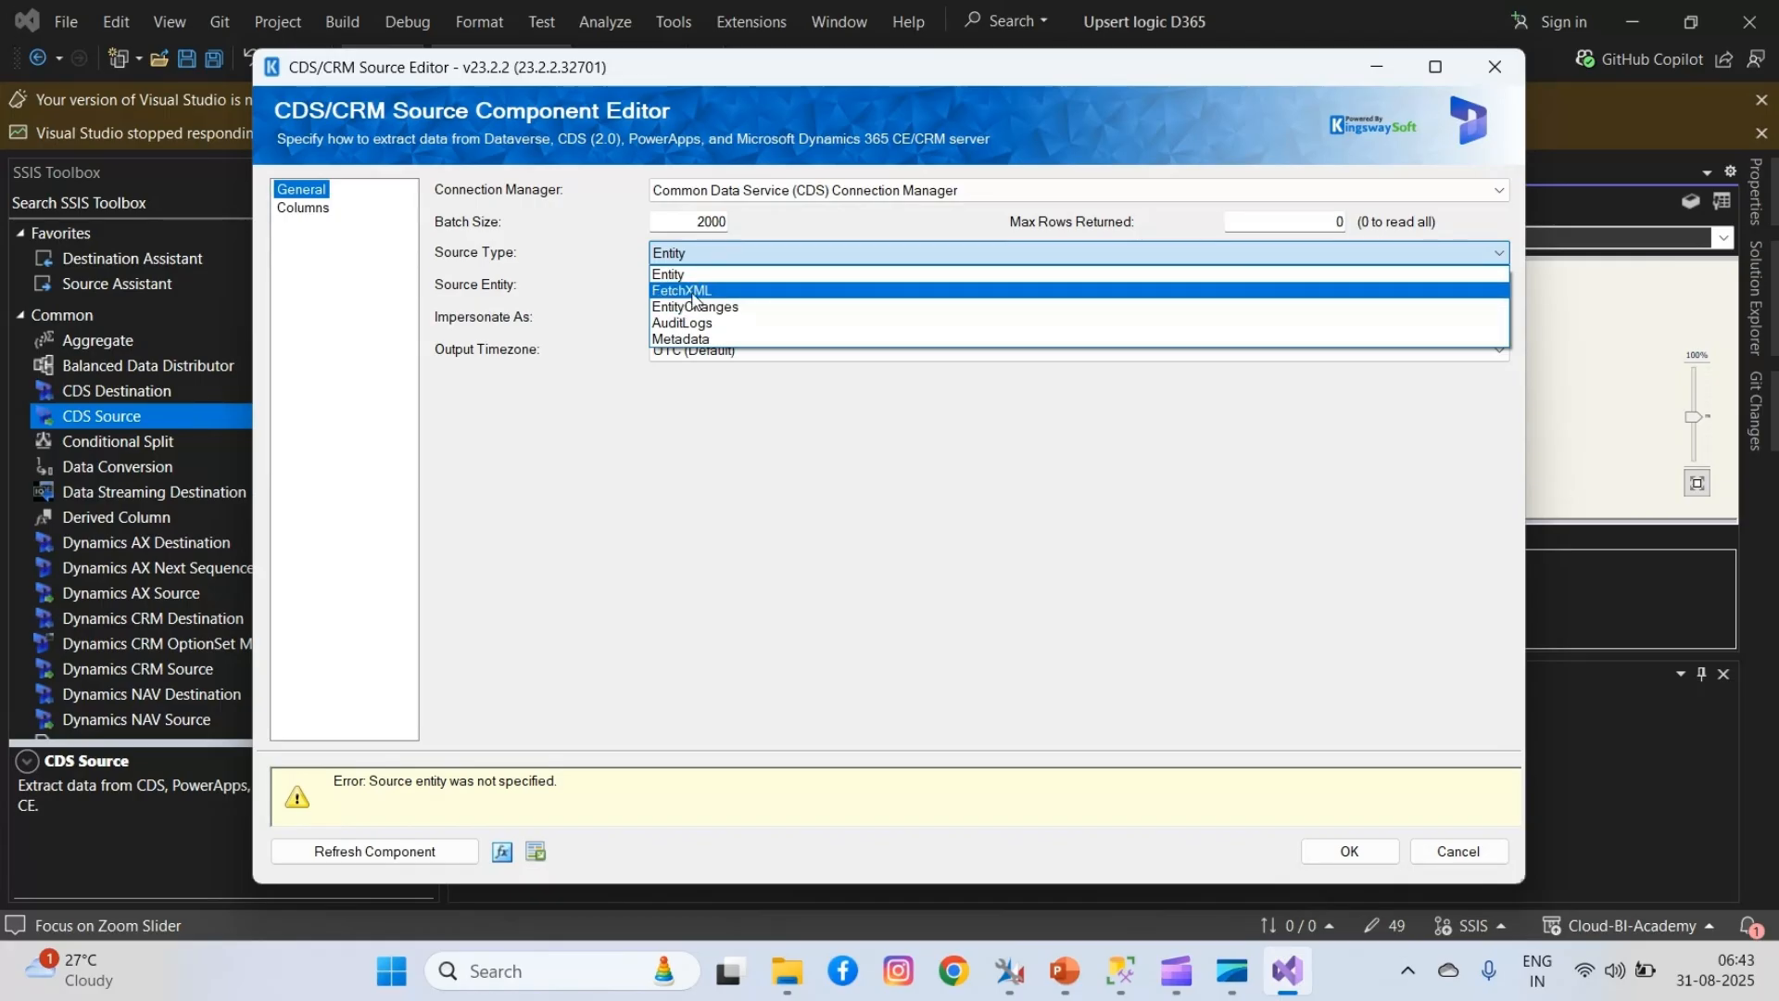
left_click(693, 291)
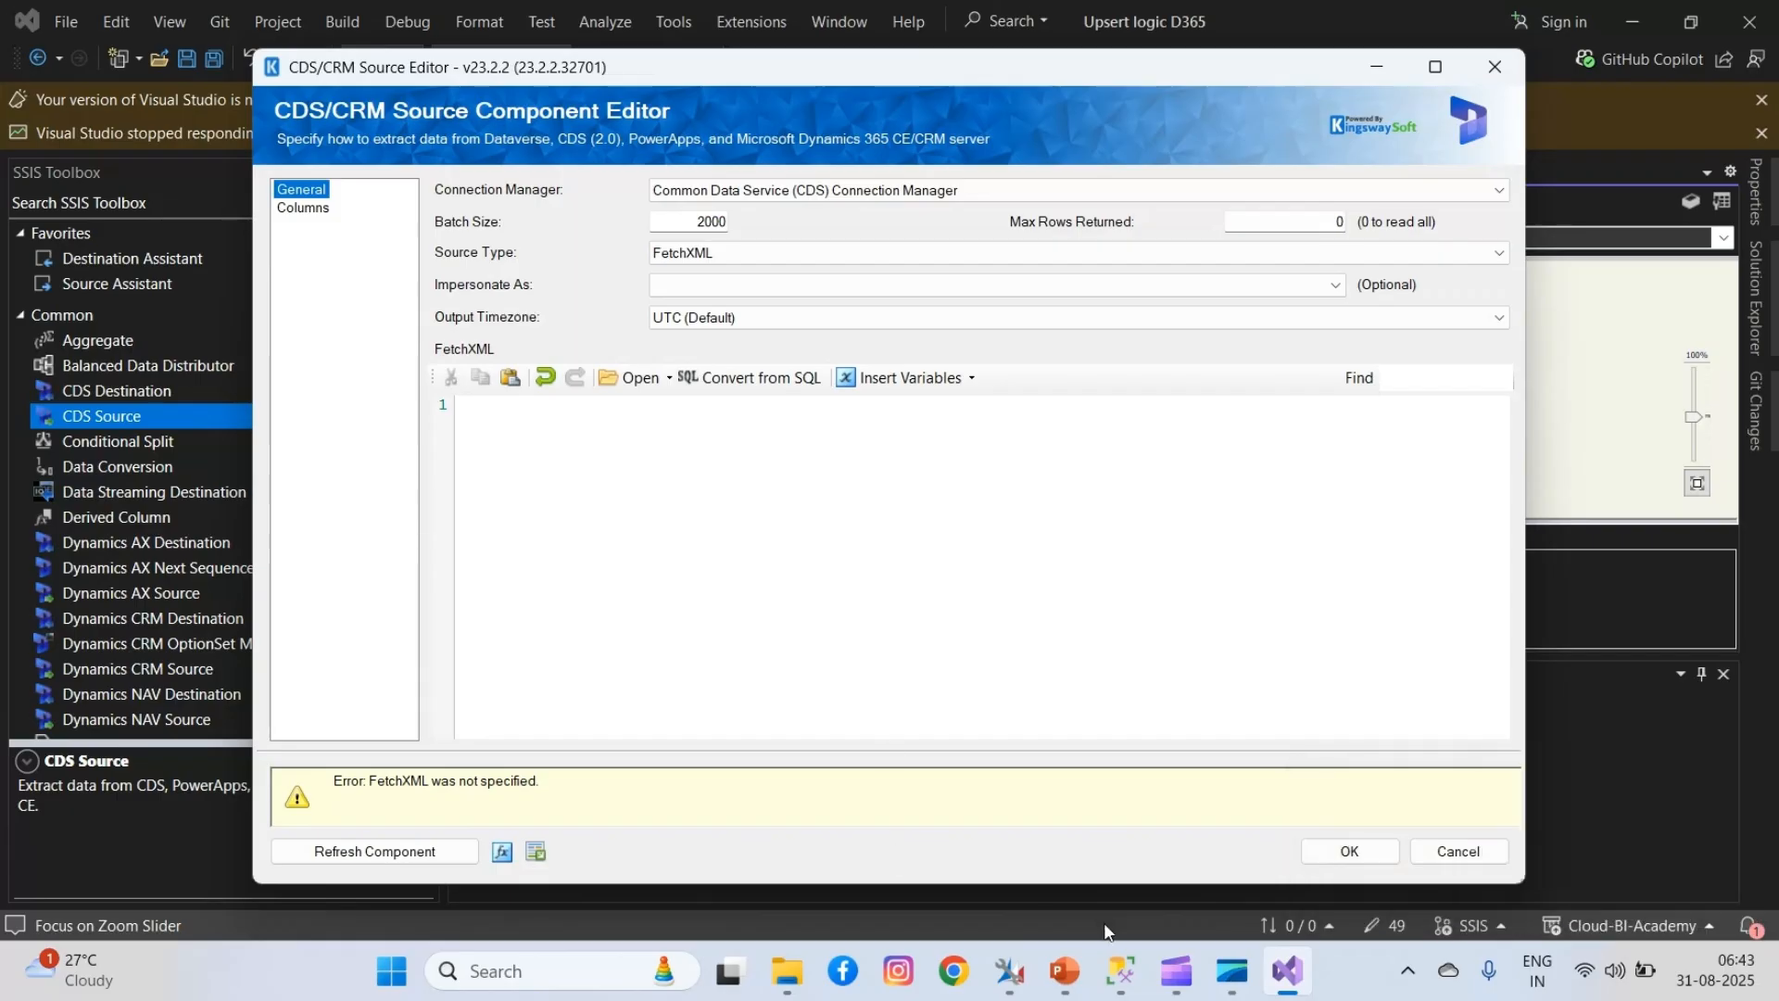
left_click(1016, 973)
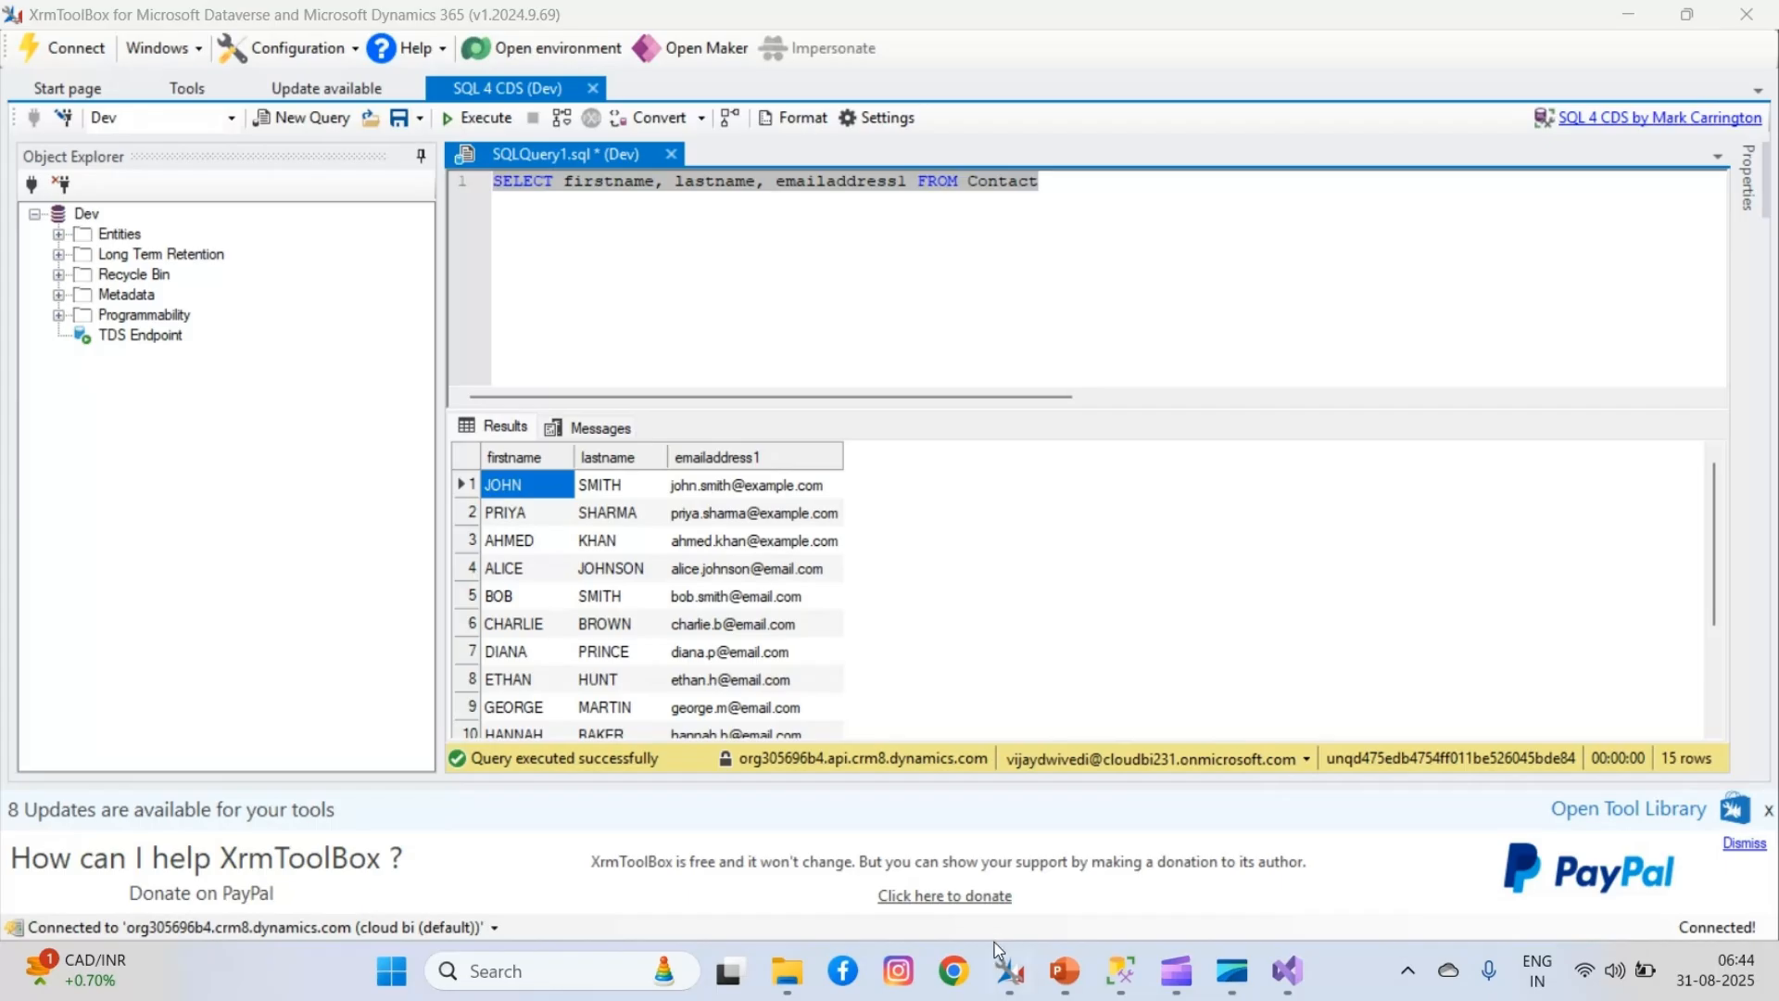
mouse_move(1178, 978)
left_click(1287, 970)
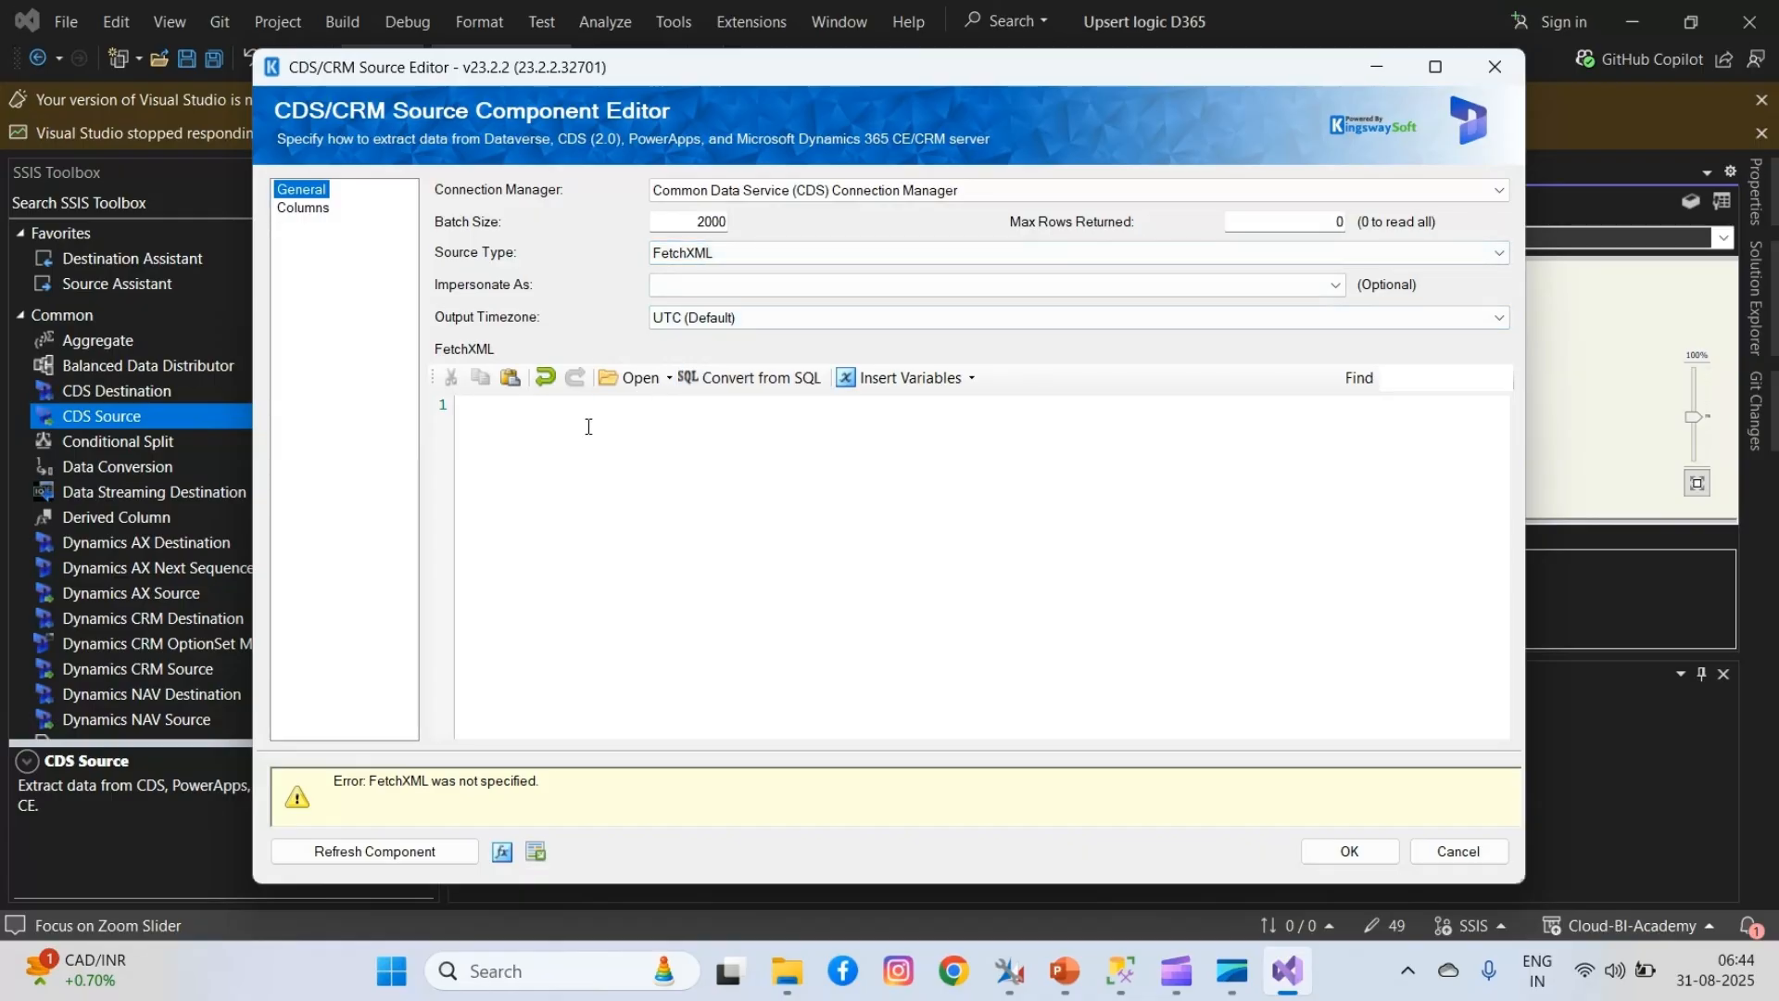
left_click(656, 386)
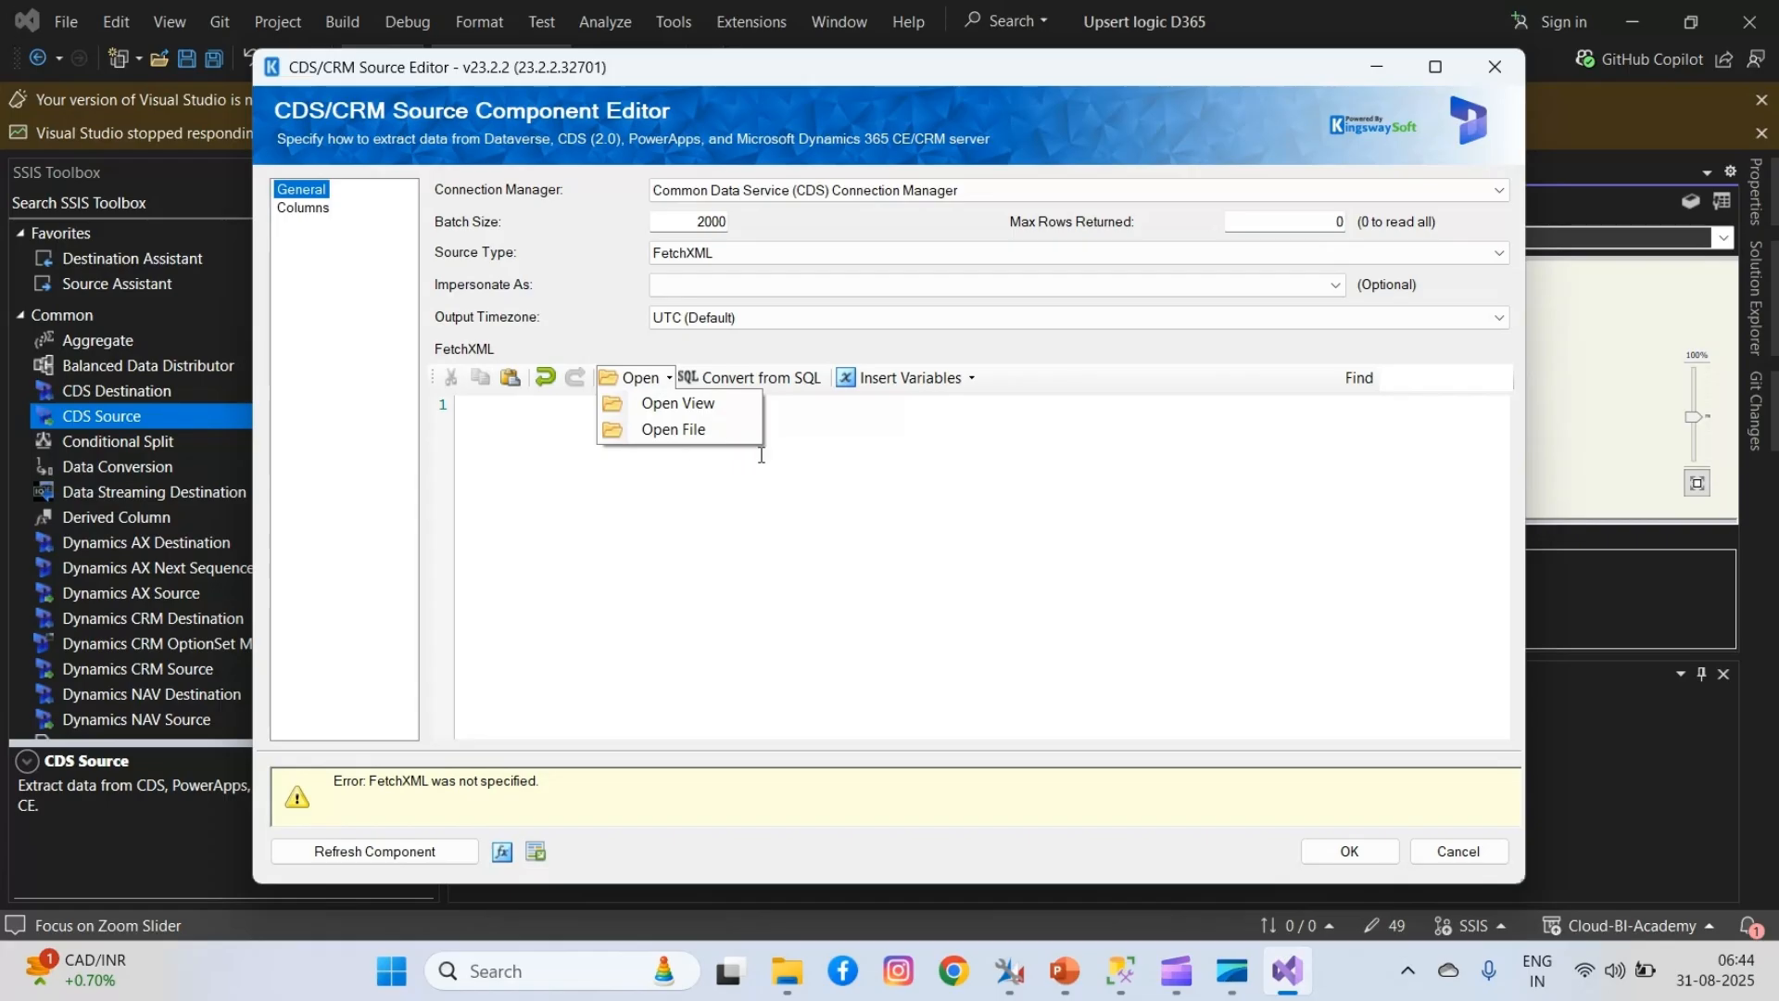
left_click(929, 378)
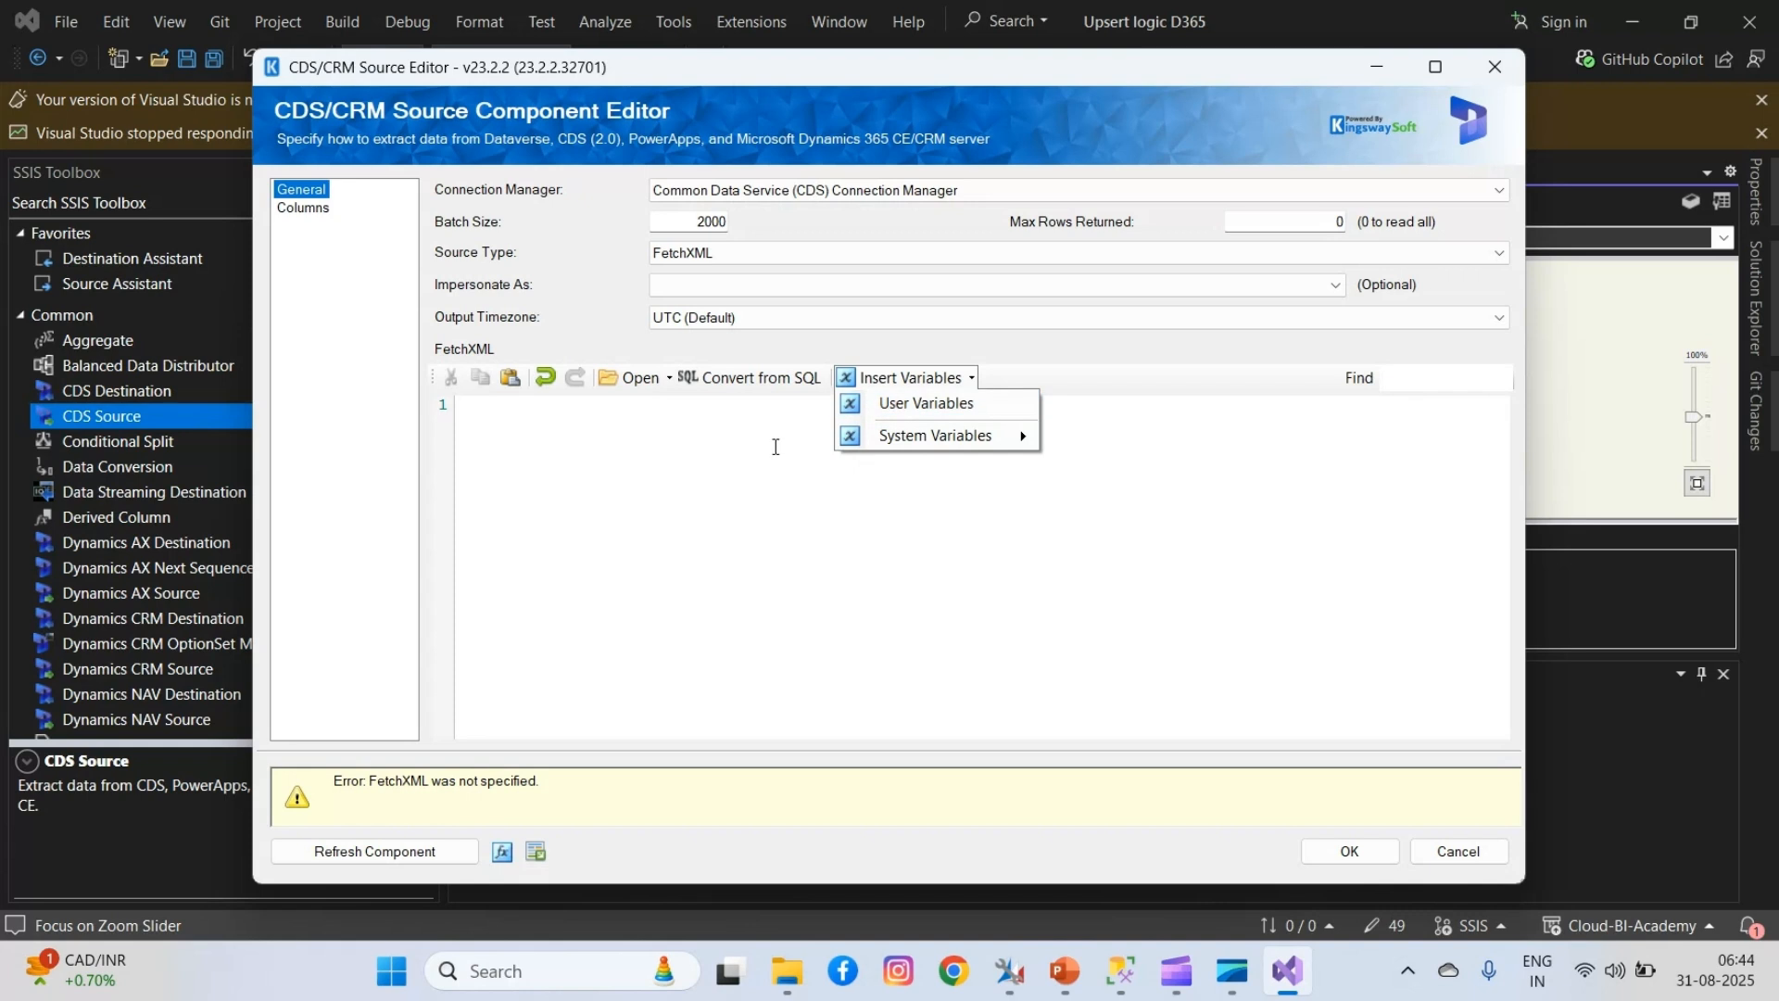
left_click(742, 394)
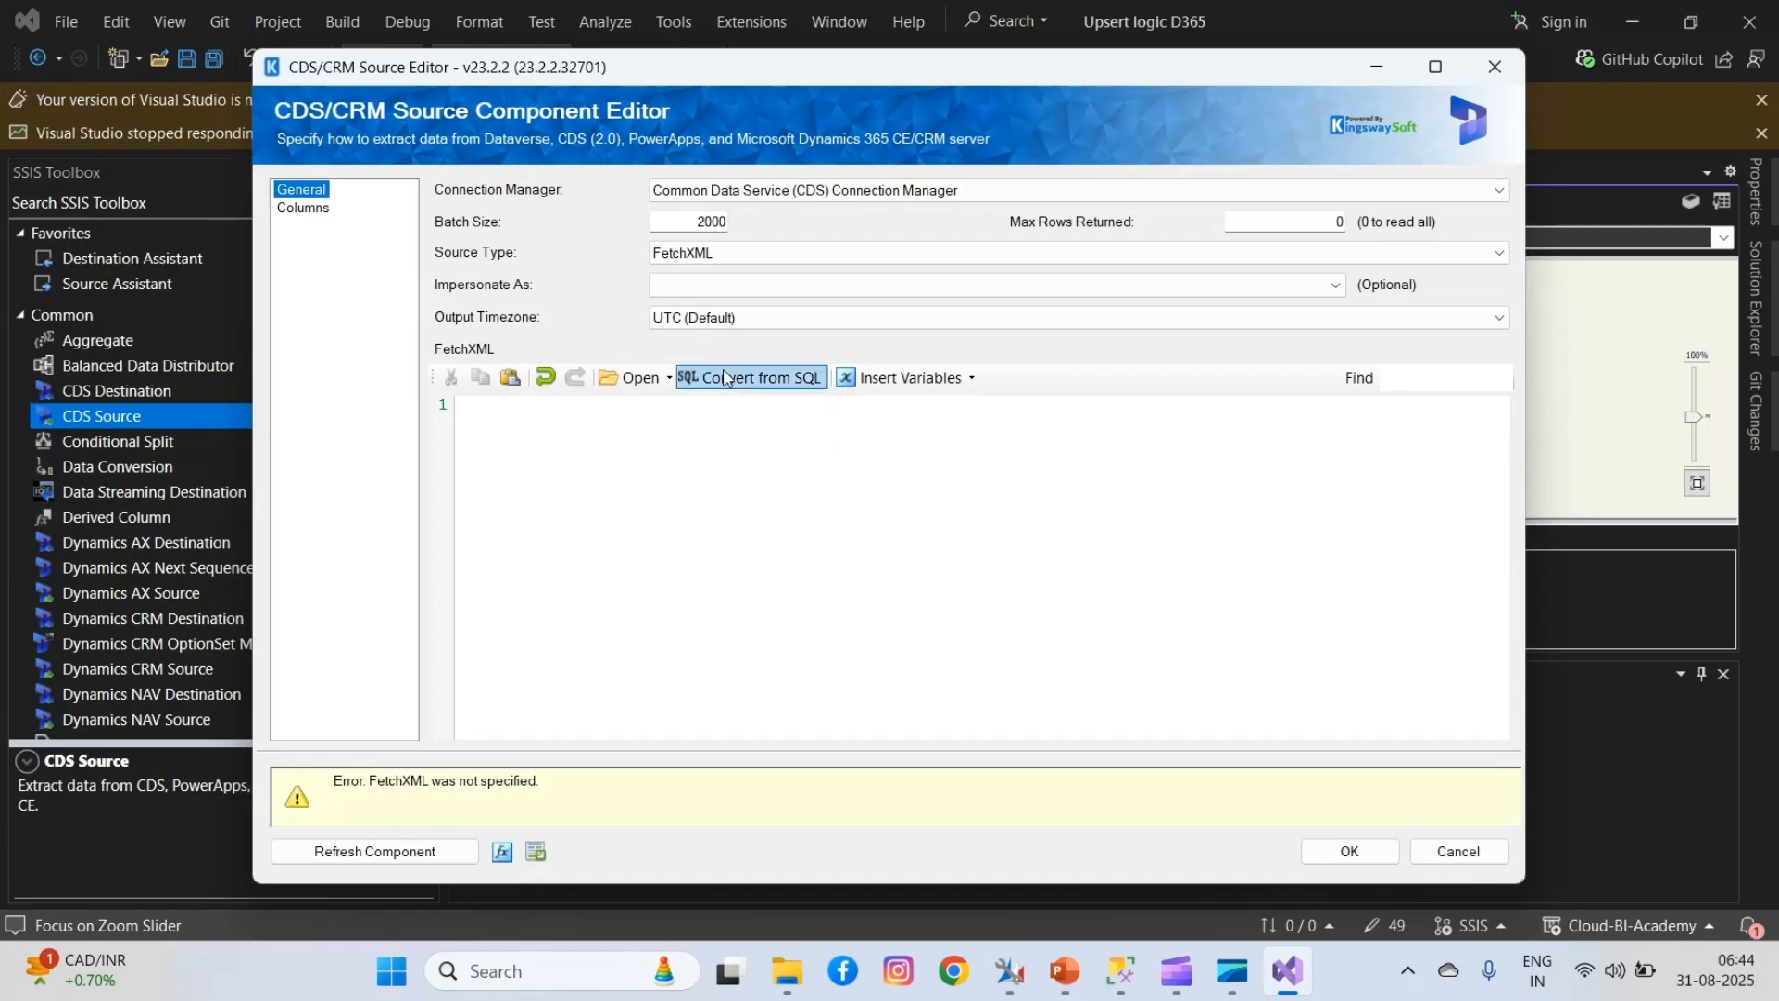
left_click(728, 382)
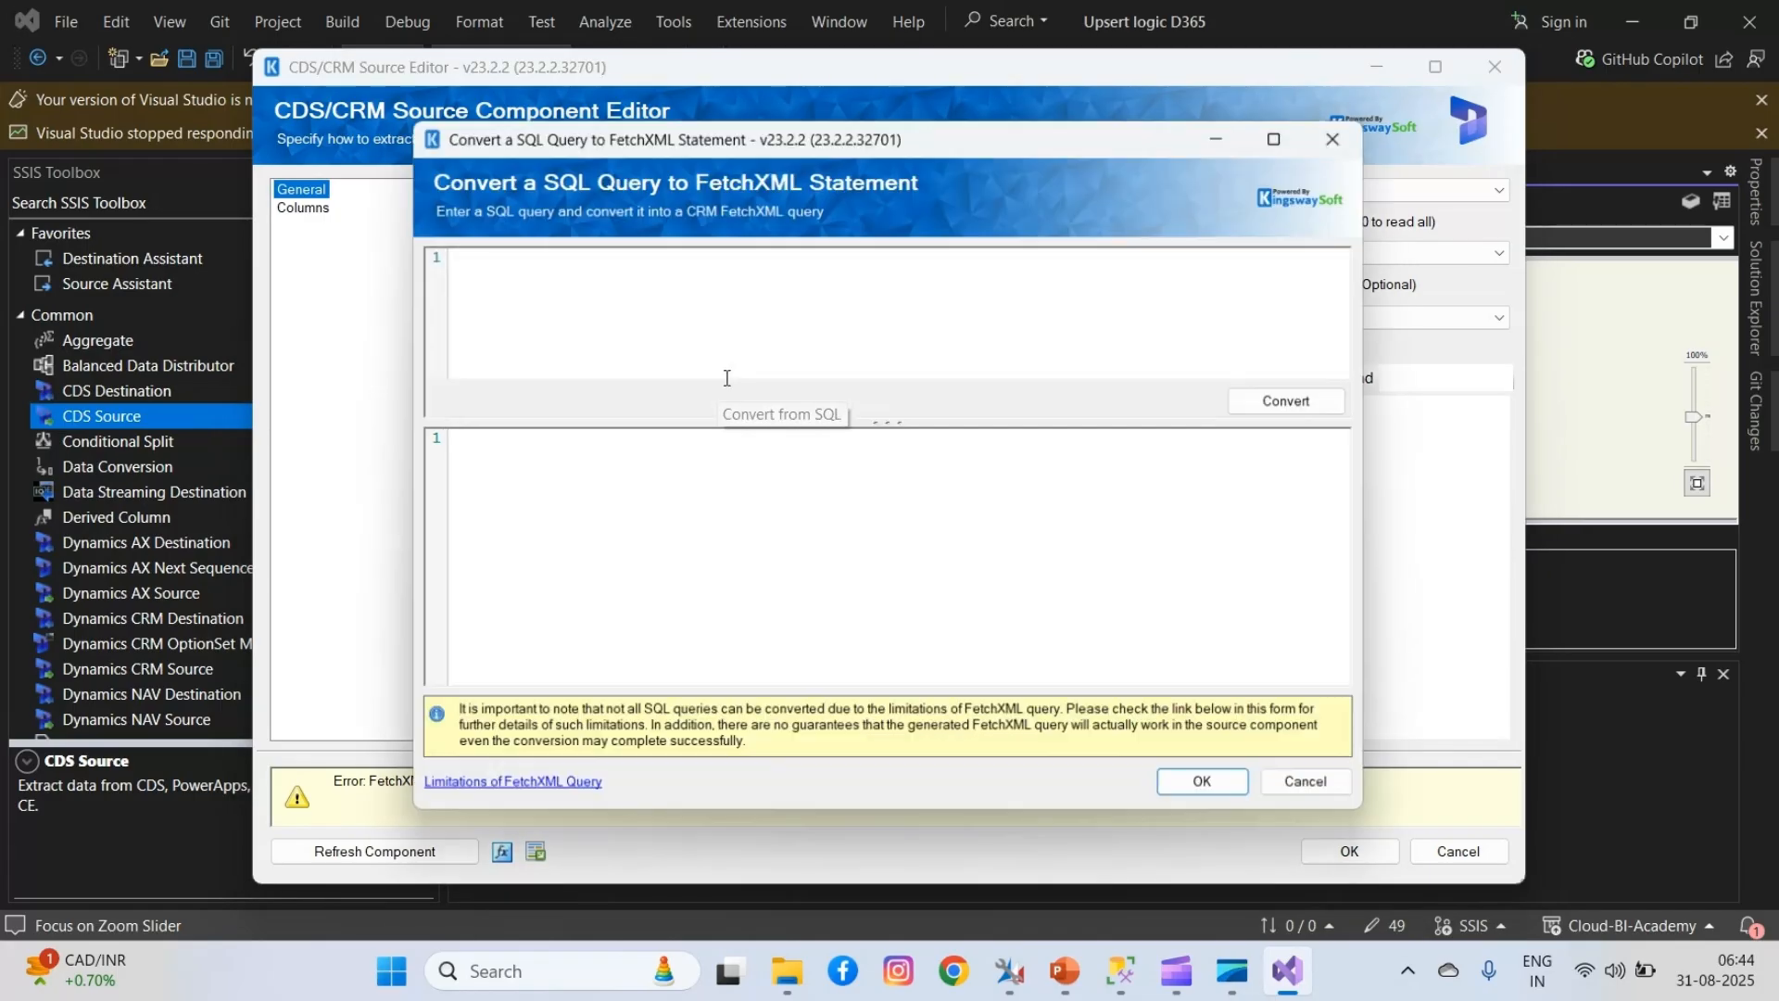
left_click(1345, 129)
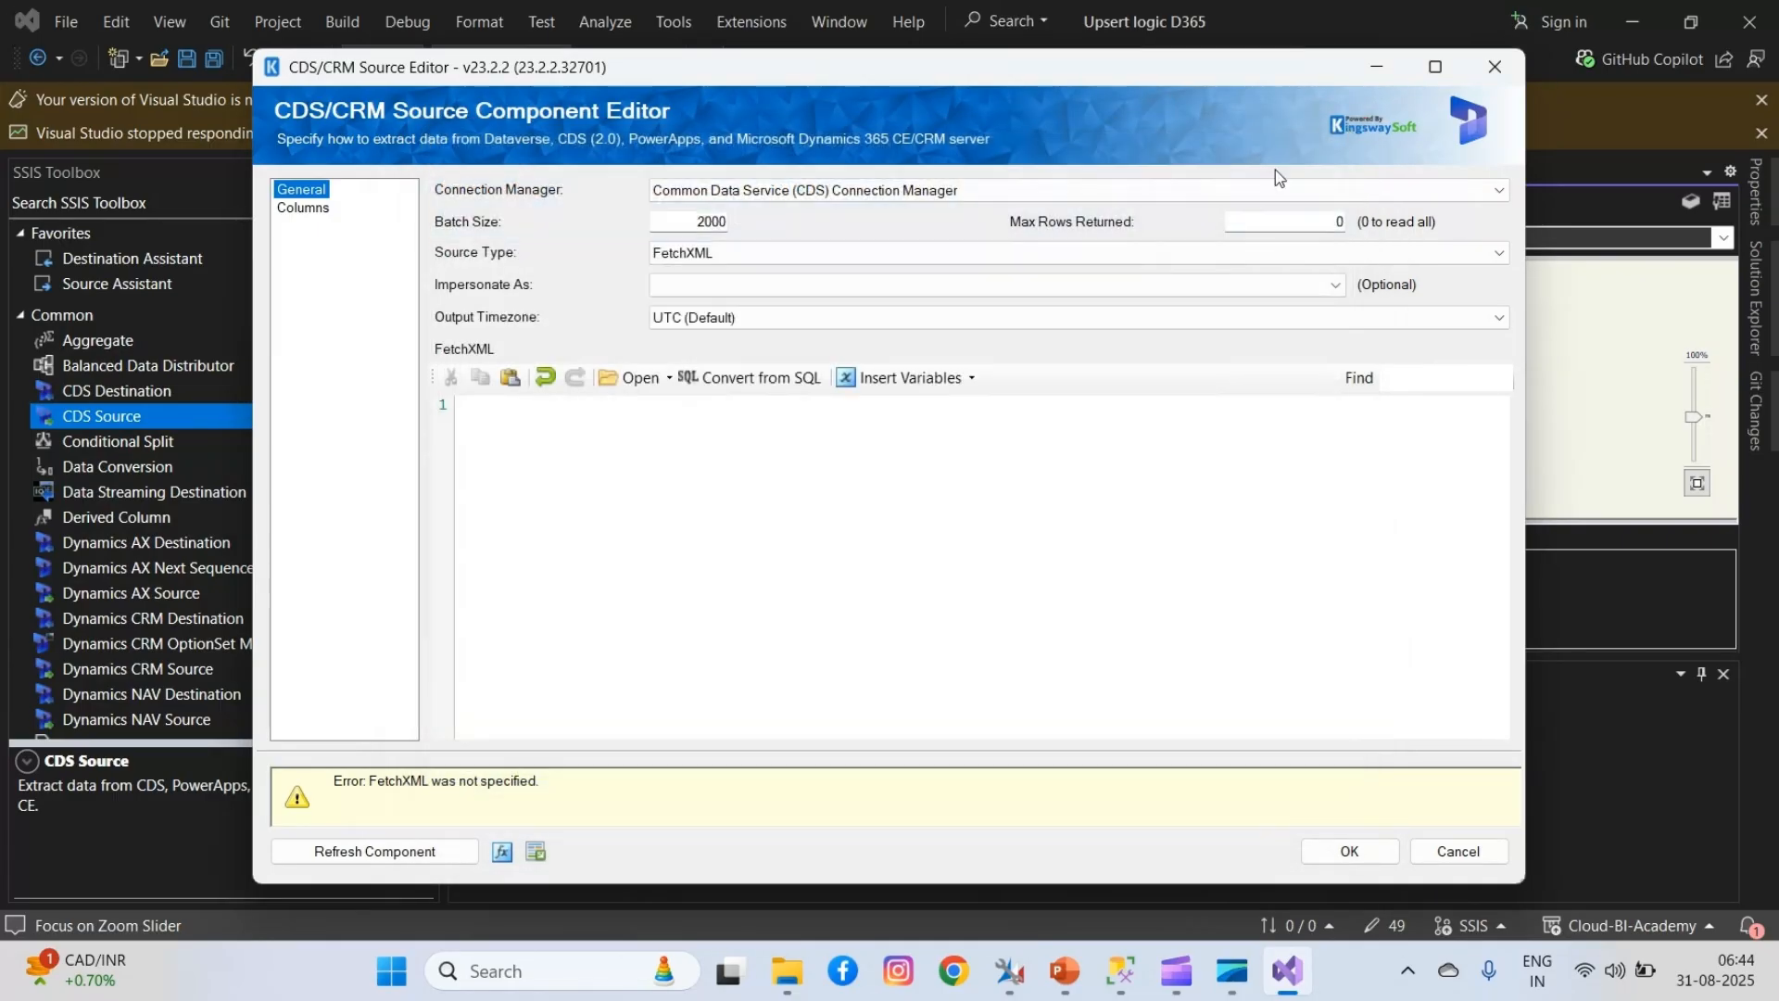
- Convert the SQL query SELECT firstname, lastname, emailaddress1 FROM Contact to FetchXML and apply it to the CDS source
left_click(752, 381)
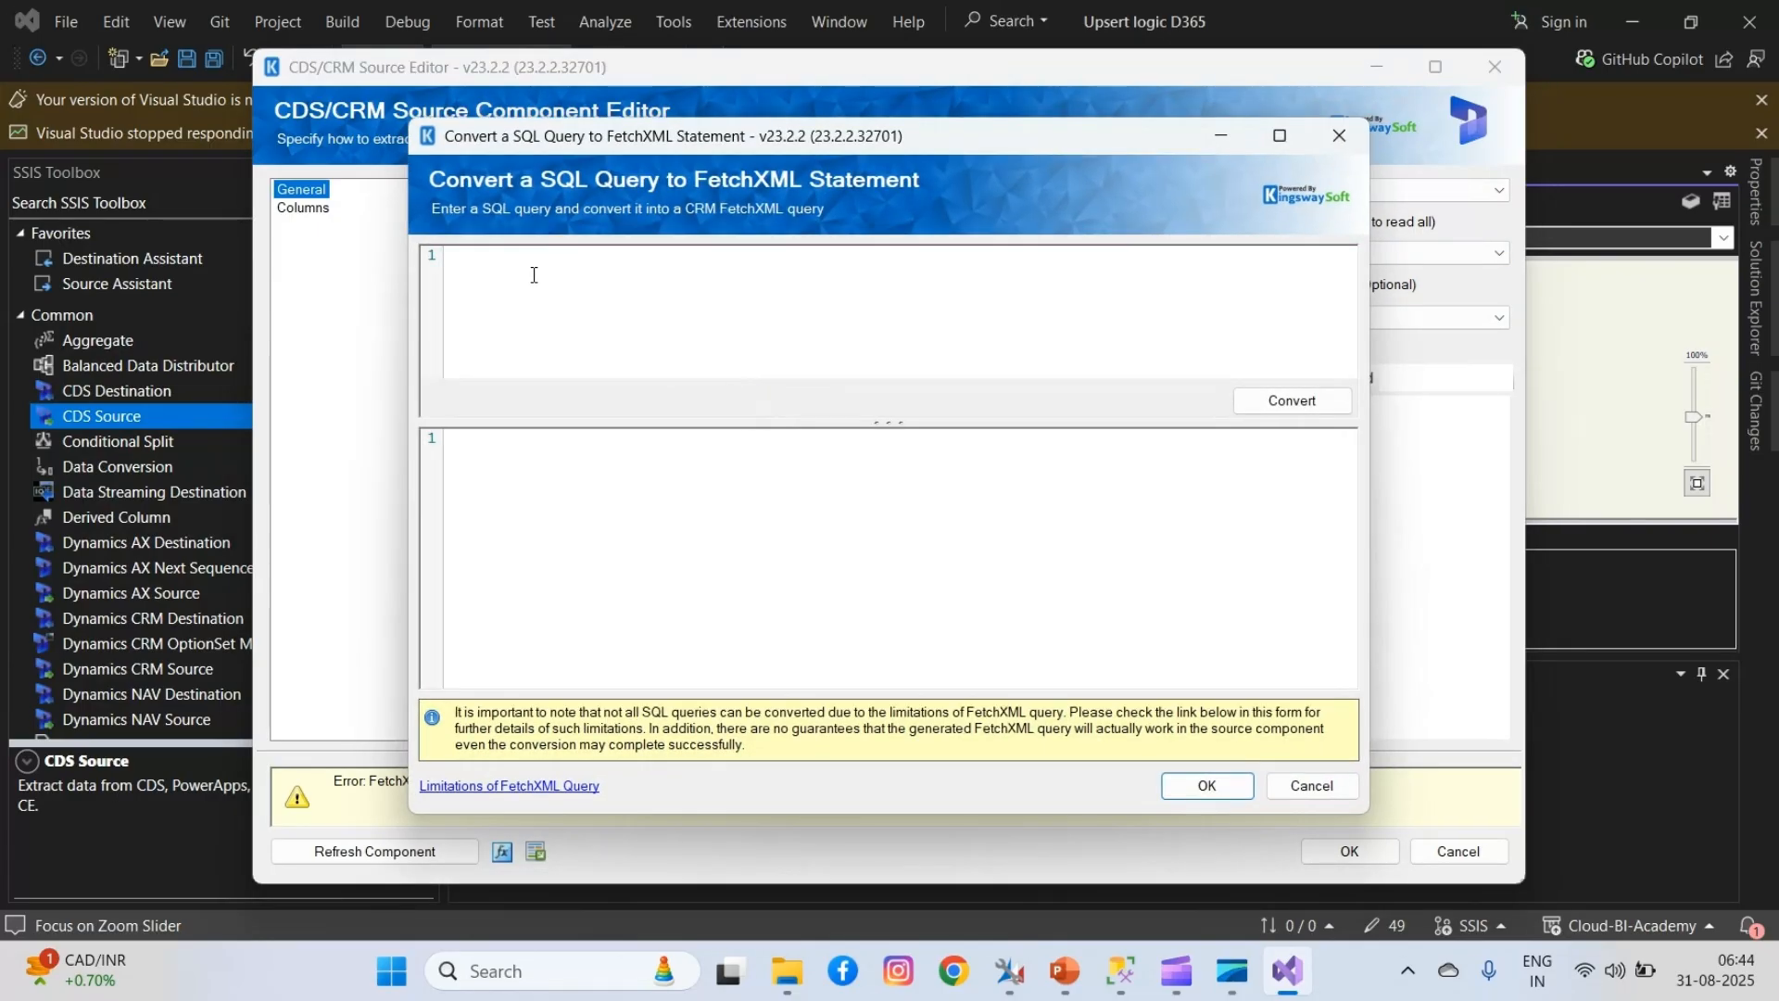
left_click(534, 275)
key("ctrl+v")
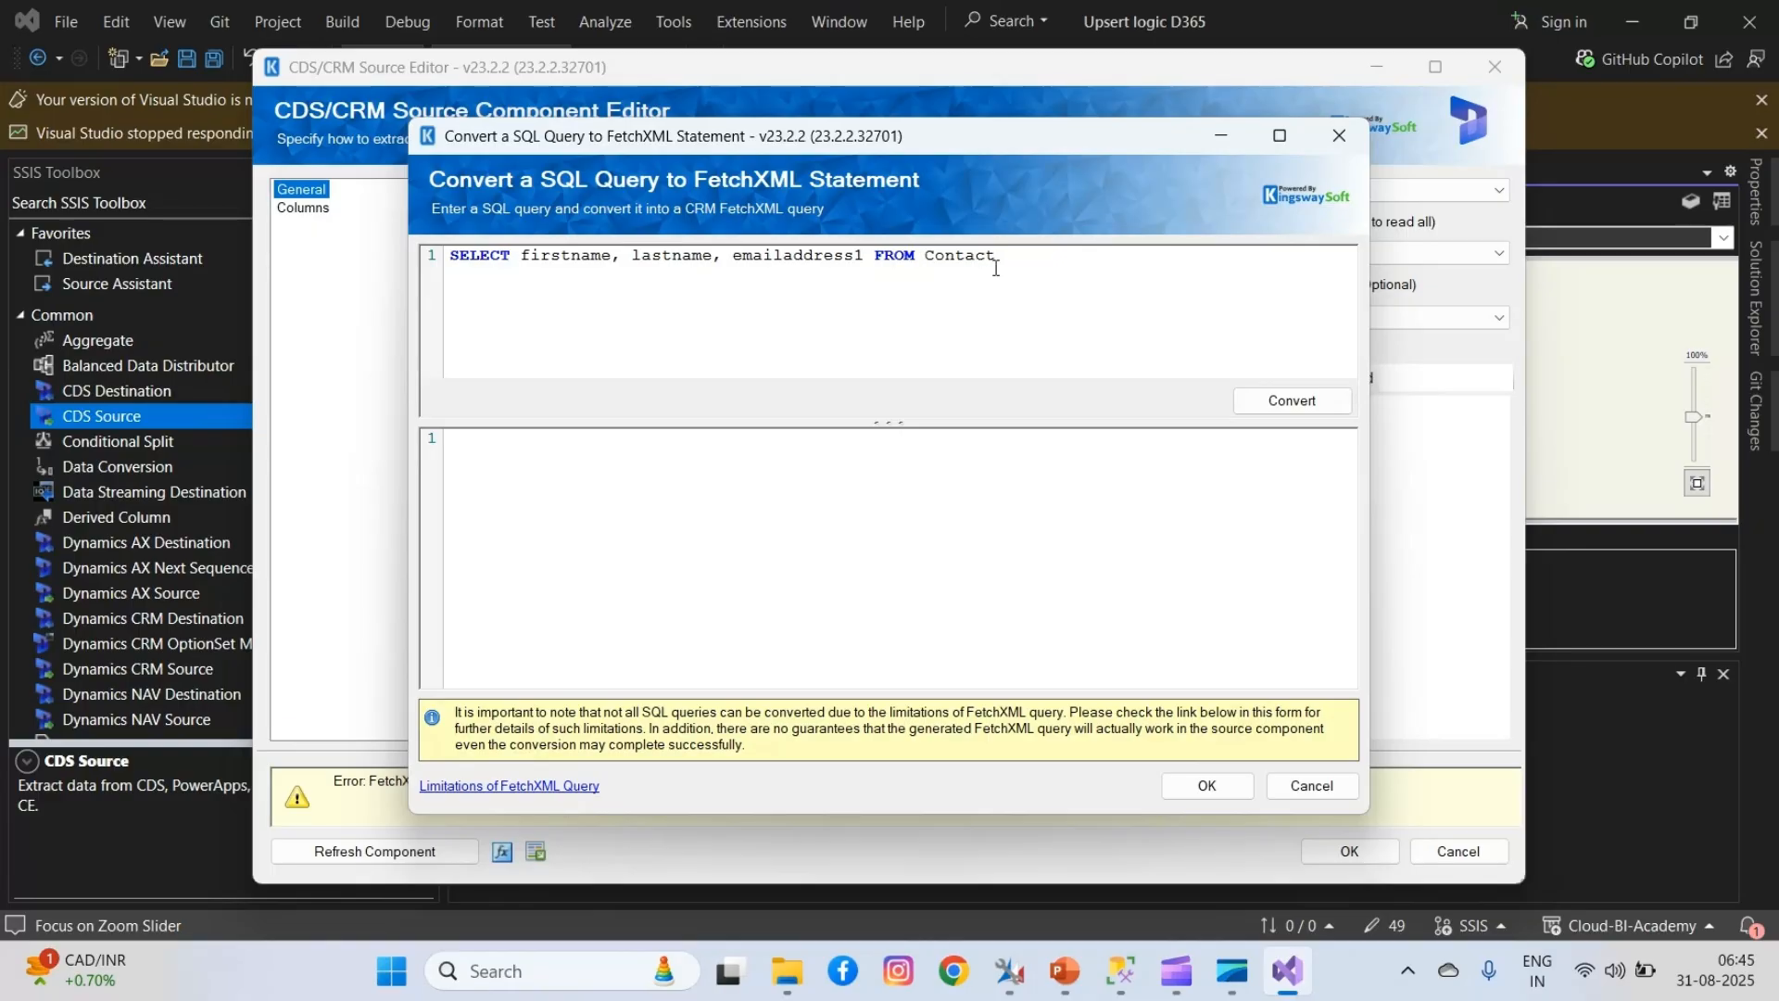
left_click(1299, 404)
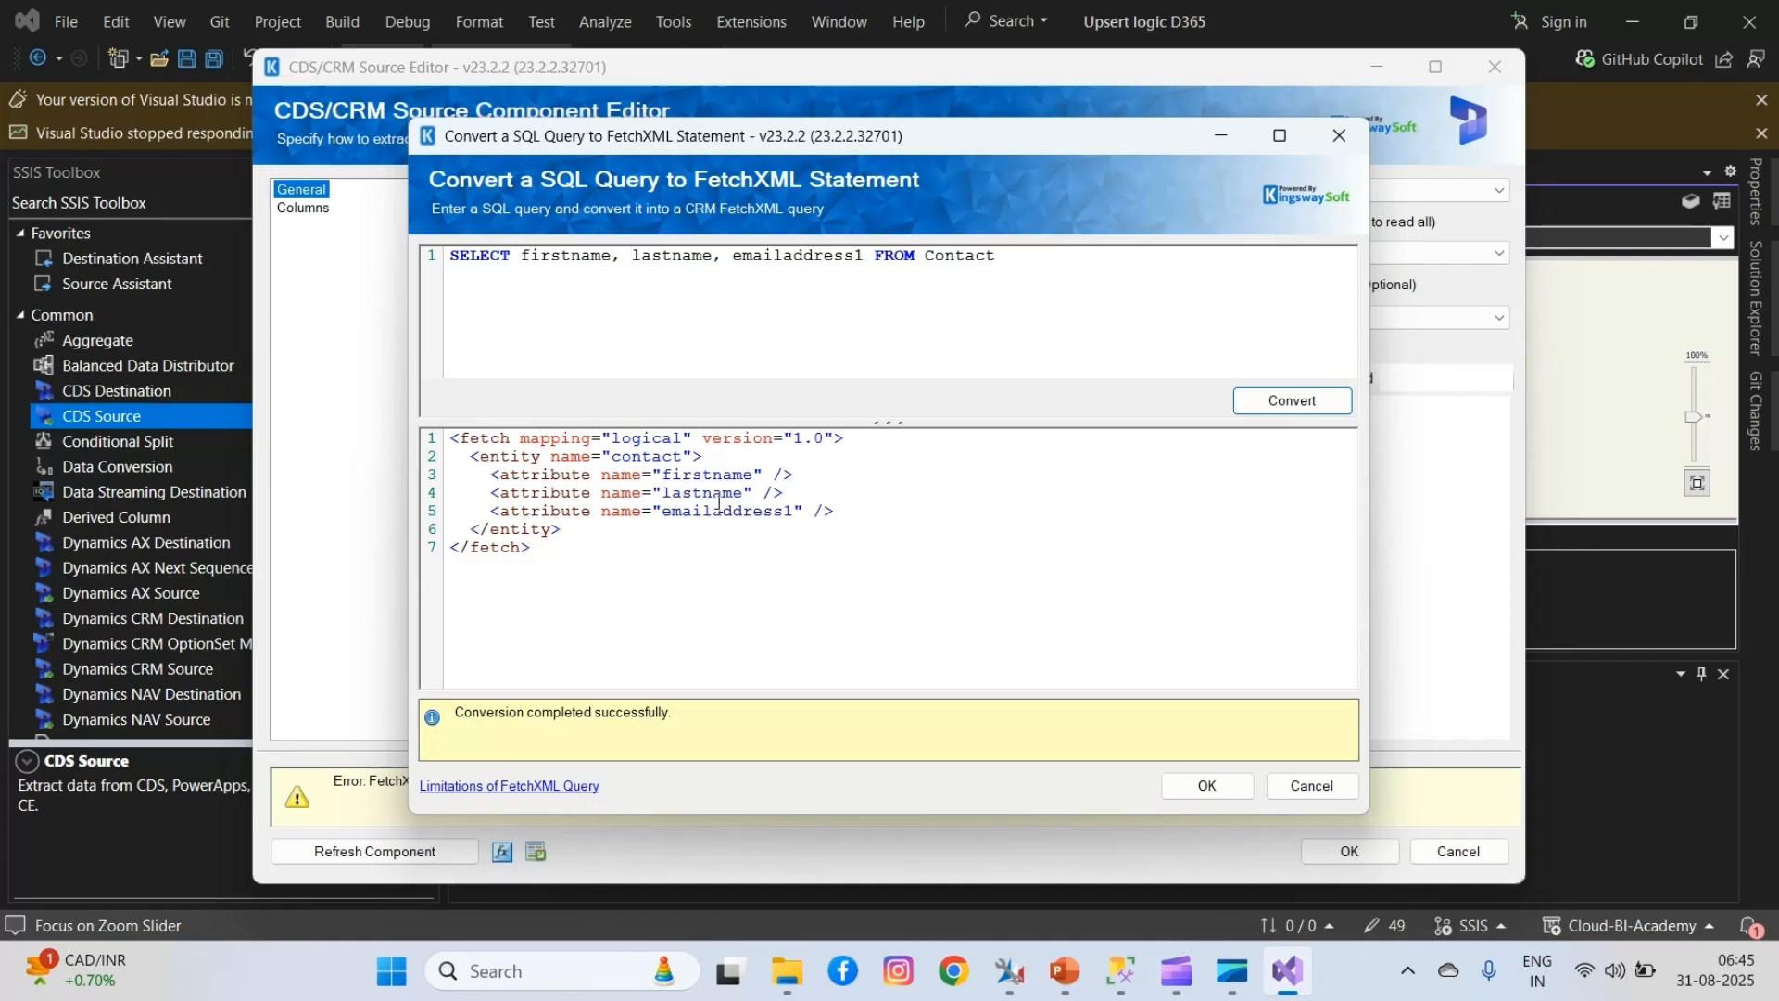
left_click(1204, 785)
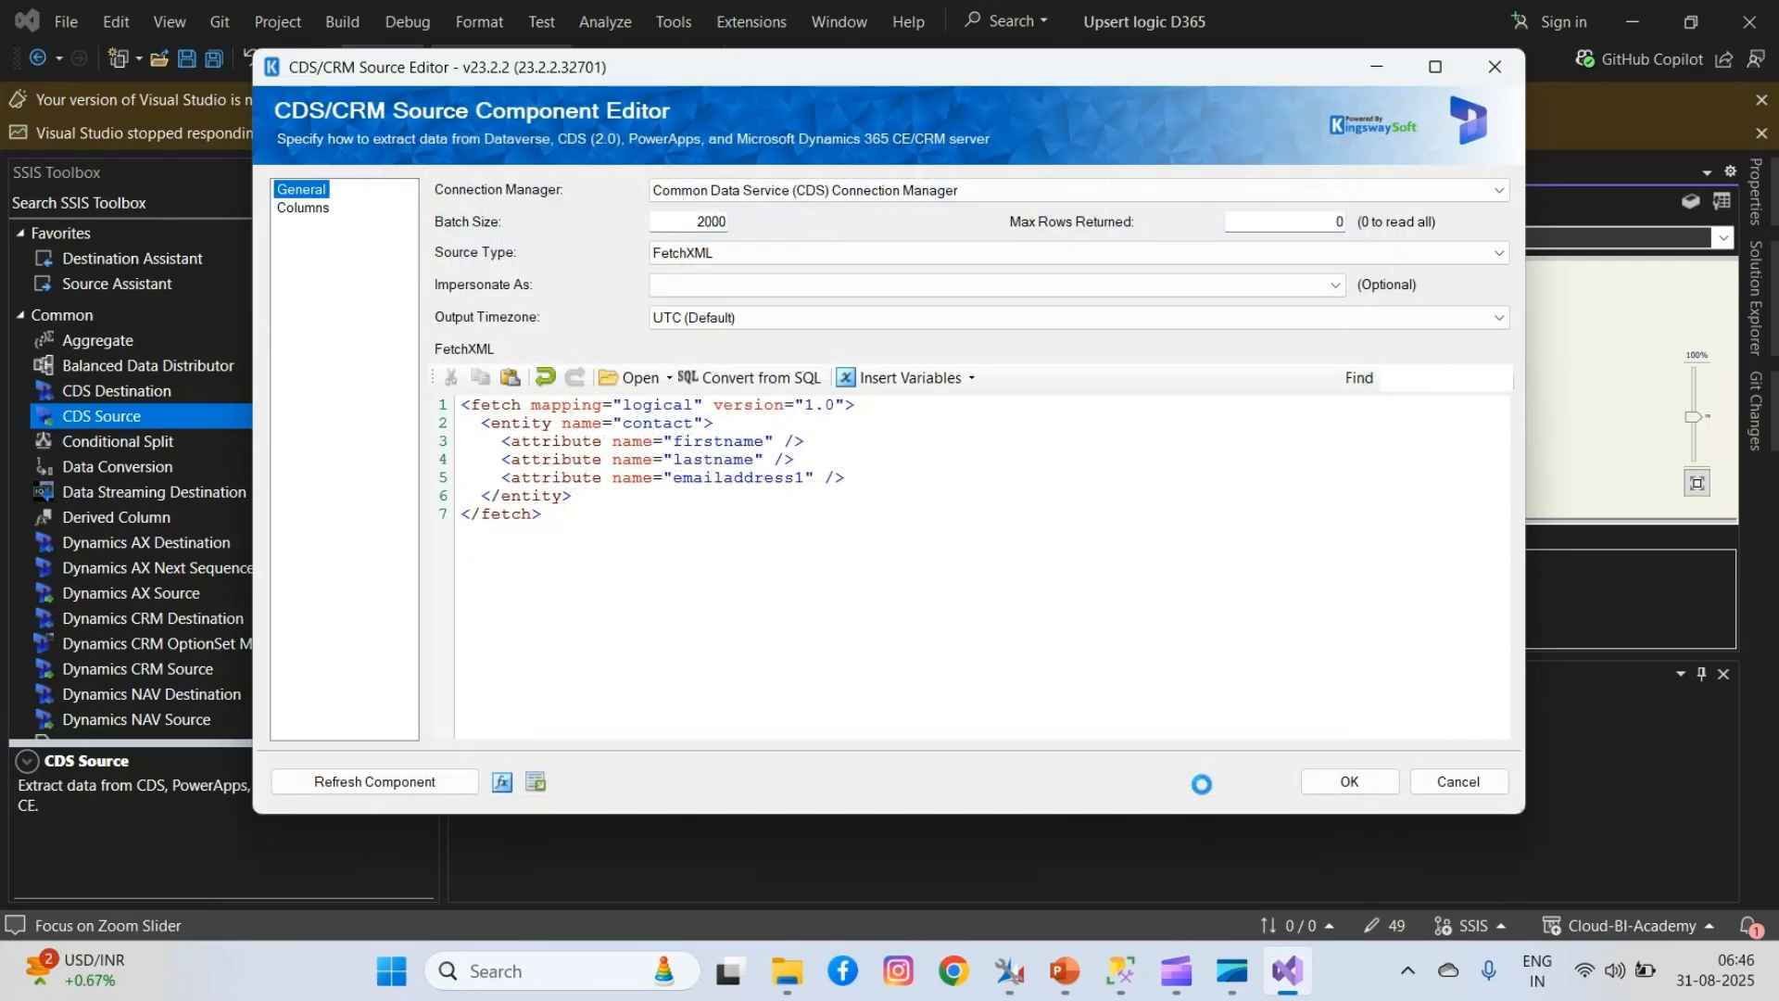
- Switch to XrmToolBox and alias firstname as Name and emailaddress1 as Email in the Contact query
left_click(772, 549)
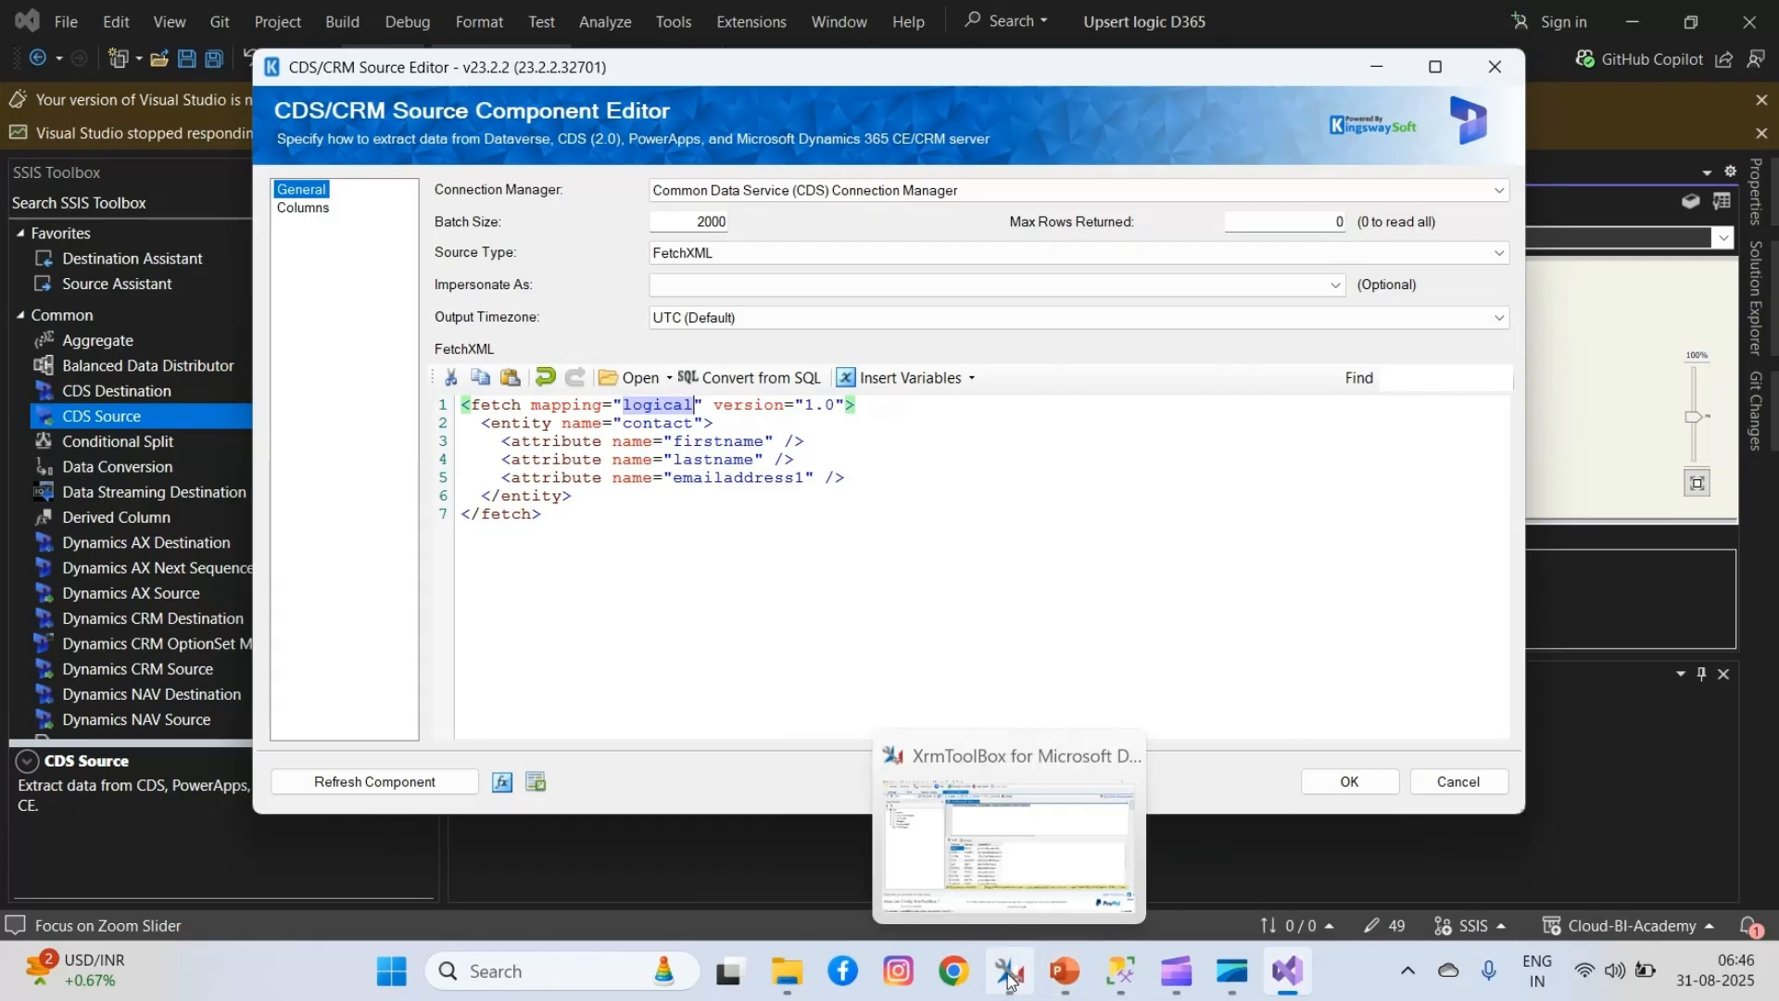
left_click(1006, 837)
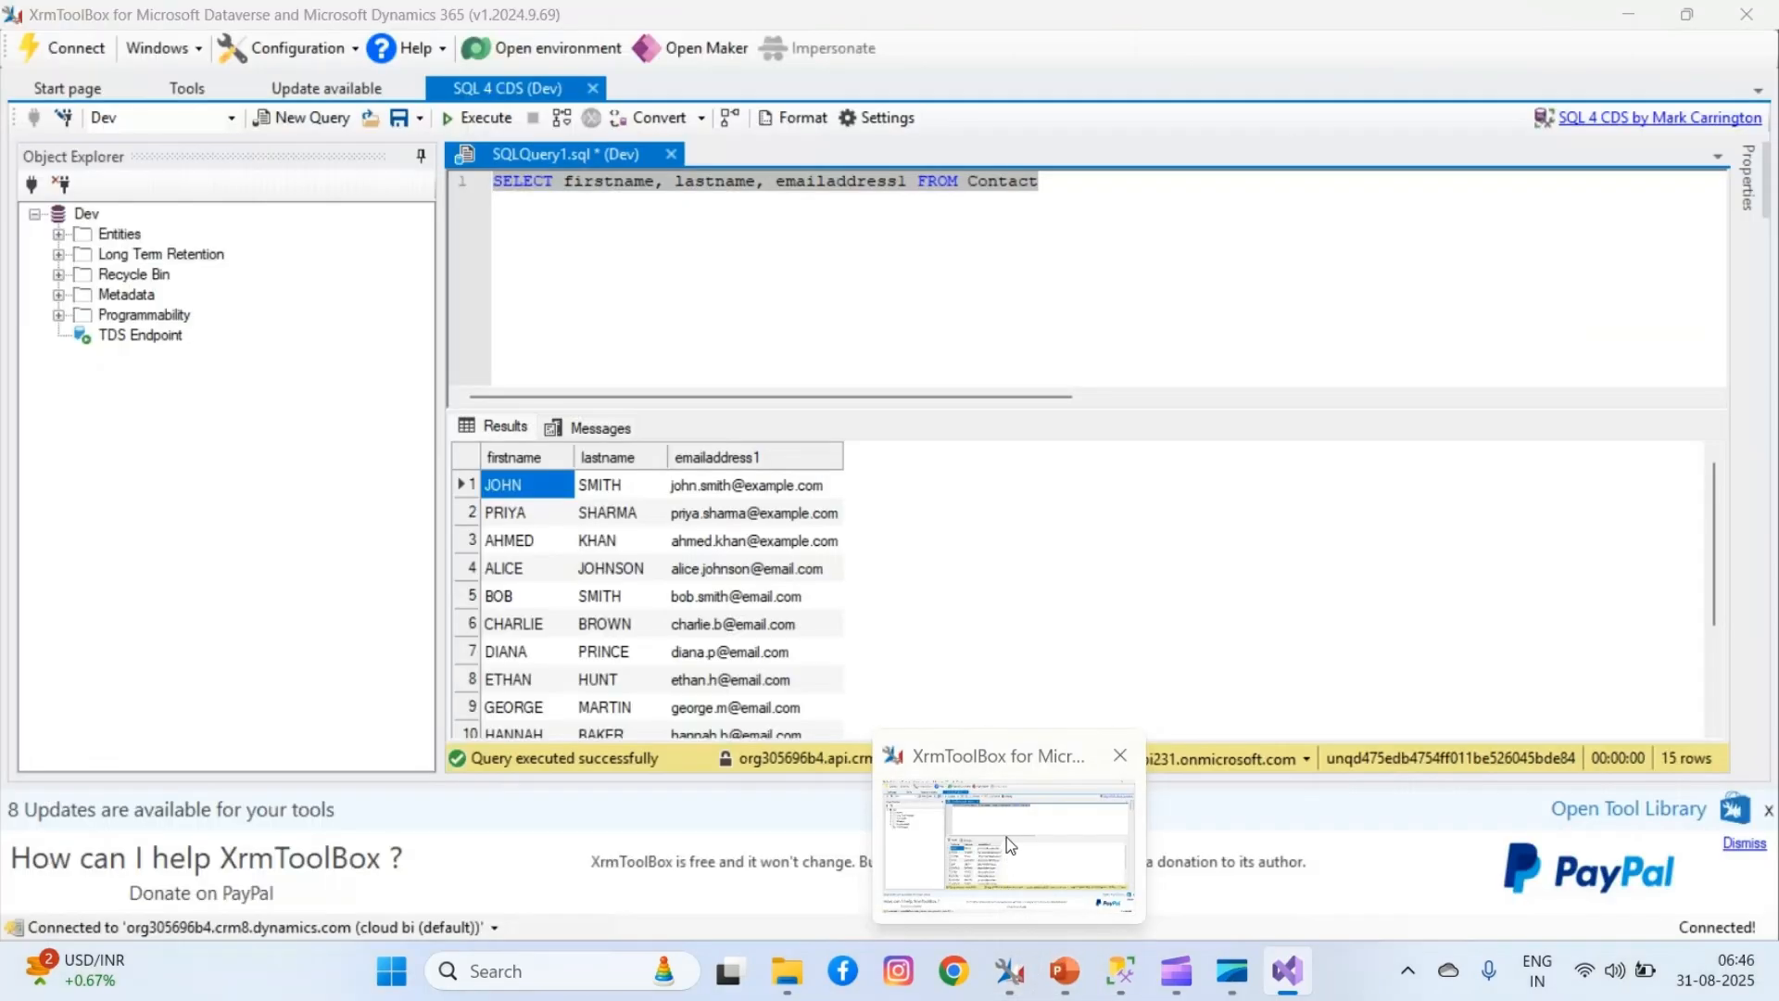
left_click(658, 182)
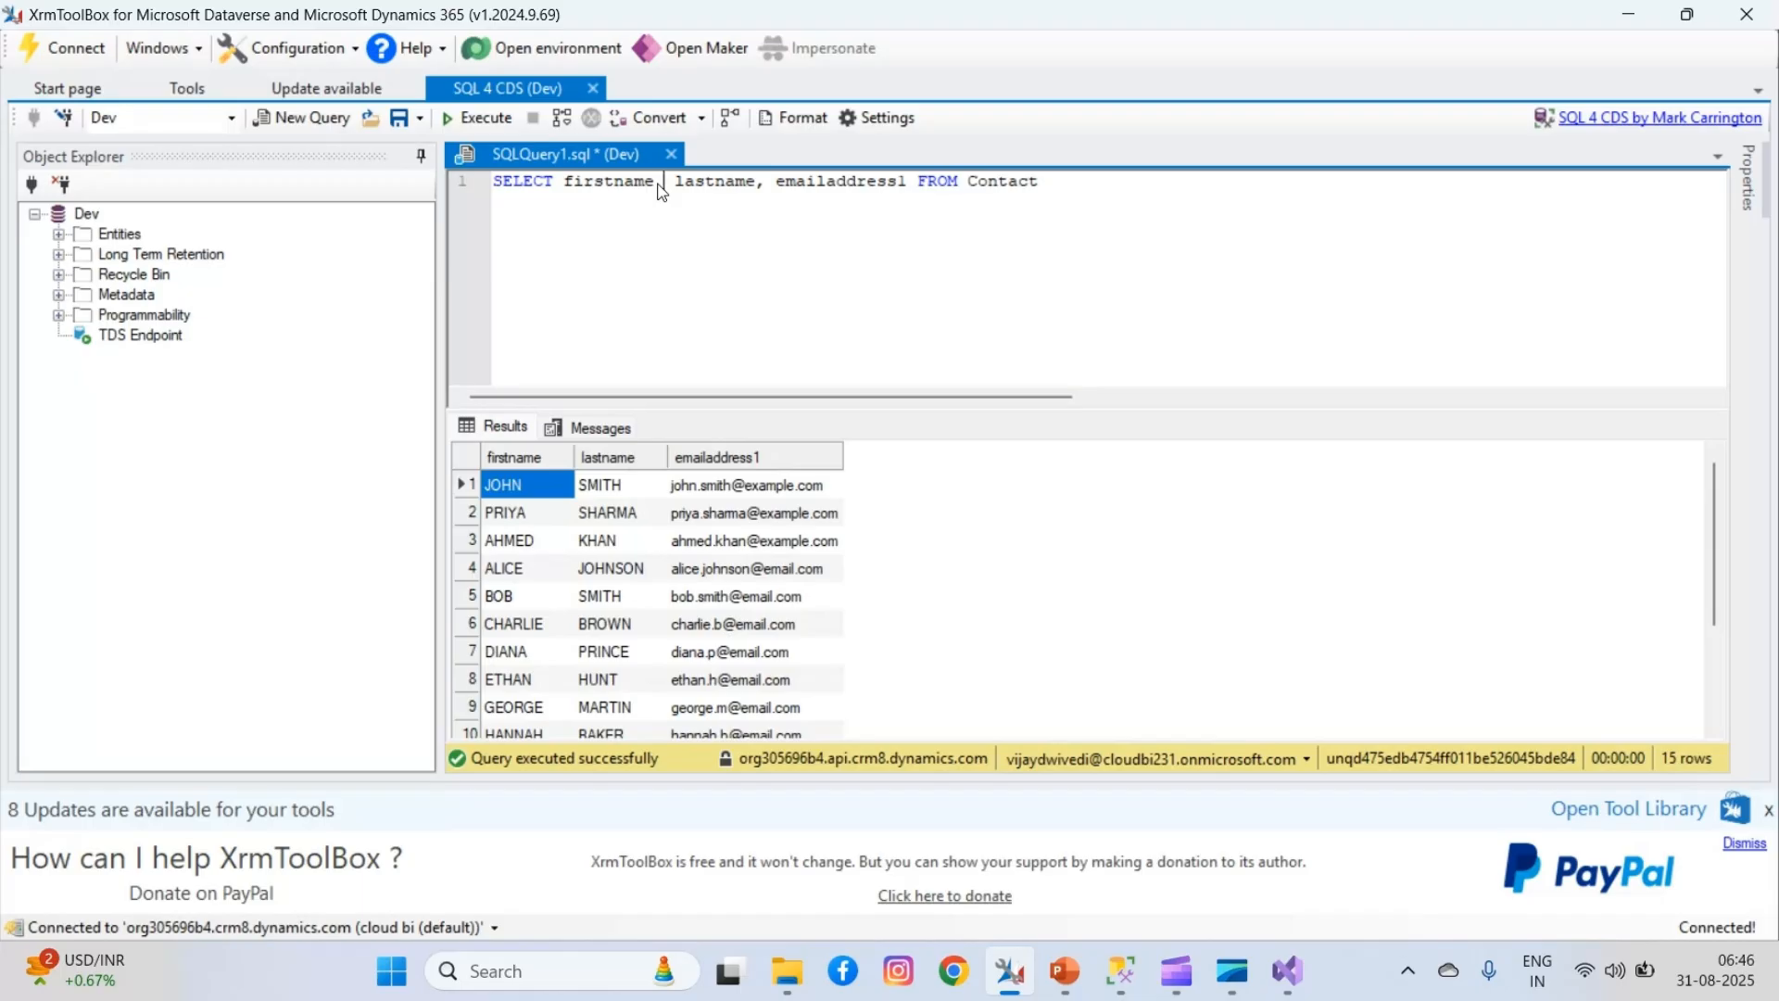
type("N")
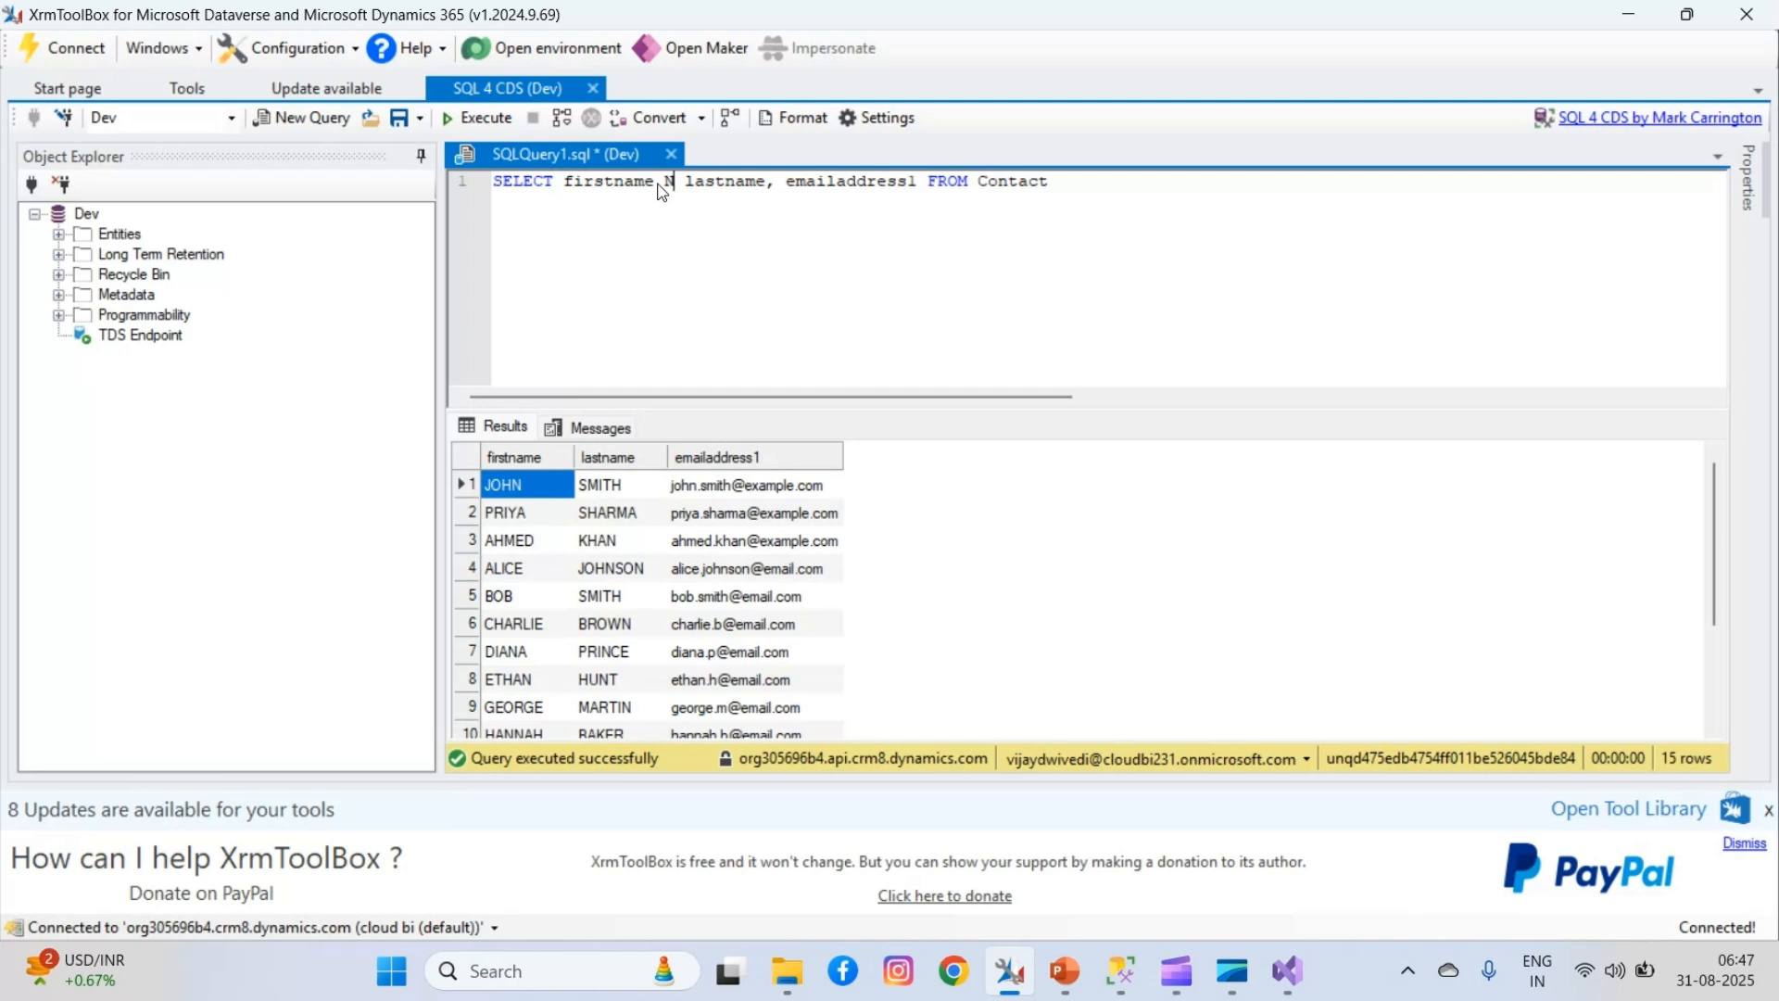
type("ame,")
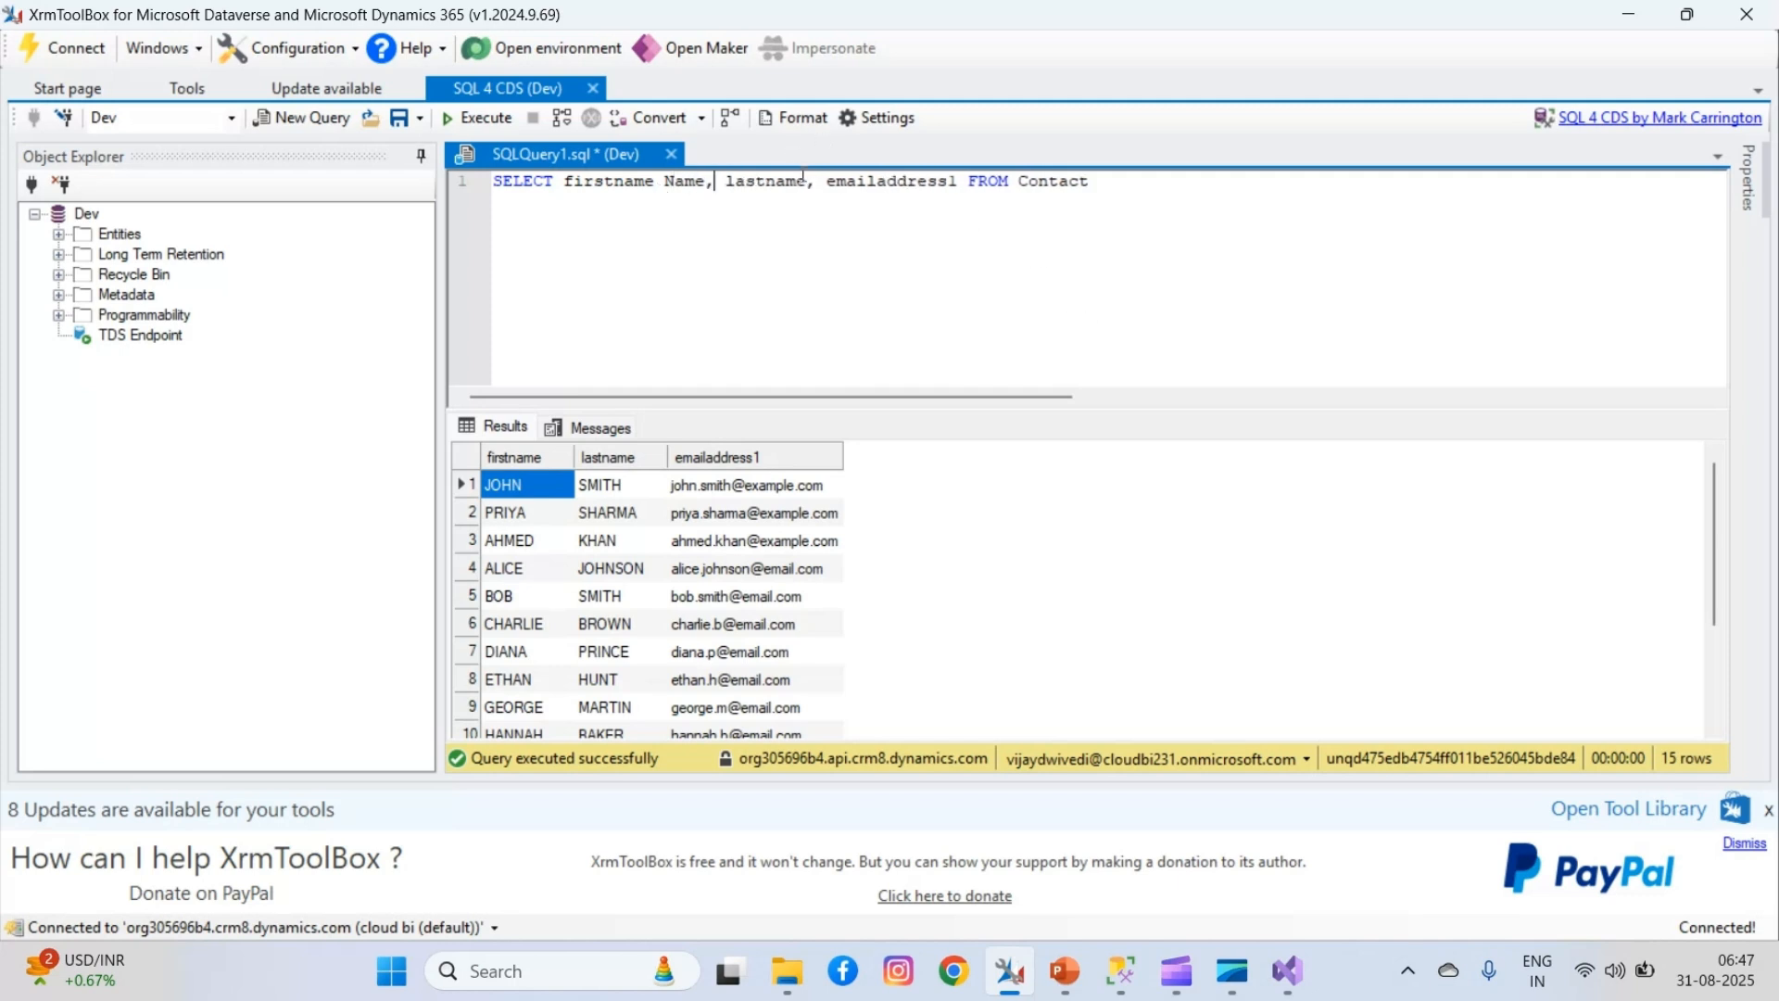
left_click(957, 180)
type("Email")
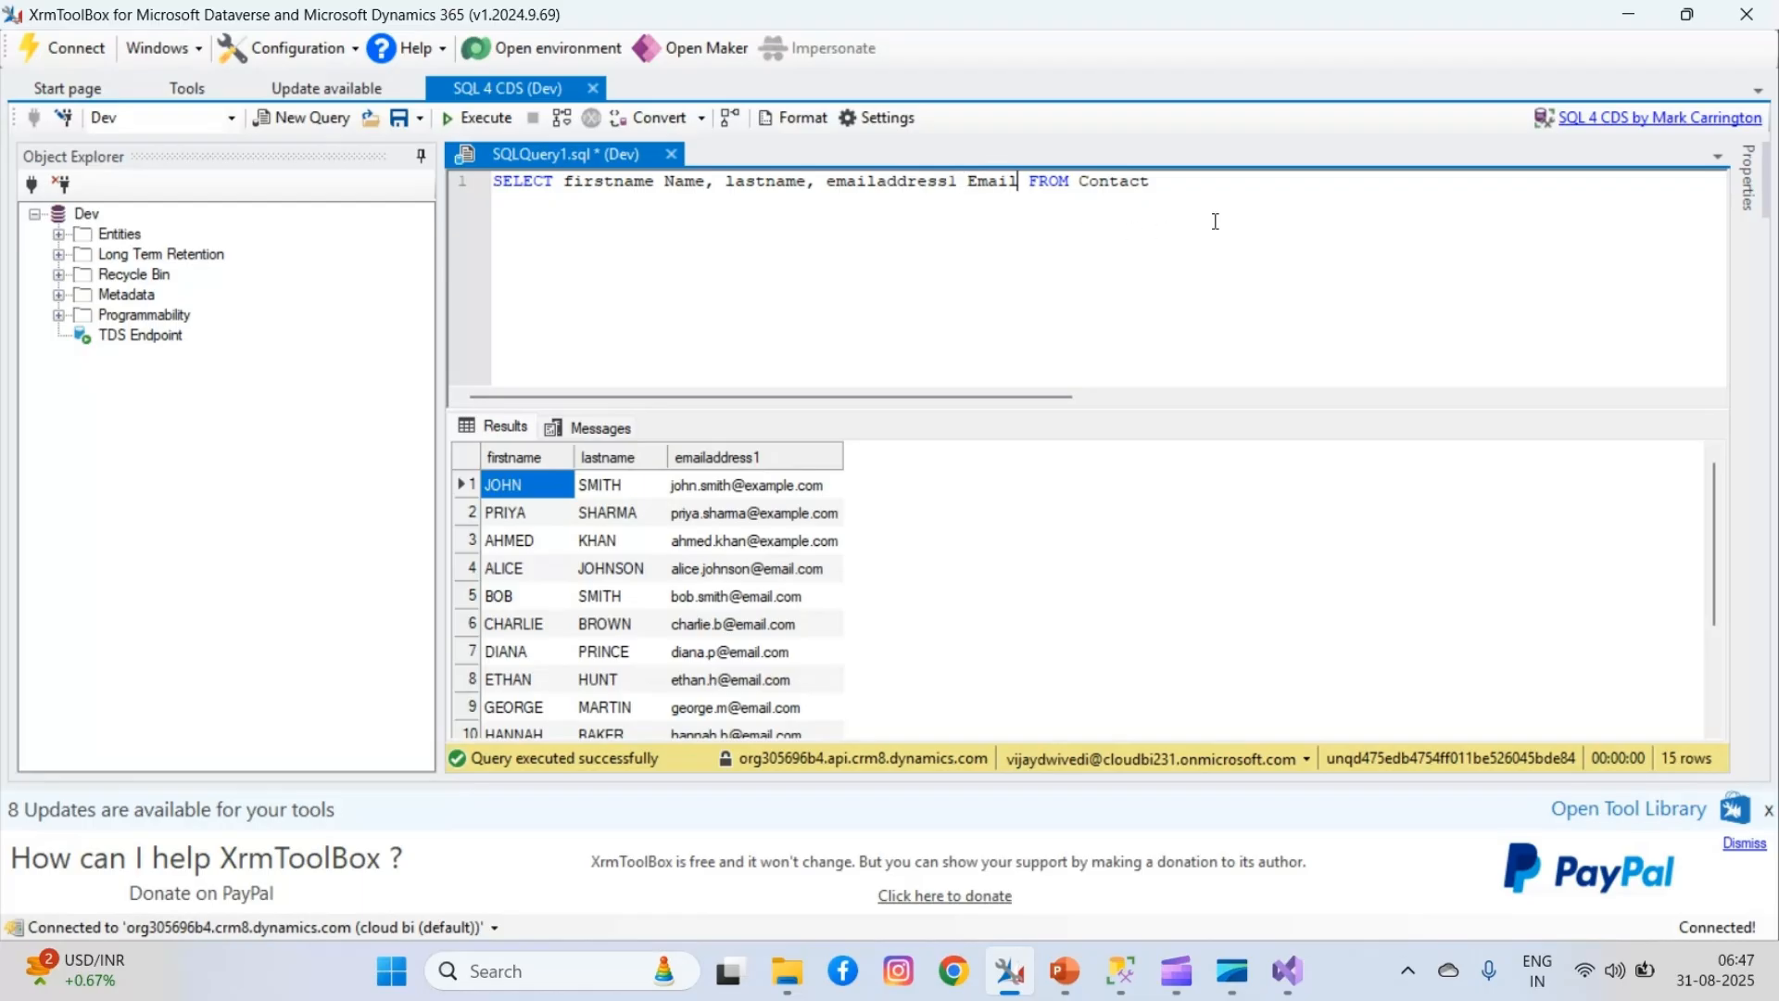
- Copy the aliased Contact query, convert it to FetchXML in the CDS source editor and apply the result
key("ctrl+a")
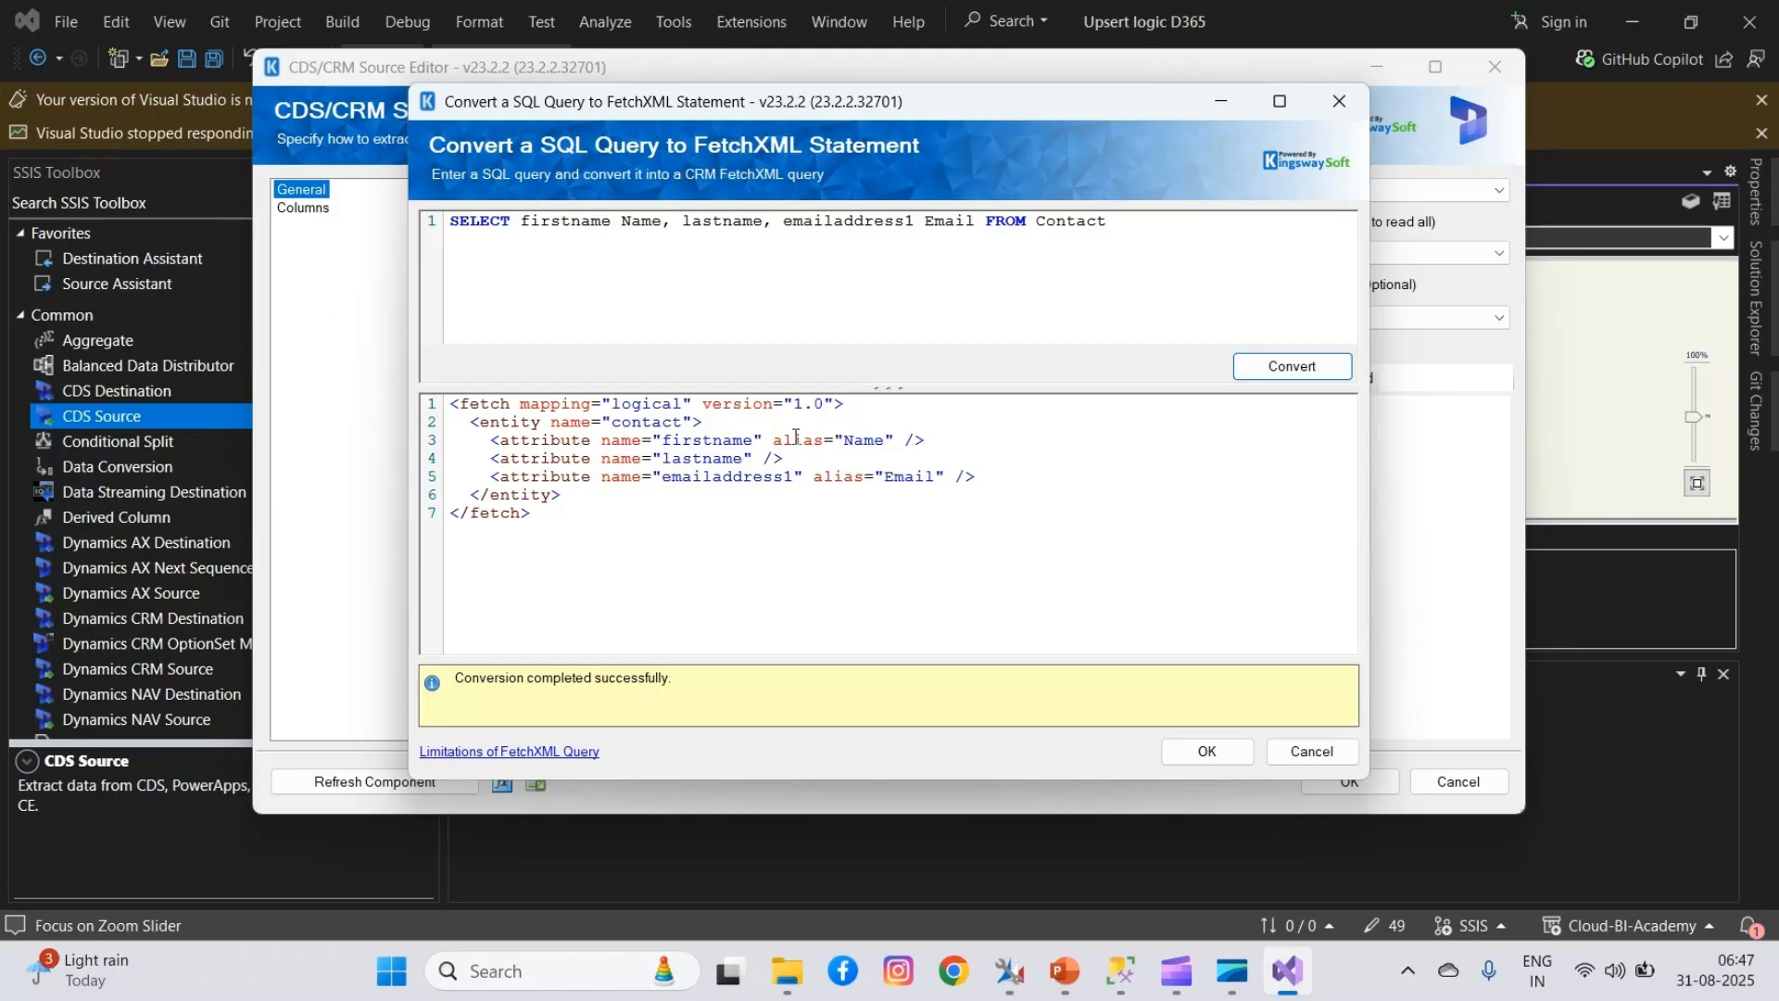
left_click(1219, 749)
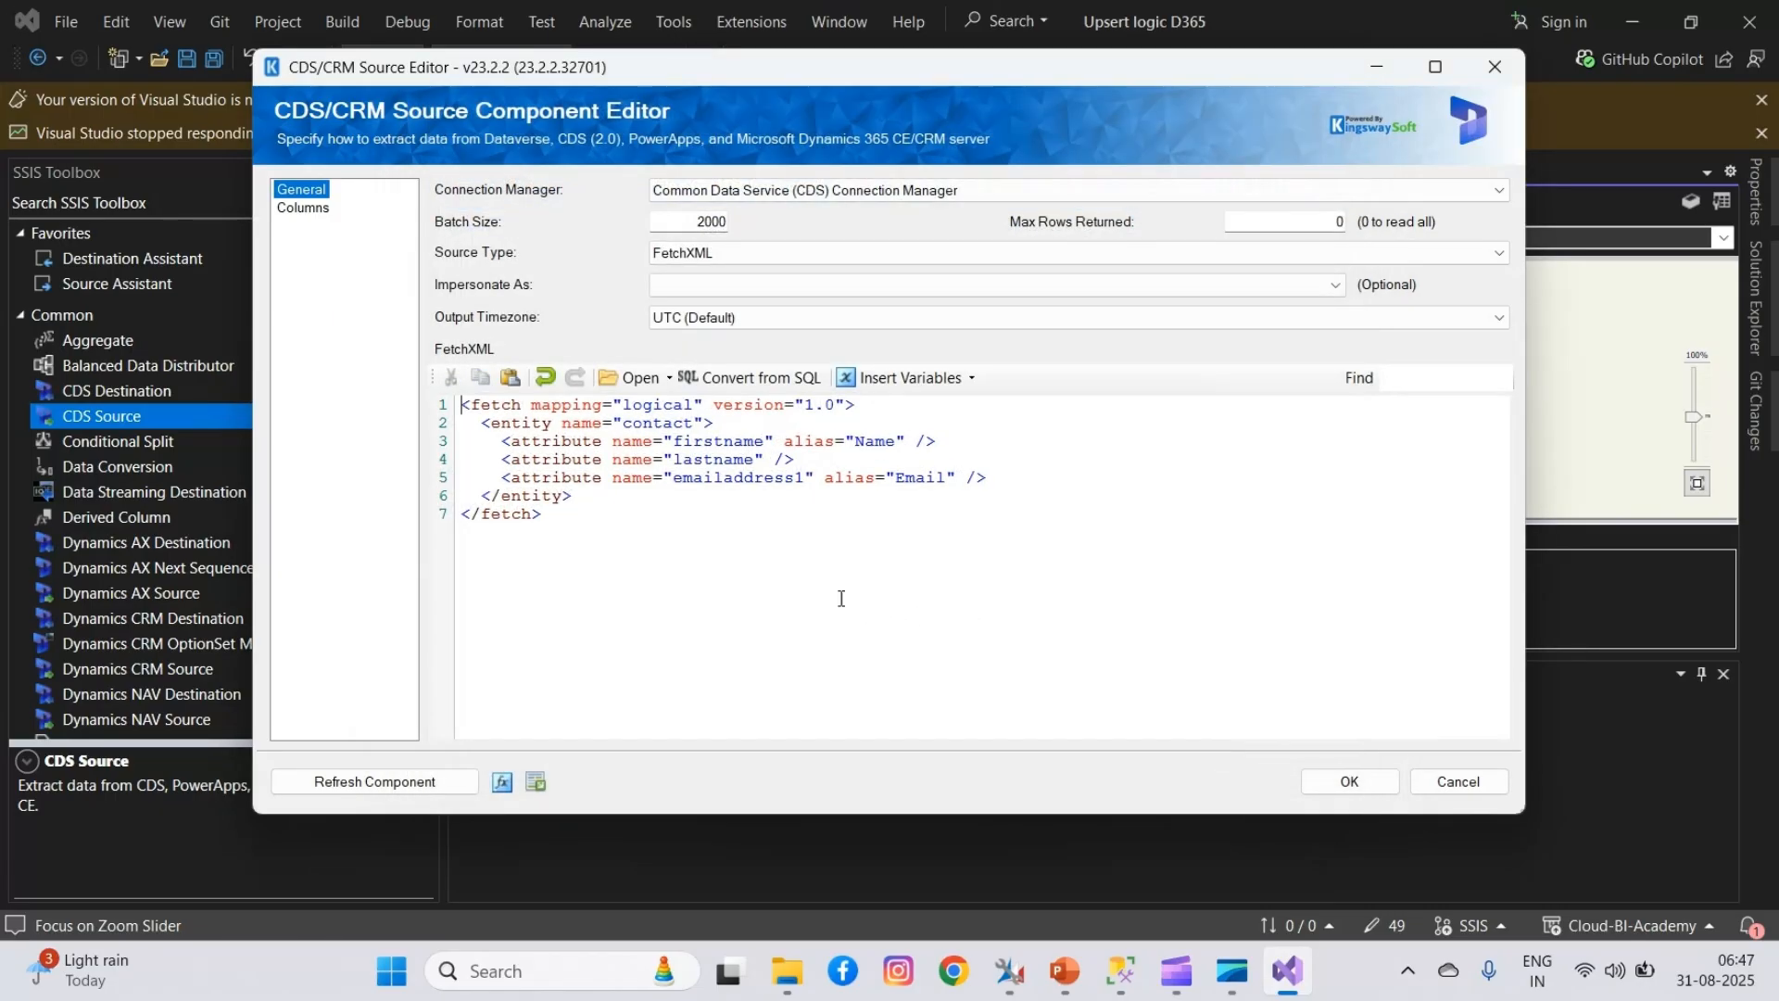
left_click(1006, 471)
key("Return")
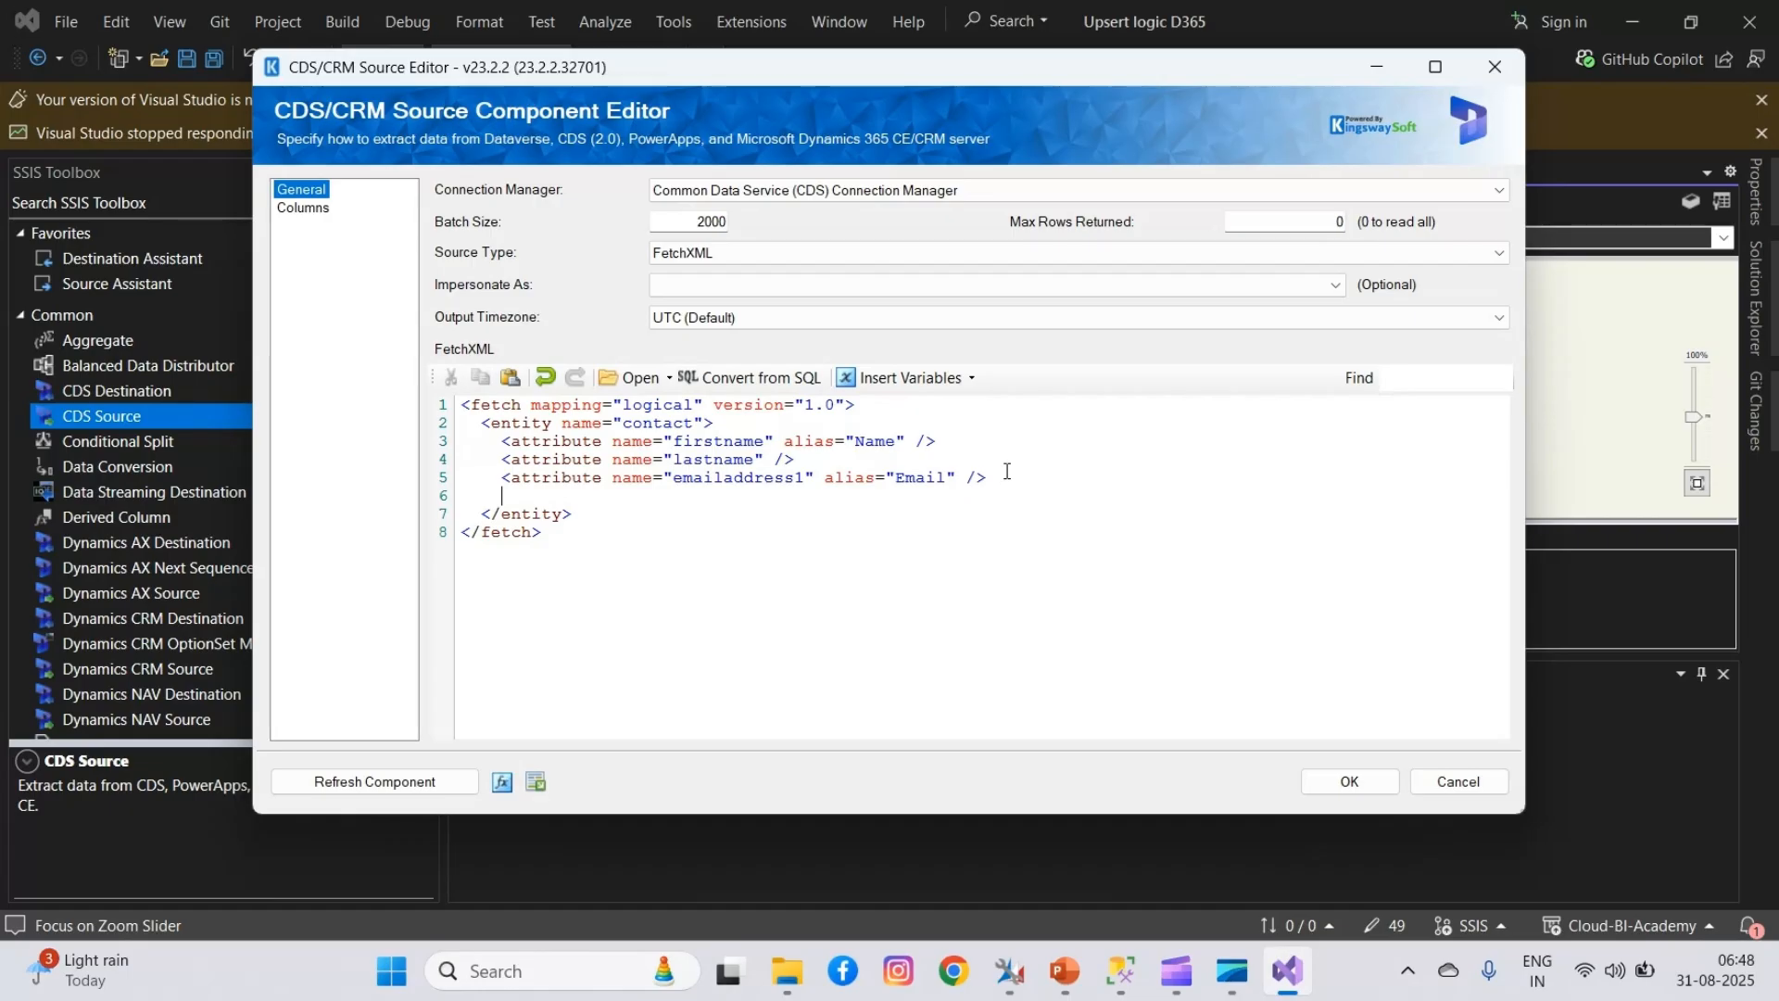
key("Delete")
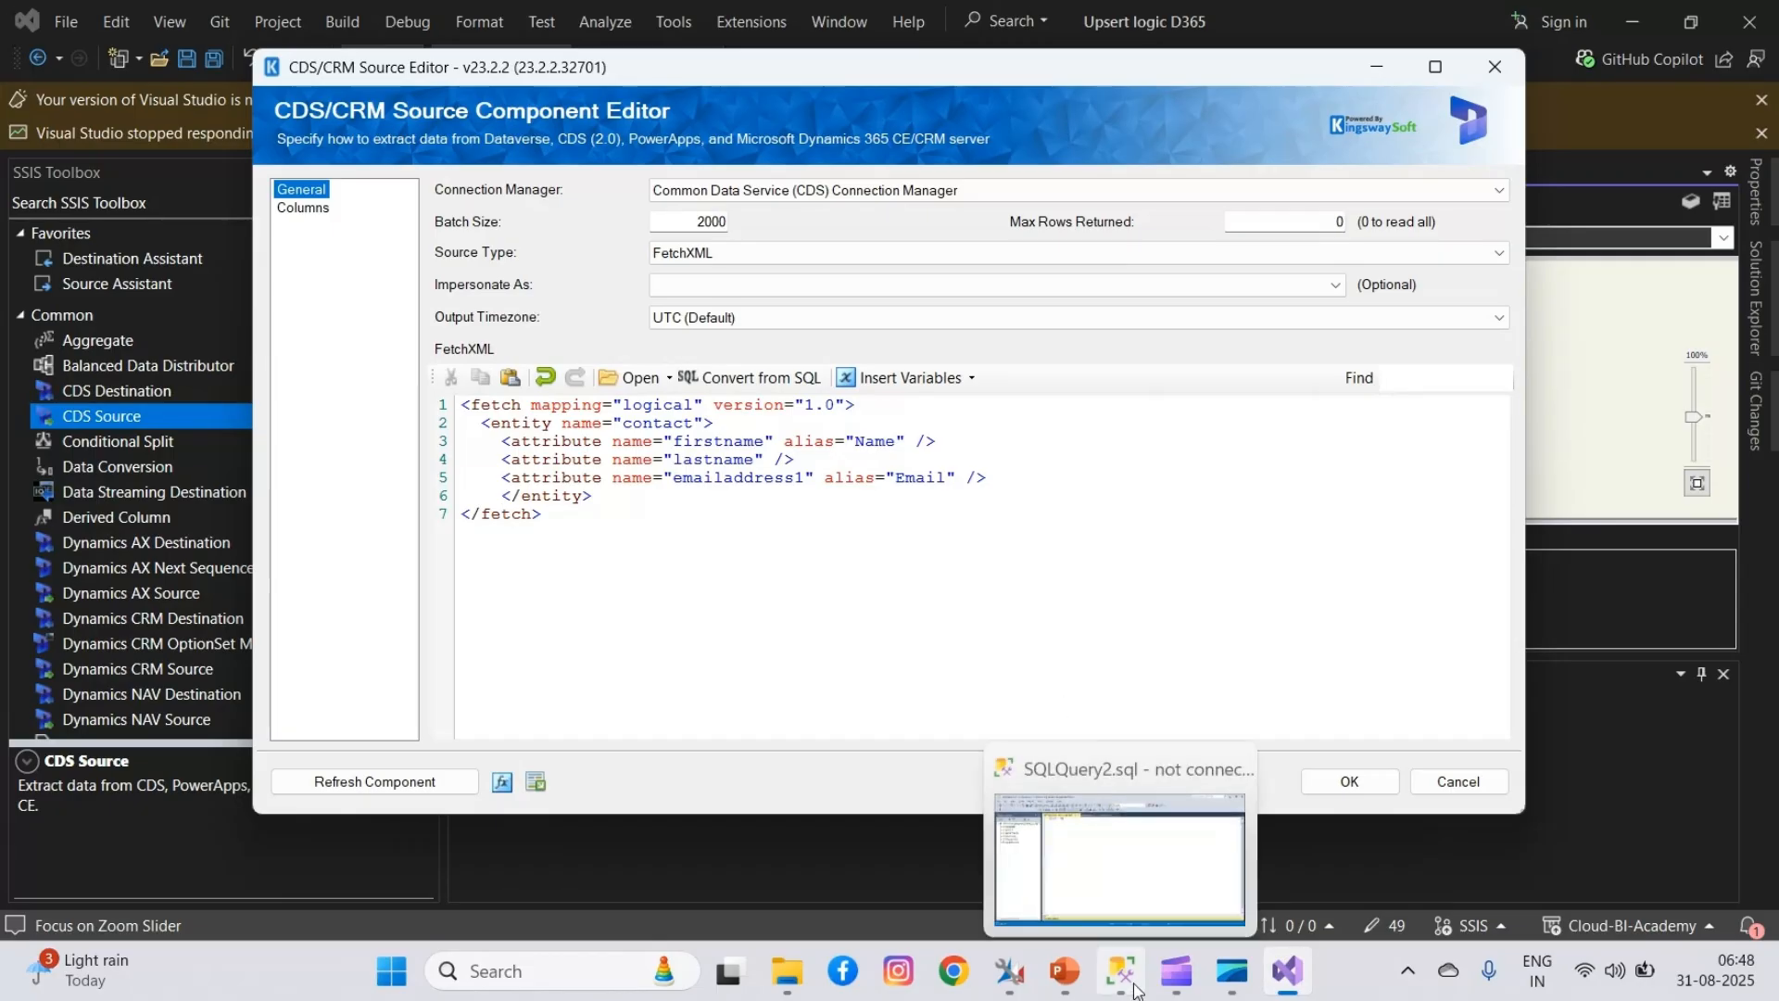
- Switch to XrmToolBox and add a where clause matching Emailaddress1 to the fifth listed contact's e-mail address
left_click(1015, 977)
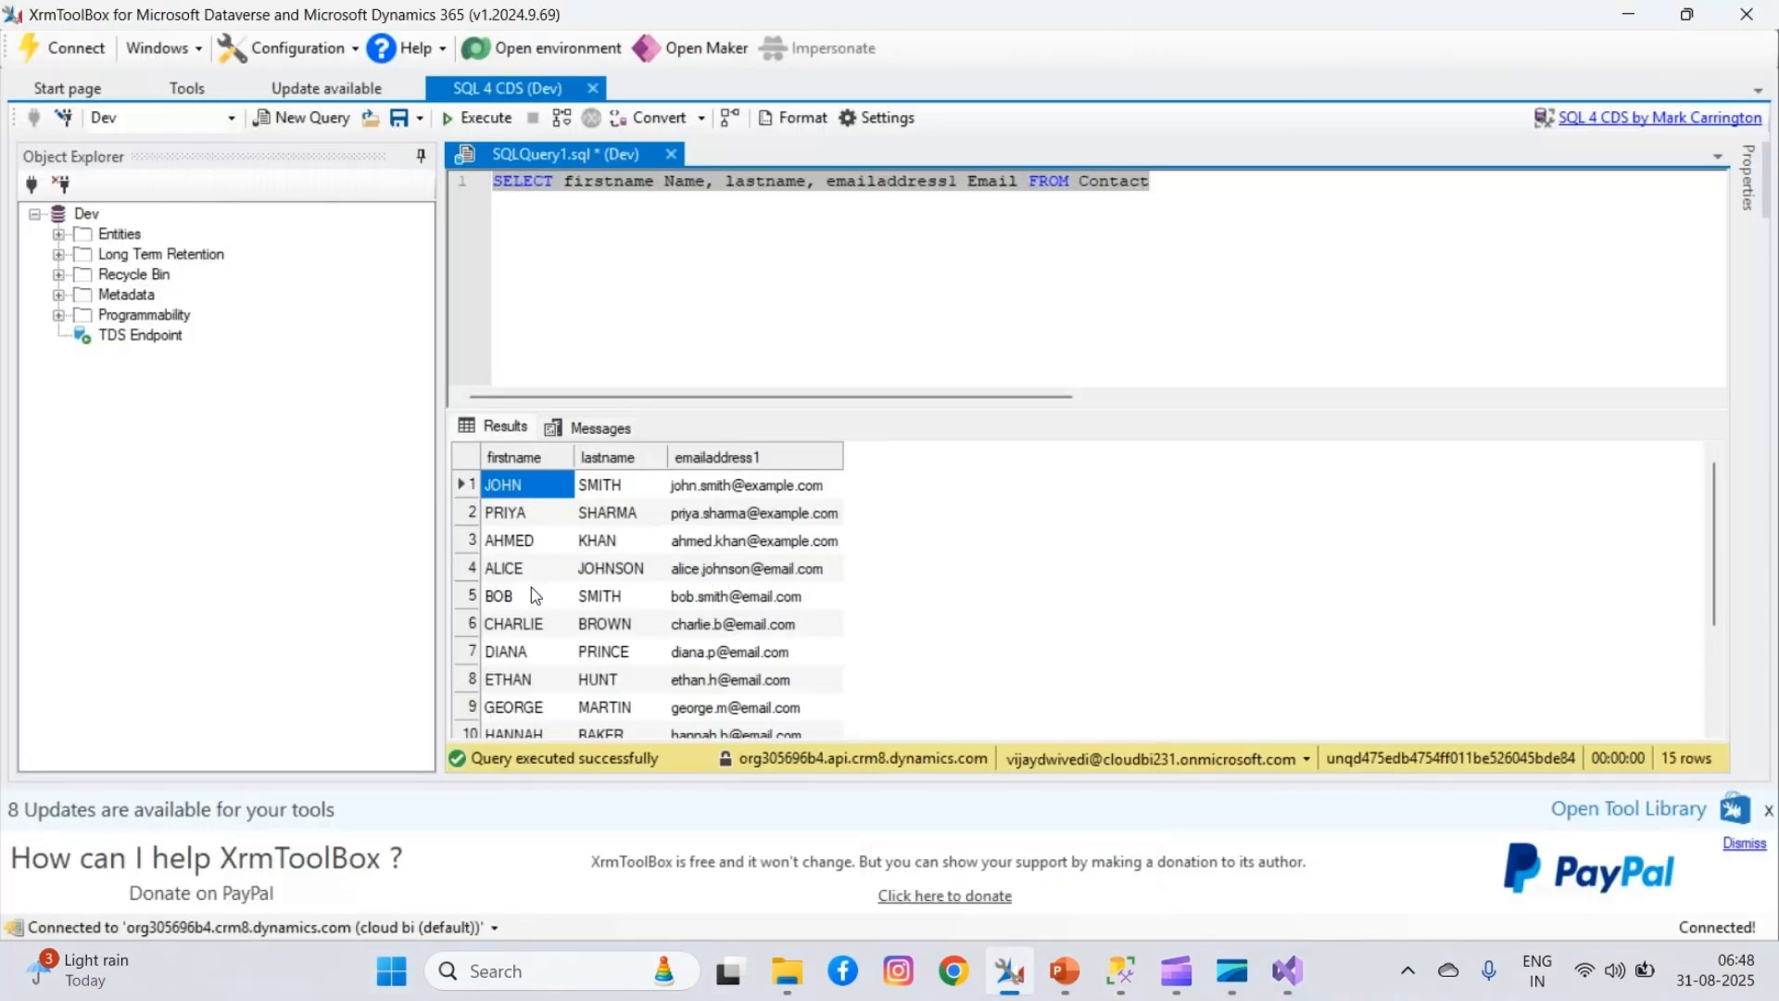
left_click(709, 598)
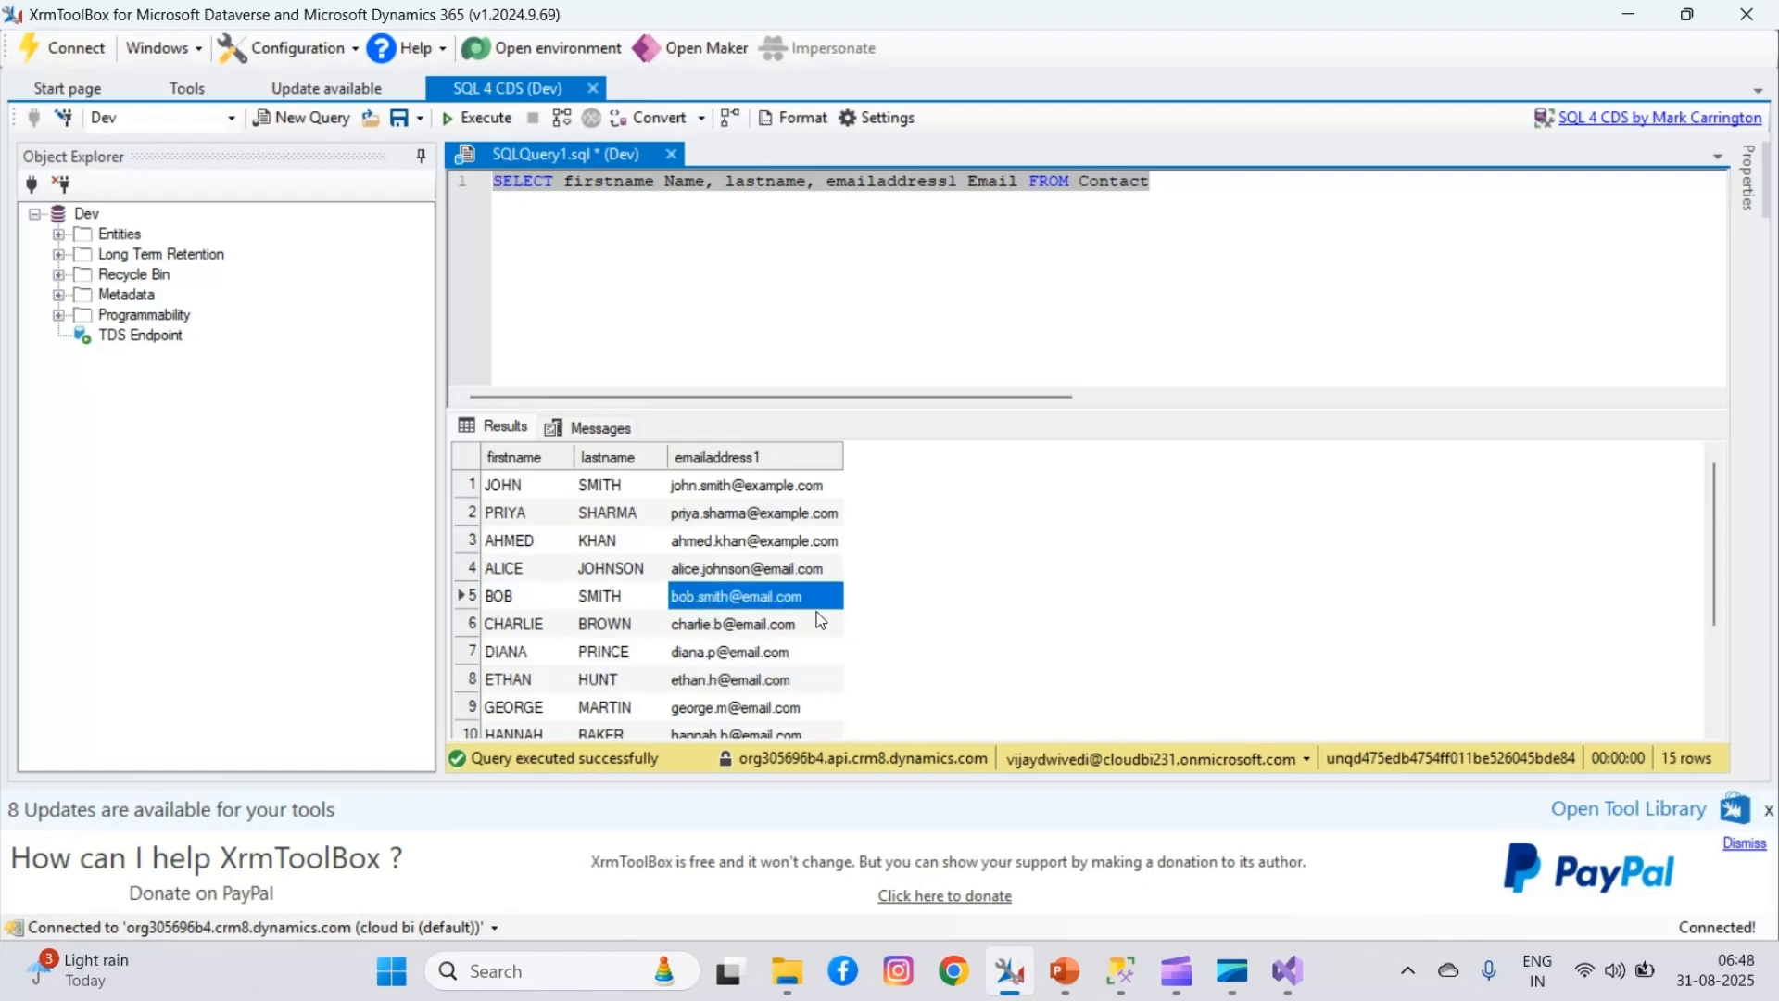
left_click(1193, 191)
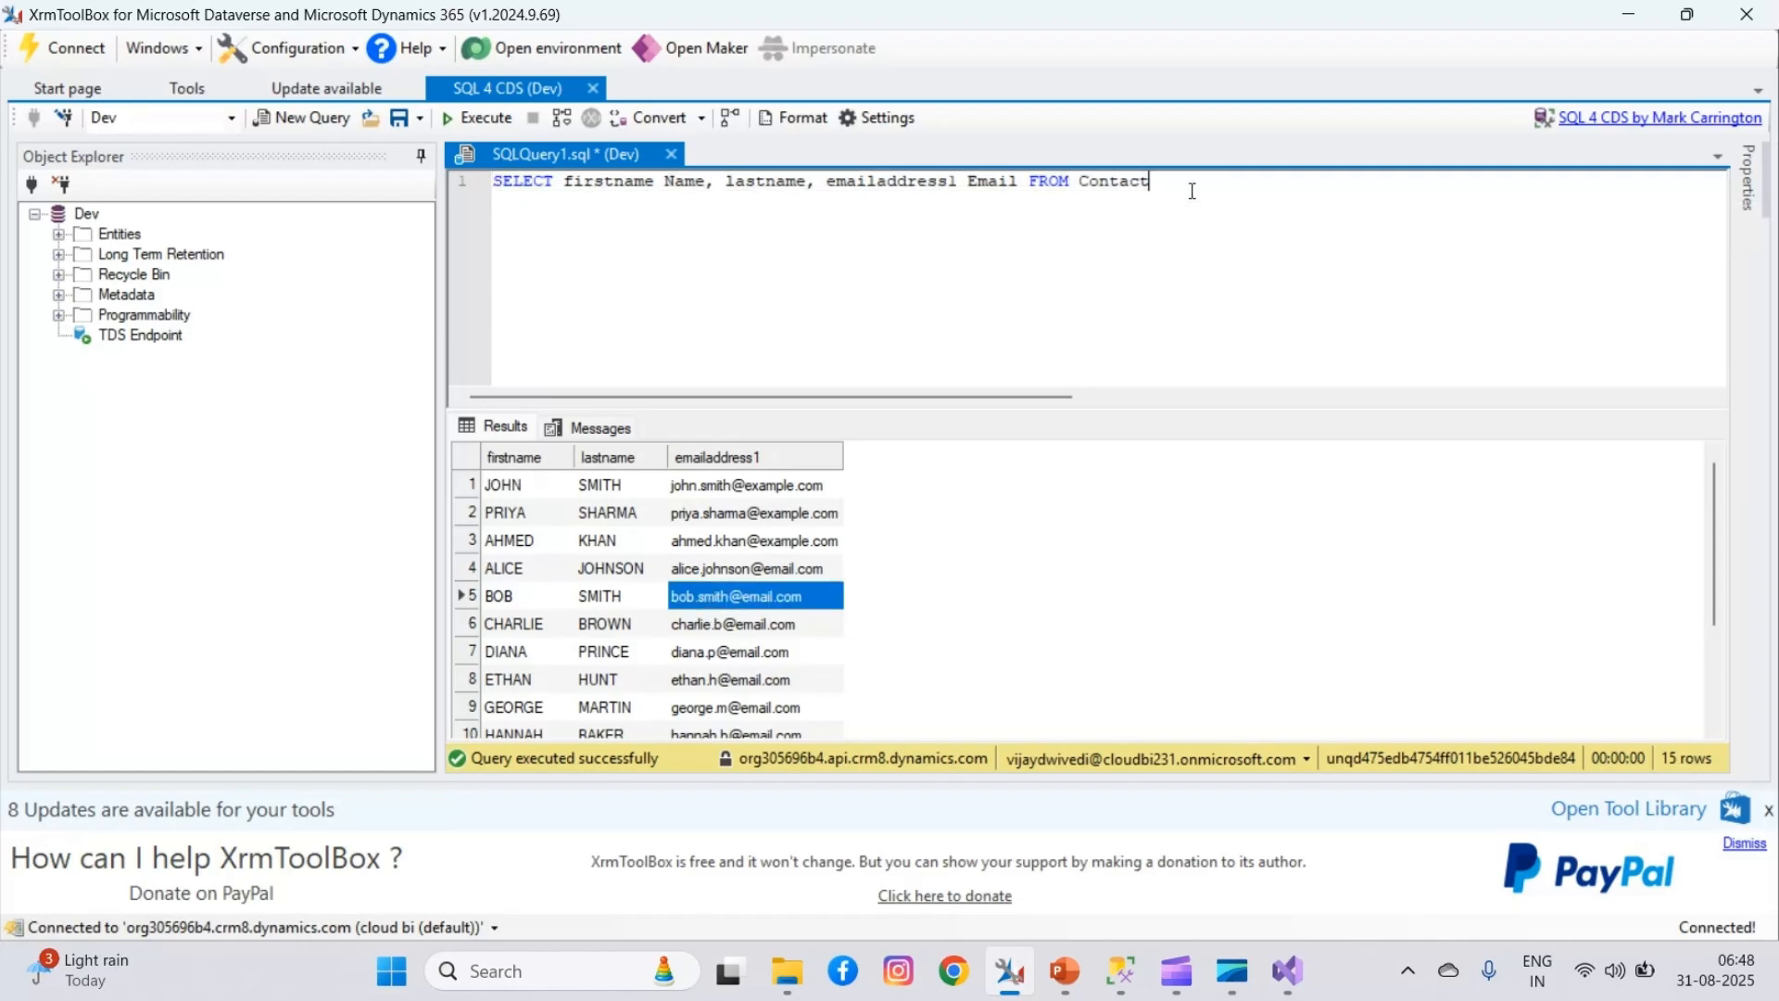
type("where Emailaddress1='bob")
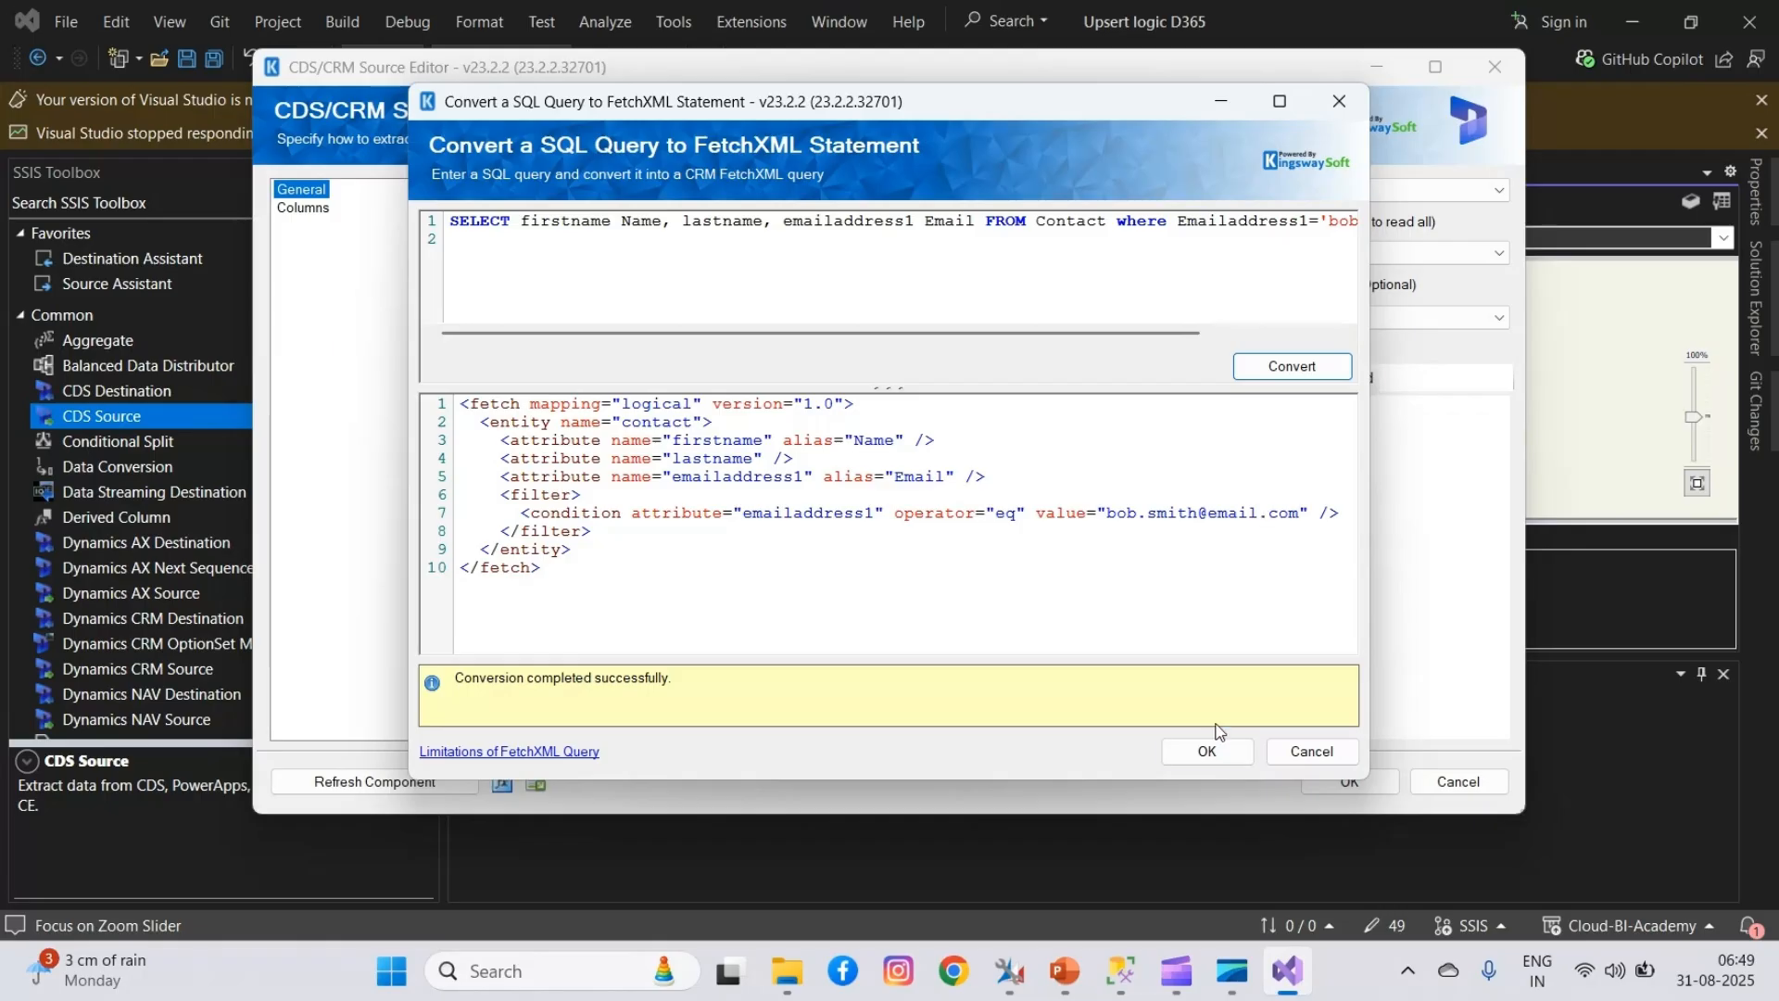
- Apply the FetchXML converted from the e-mail-filtered query to the CDS source, and add an empty line below its condition
left_click(1195, 751)
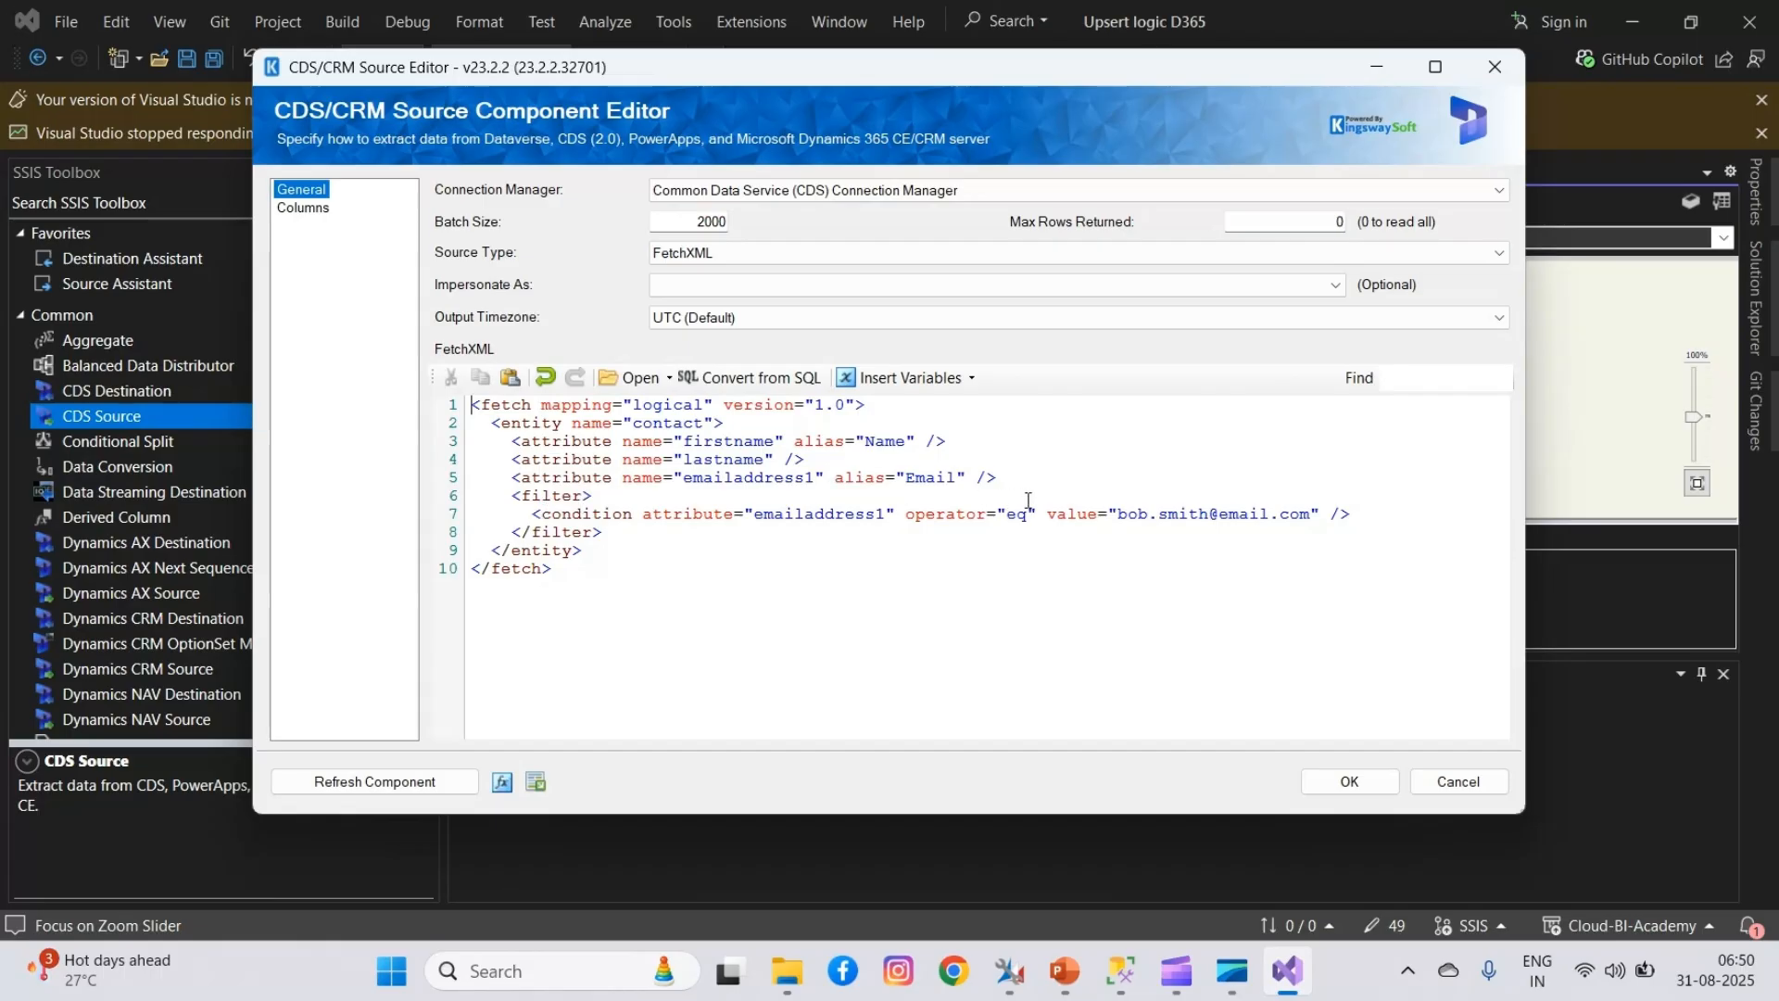
left_click(1352, 514)
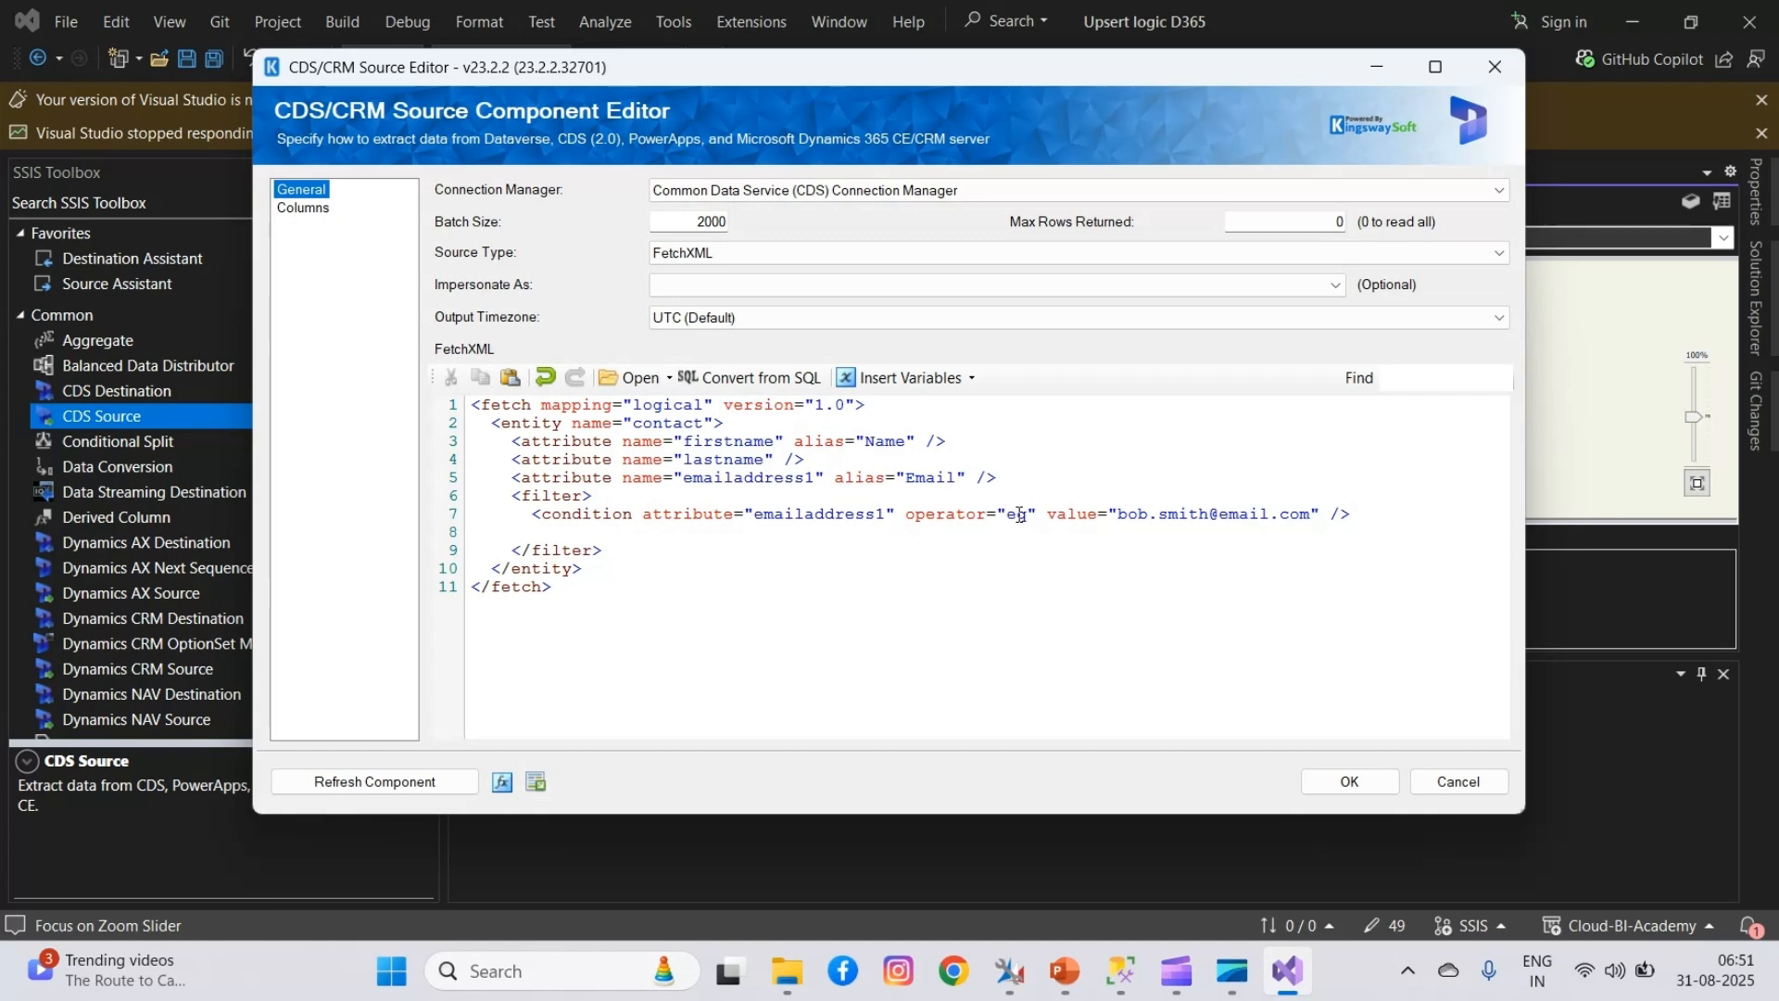
- Open the SQL-to-FetchXML converter, then switch to XrmToolBox and add "and firstname is not null" on a new line of the Contact query
left_click(785, 380)
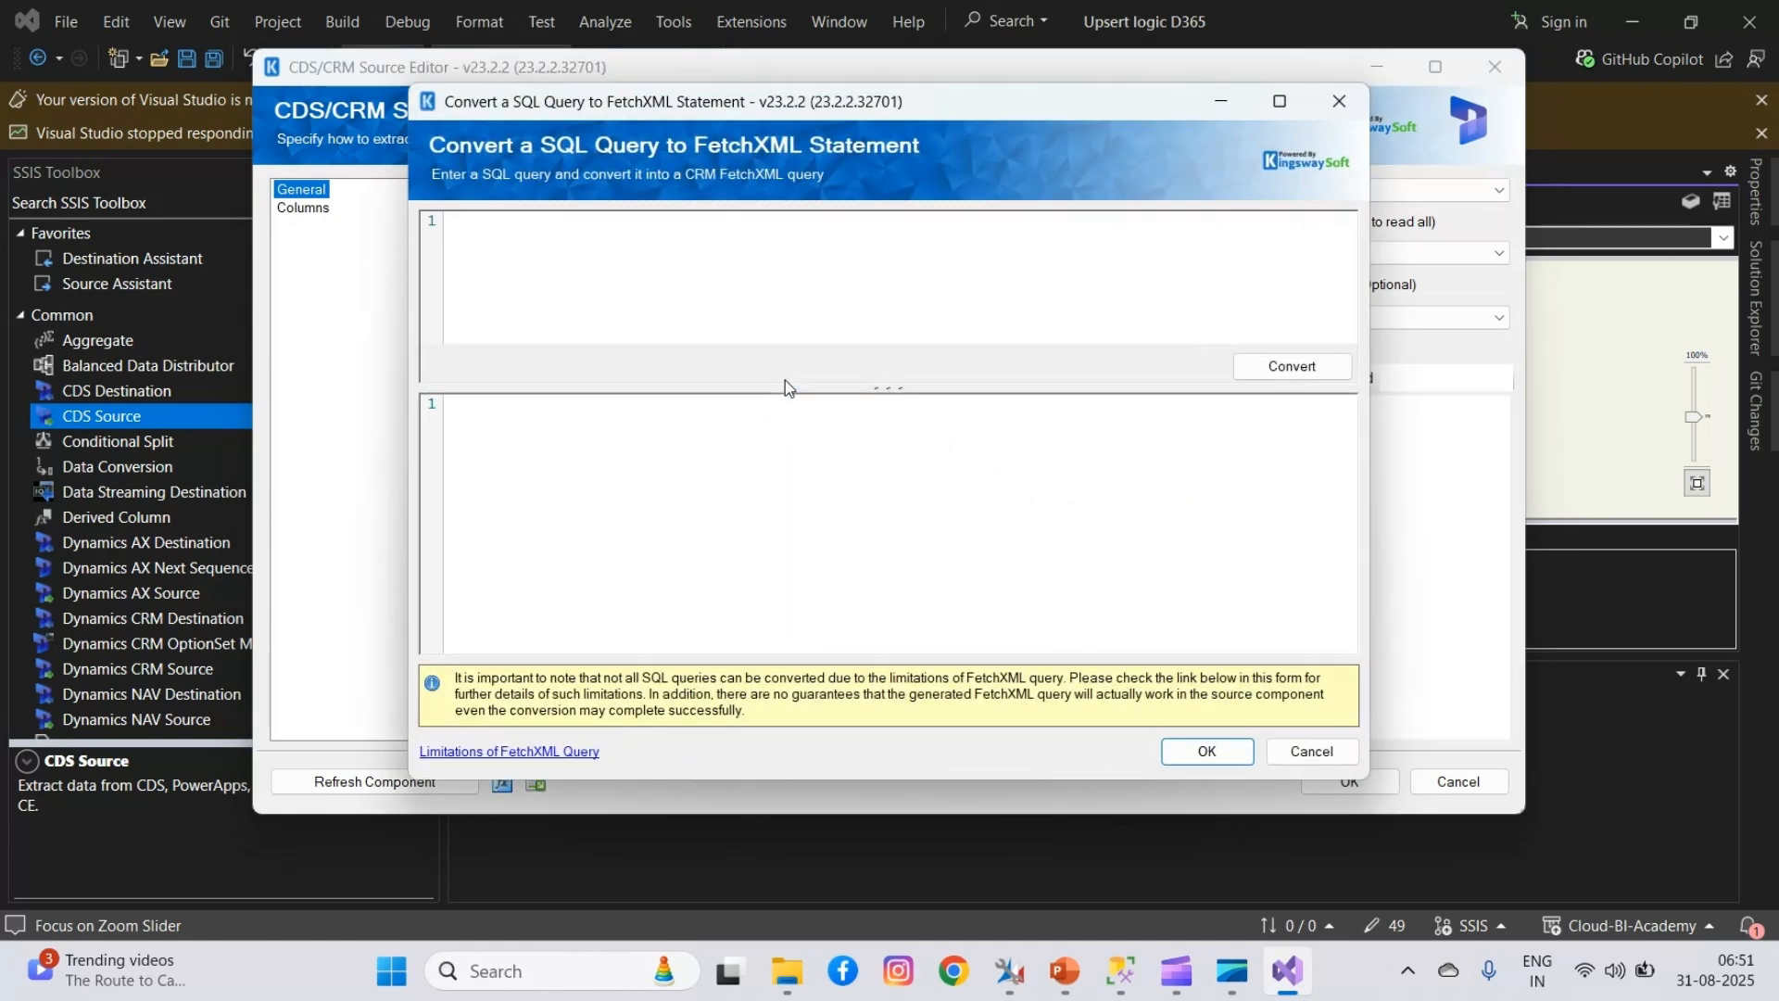
left_click(1010, 970)
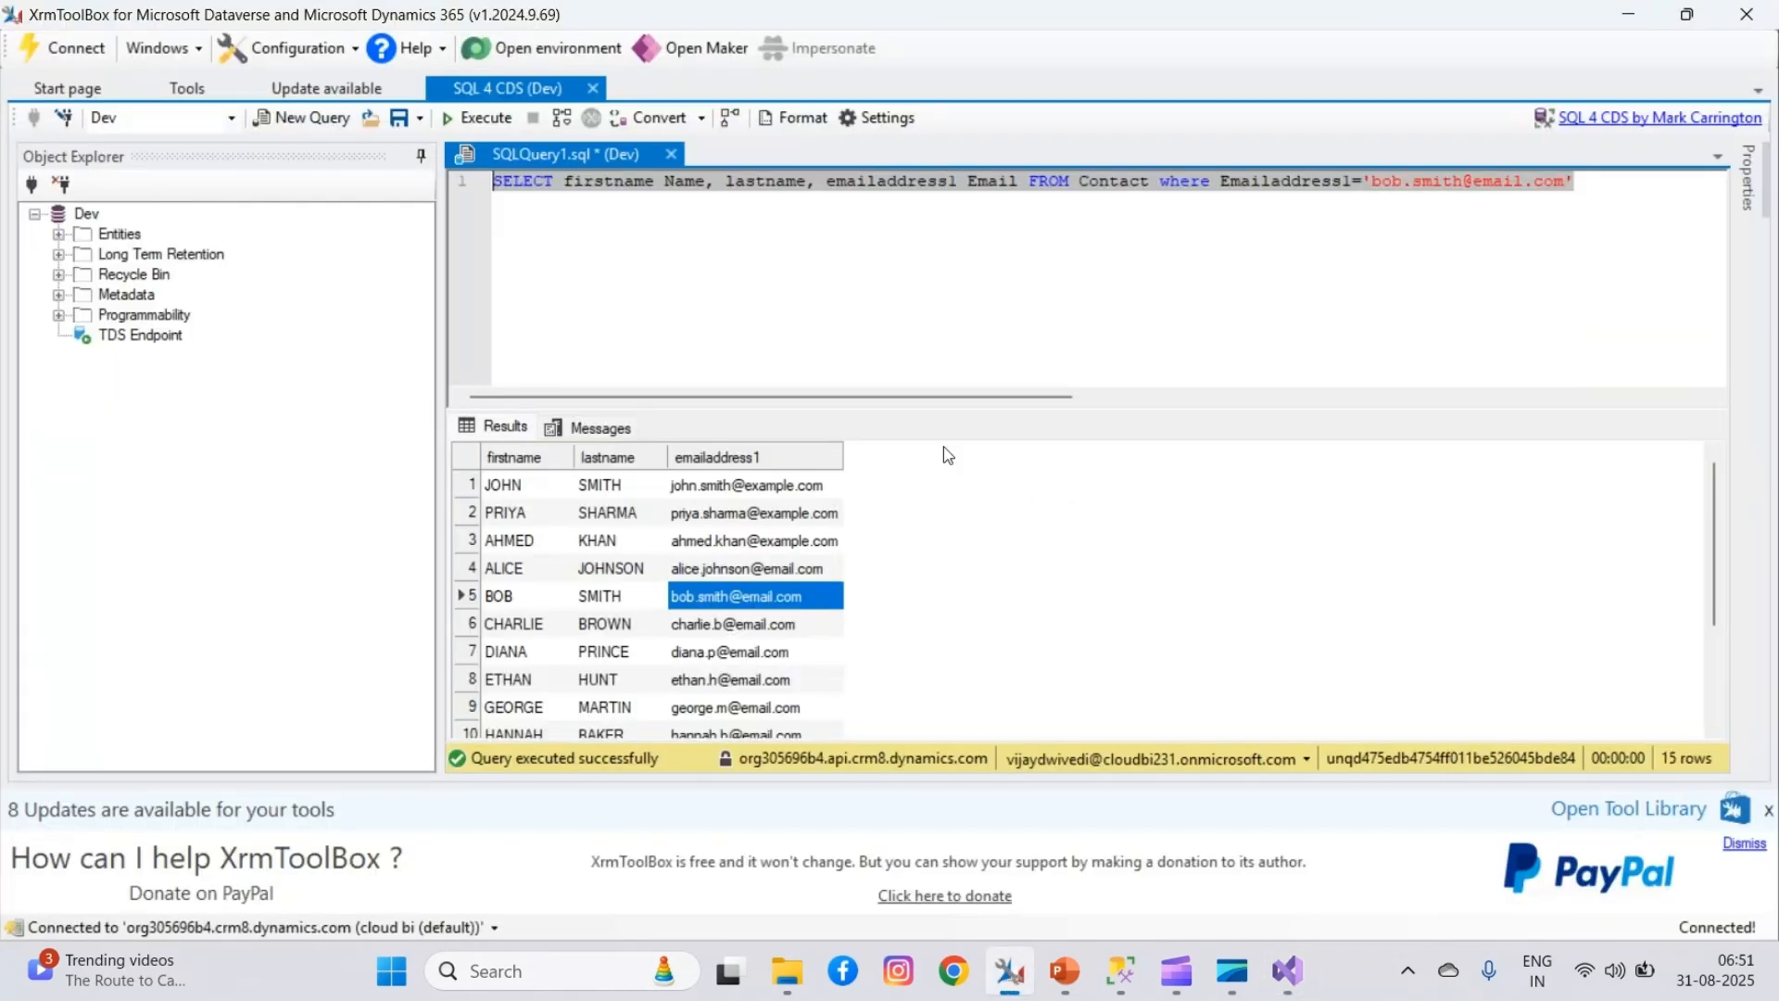
left_click(1590, 191)
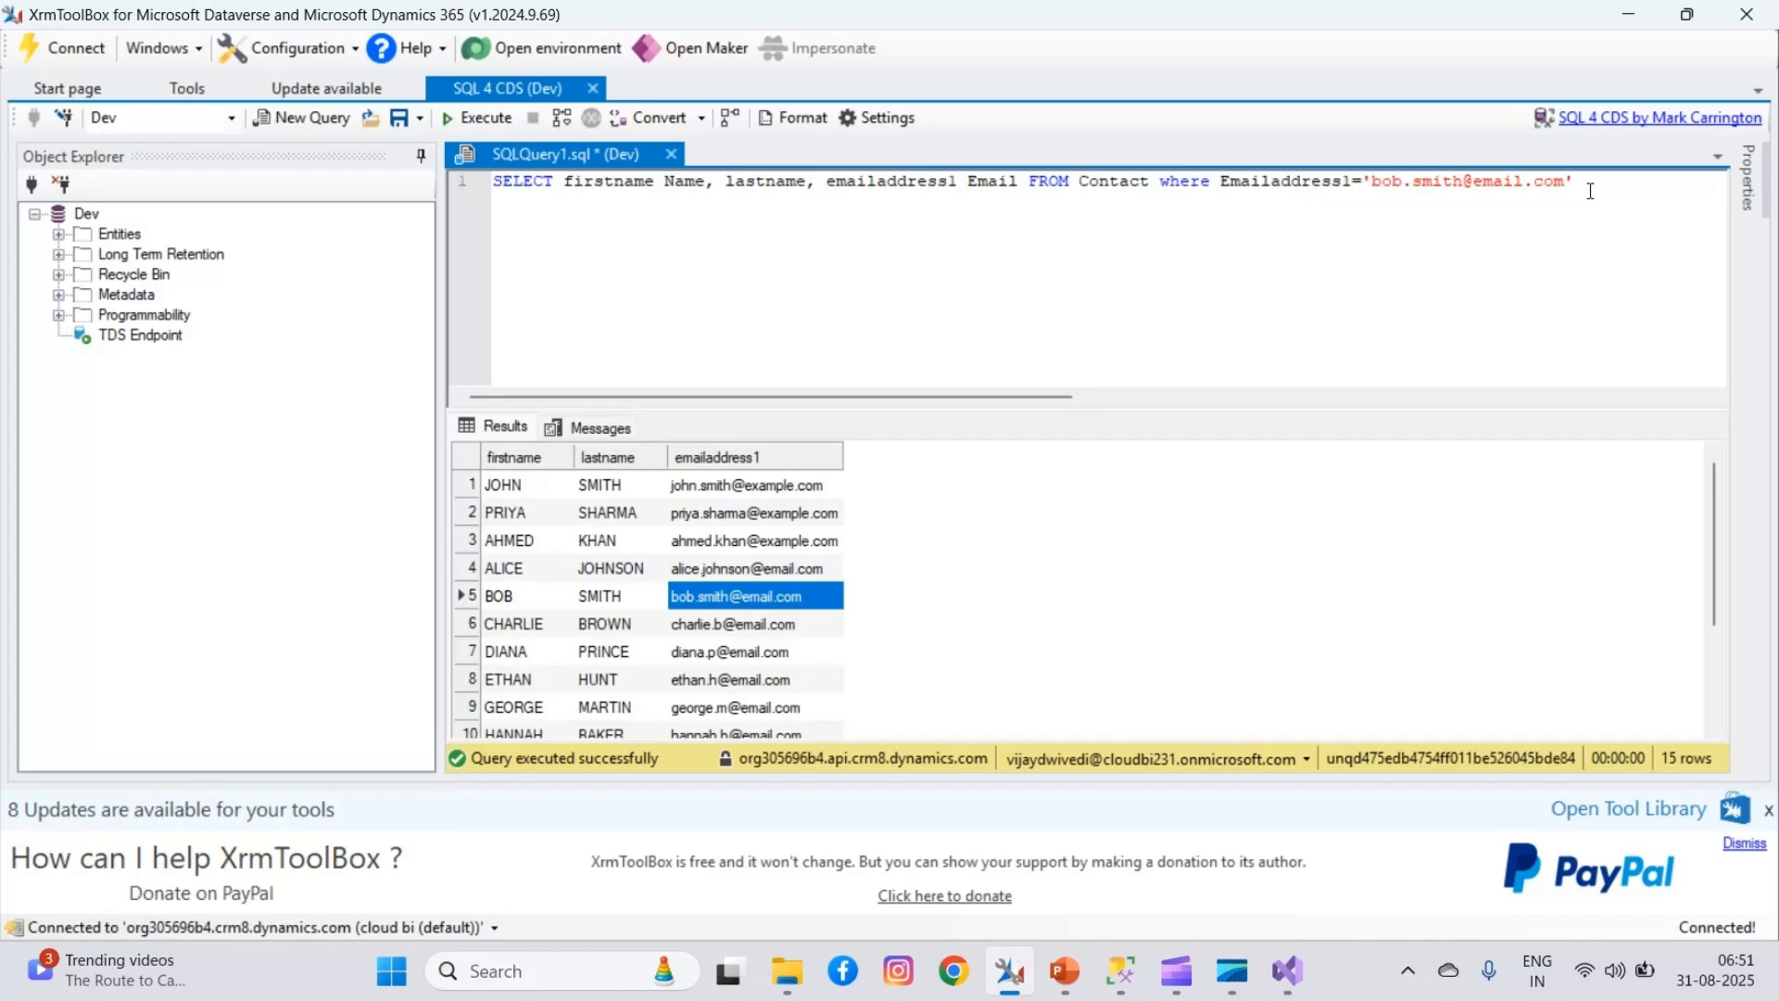
type("and fir")
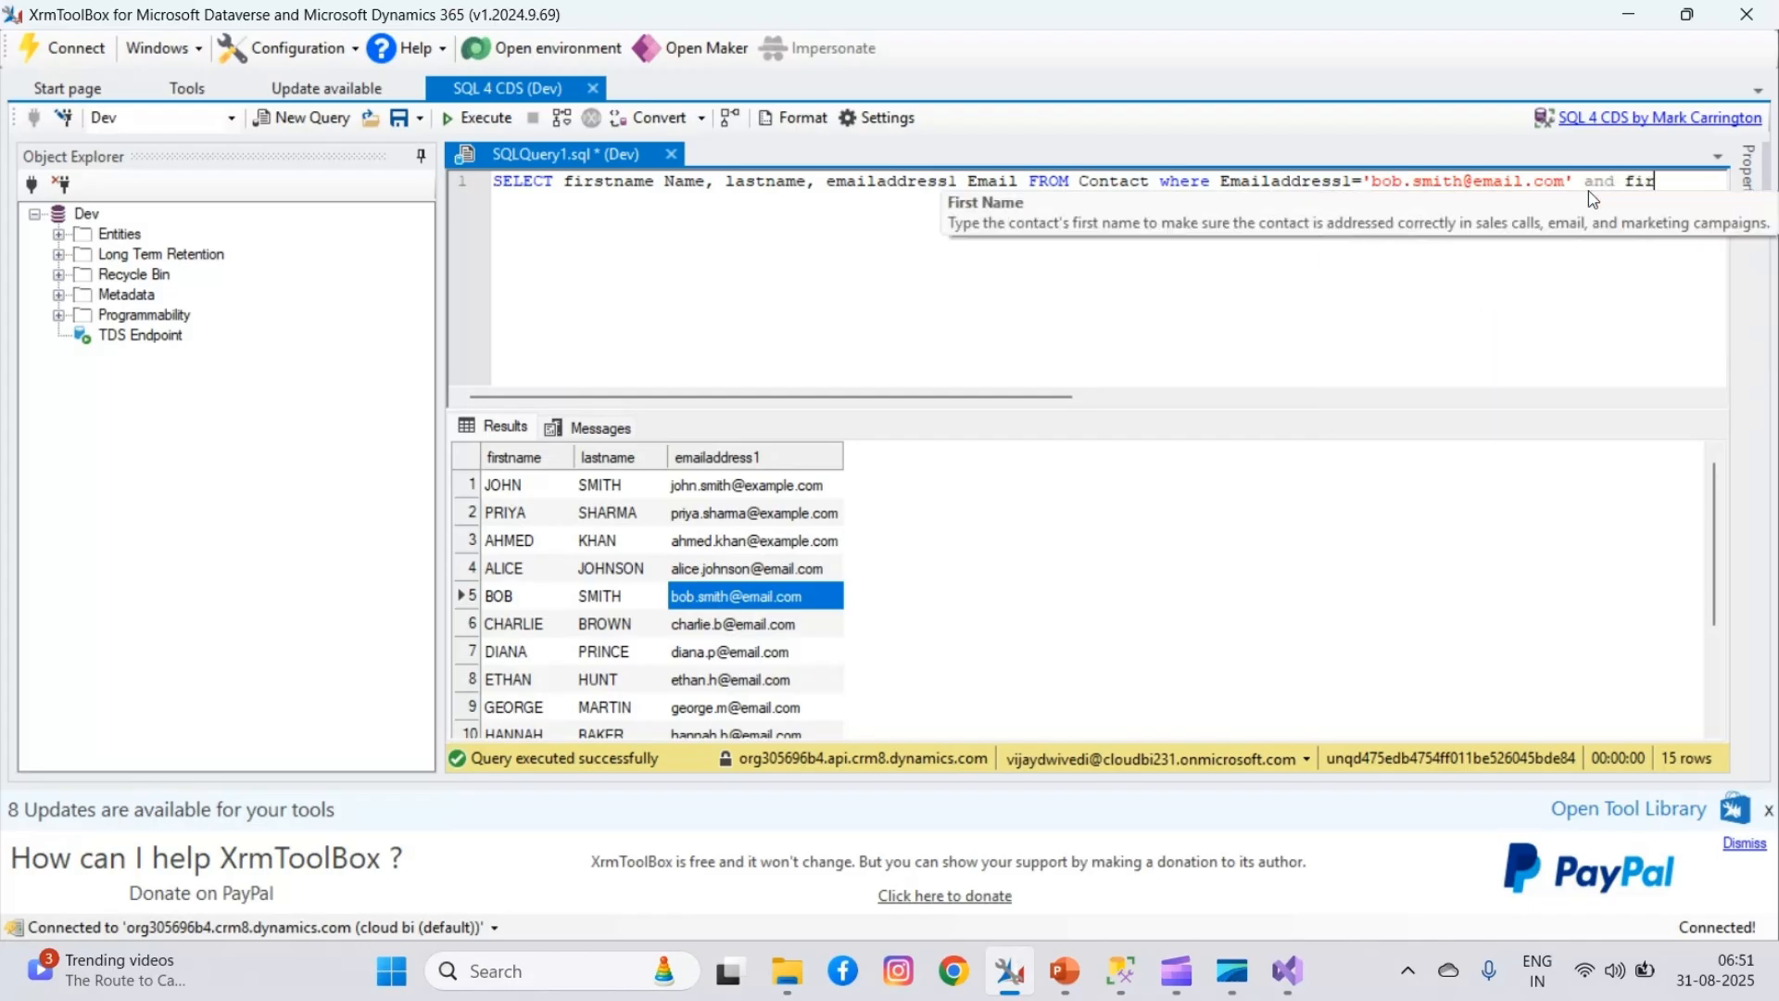
type("st")
left_click(1588, 179)
key("Return")
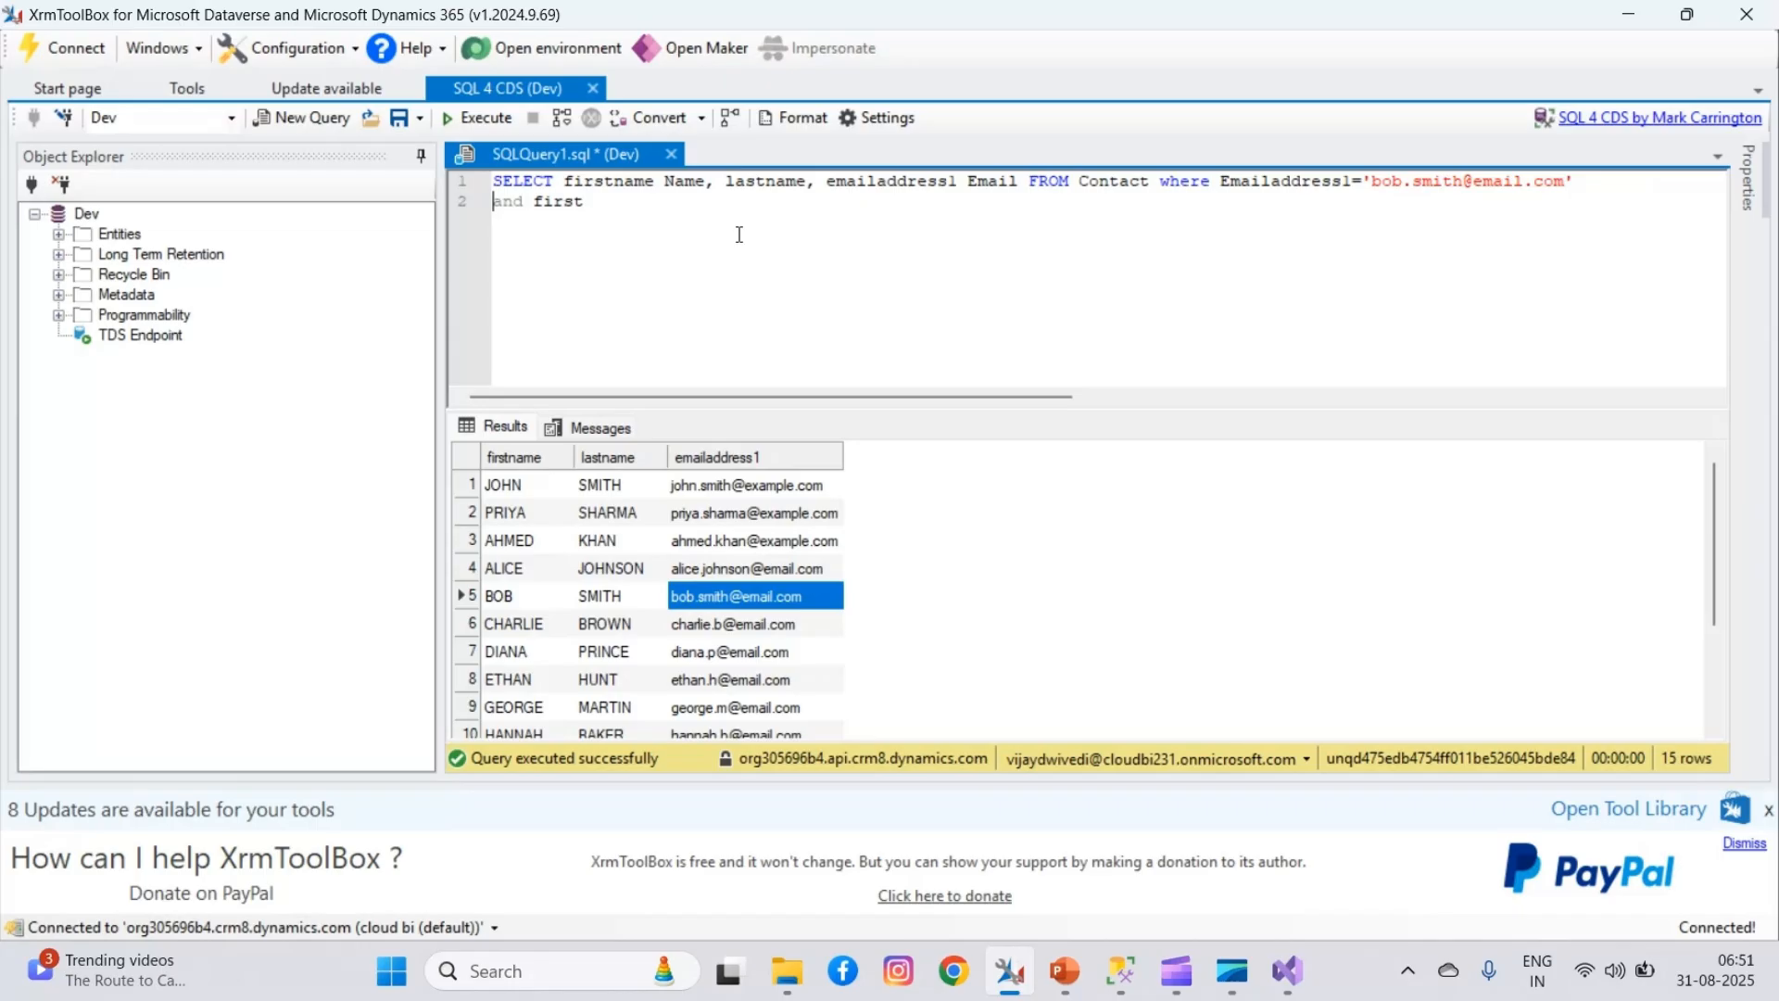
type("na")
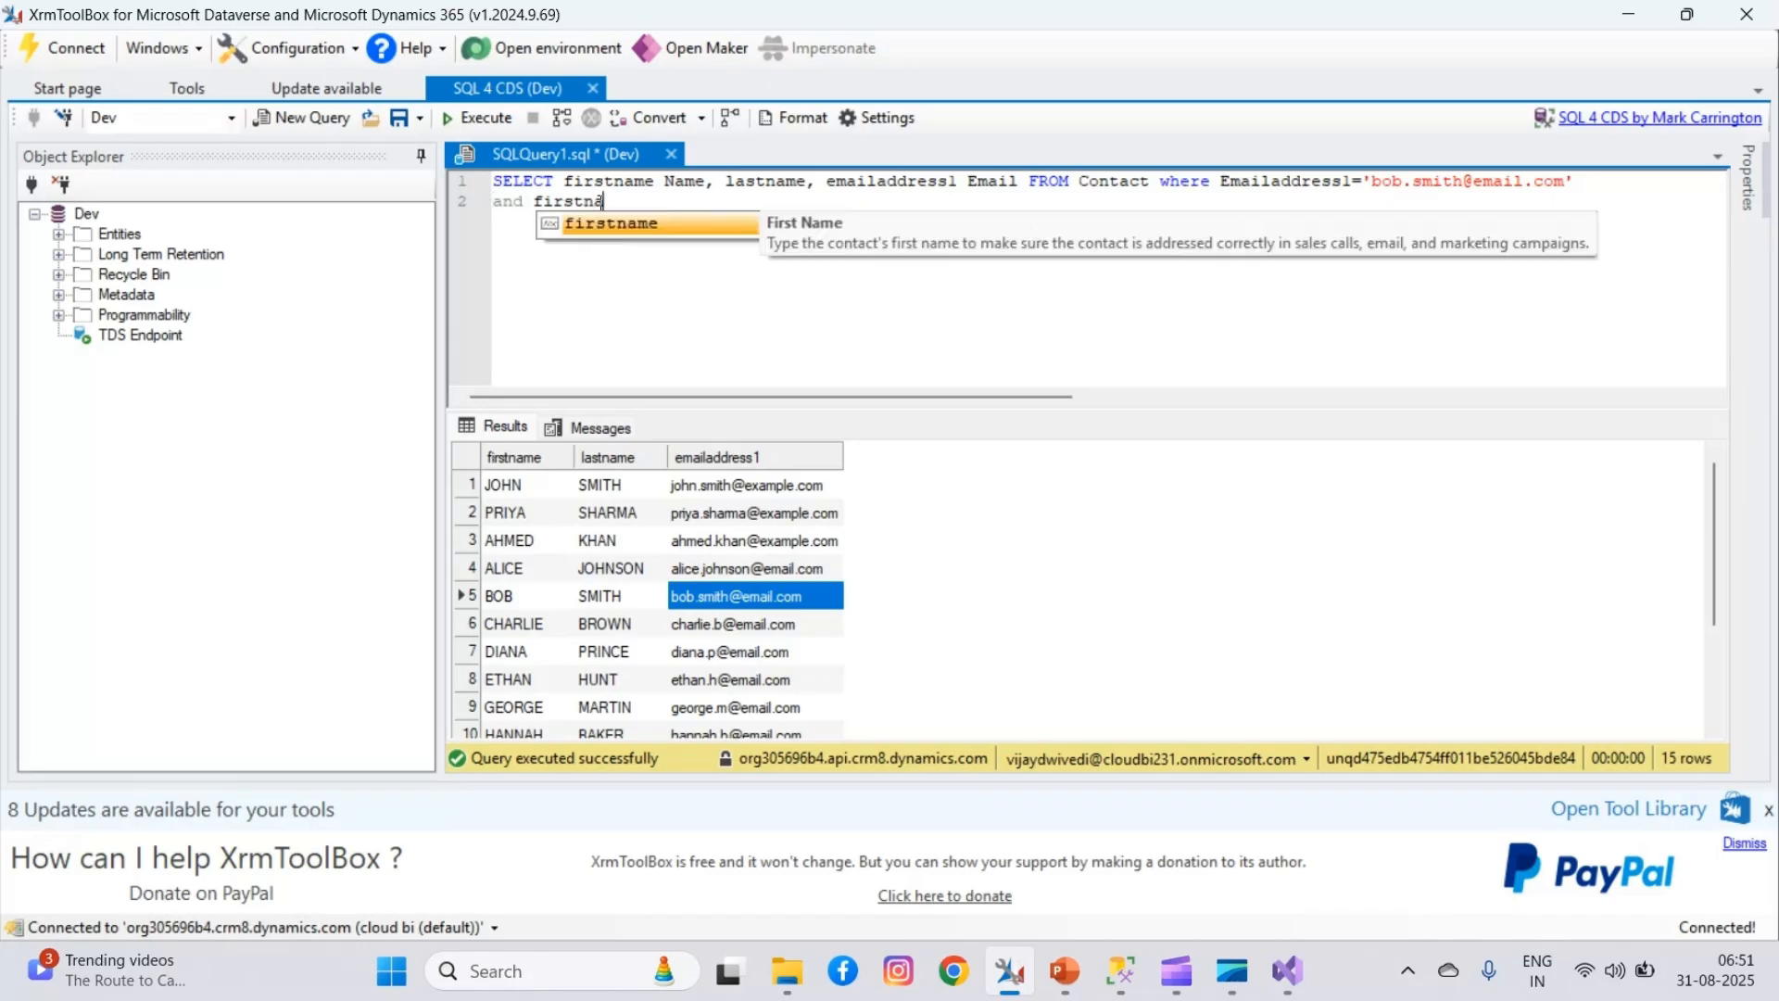
type("me is n")
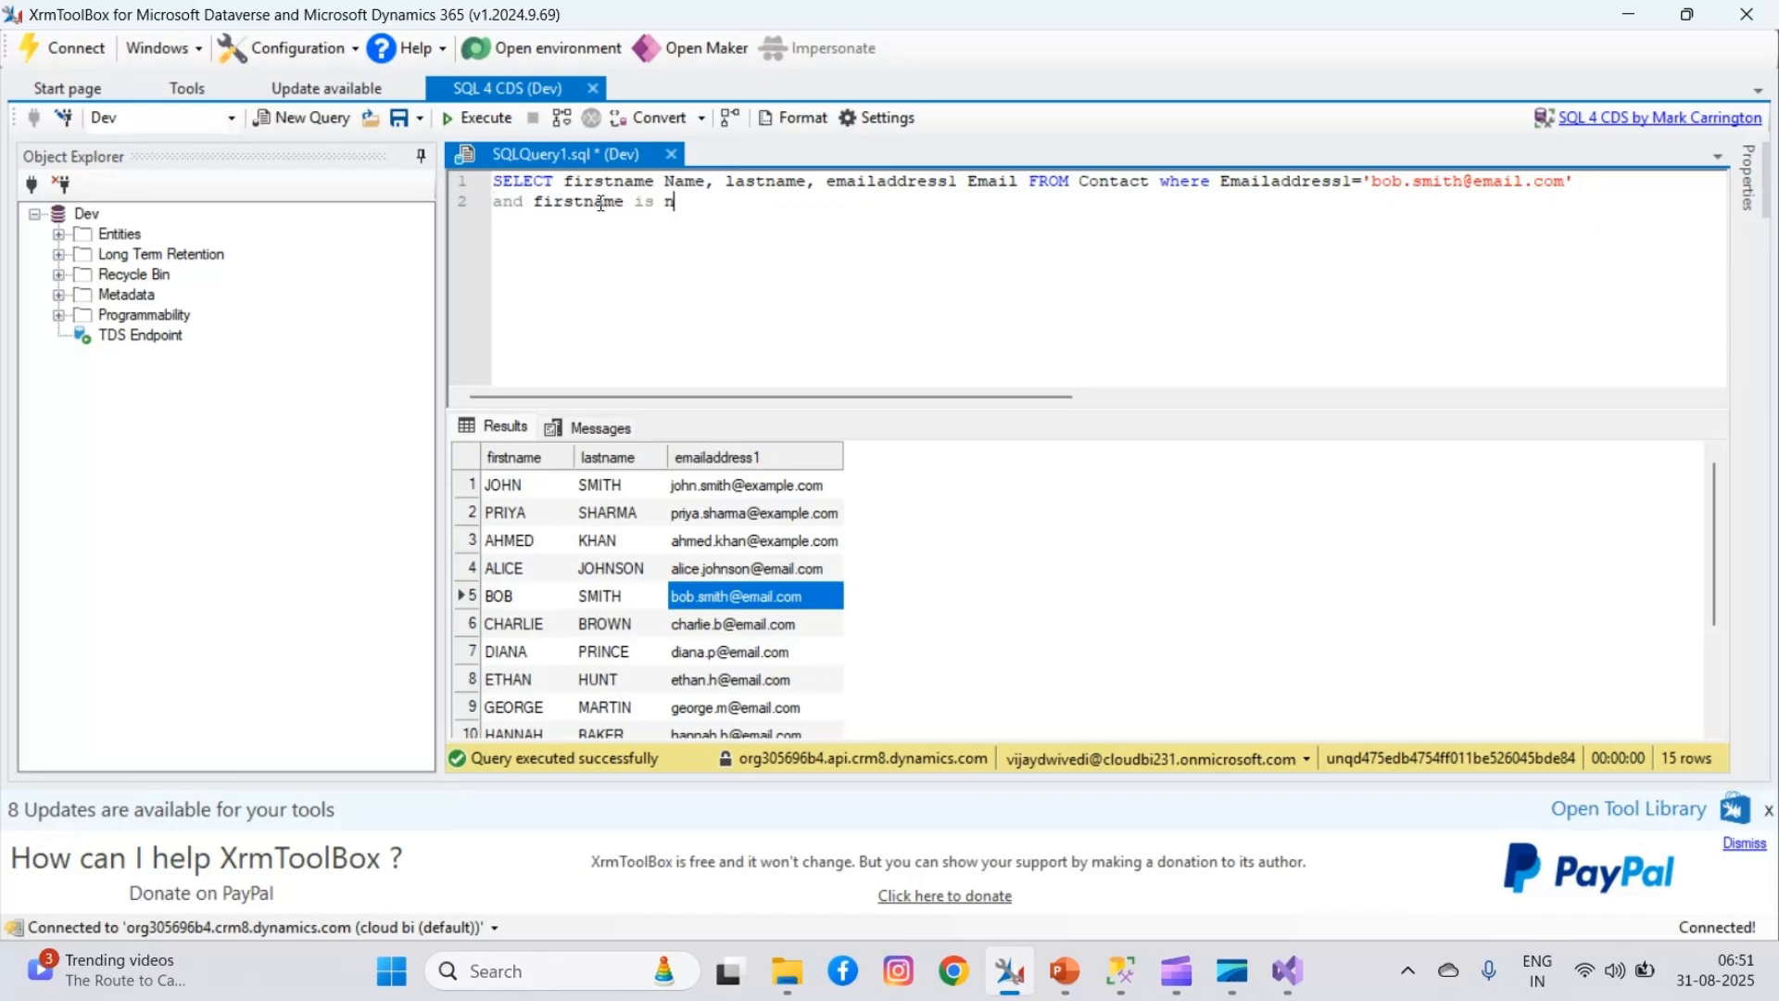
type("ot null")
- Copy the query with the firstname condition, convert it to FetchXML in the CDS source editor in Visual Studio and apply the result
key("ctrl+a")
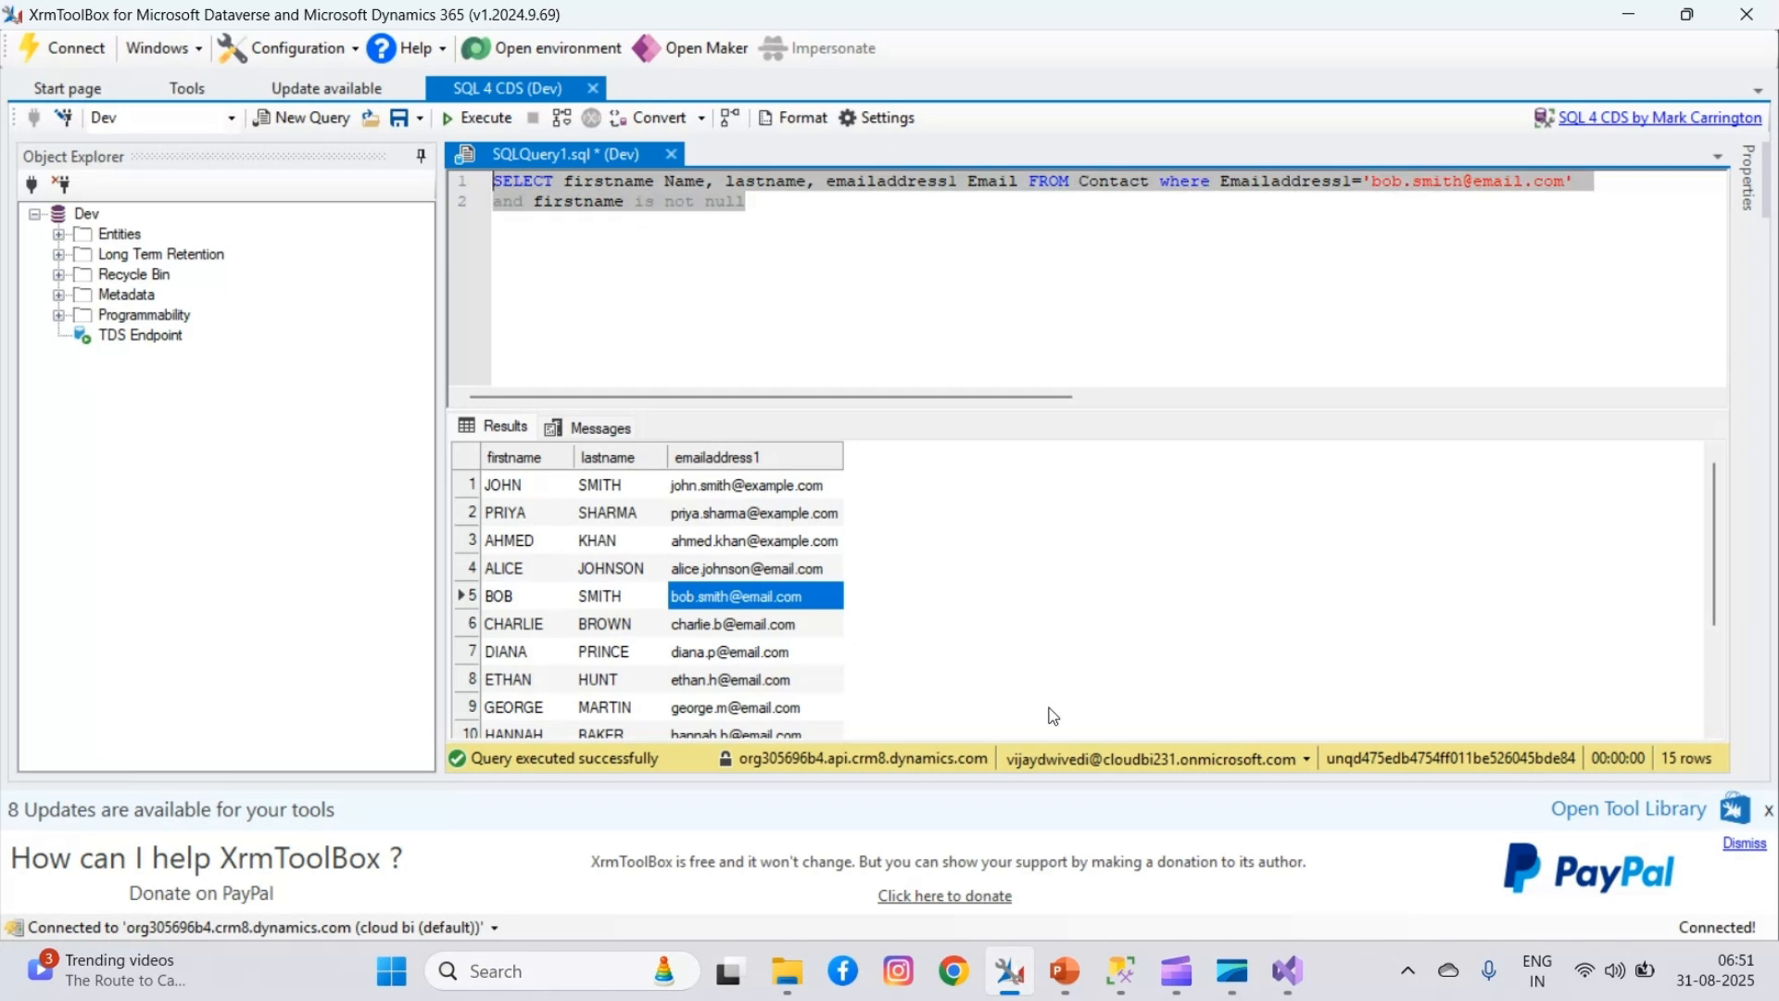
mouse_move(1121, 974)
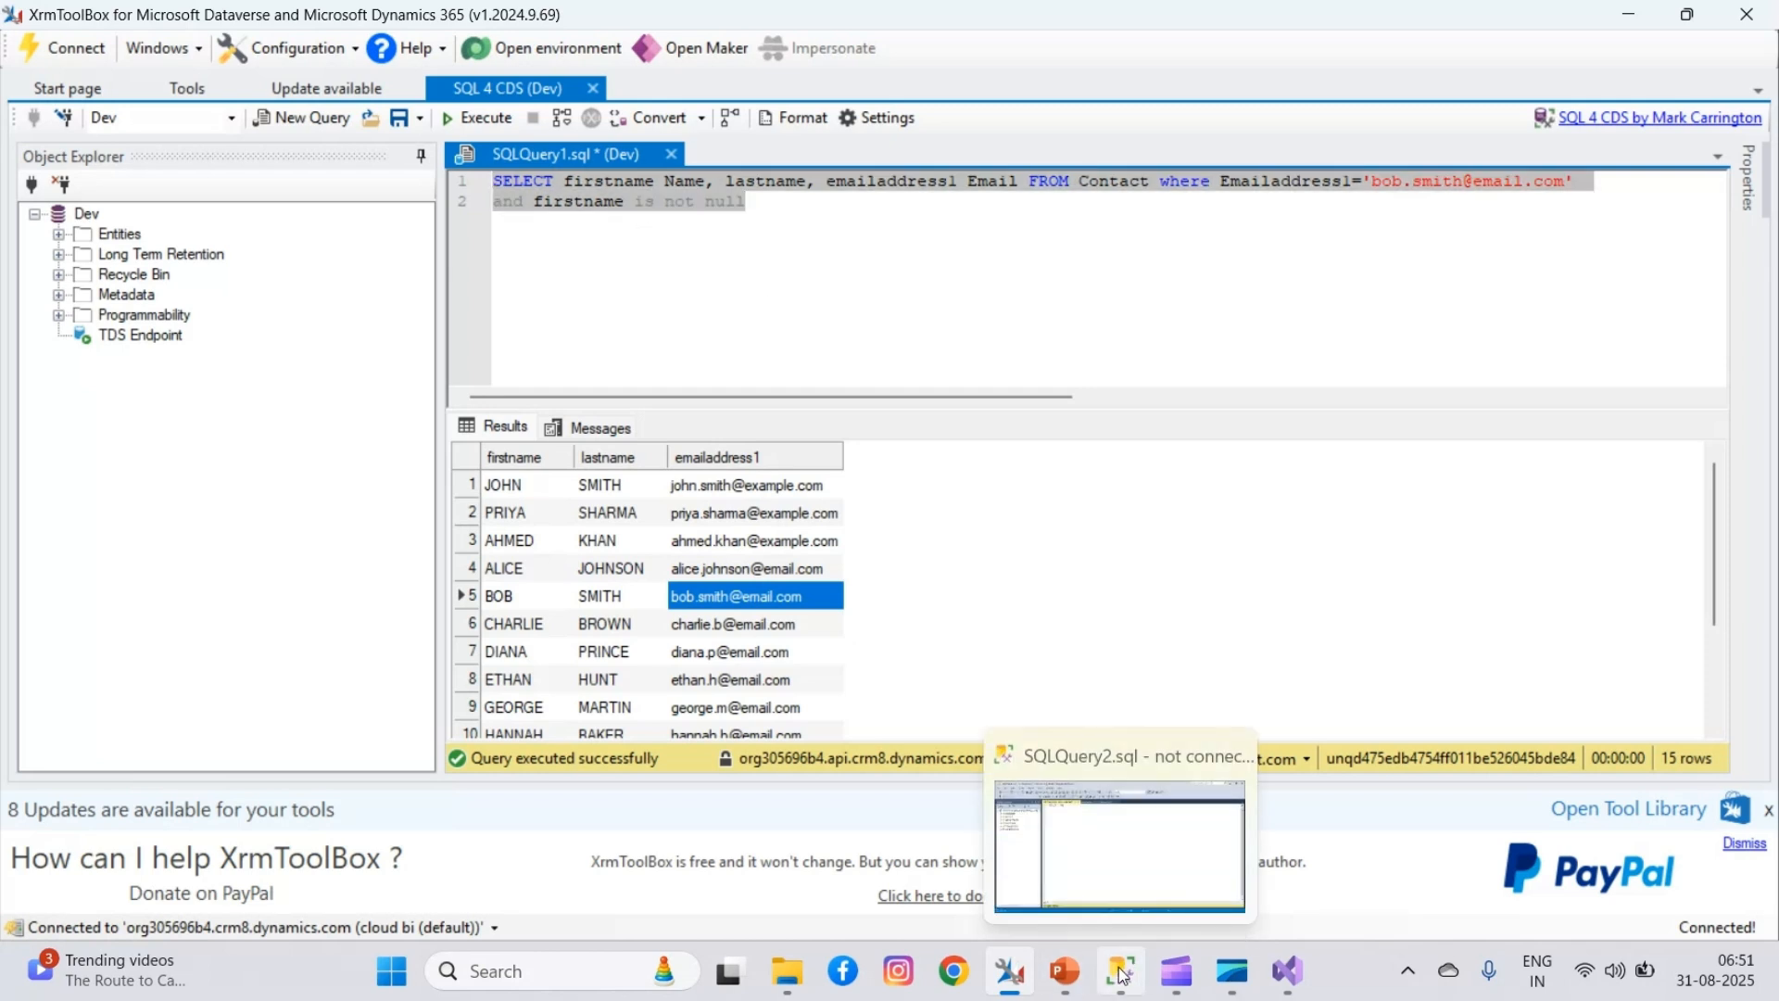
mouse_move(1306, 973)
left_click(1301, 839)
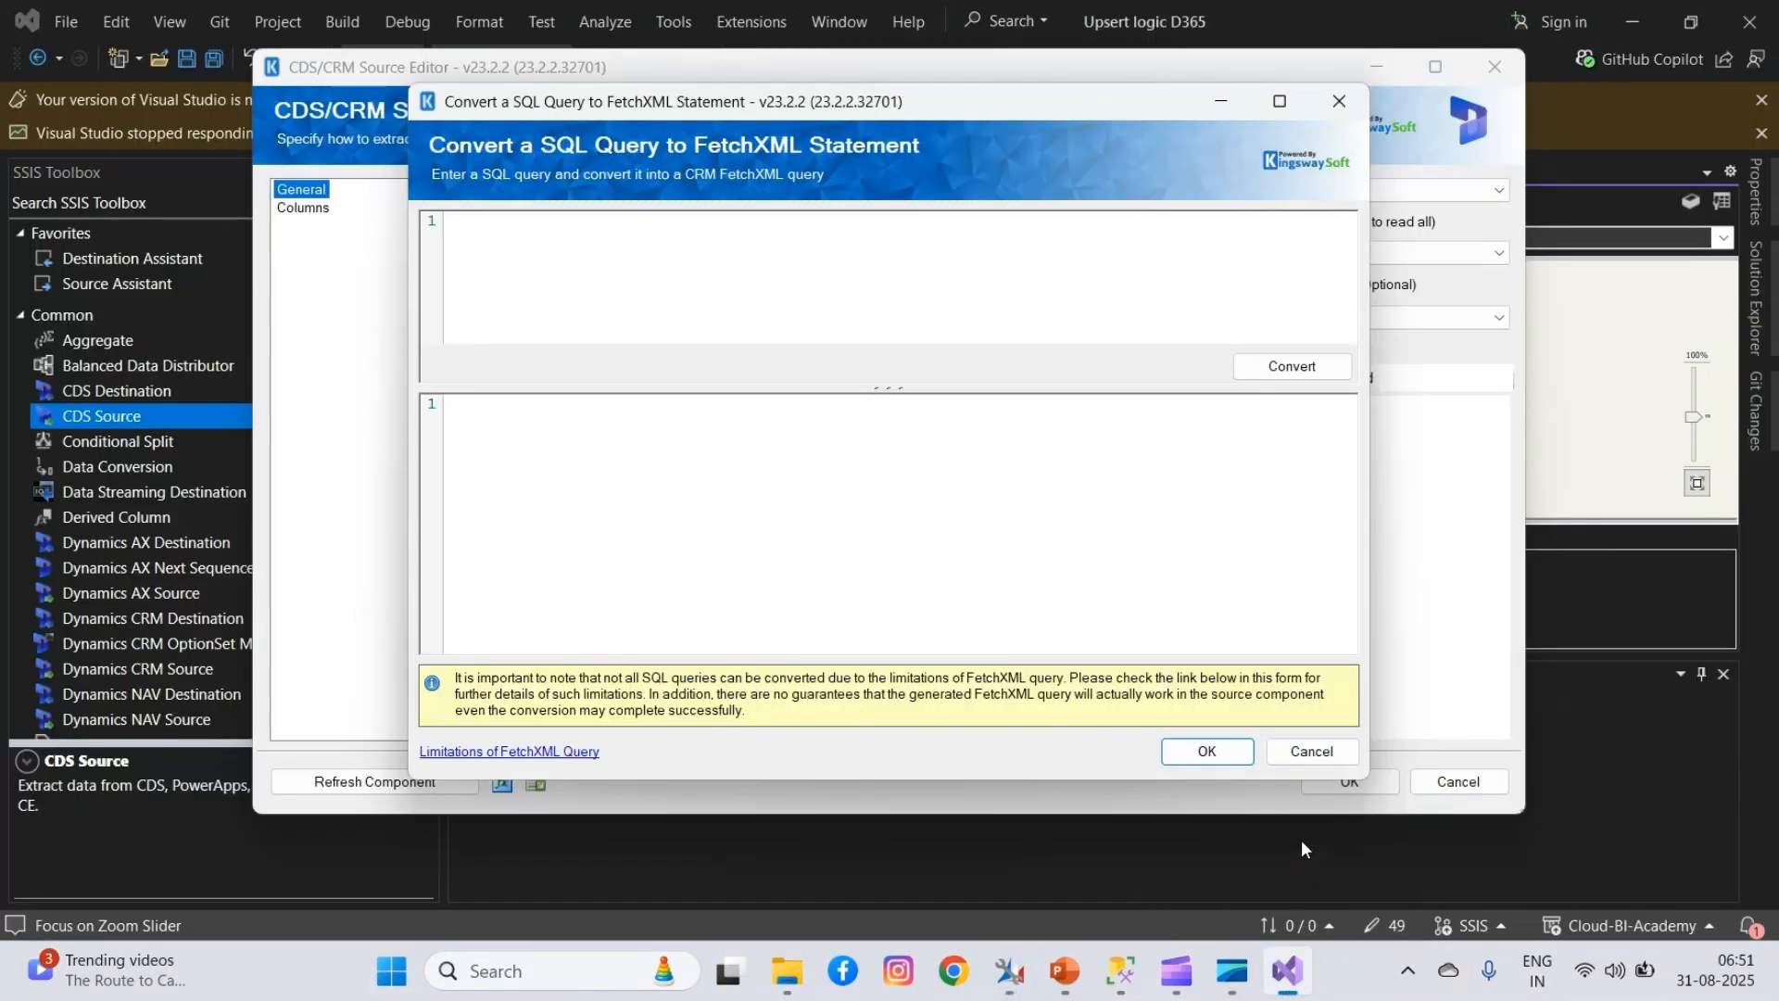
left_click(584, 247)
key("ctrl+v")
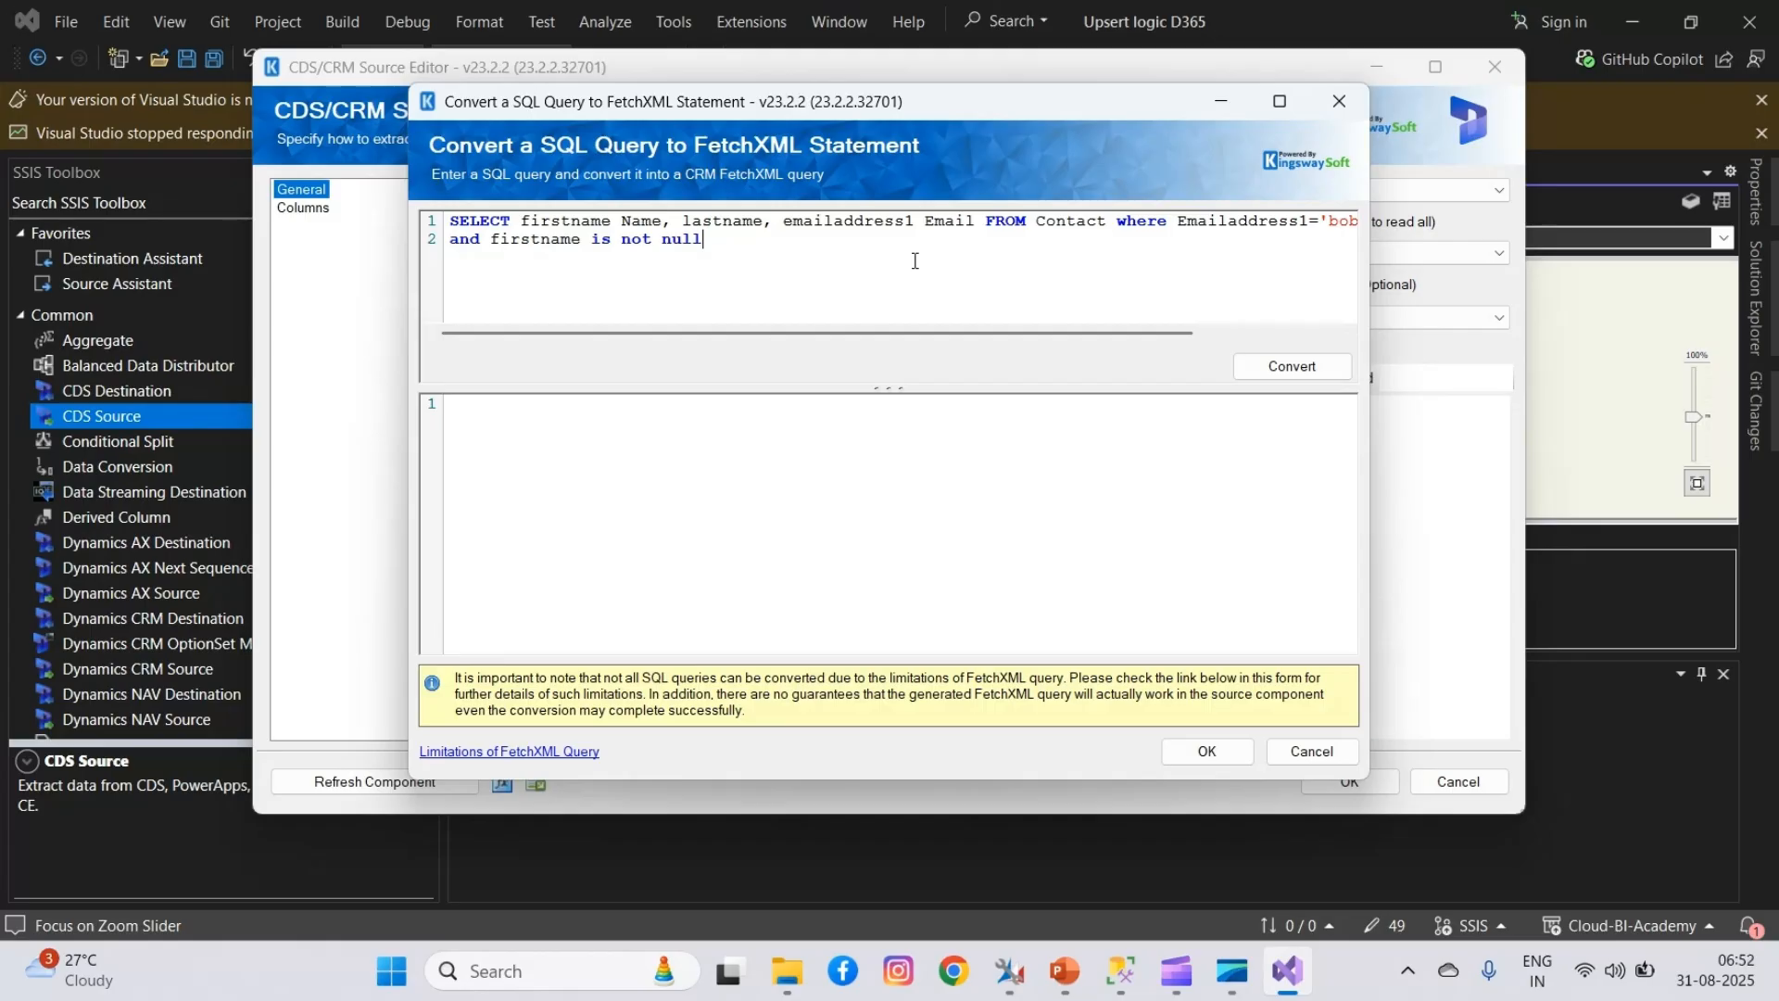
left_click(1265, 371)
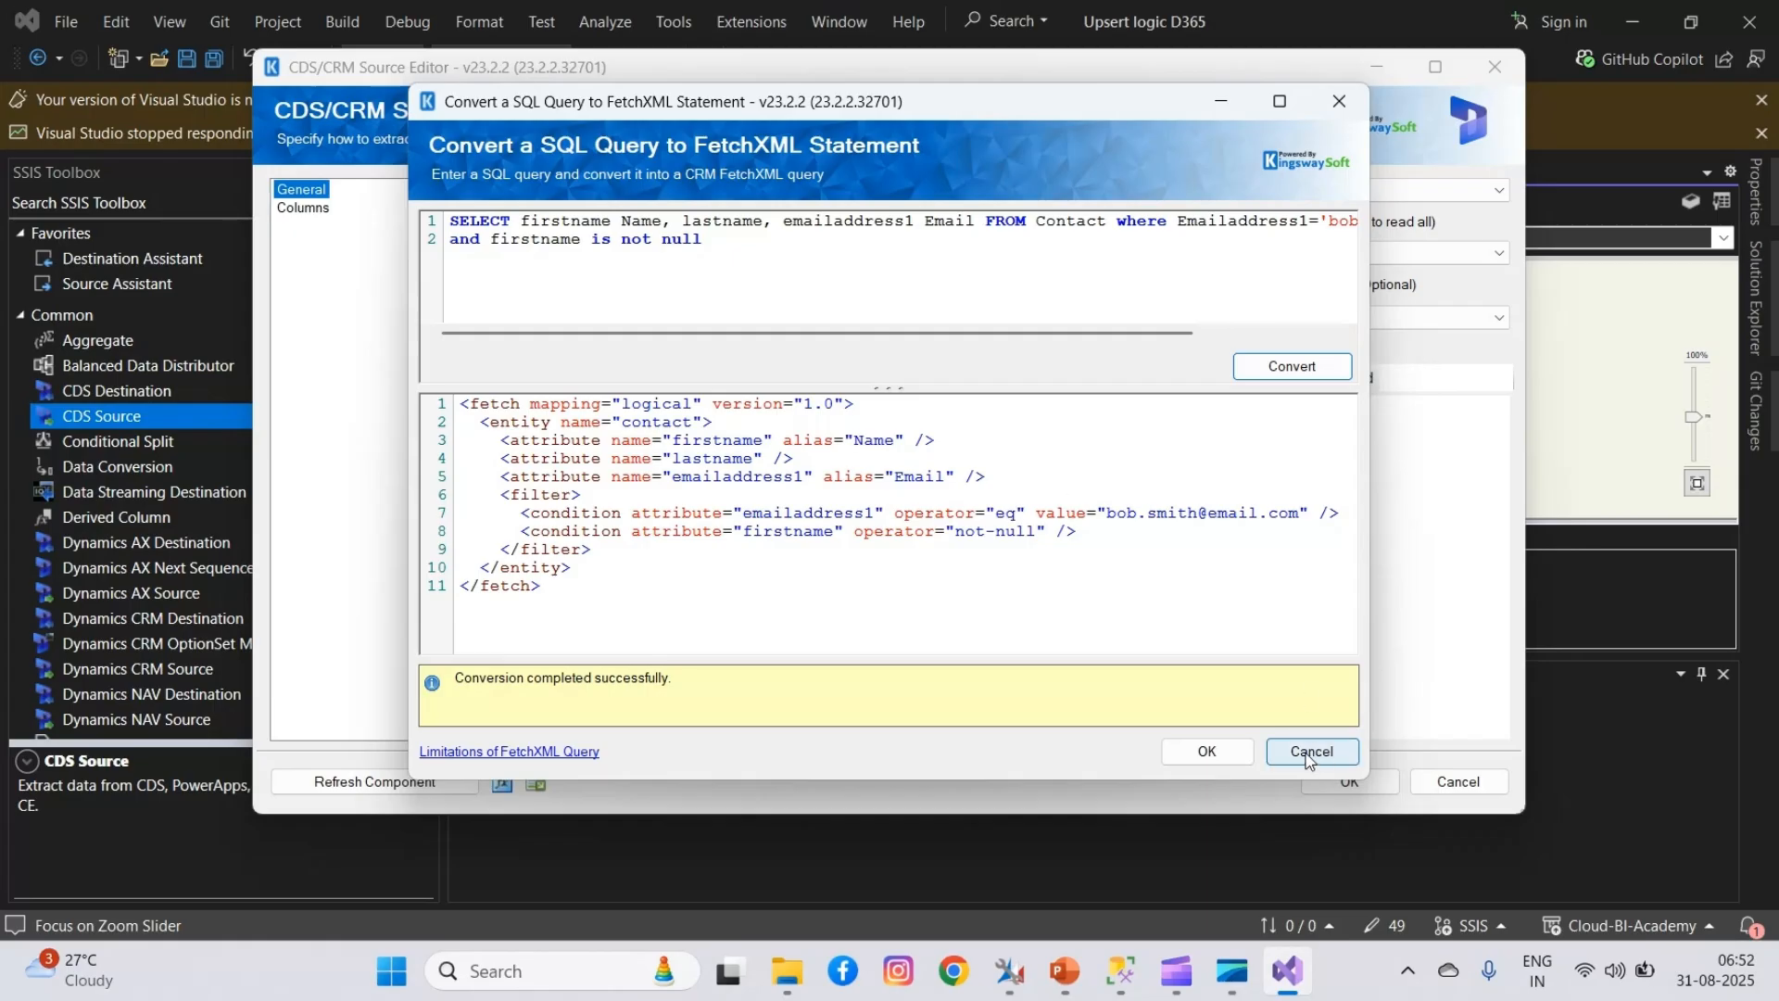
left_click(1234, 753)
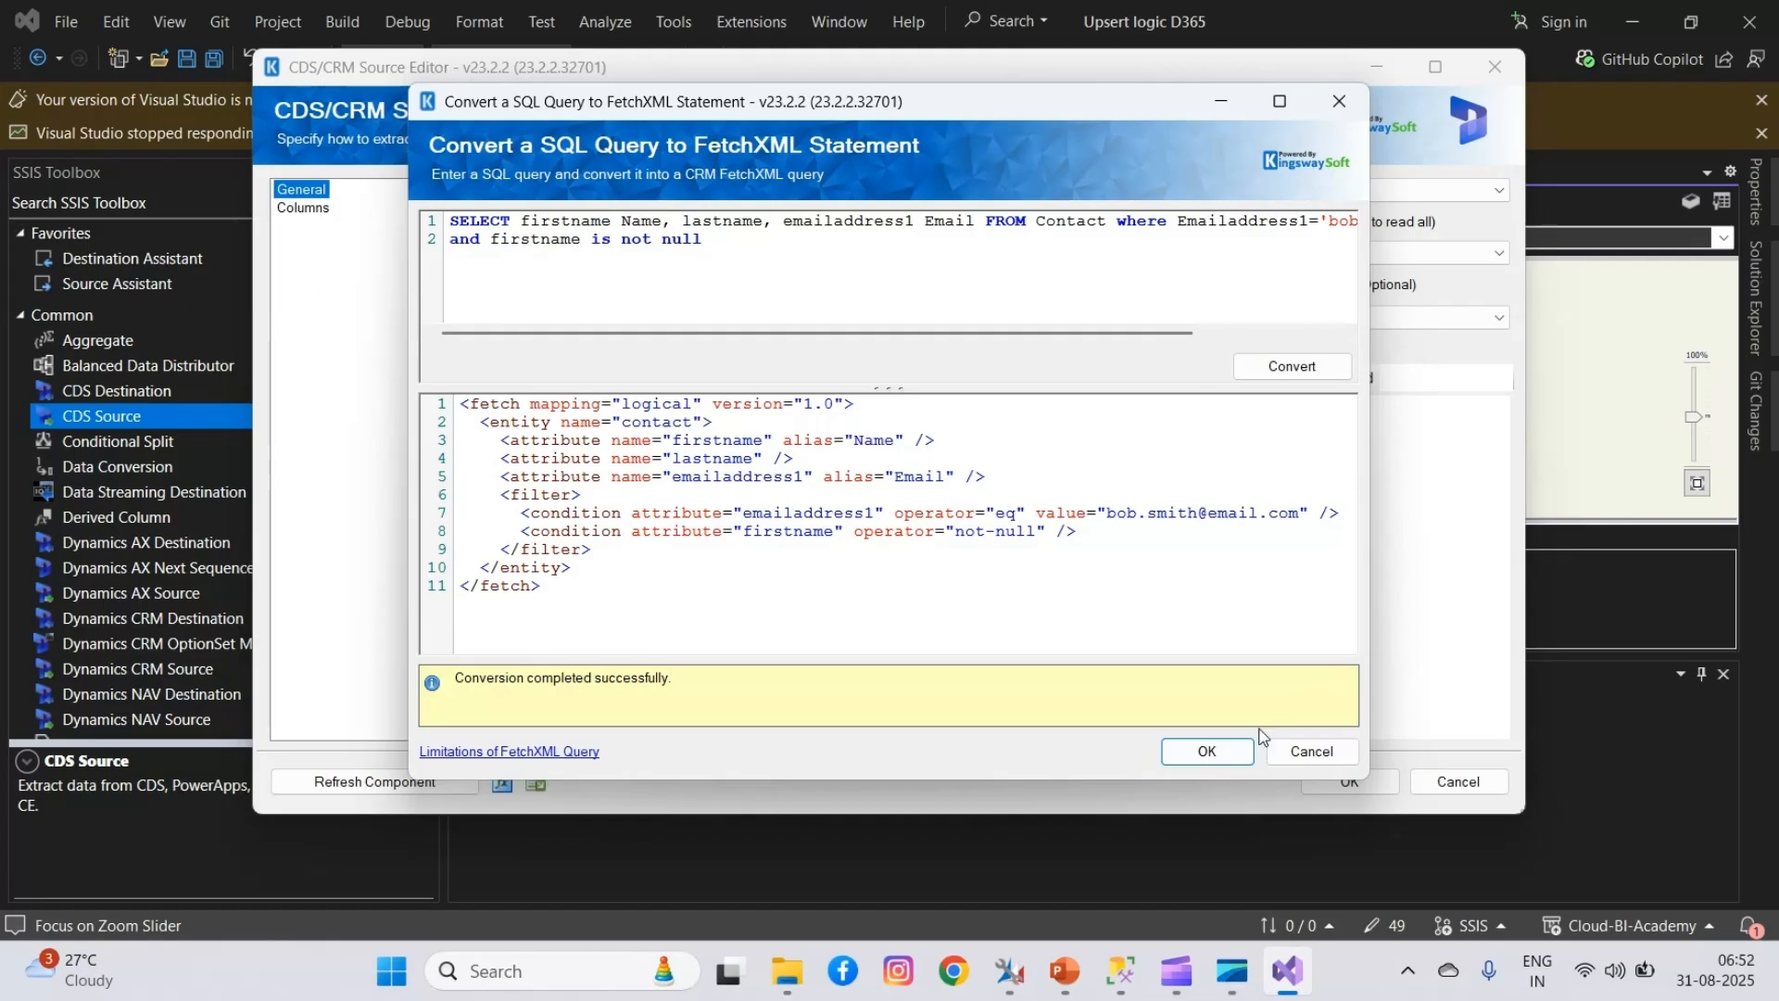
left_click(1206, 751)
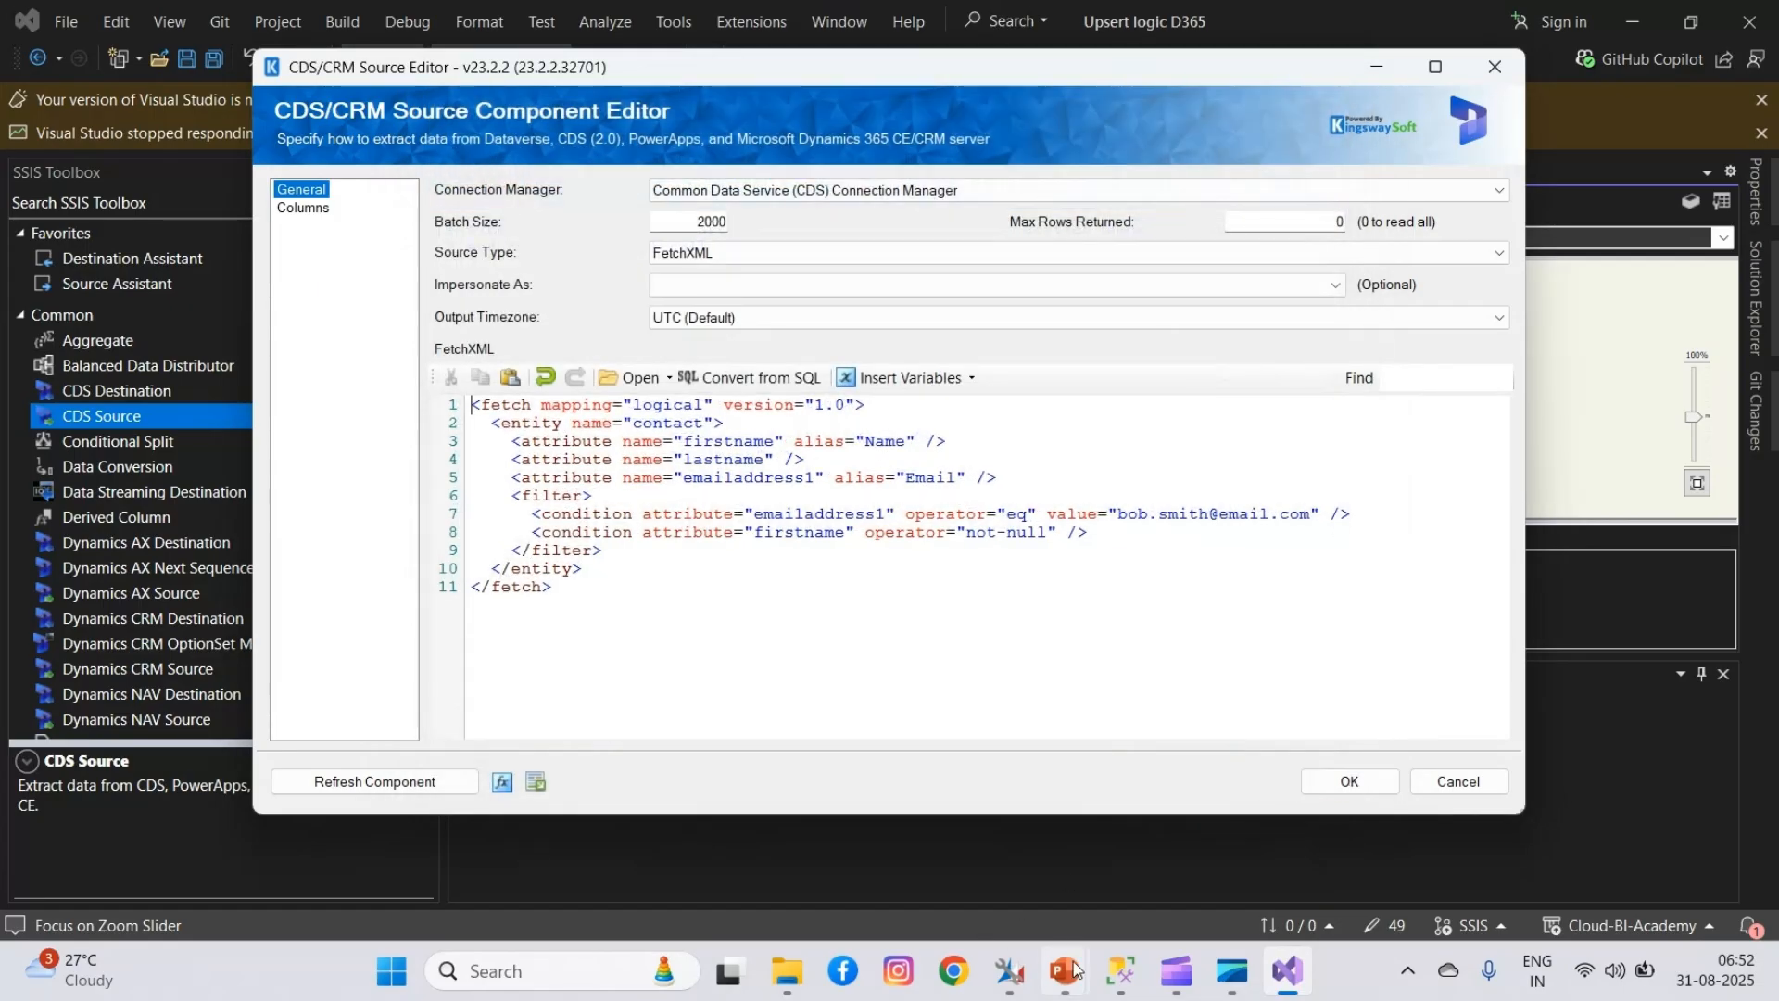
- Switch to XrmToolBox and extend the Contact query's where clause with "or lastname is null"
left_click(996, 977)
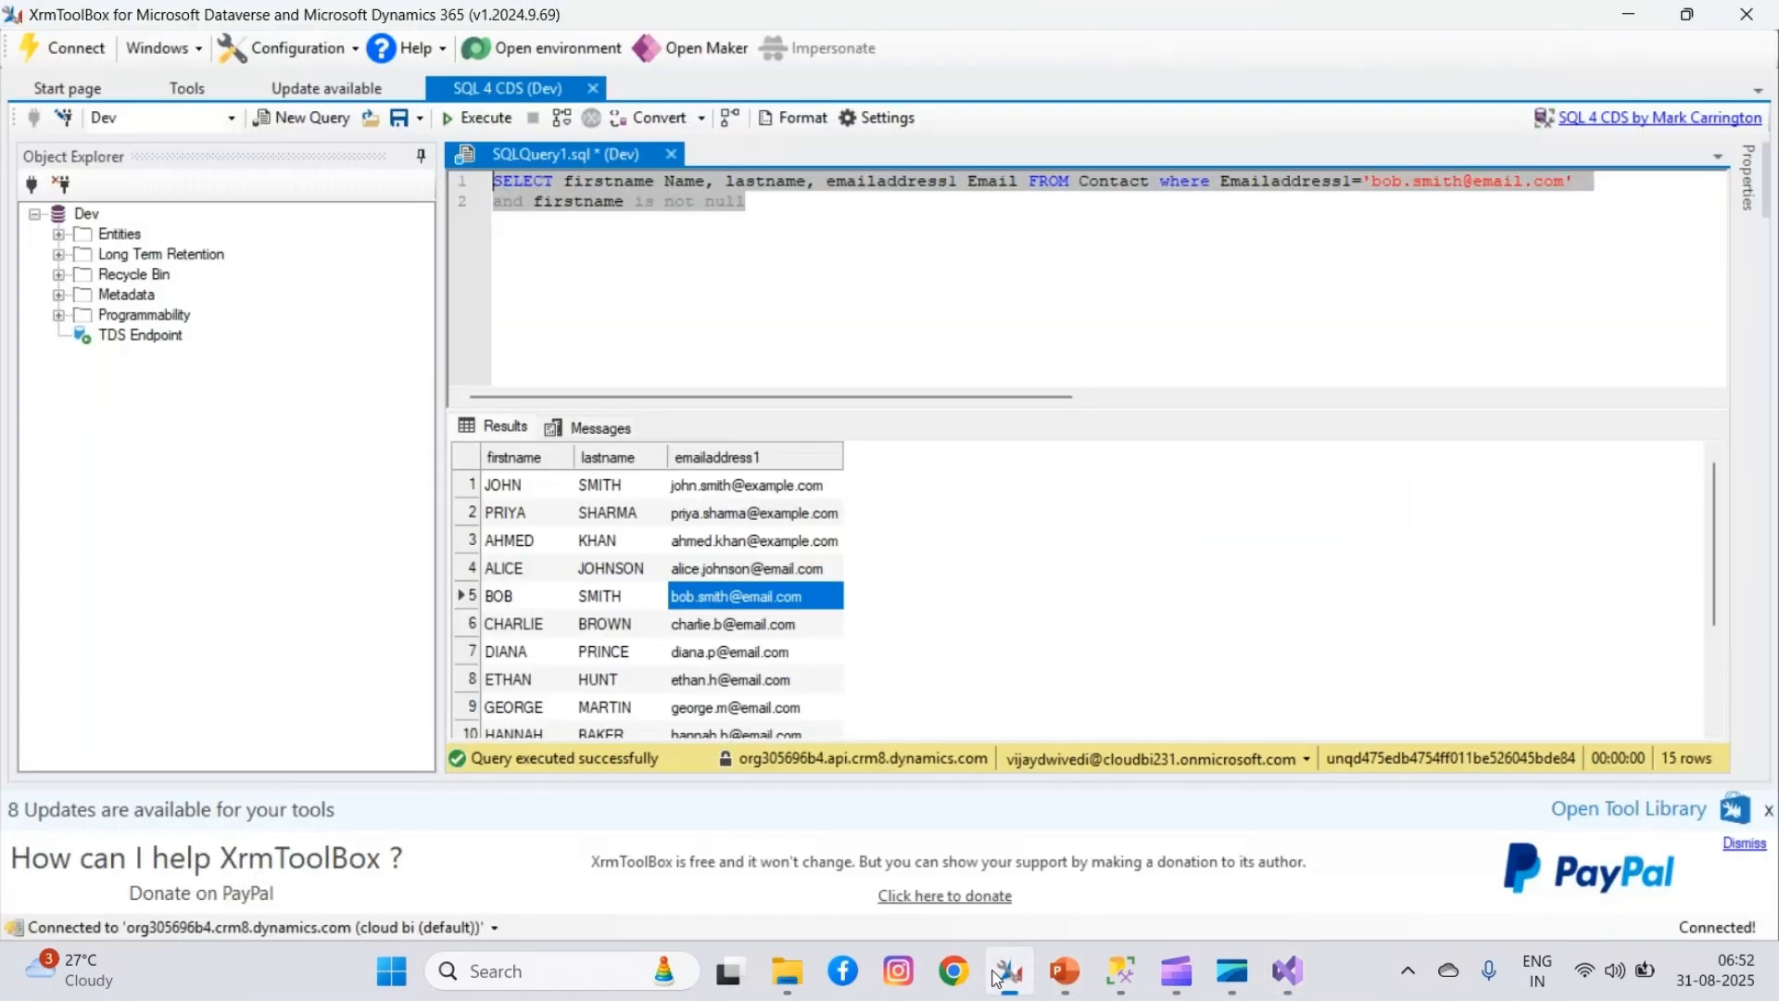
left_click(783, 200)
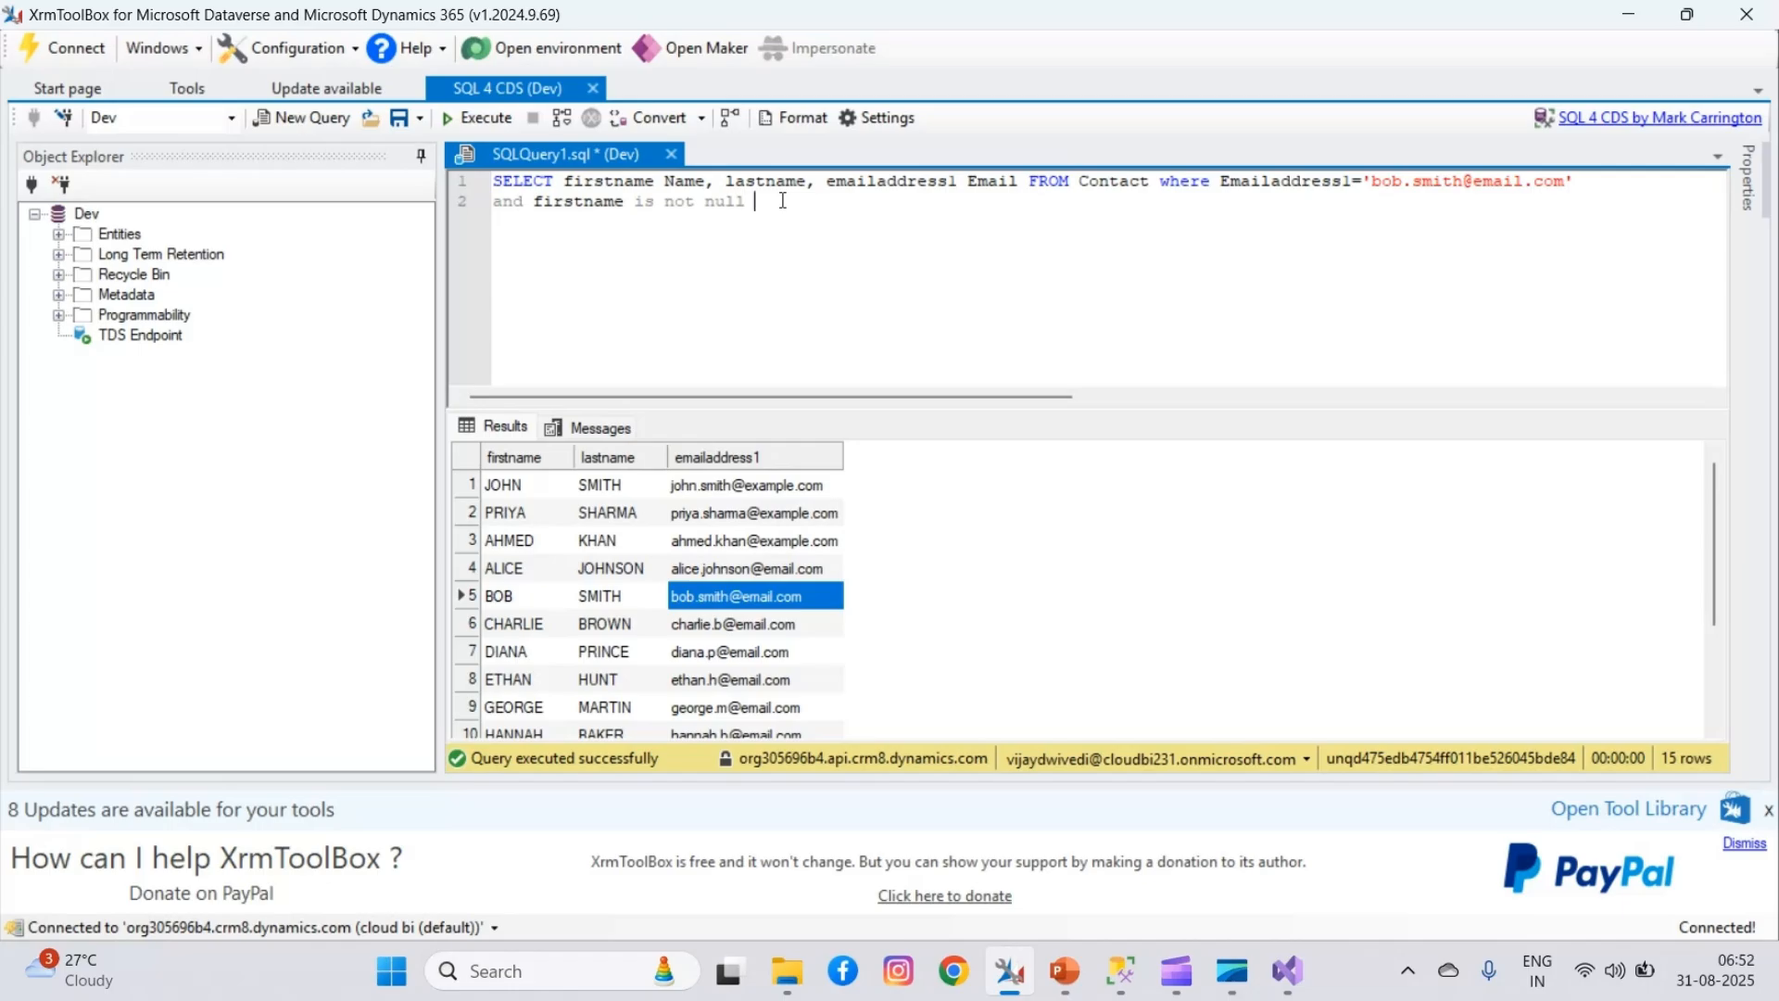
type("or ladt")
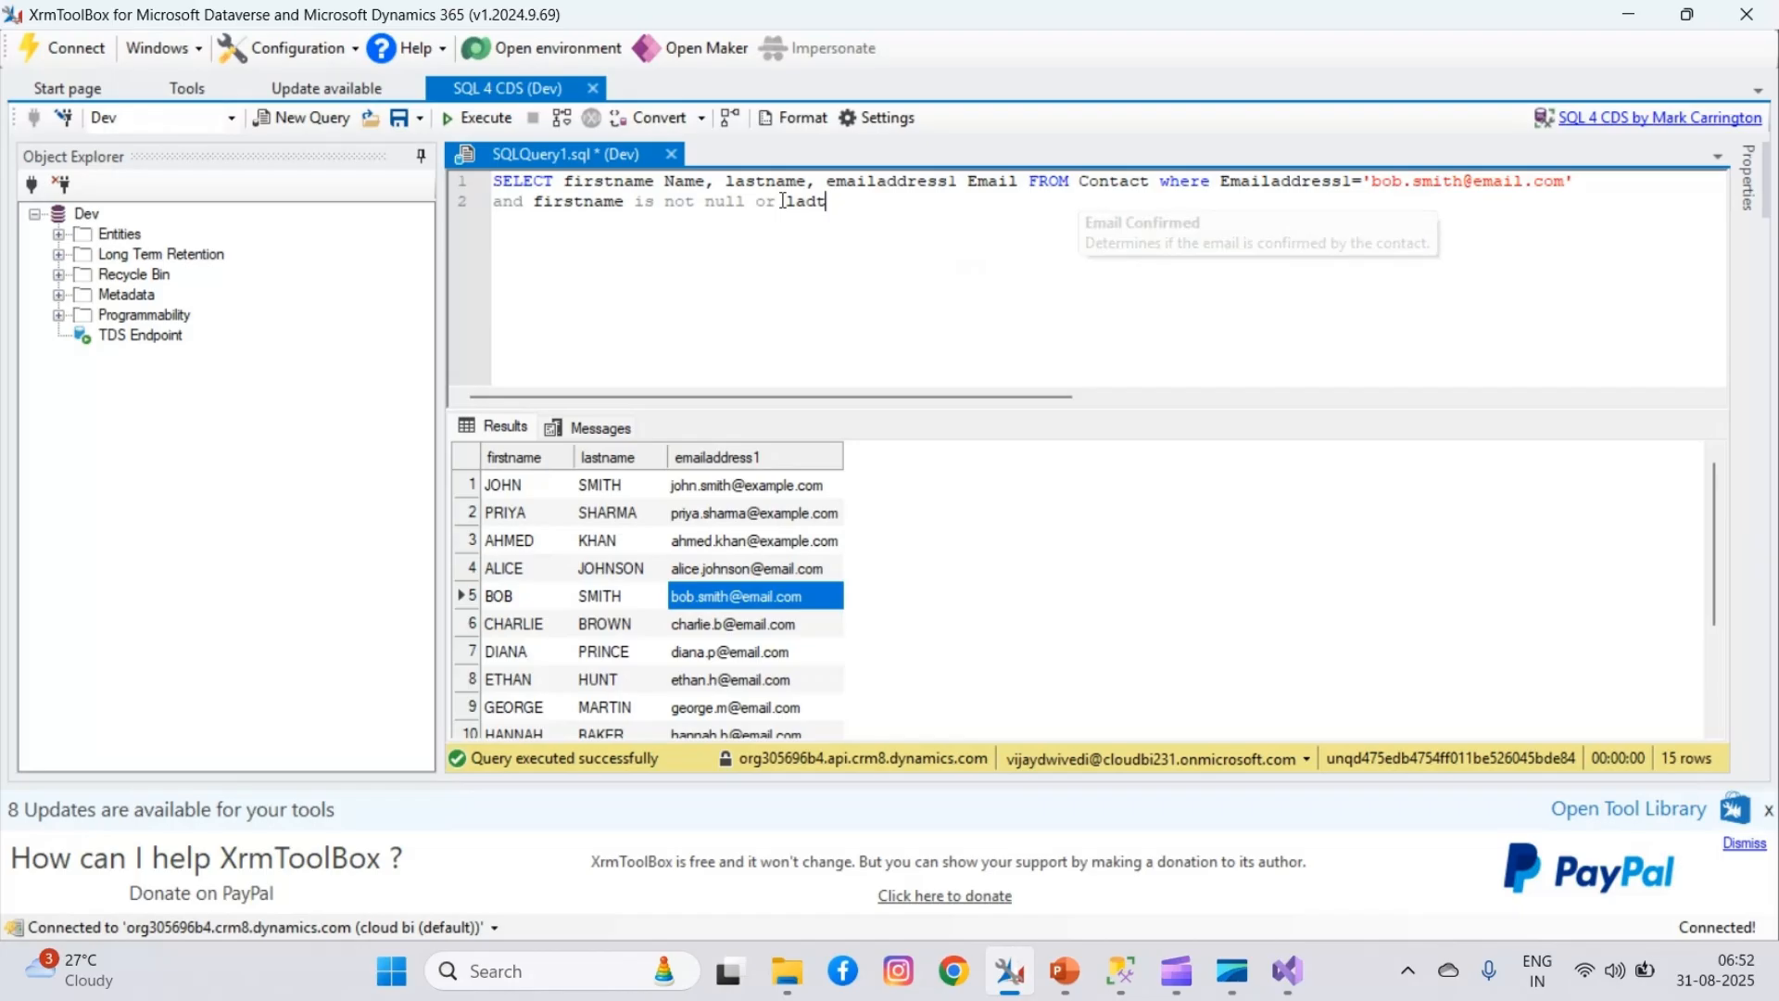
key("BackSpace")
key("BackSpace")
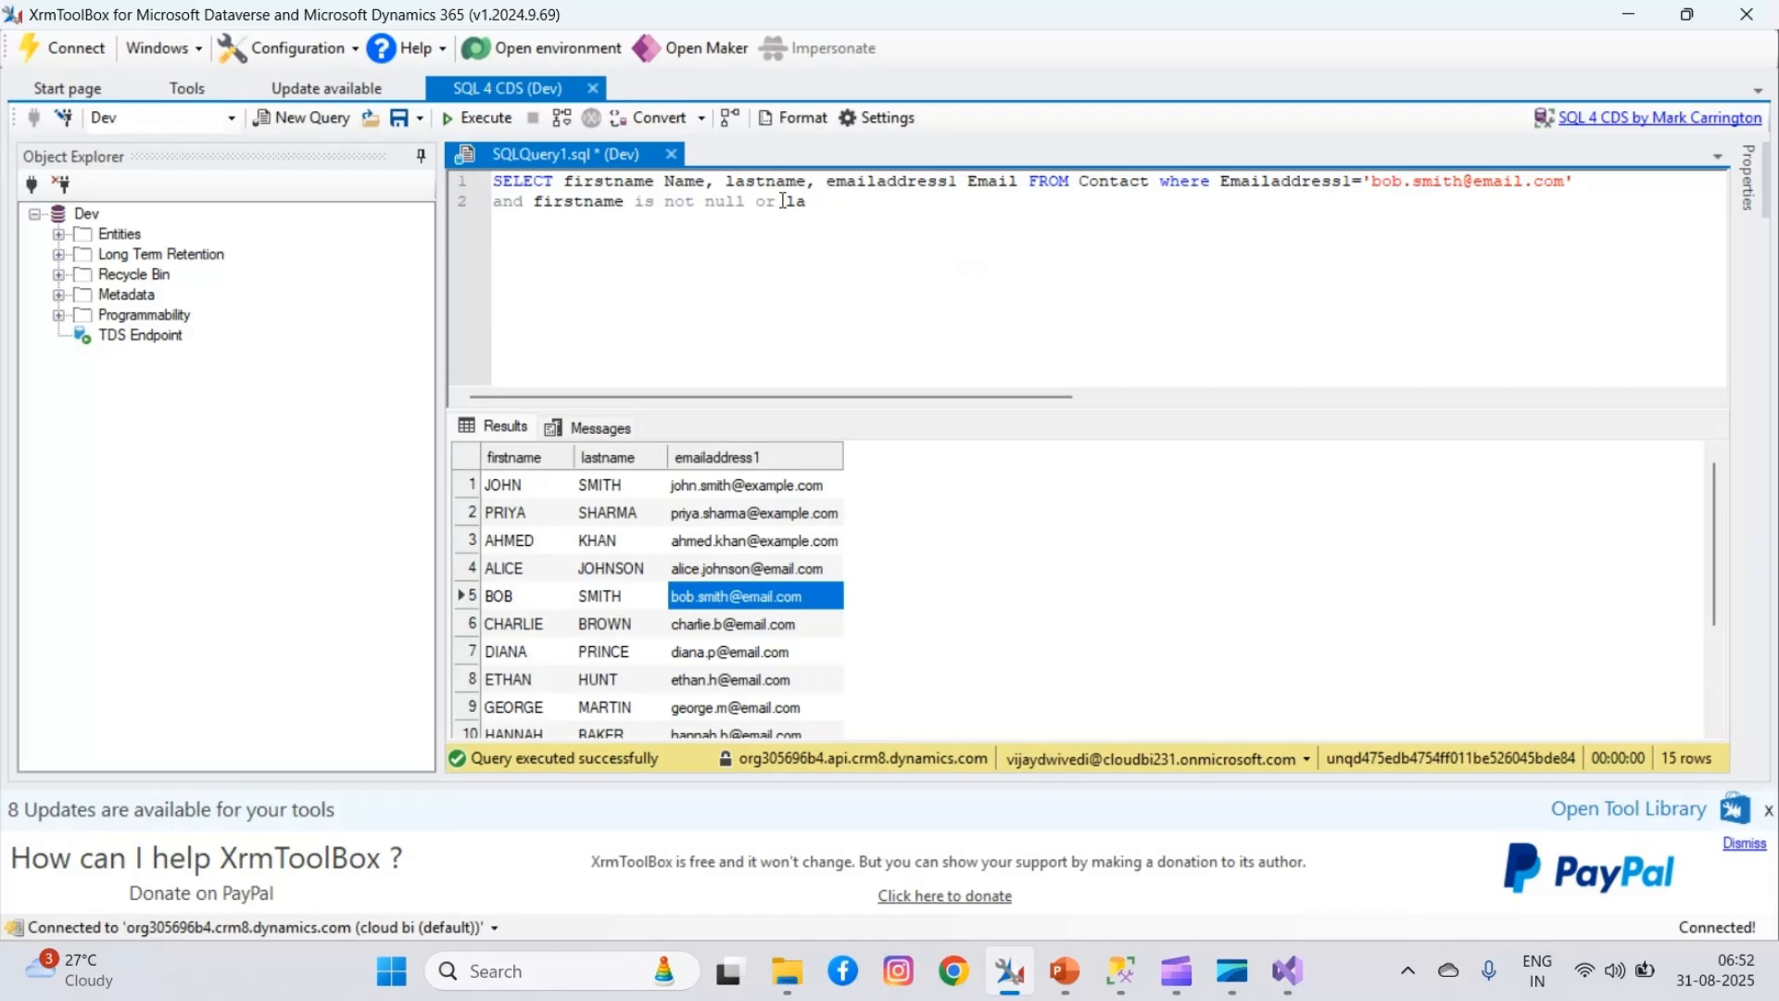
type("st")
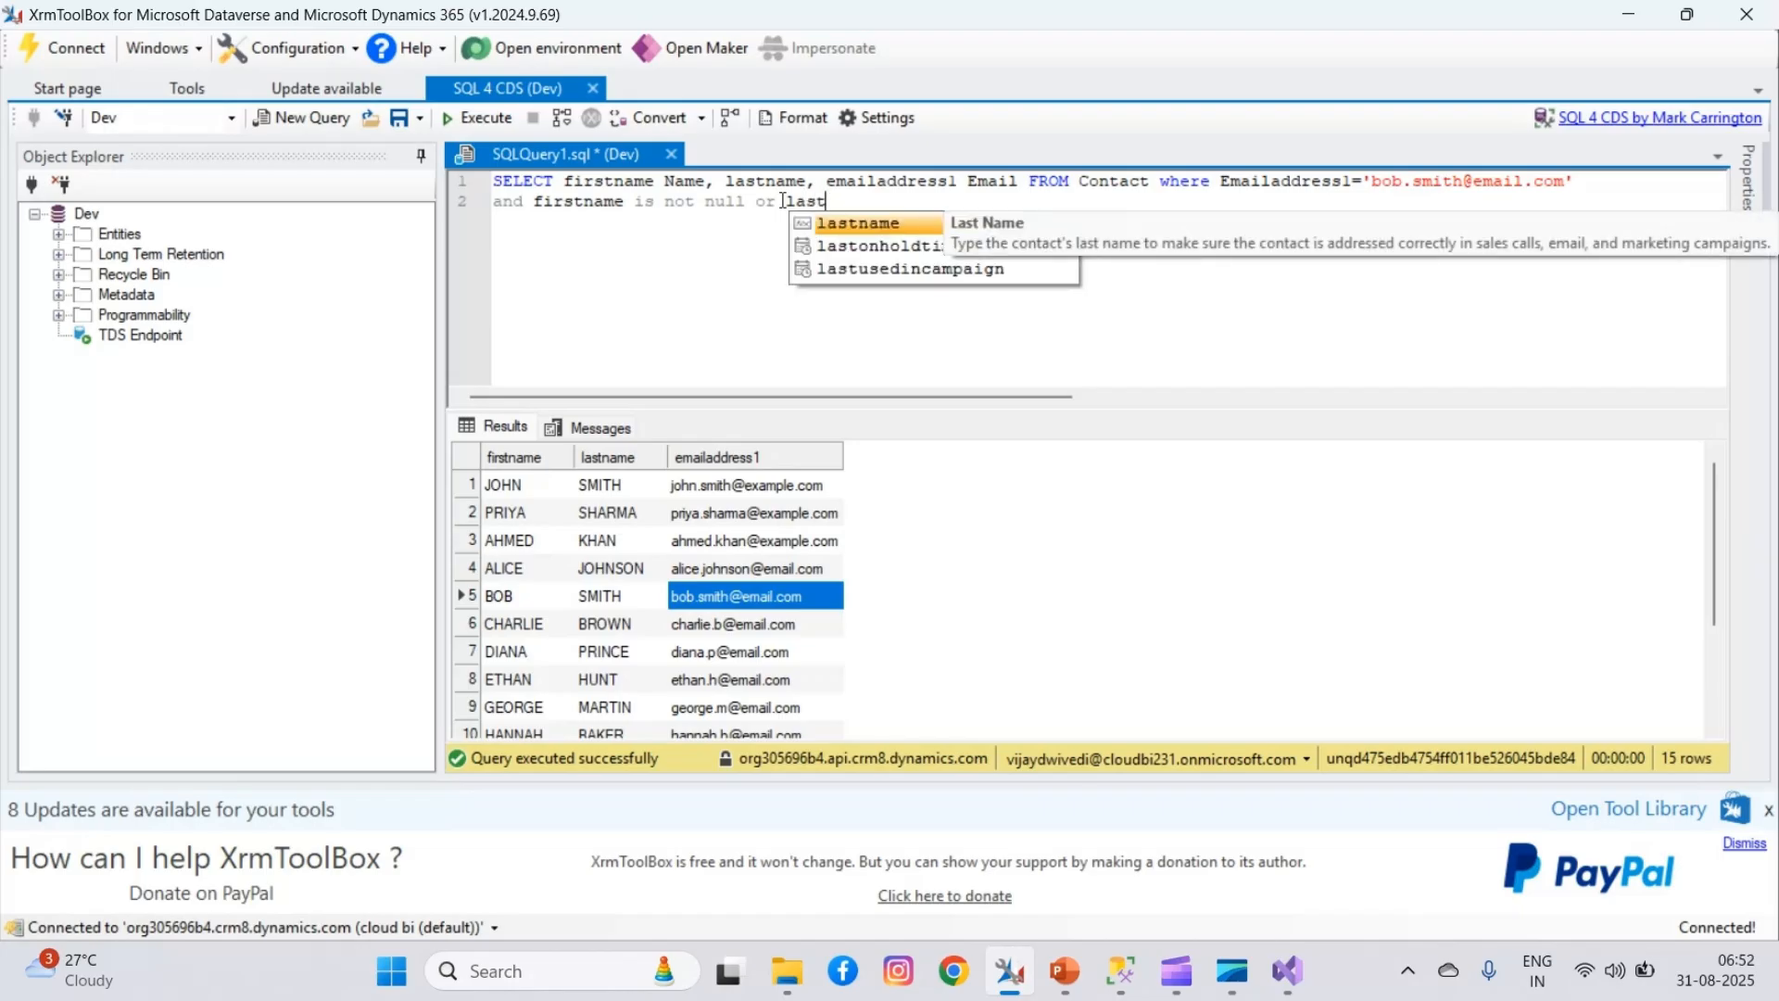
type("name ")
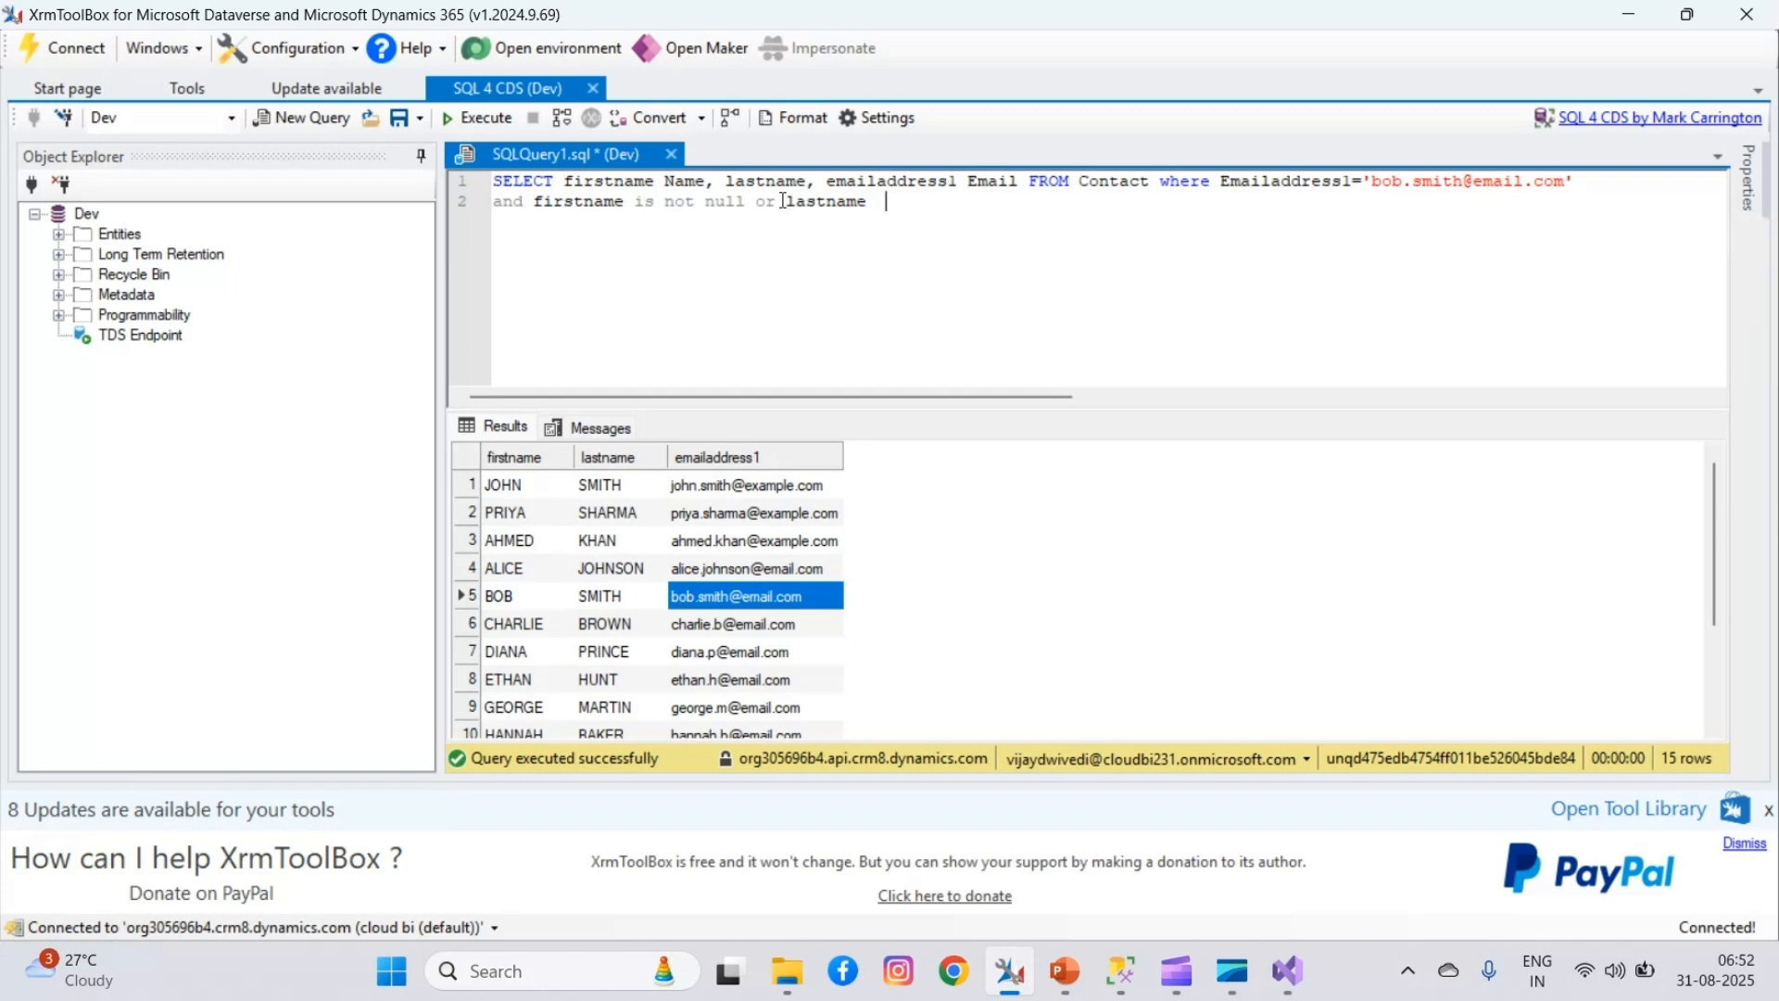
type("is null")
- Copy the extended query, convert it to FetchXML in the CDS source editor and highlight the opening line of the "or" filter
key("ctrl+a")
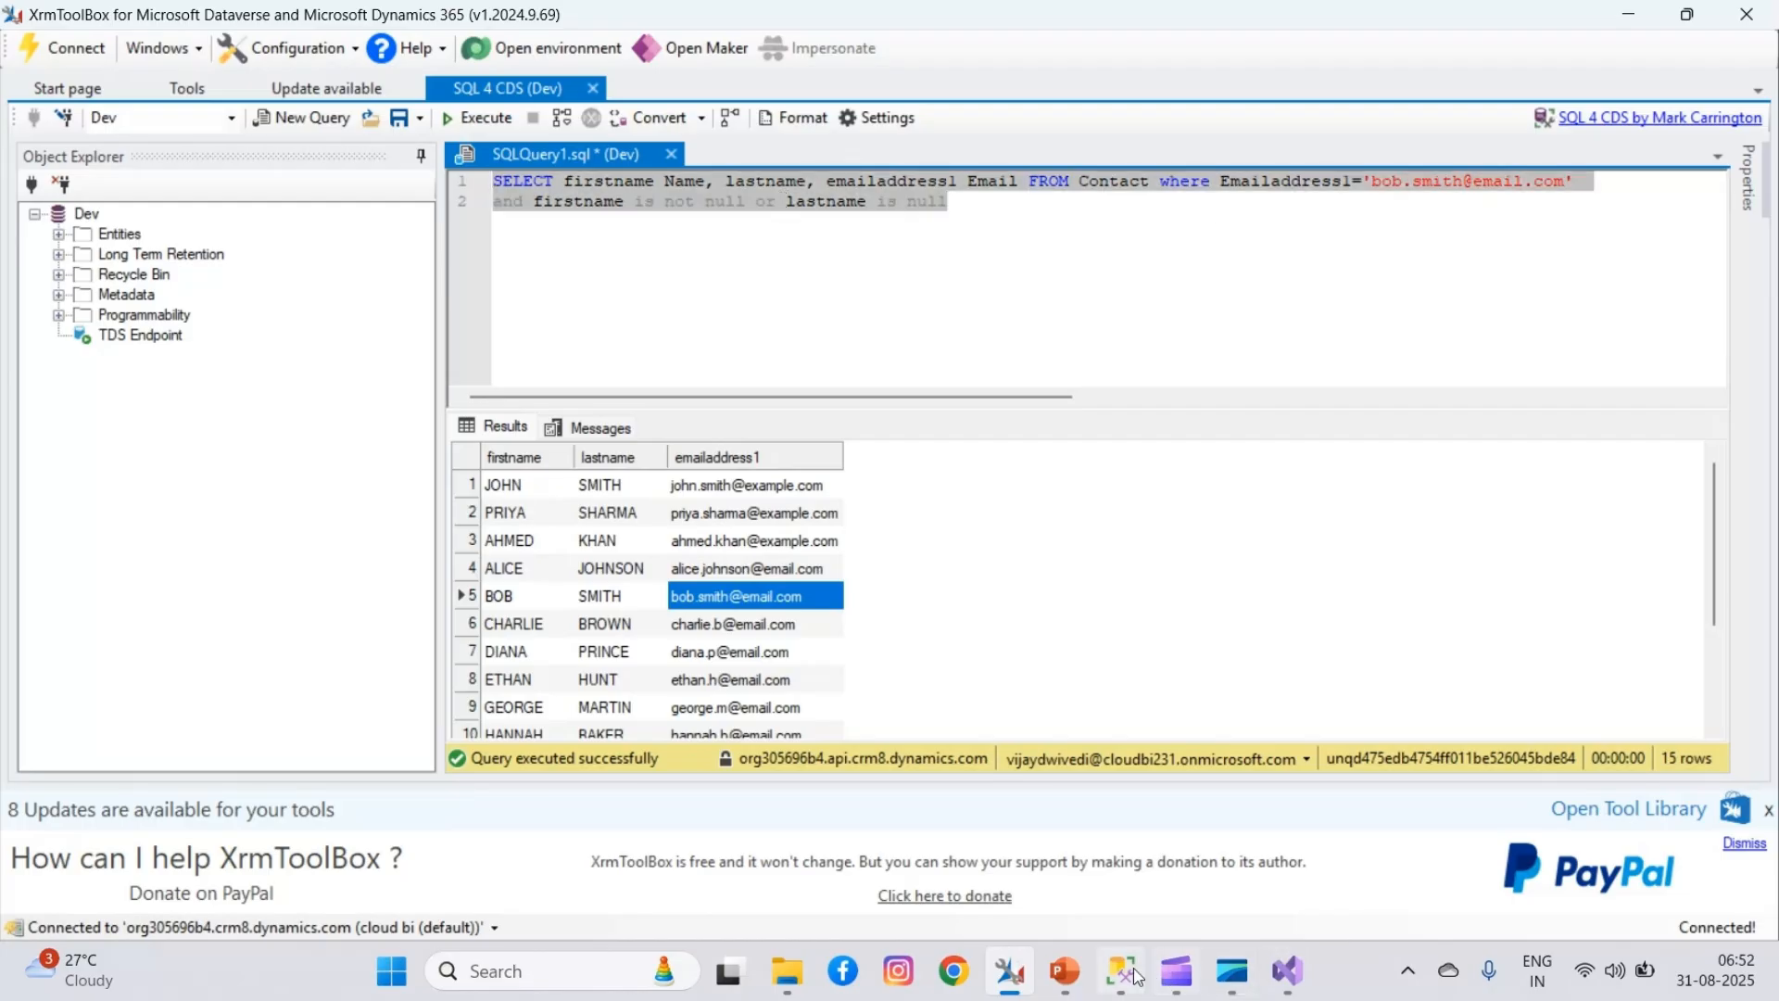
mouse_move(1130, 977)
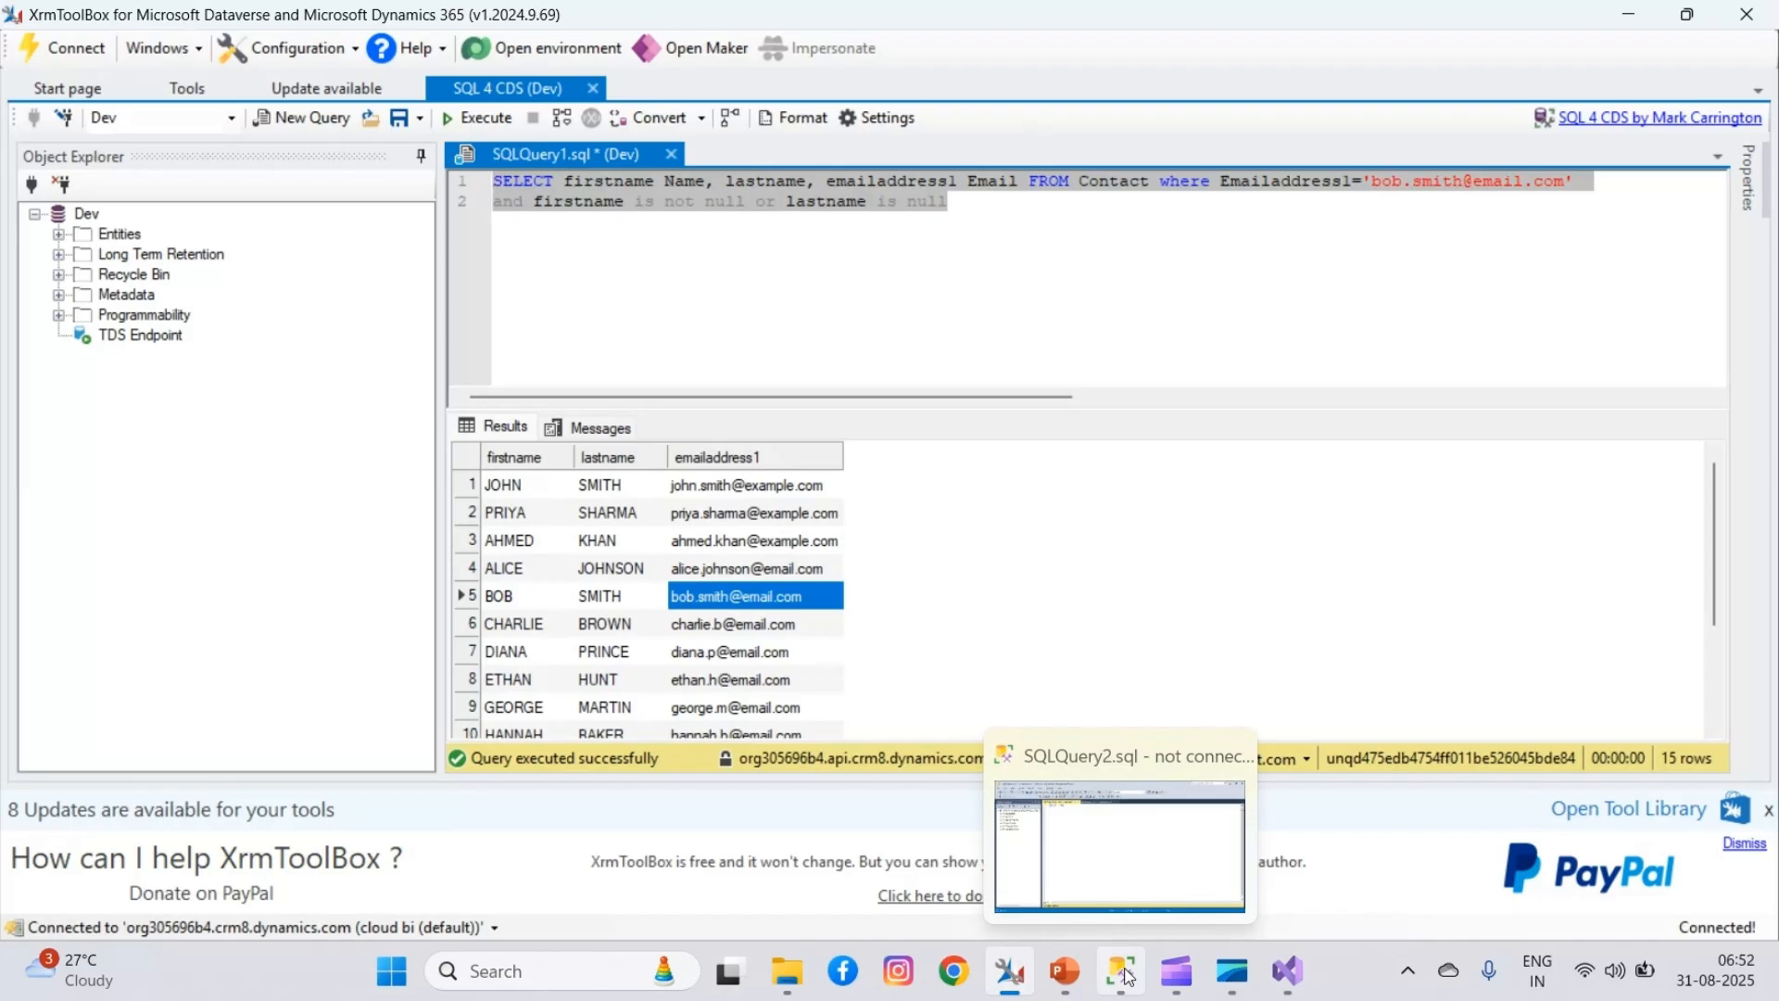
mouse_move(1002, 973)
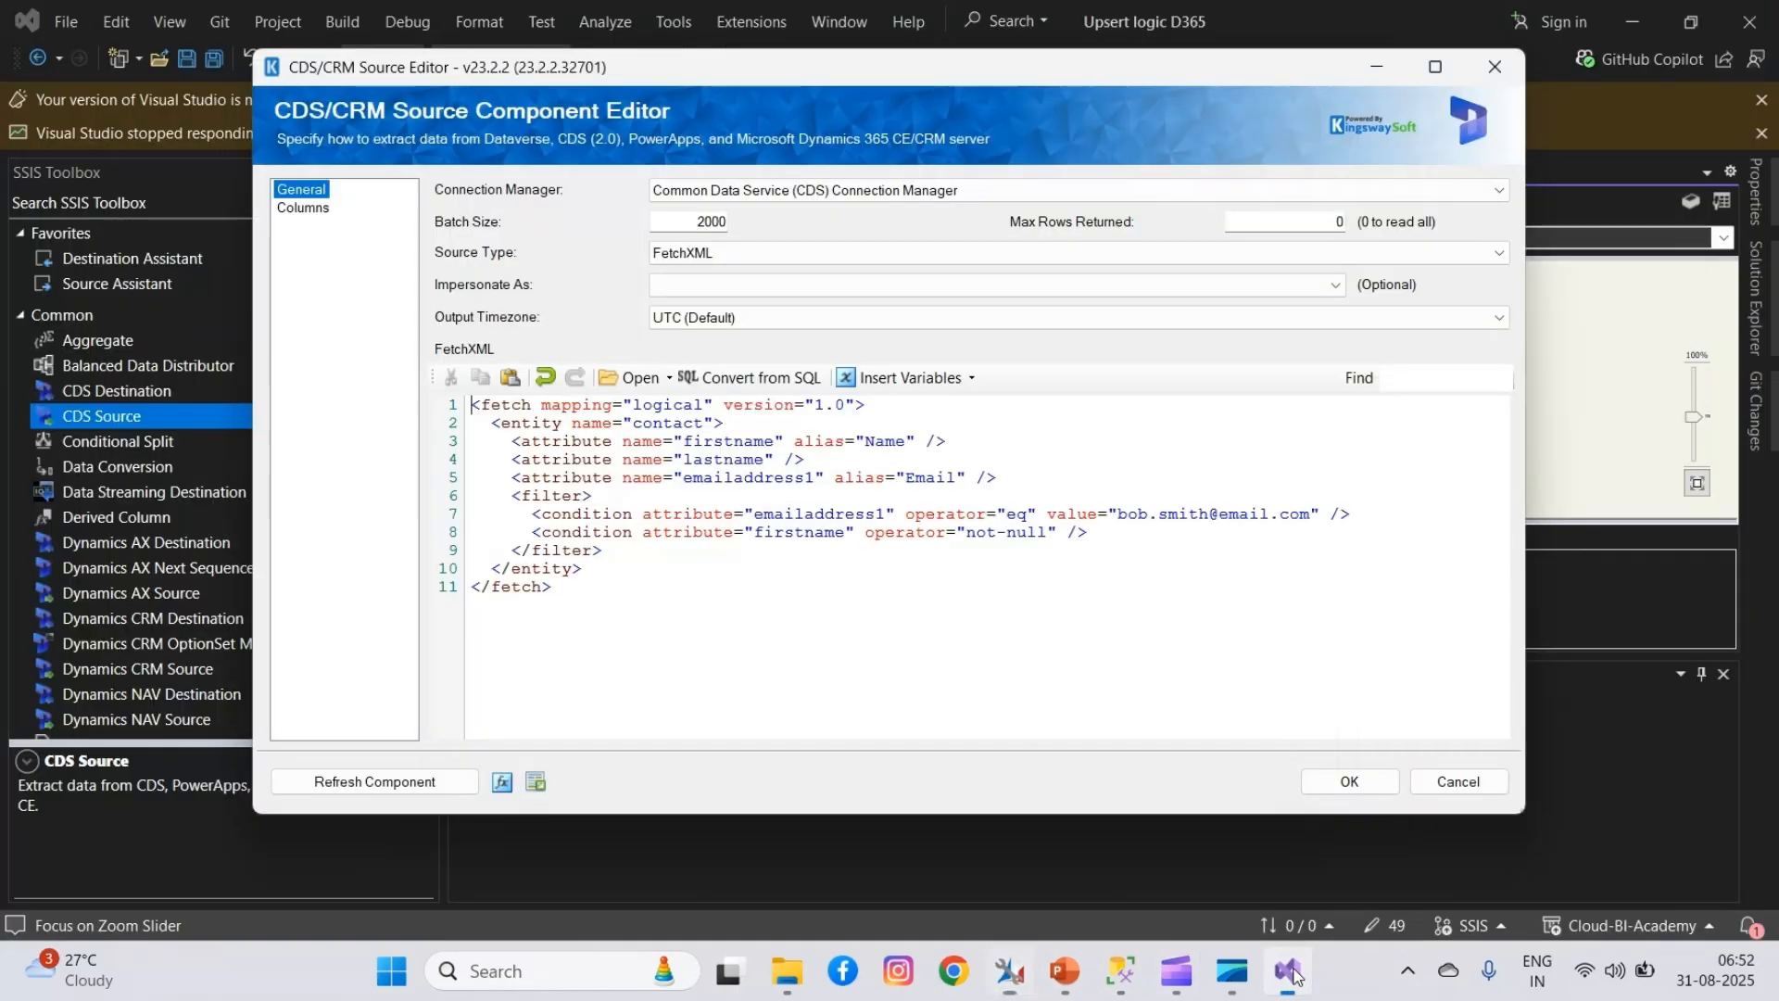
left_click(1288, 971)
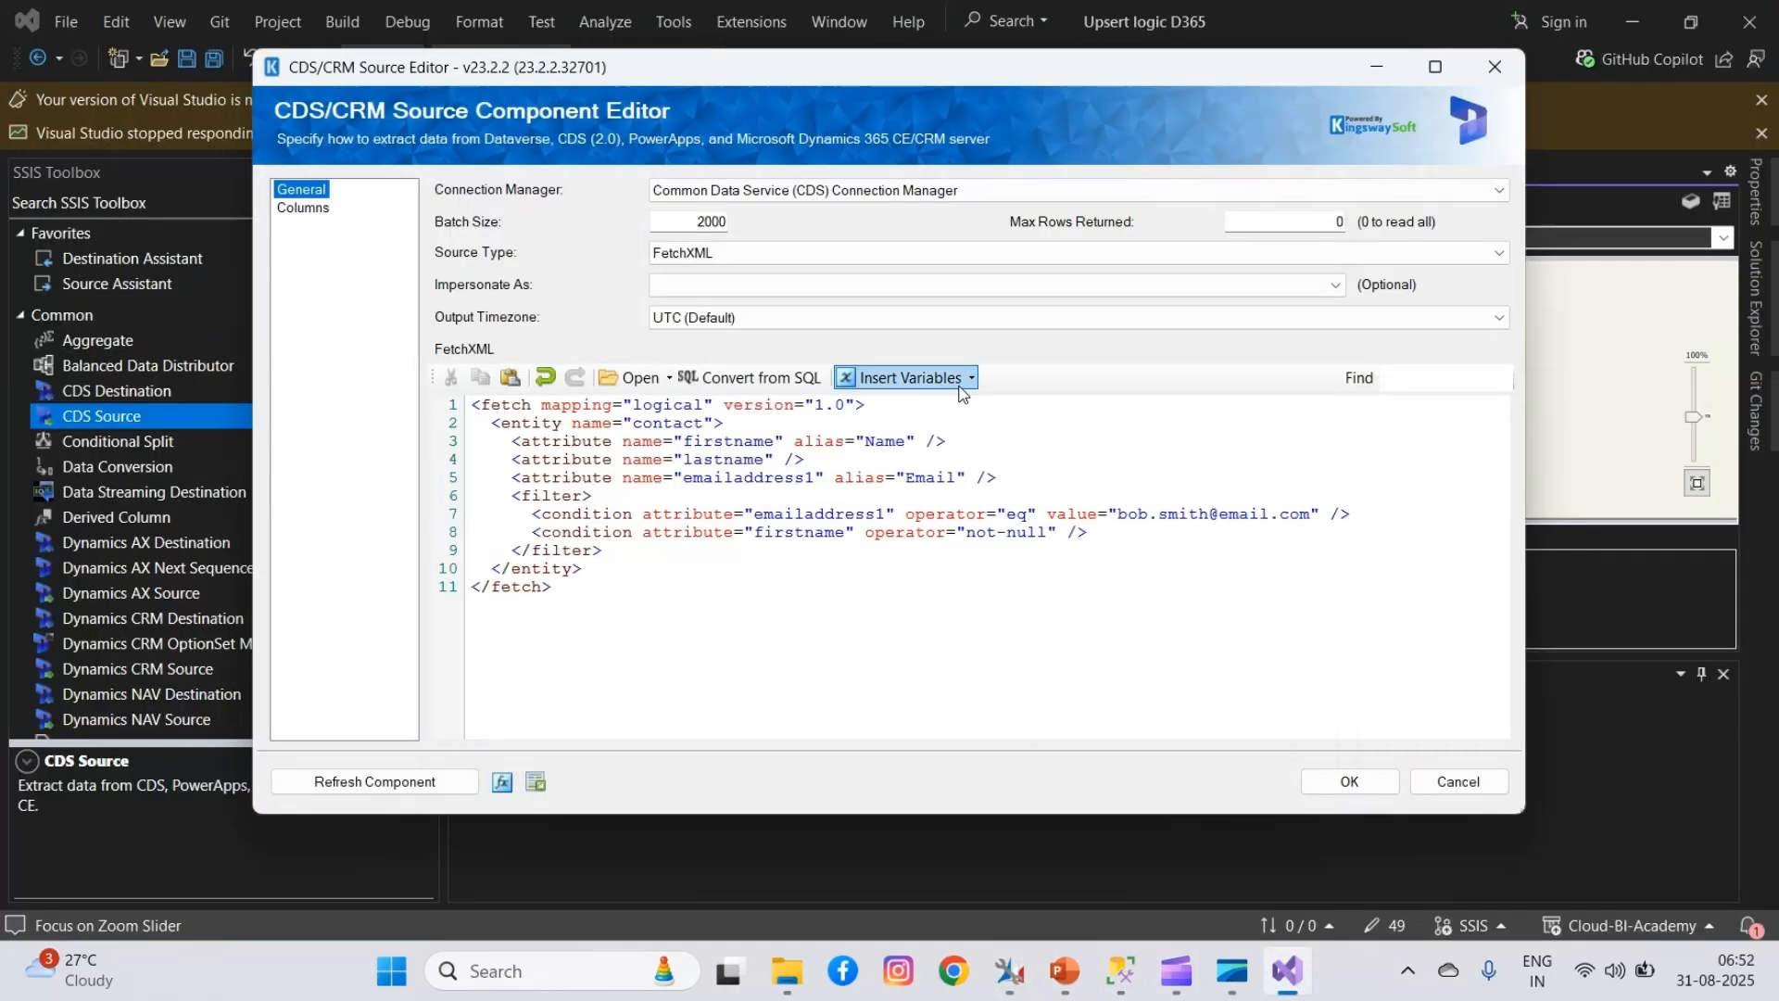
left_click(750, 377)
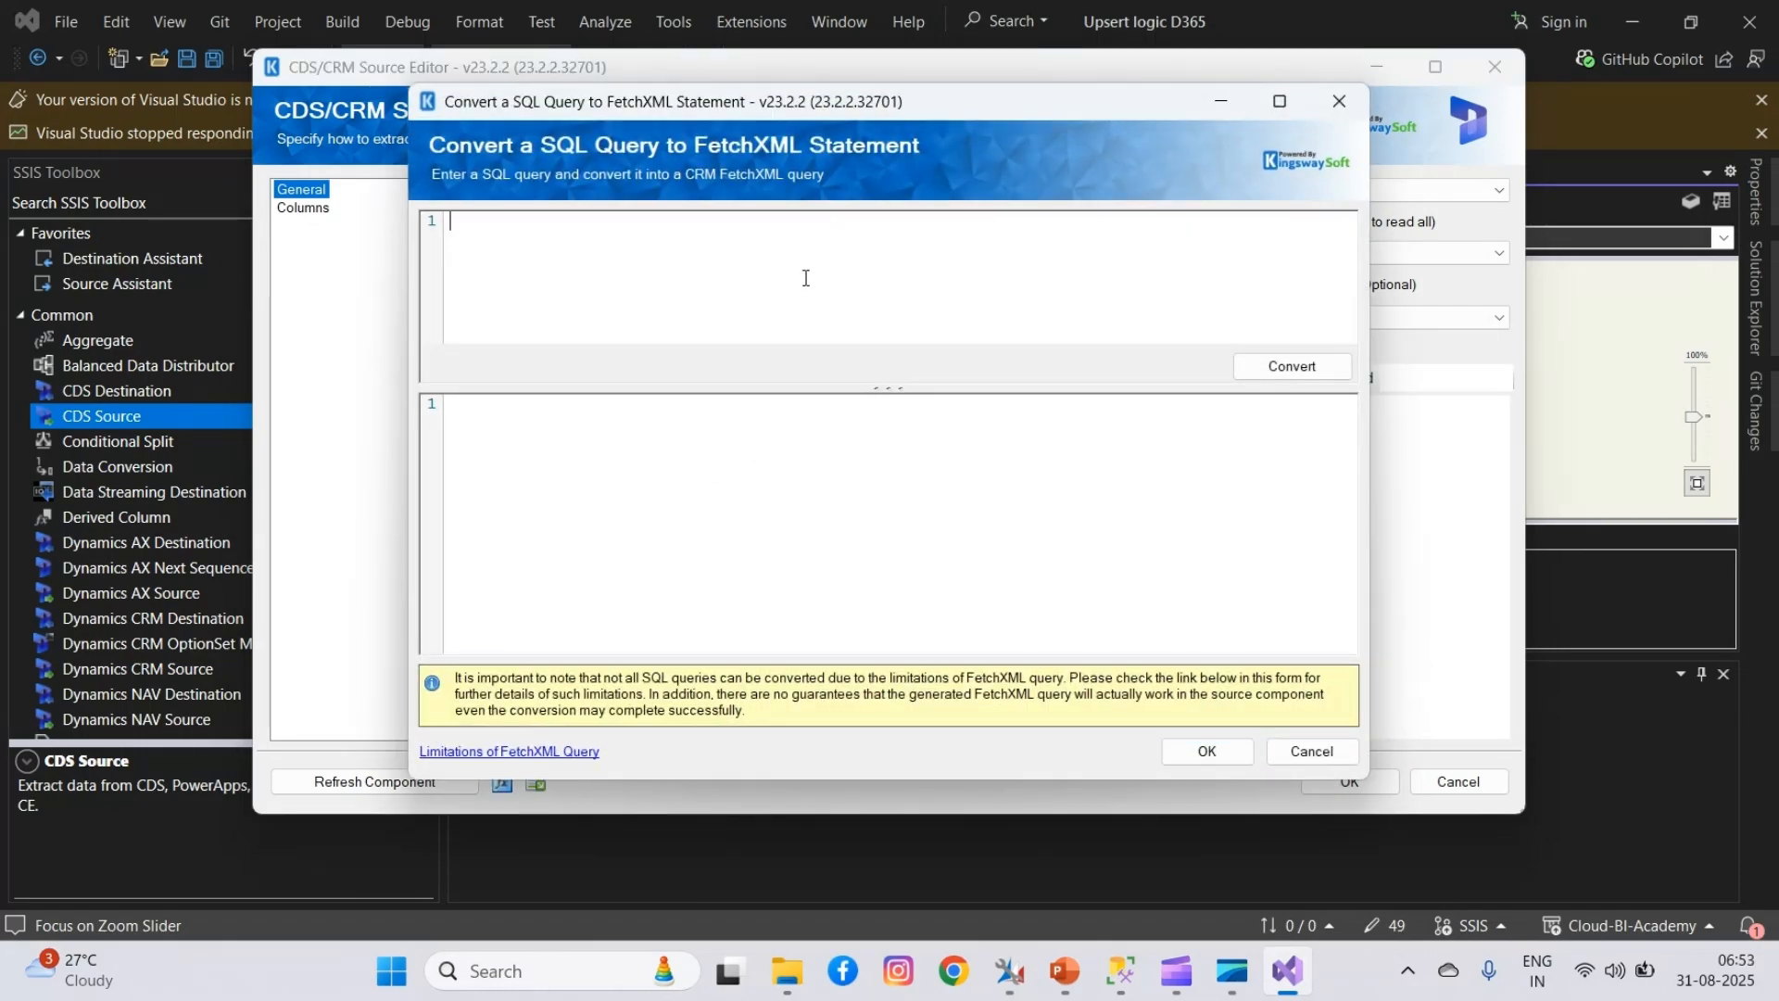
key("ctrl+v")
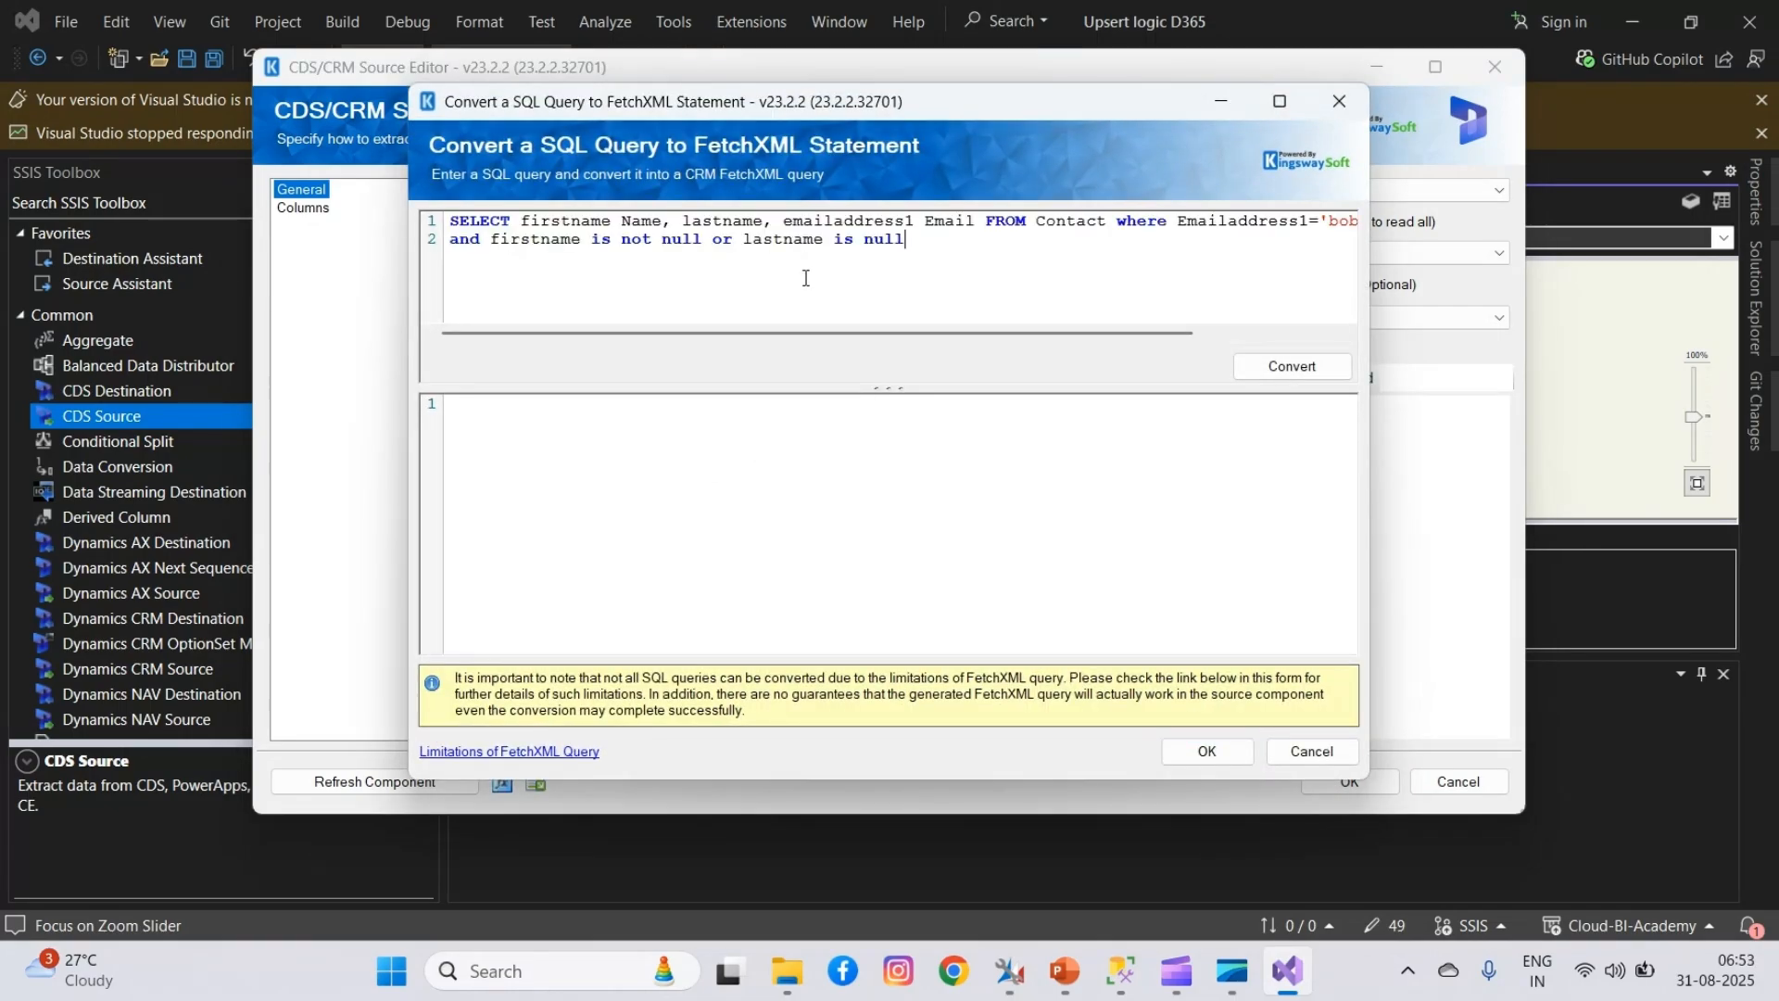
left_click(1290, 364)
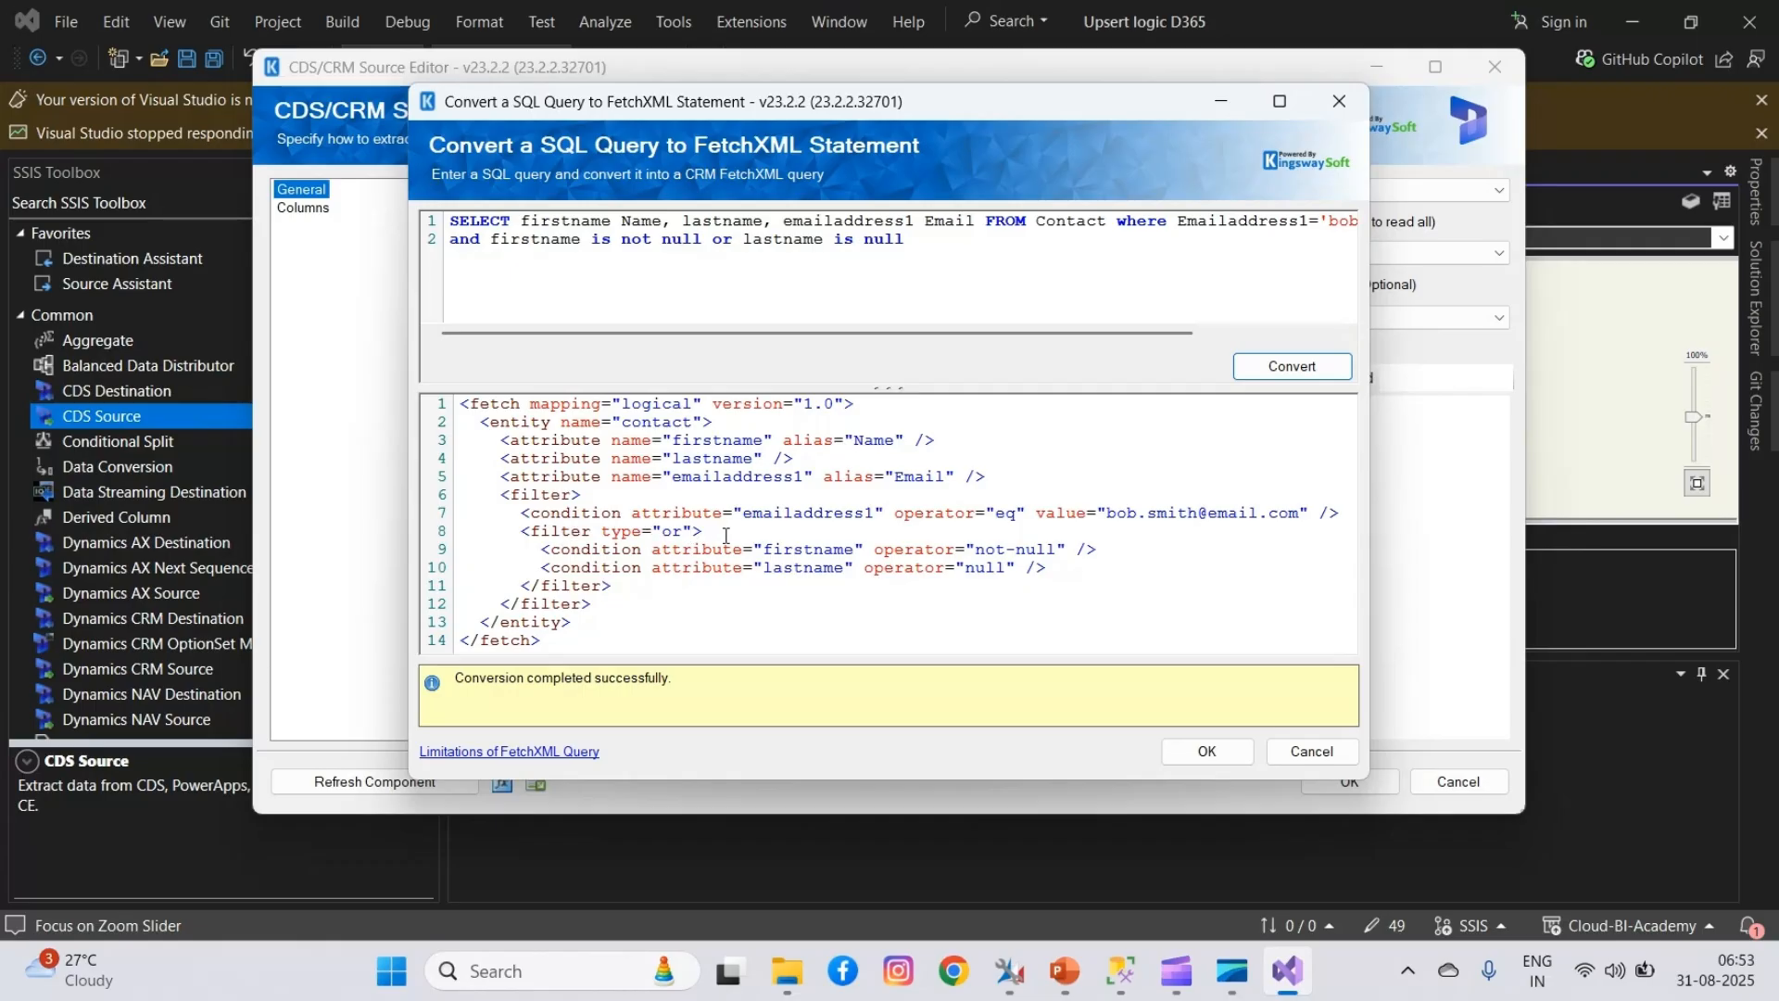
left_click_drag(706, 534, 491, 528)
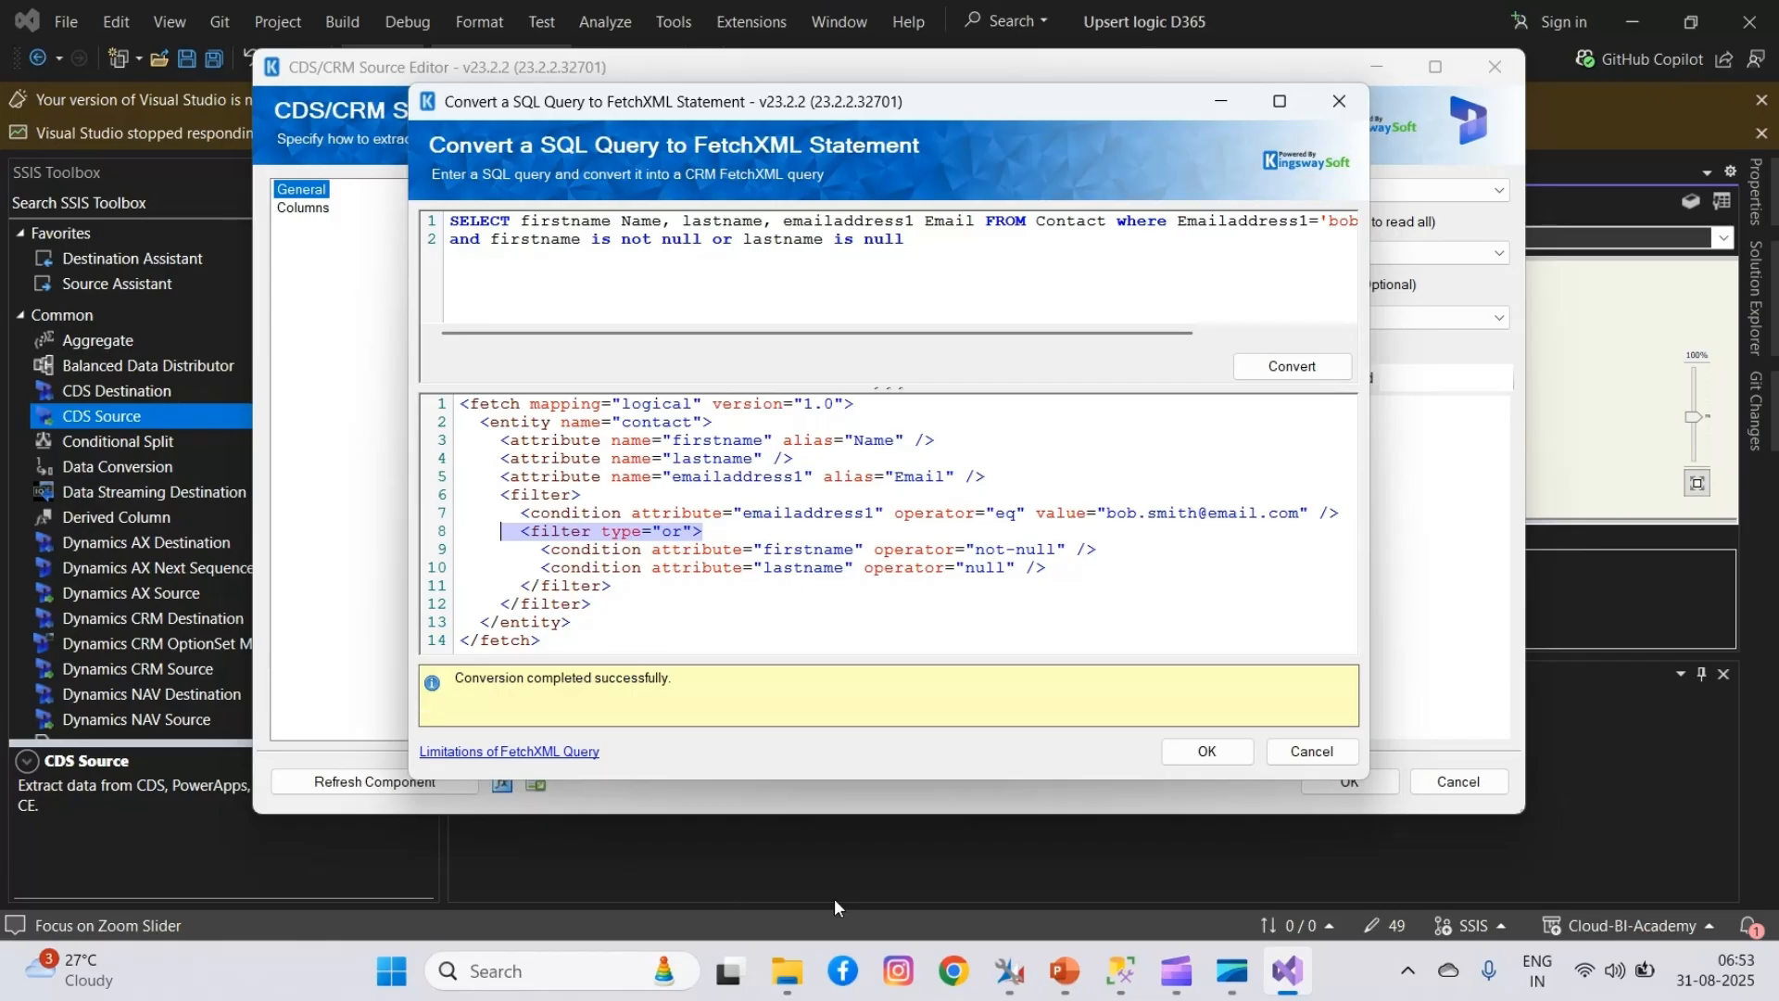
- Switch to XrmToolBox, alias Contact as c and add a join to account on c.contactid = account.primarycontactid before the where clause
mouse_move(1109, 983)
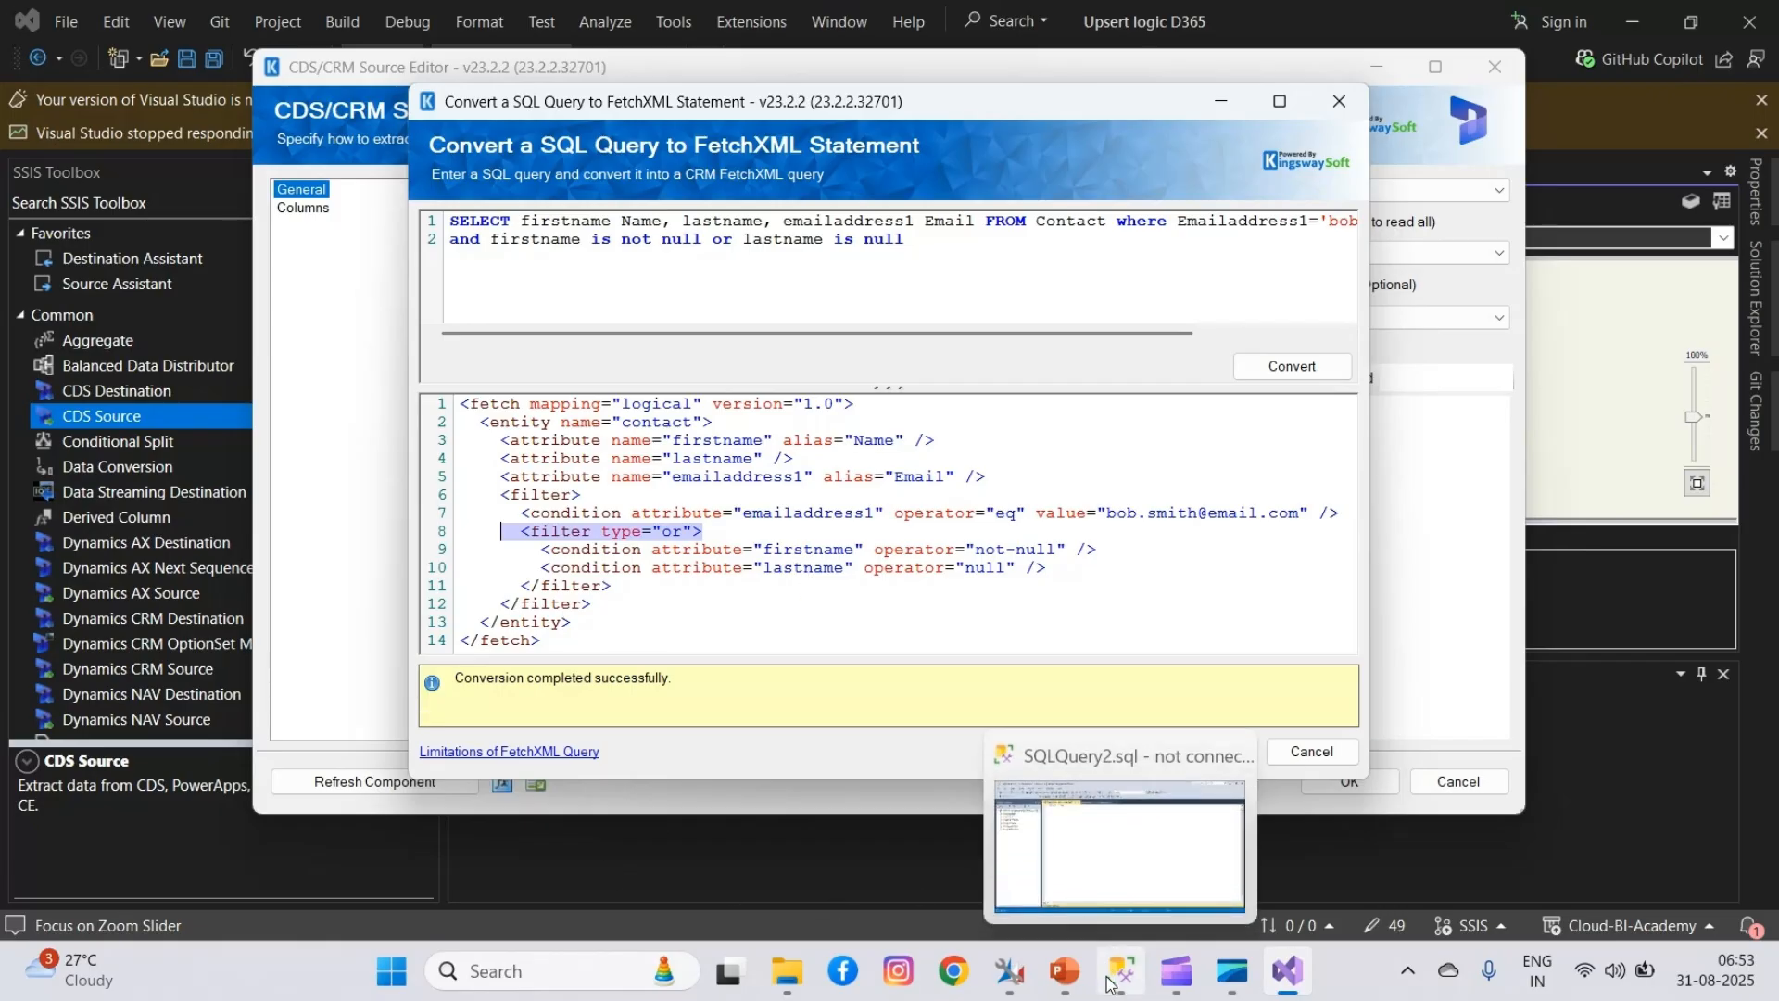
mouse_move(1119, 830)
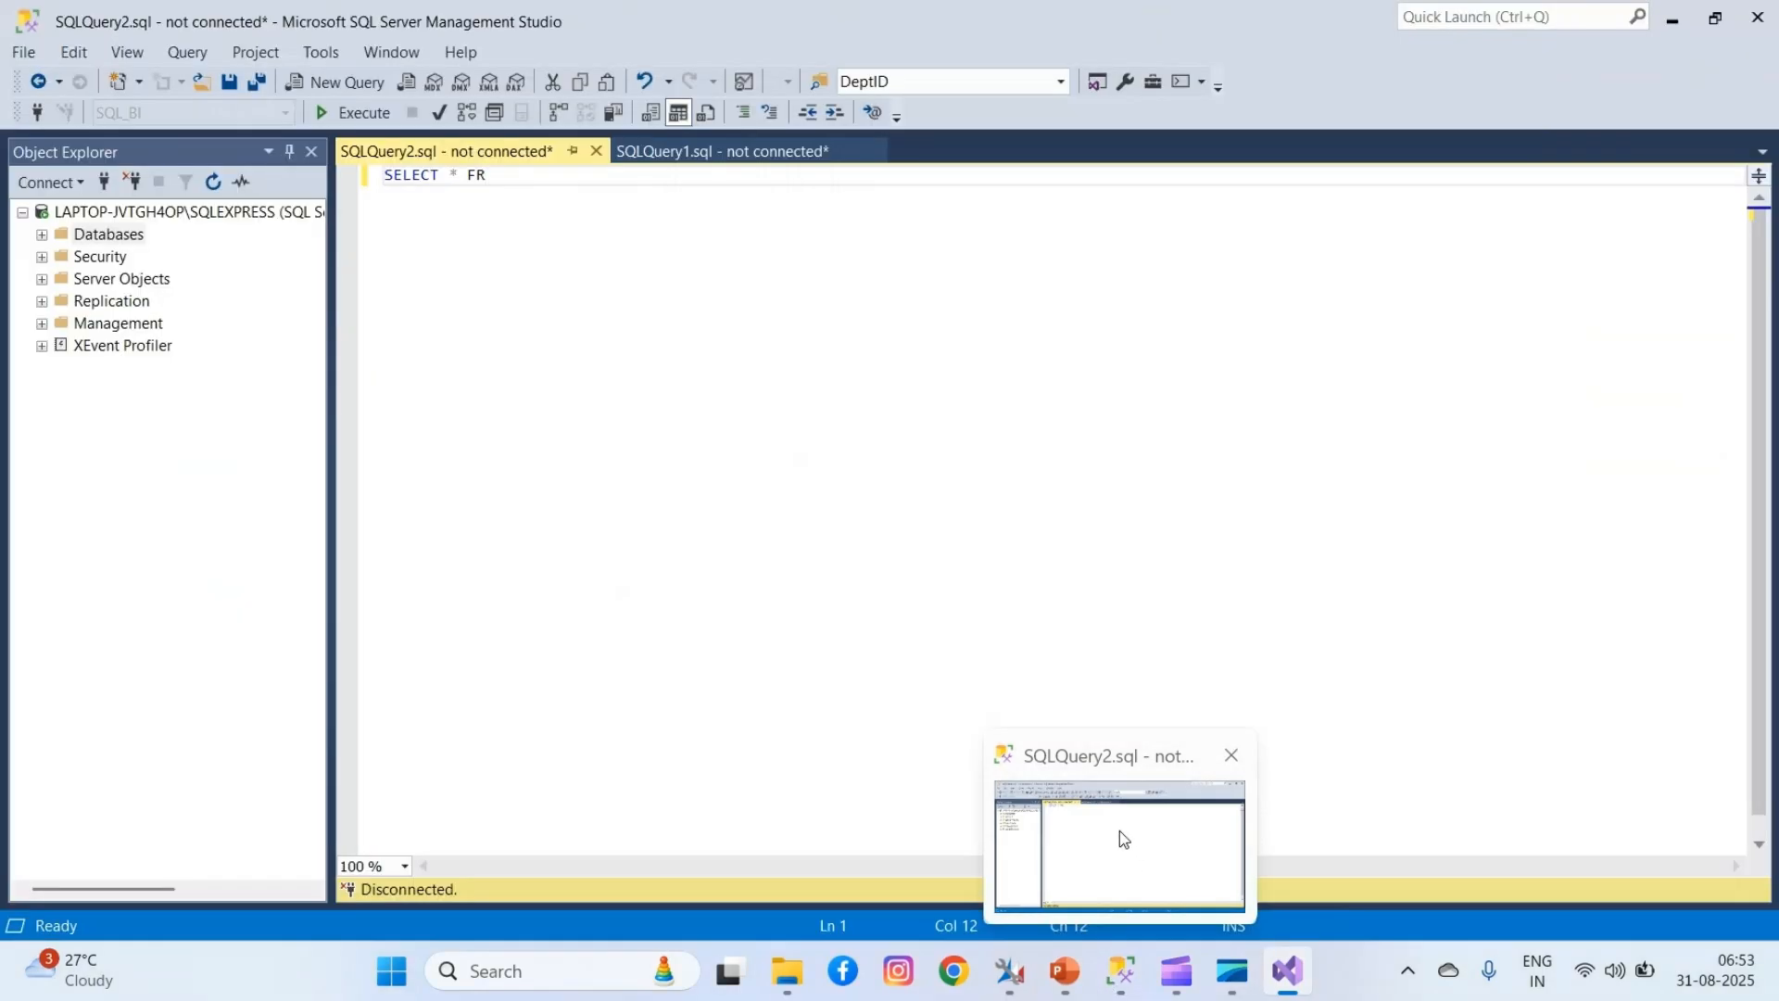
mouse_move(1010, 971)
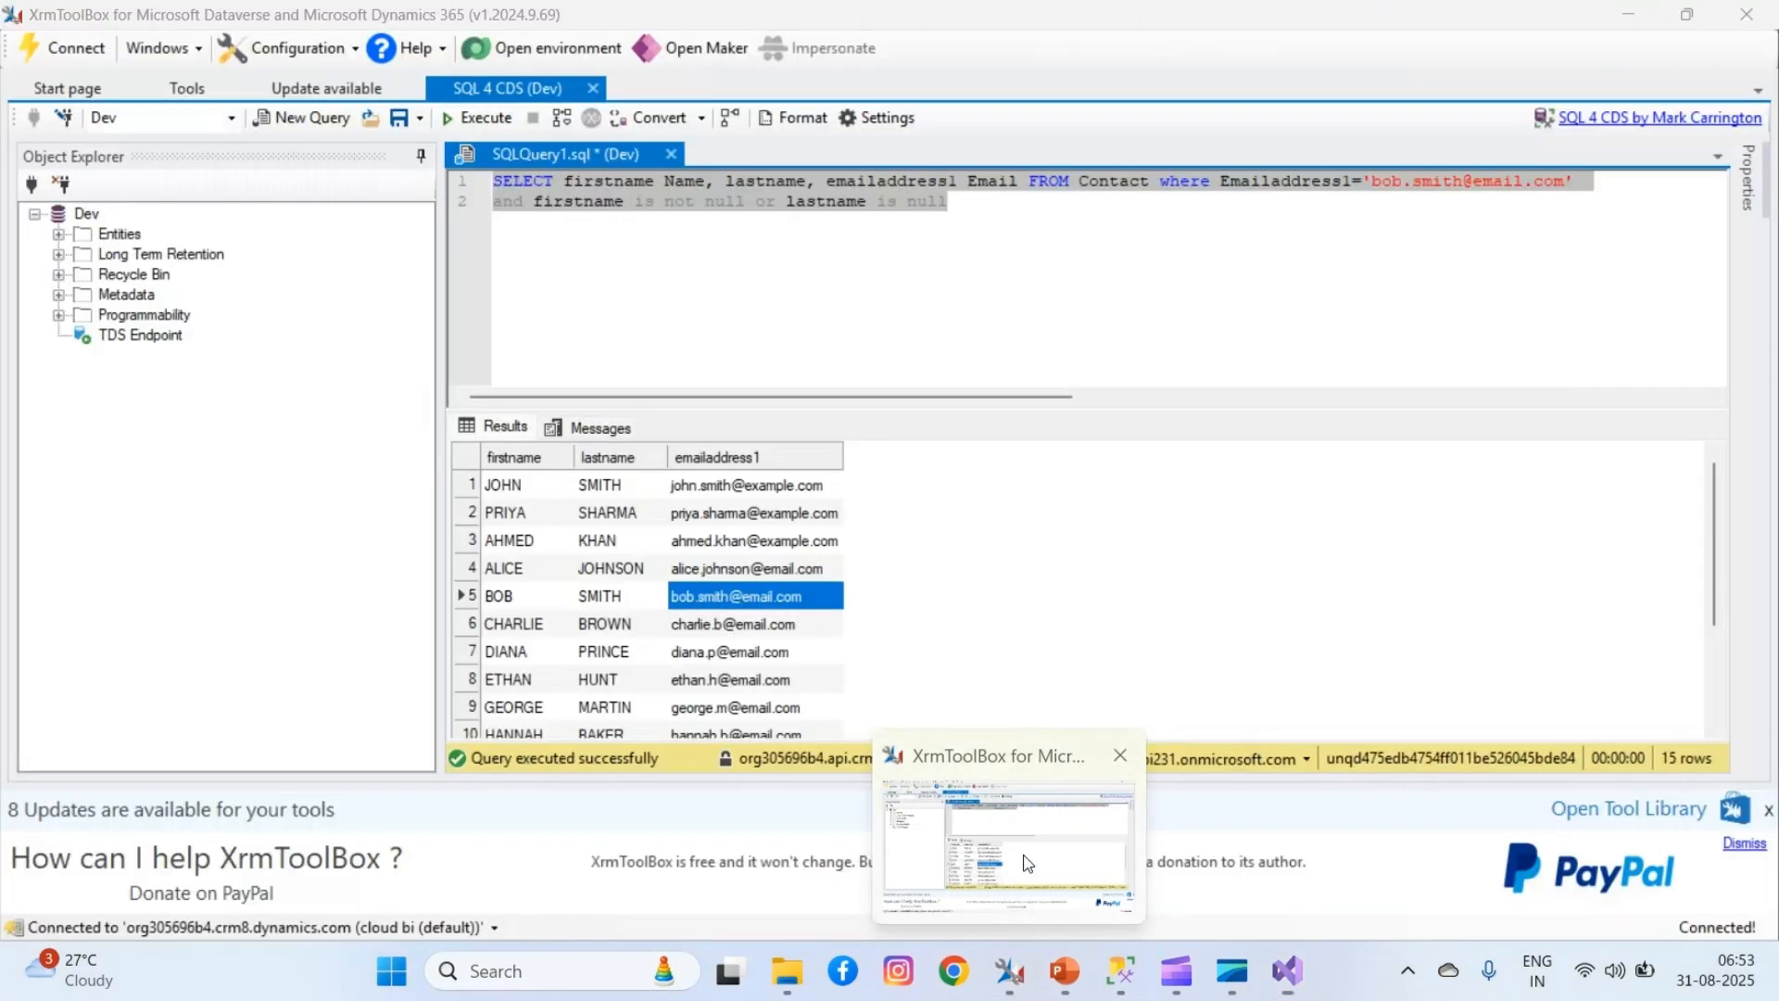
left_click(1028, 863)
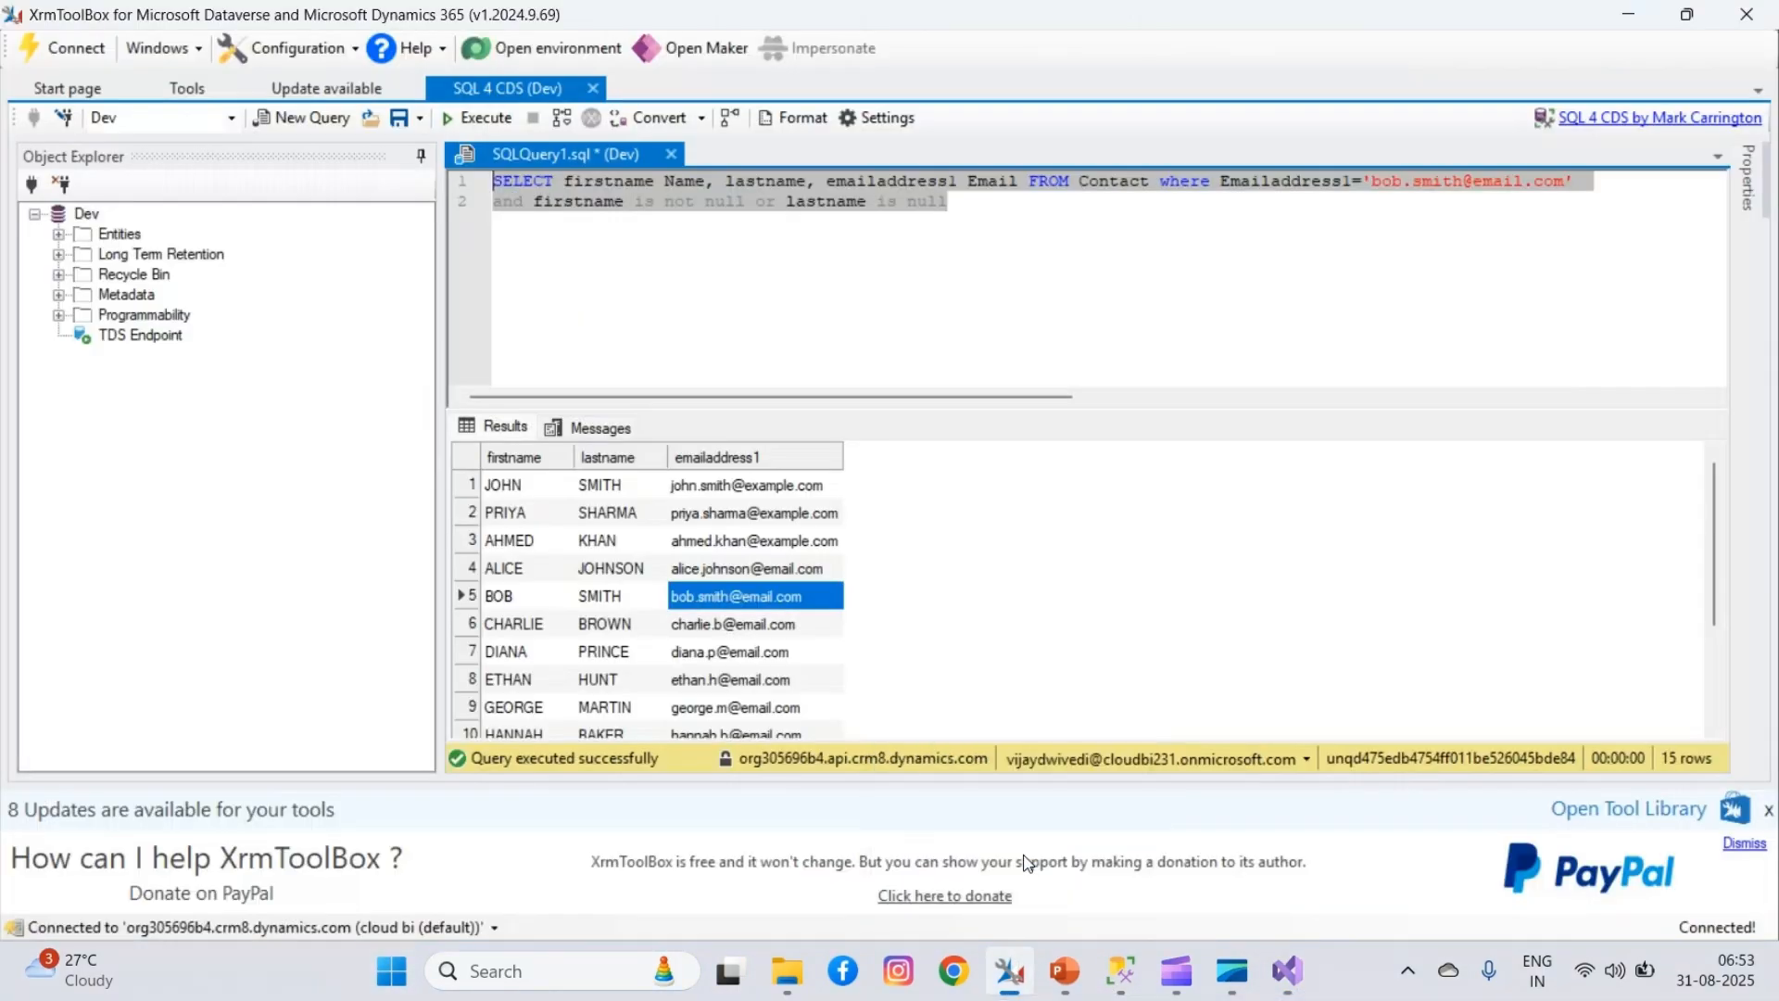
left_click(967, 293)
left_click(1152, 181)
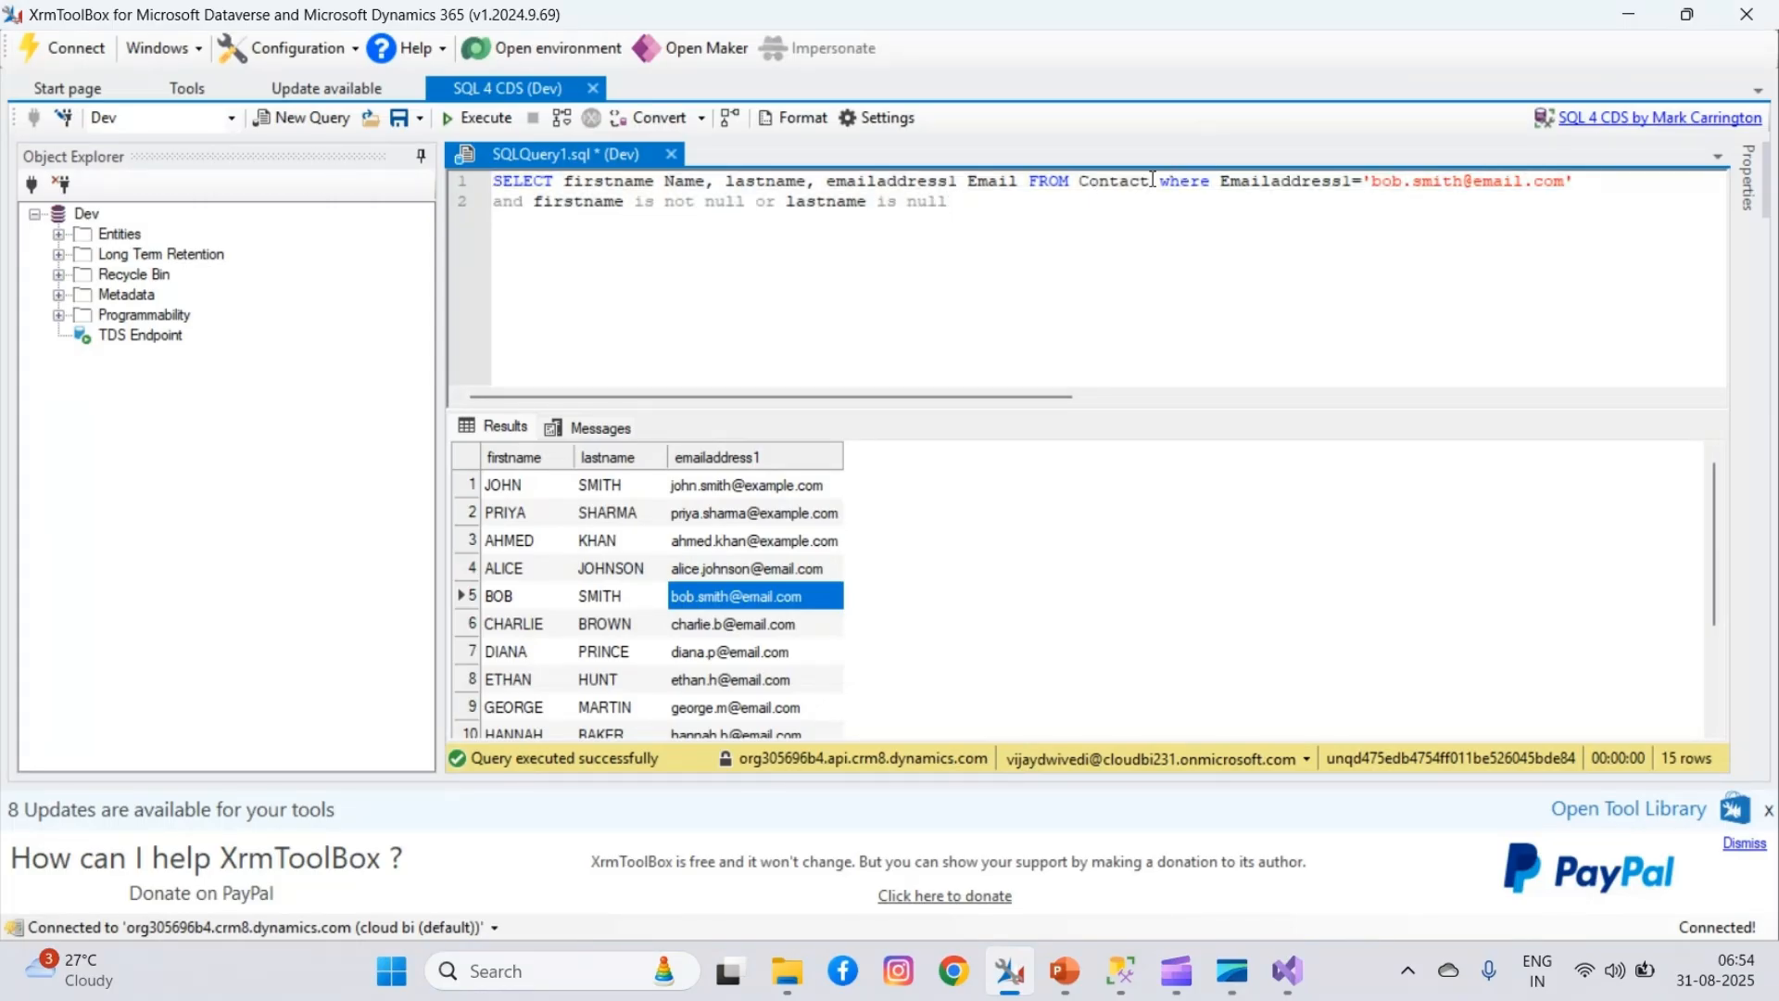
type("c")
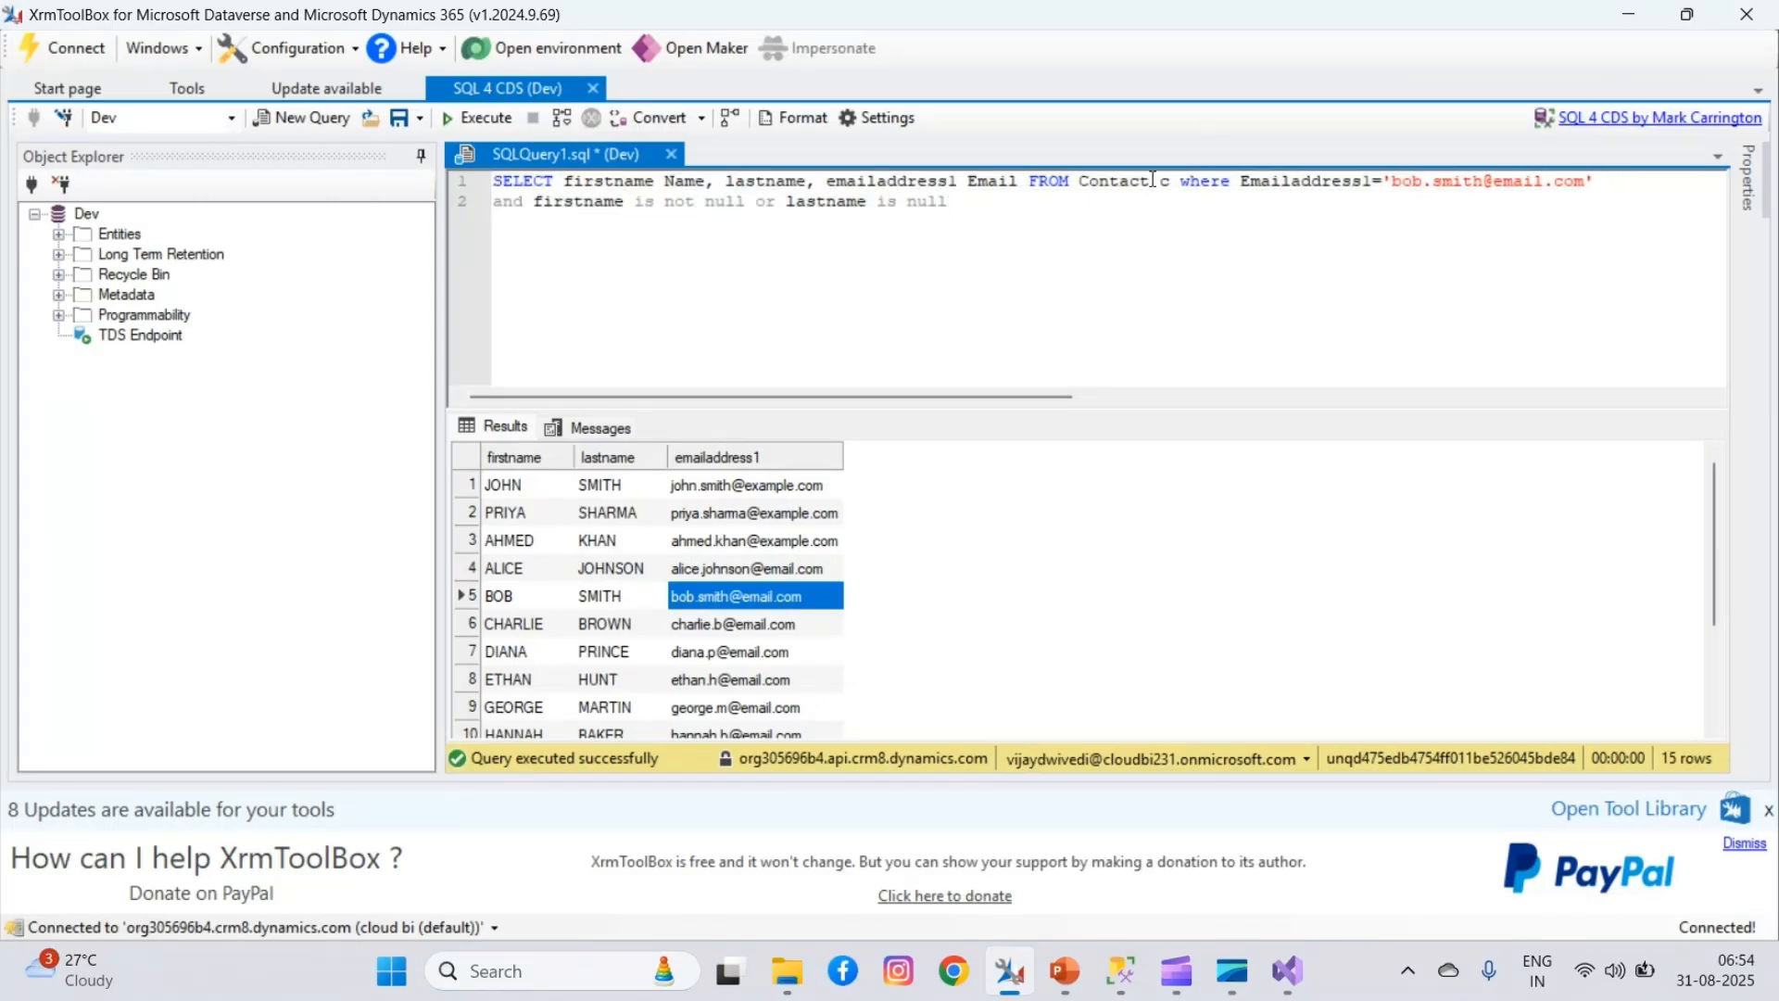
key("Return")
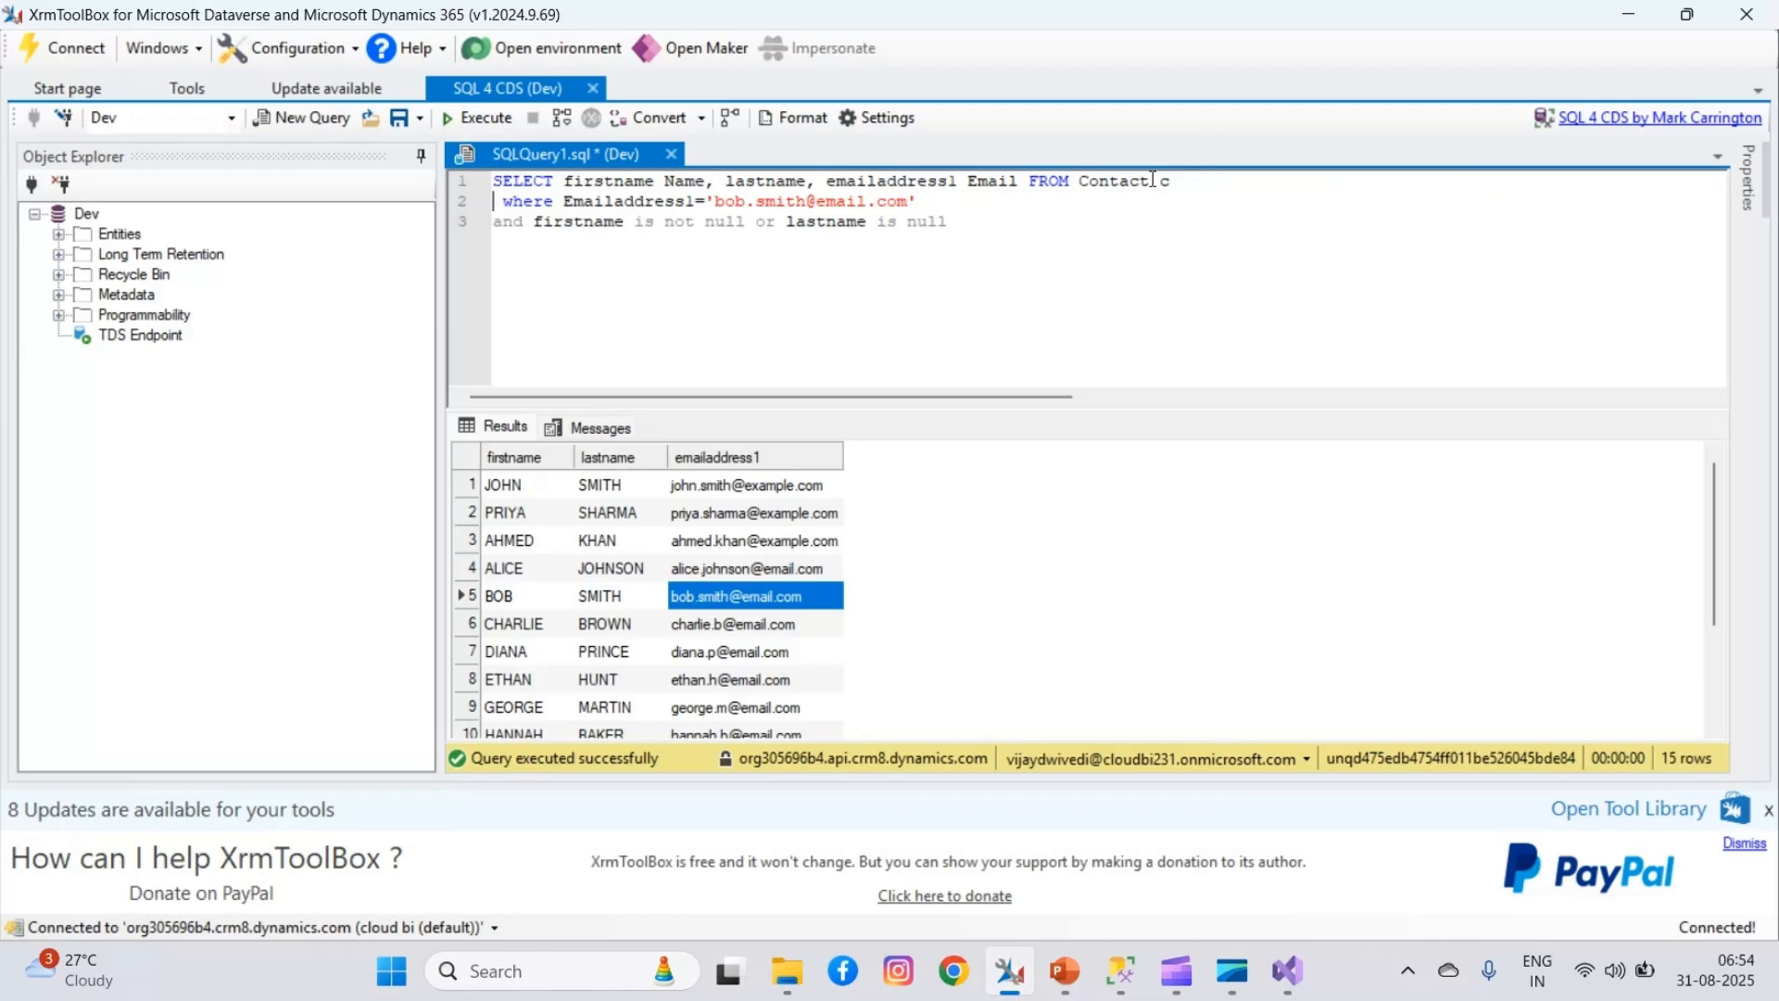
type("join")
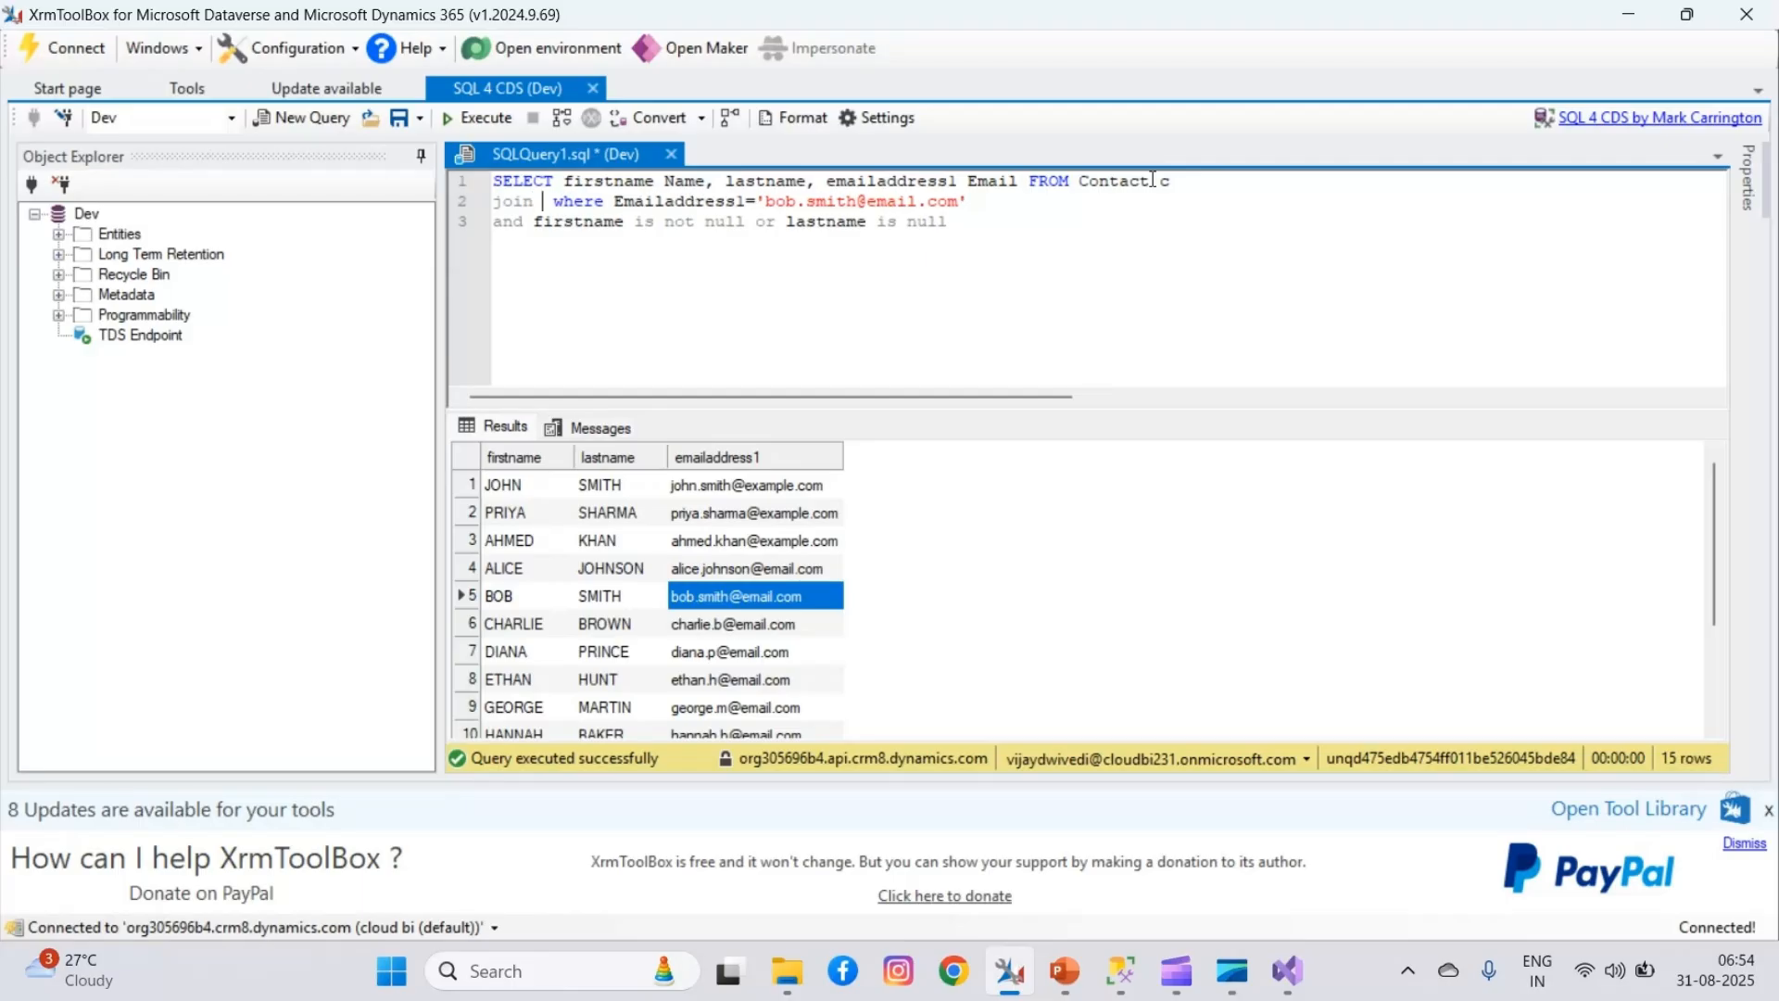
type(" a")
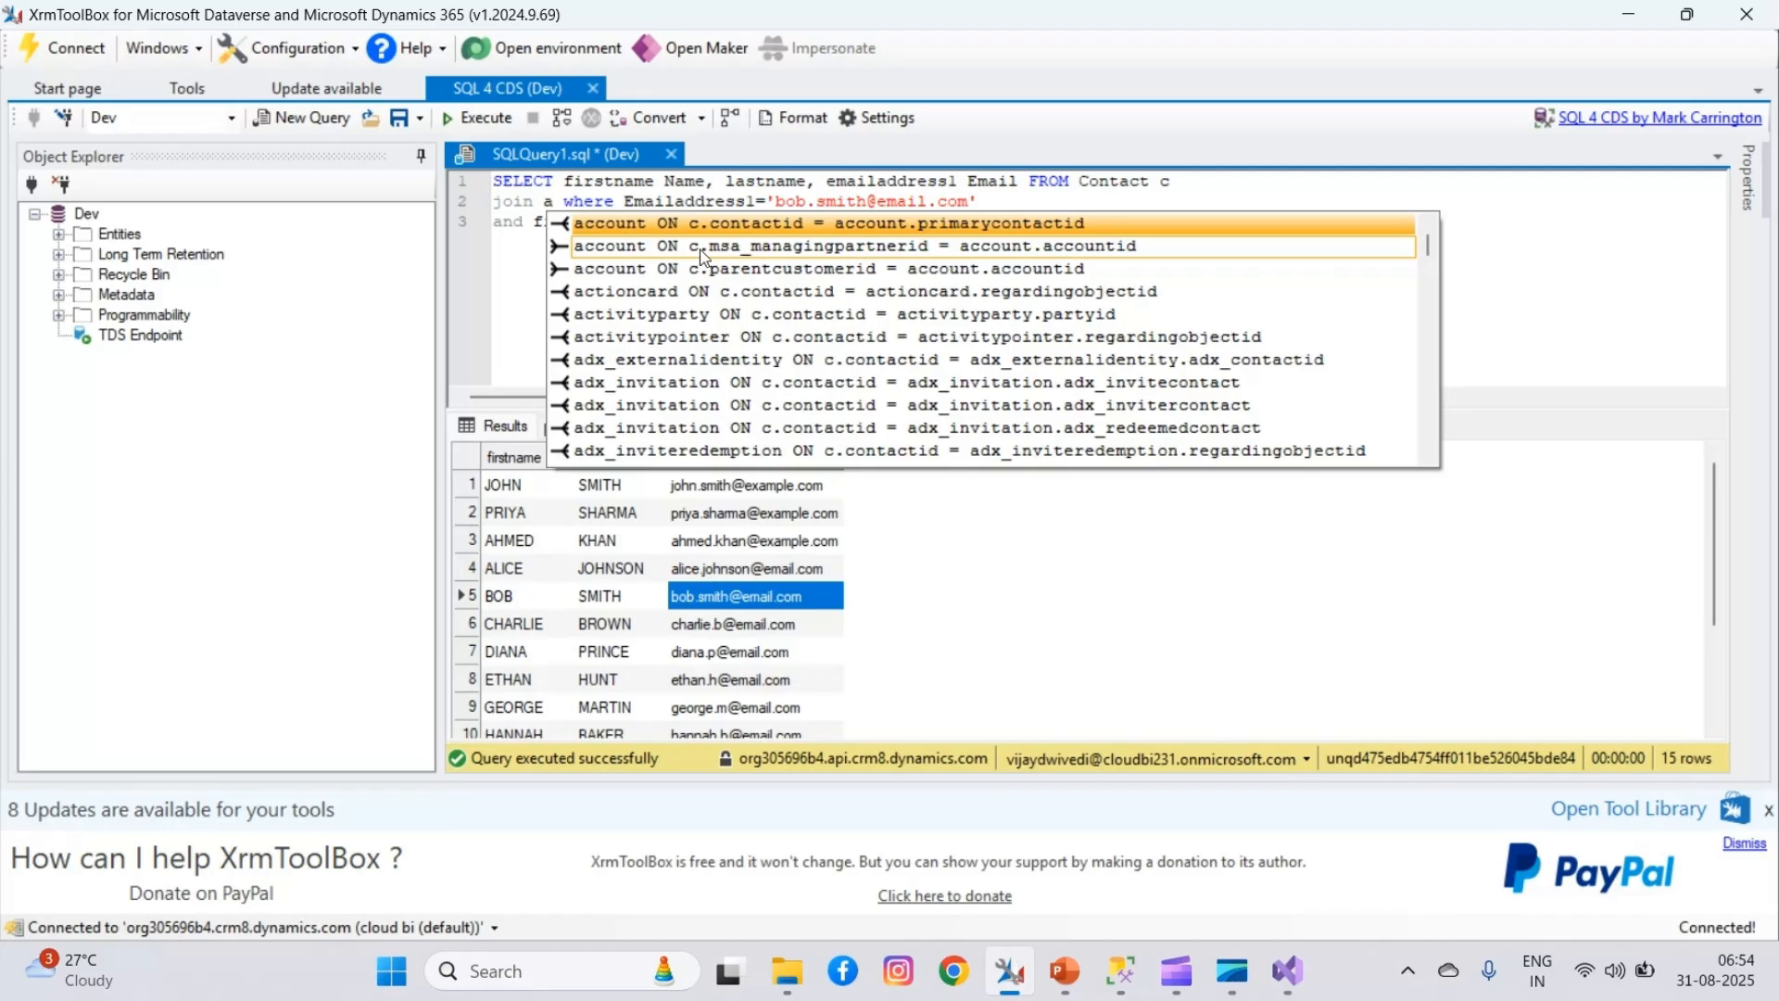
double_click(775, 226)
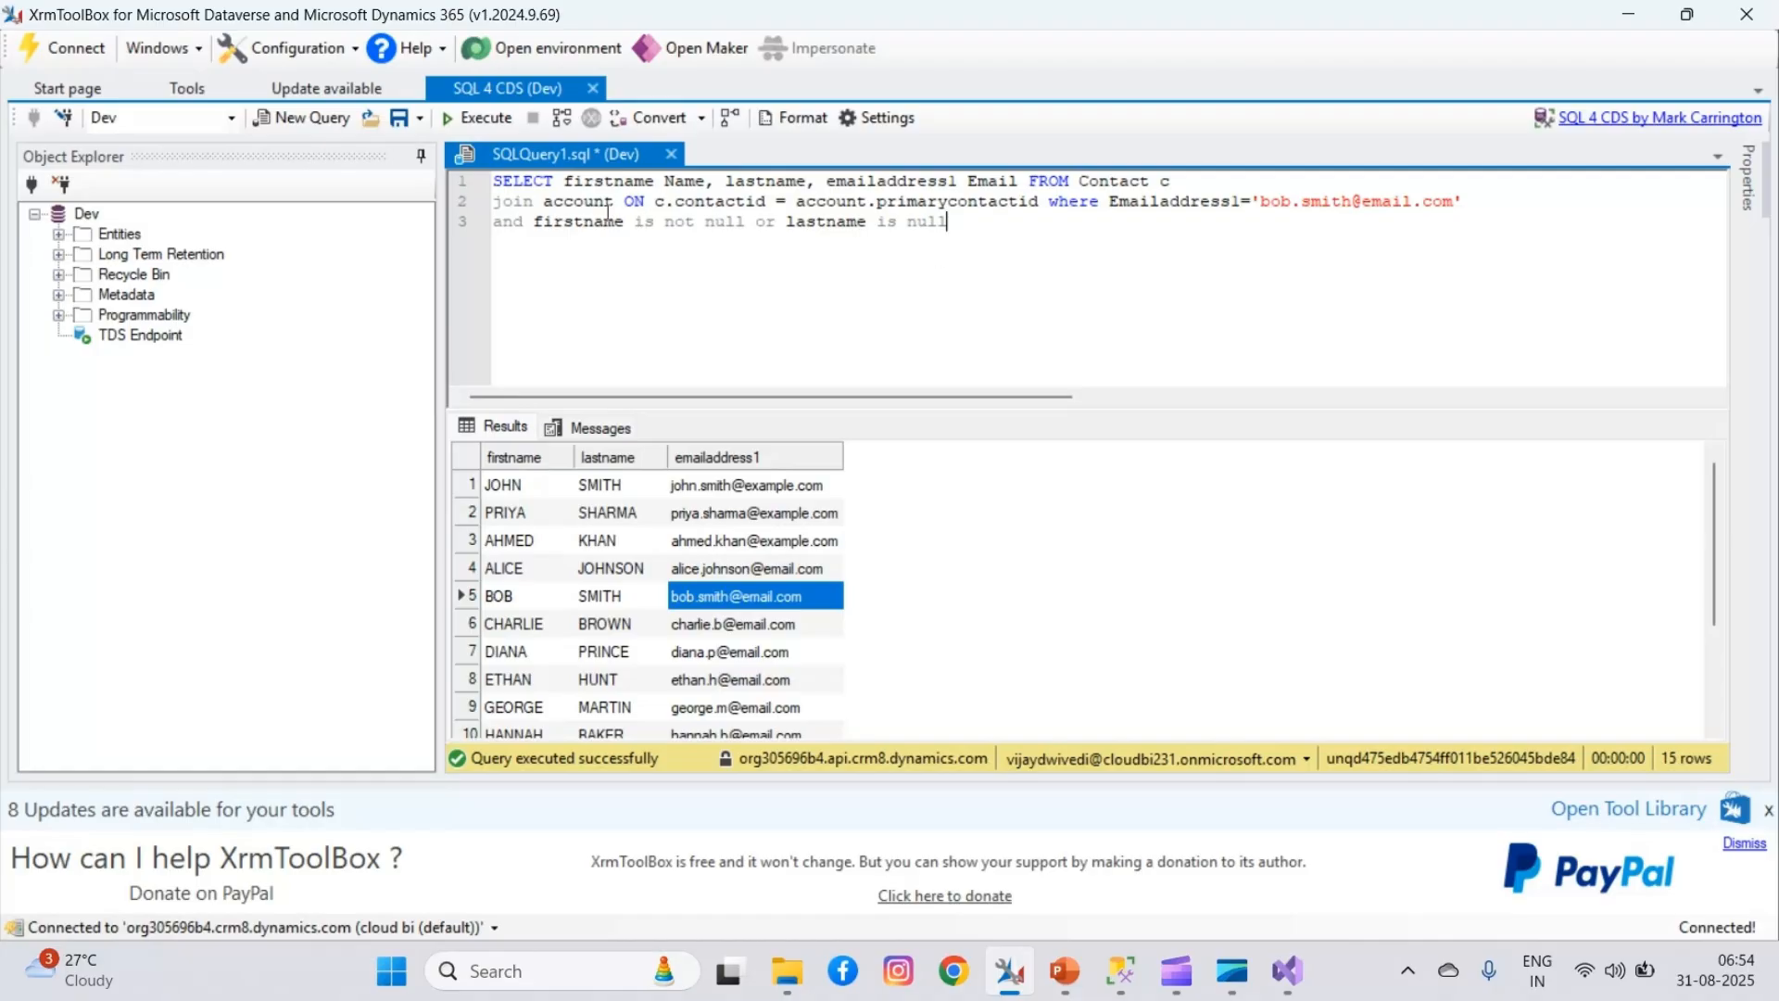
- Prefix firstname, lastname and emailaddress1 in the SELECT list with the table alias "c."
left_click(566, 183)
type("c.")
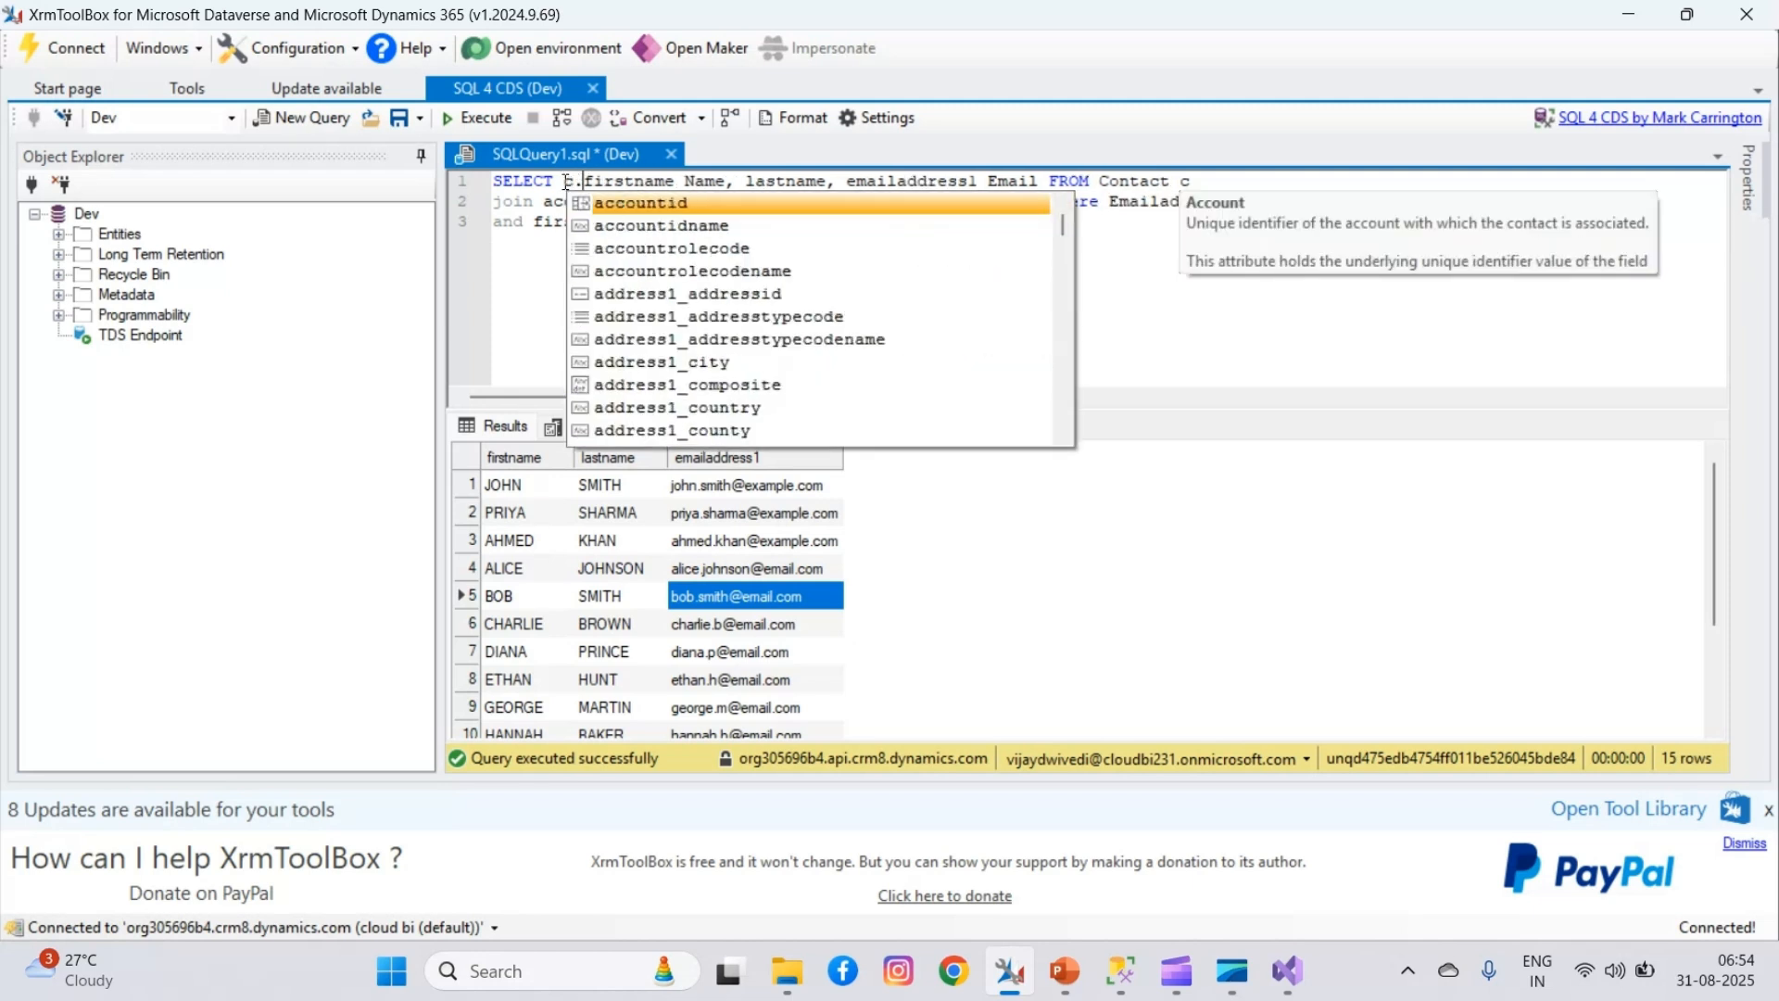
left_click(747, 181)
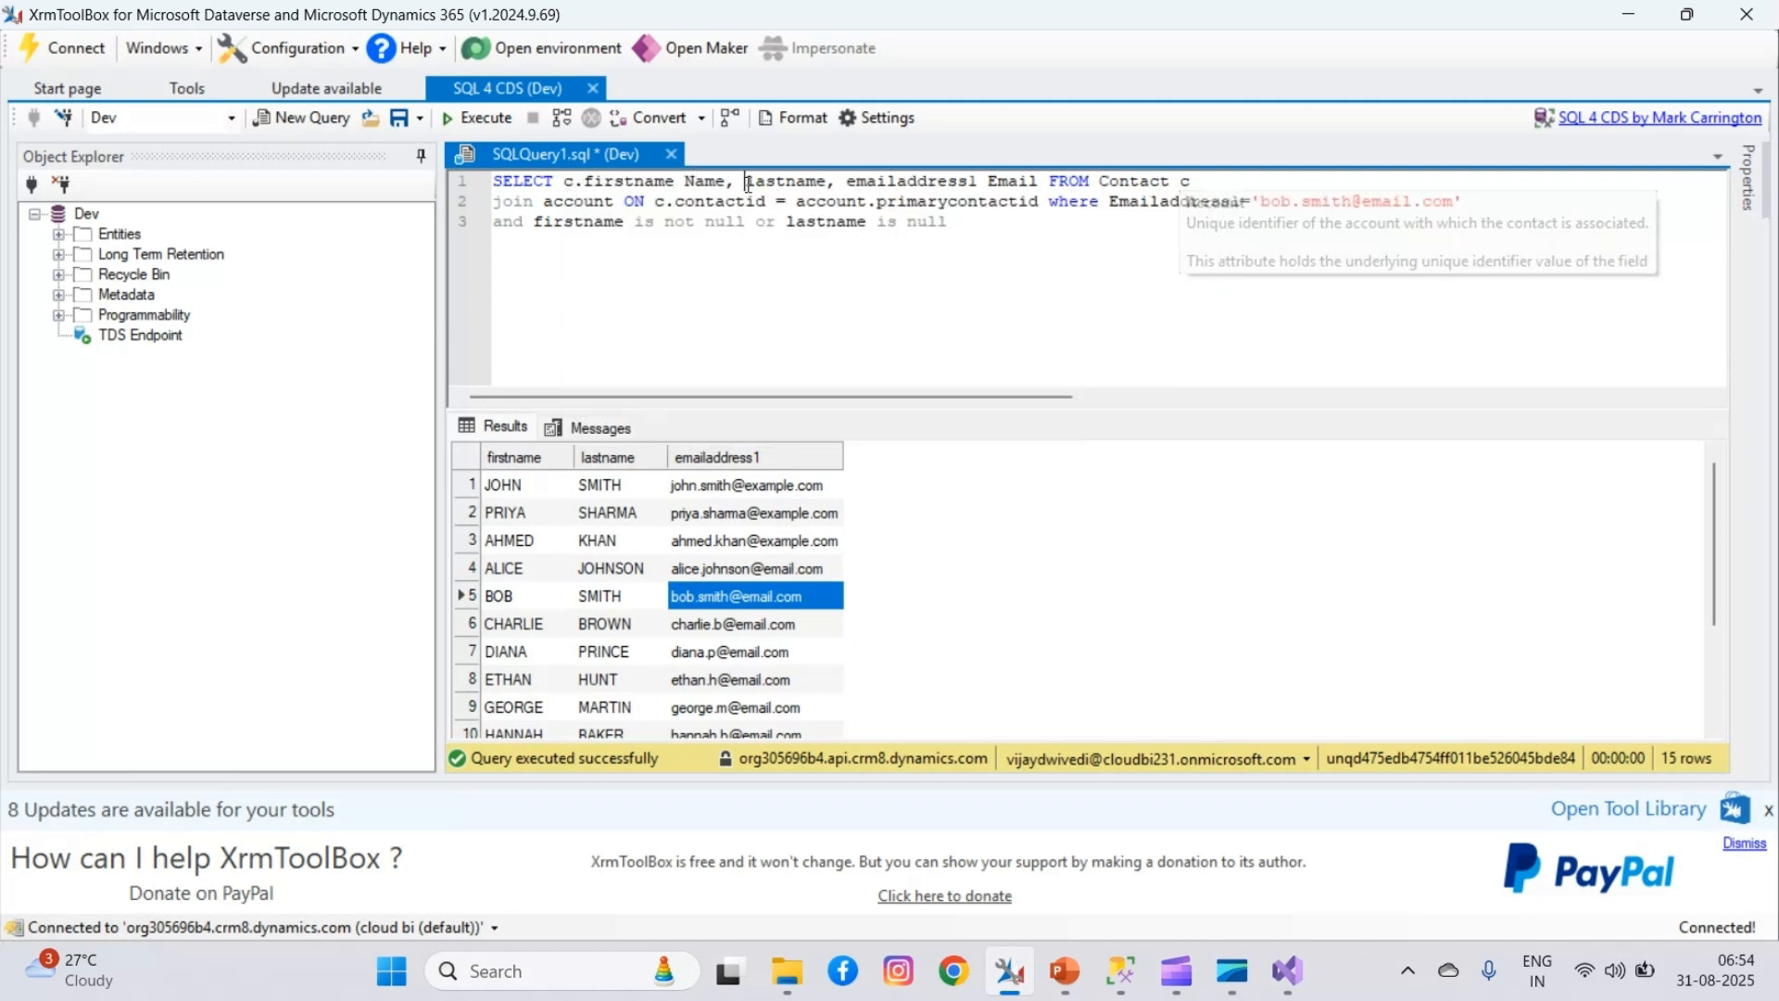
type("c.")
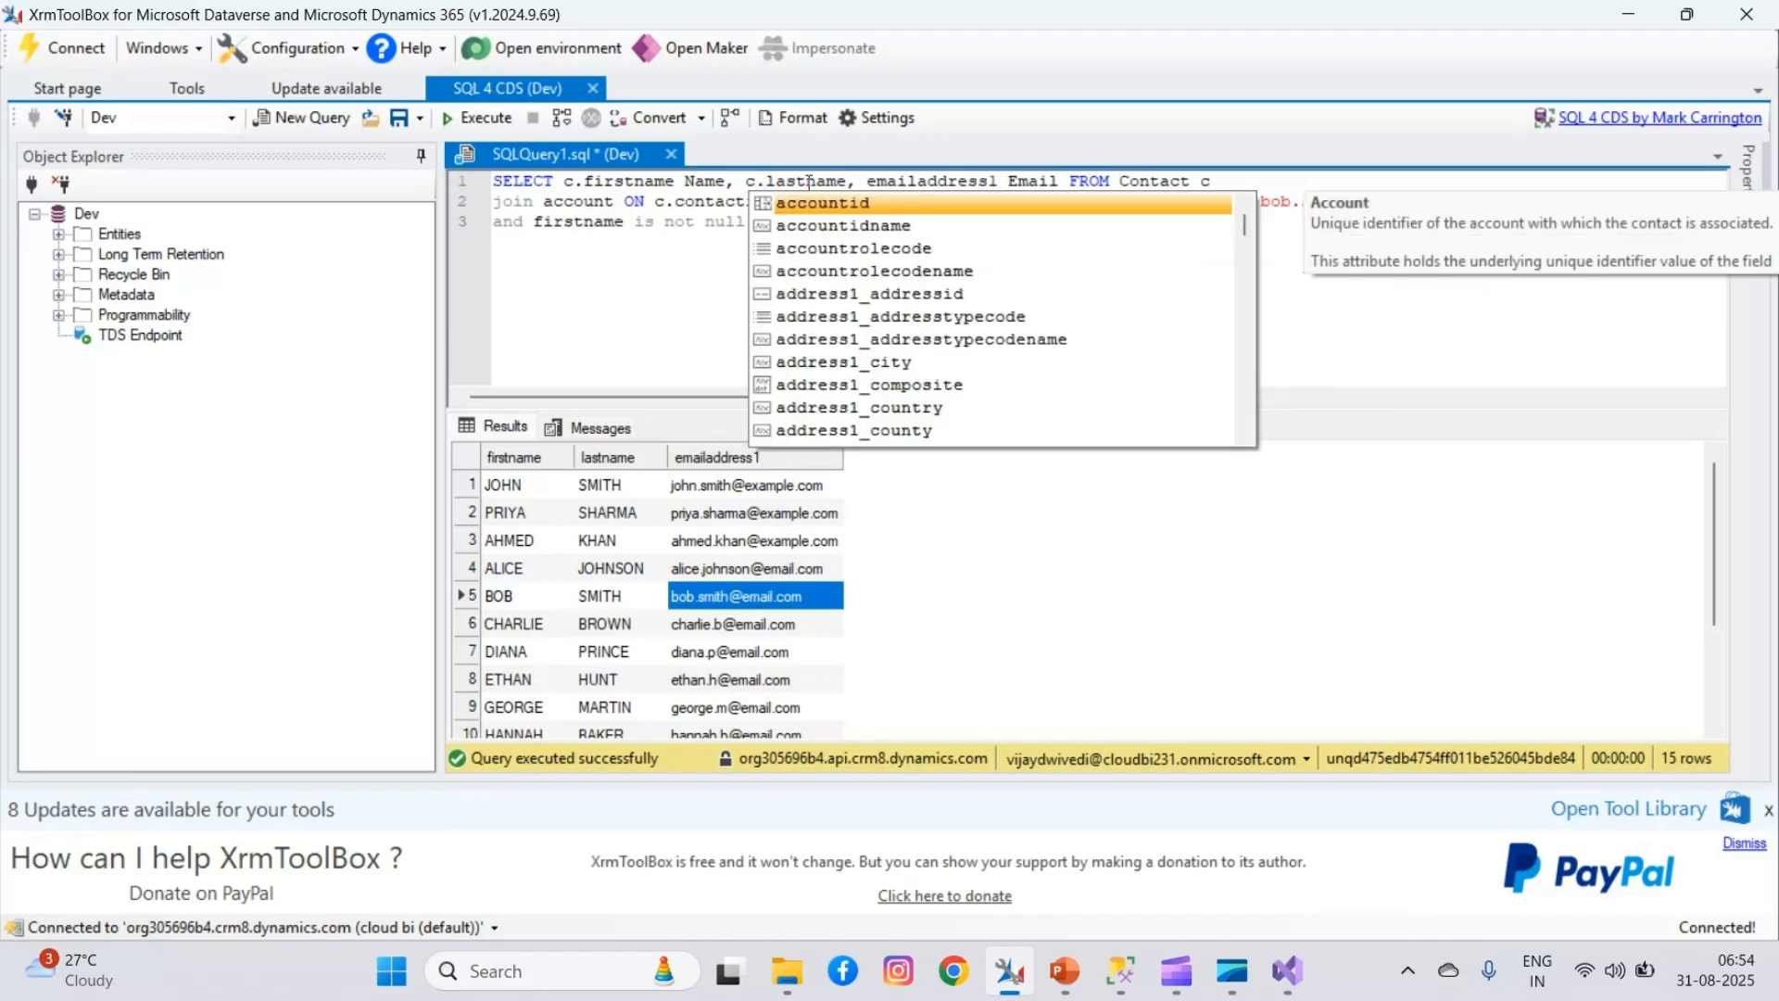
left_click(866, 180)
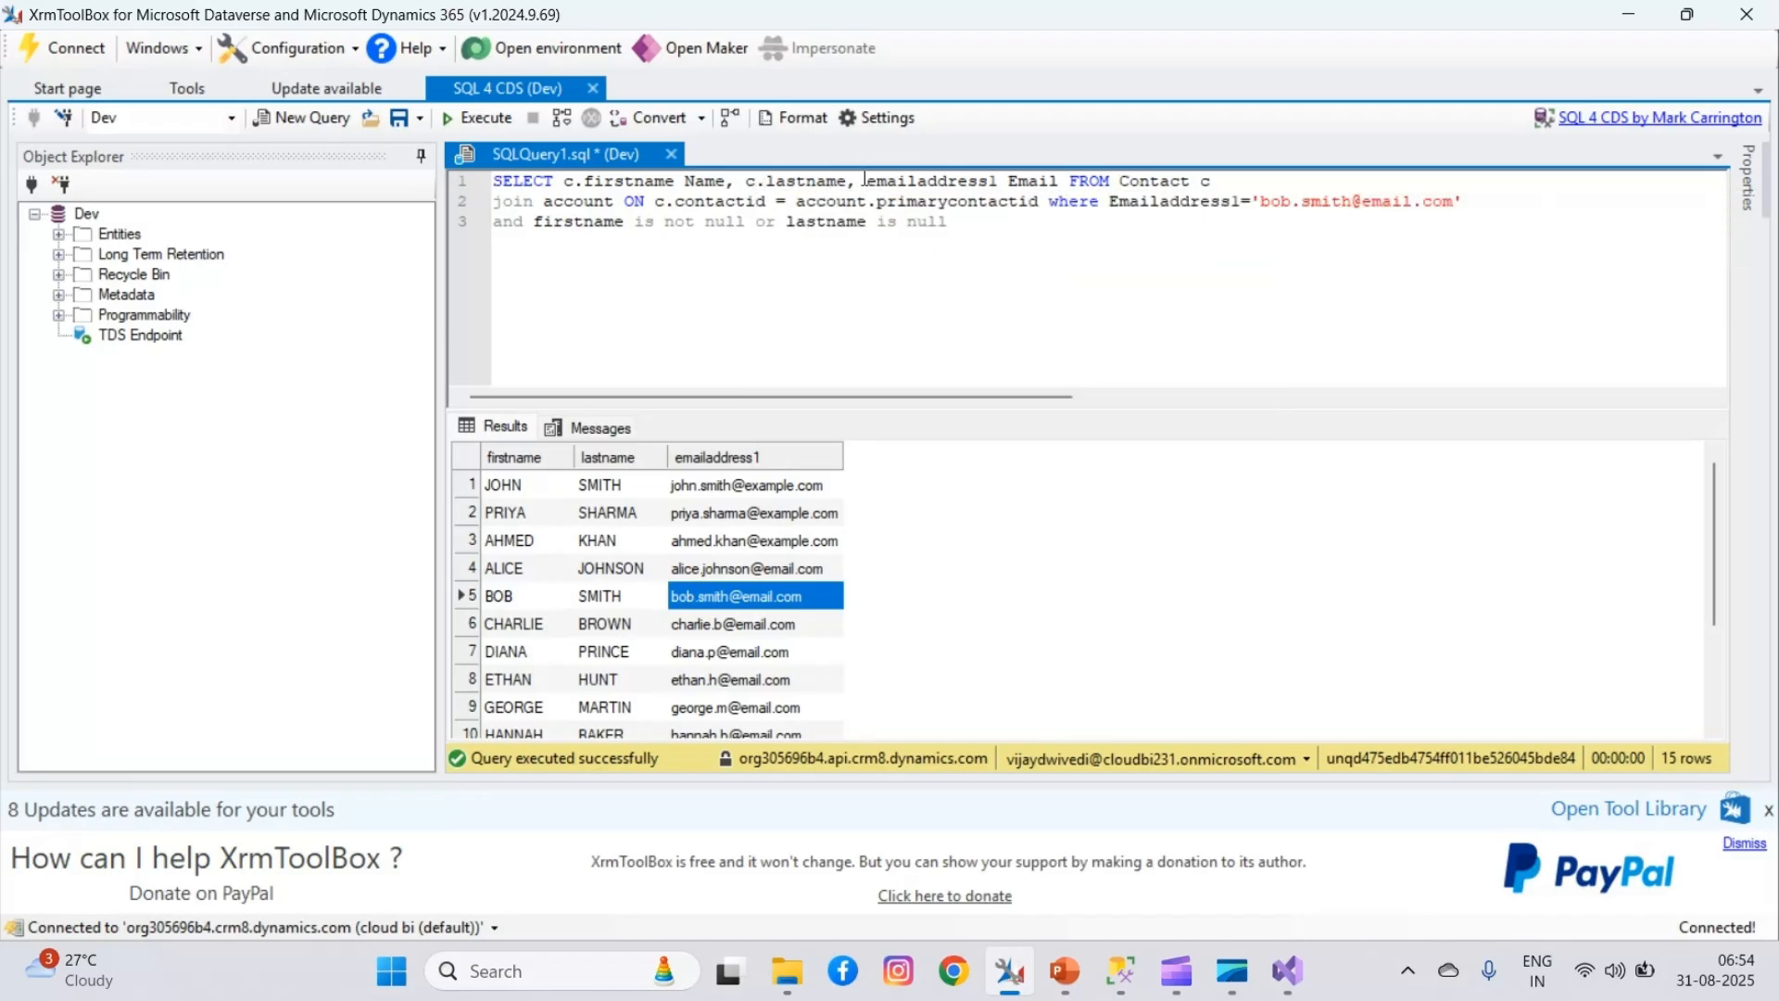
type("c.")
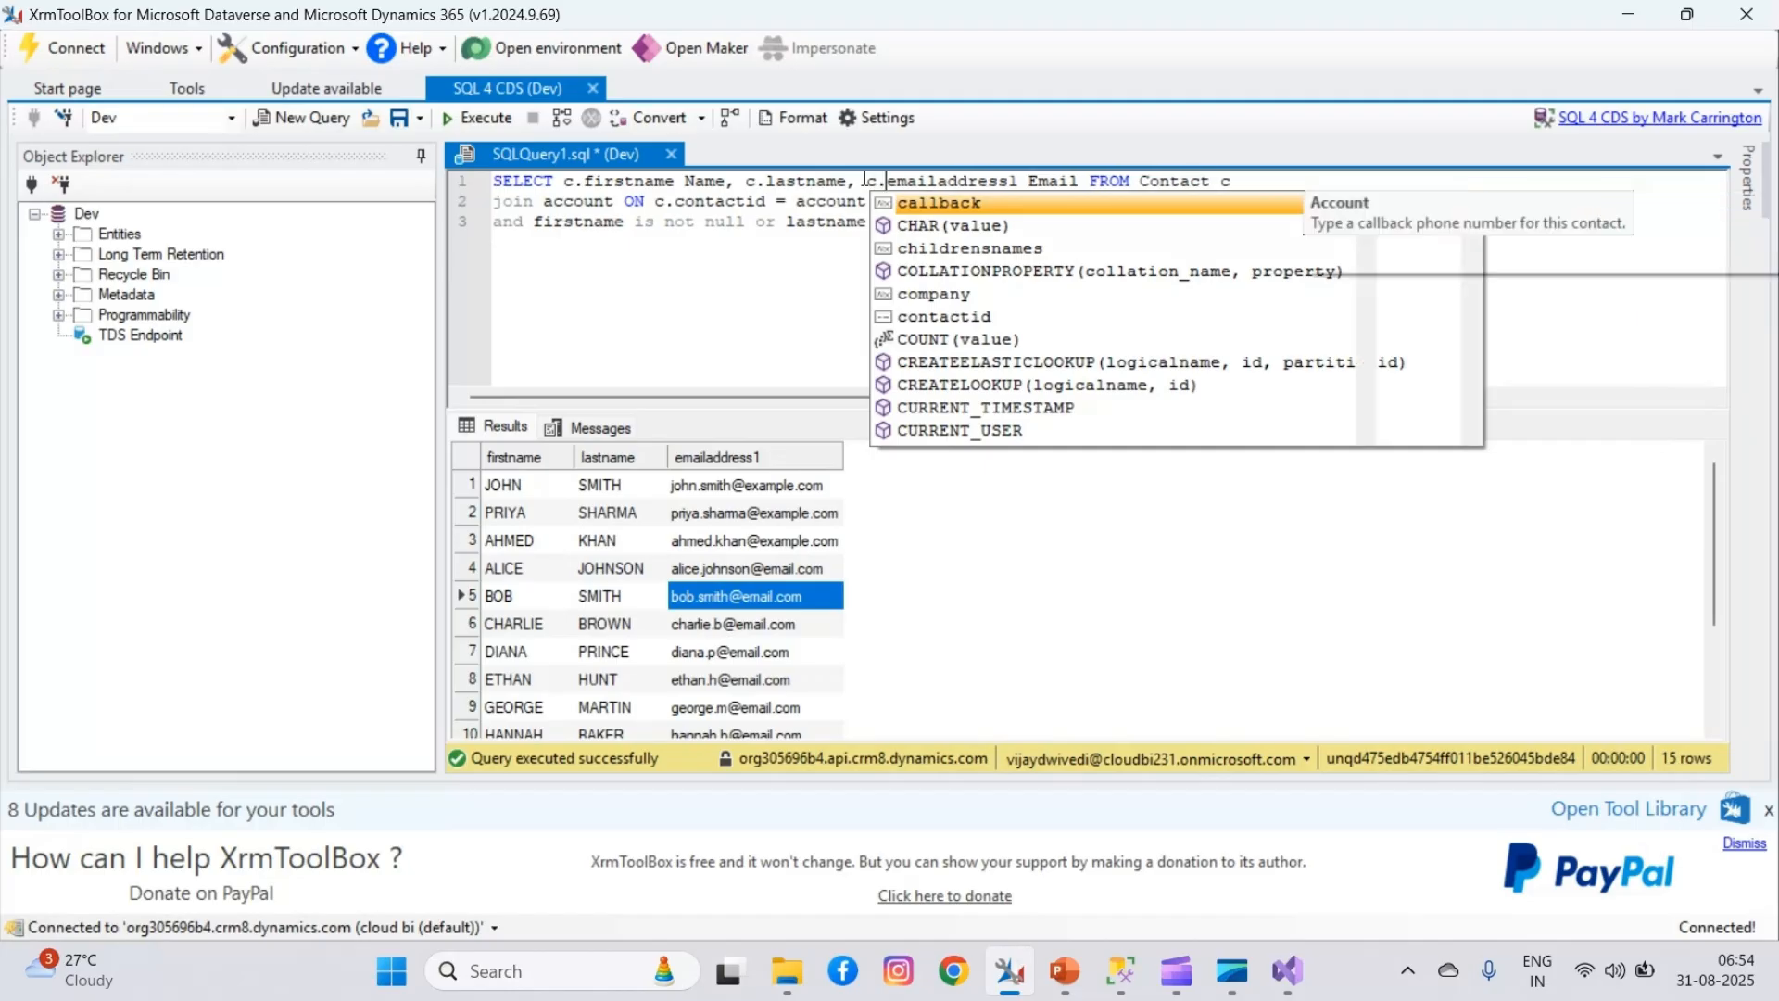
left_click(730, 274)
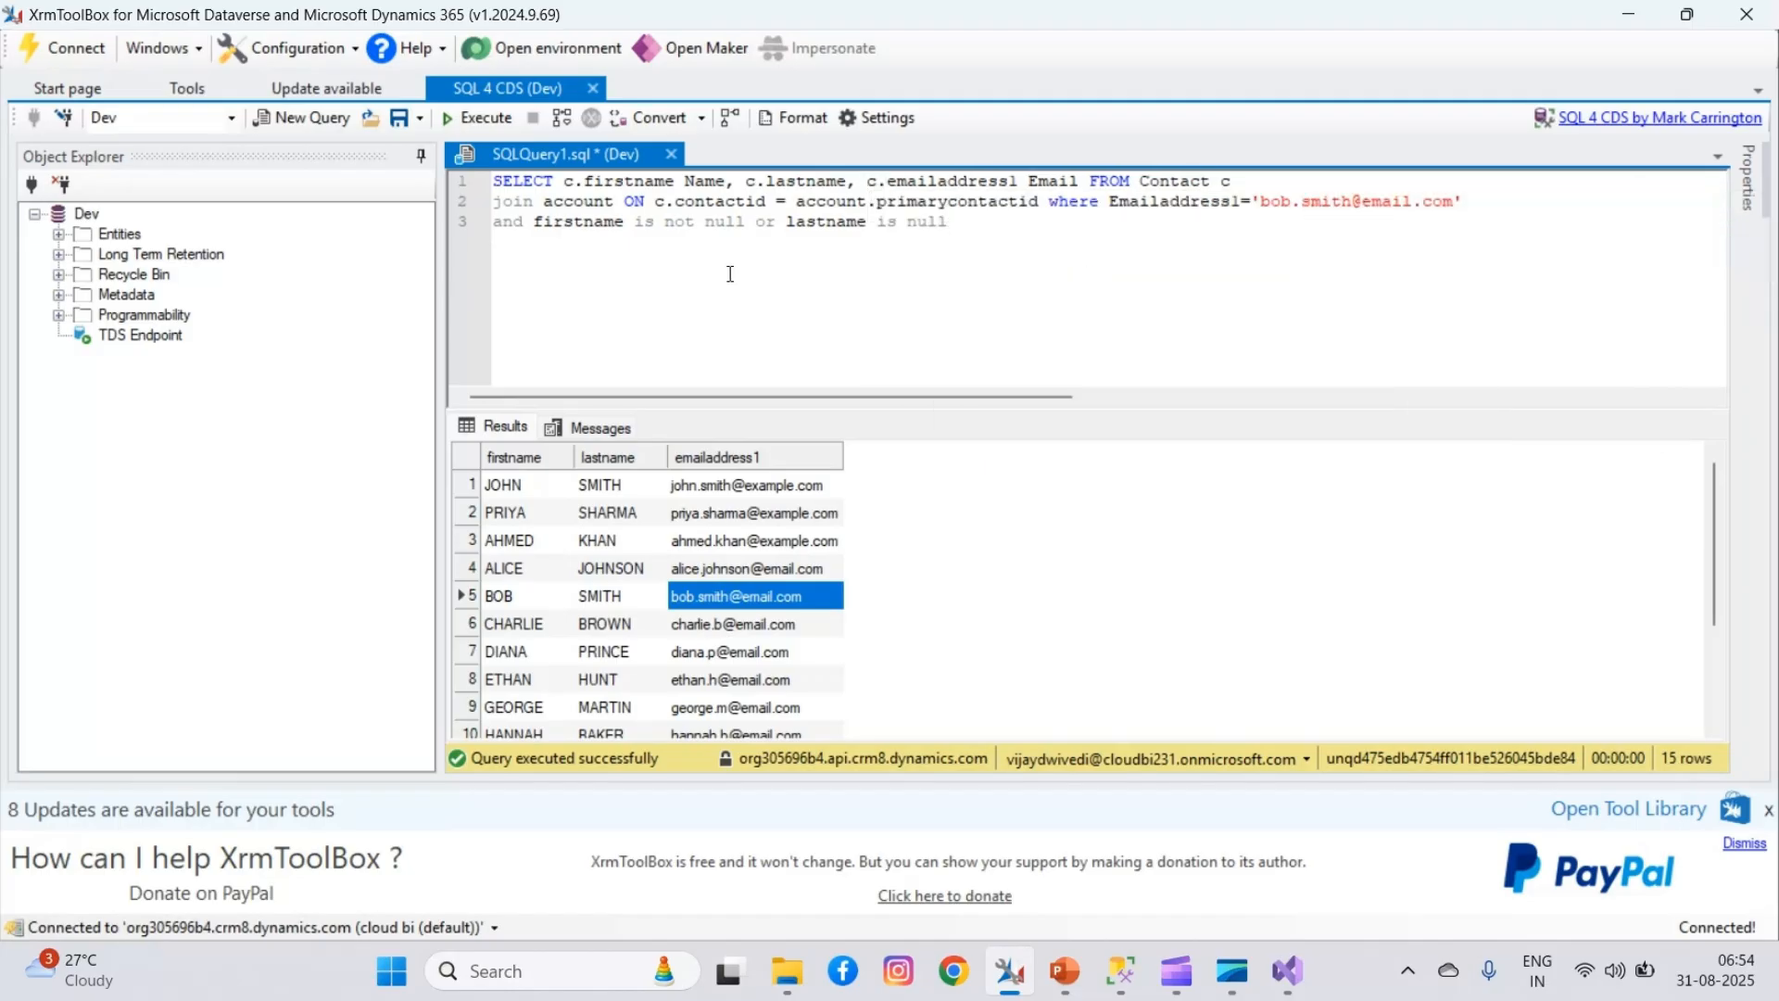
- Copy the whole join query, replace the SQL in Visual Studio's SQL-to-FetchXML converter with it and convert it
key("ctrl+a")
key("ctrl+c")
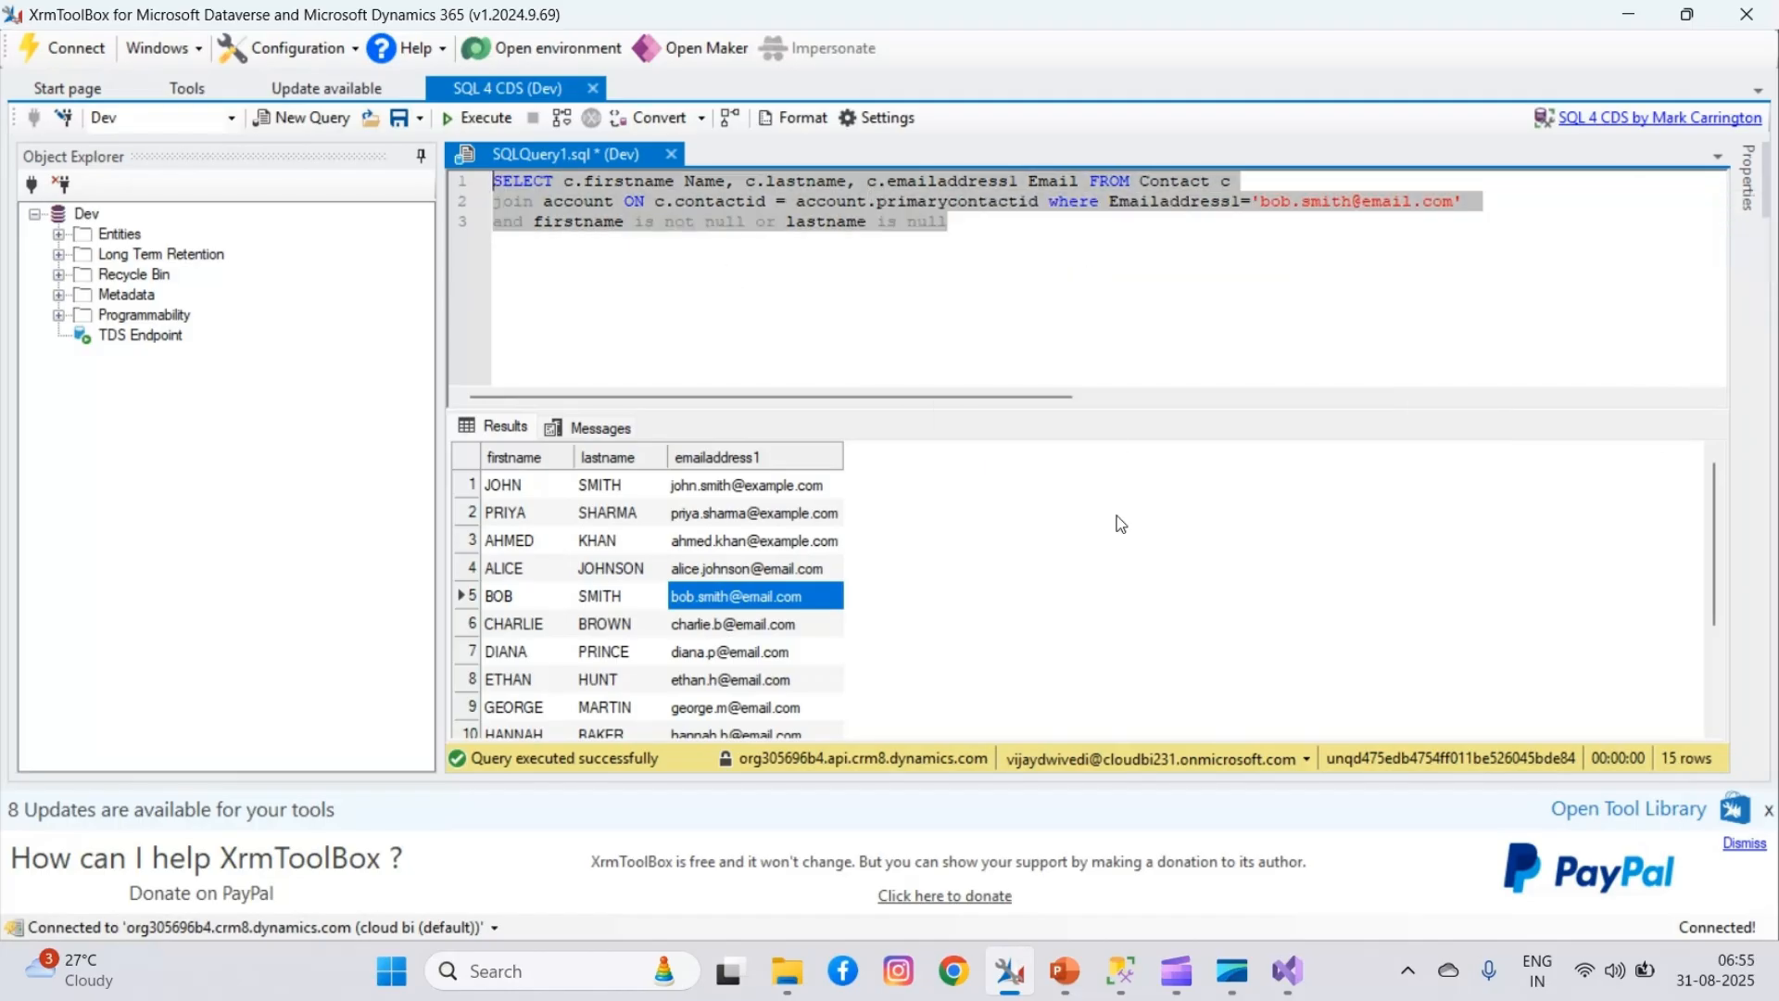
mouse_move(996, 963)
mouse_move(1288, 970)
left_click(1293, 889)
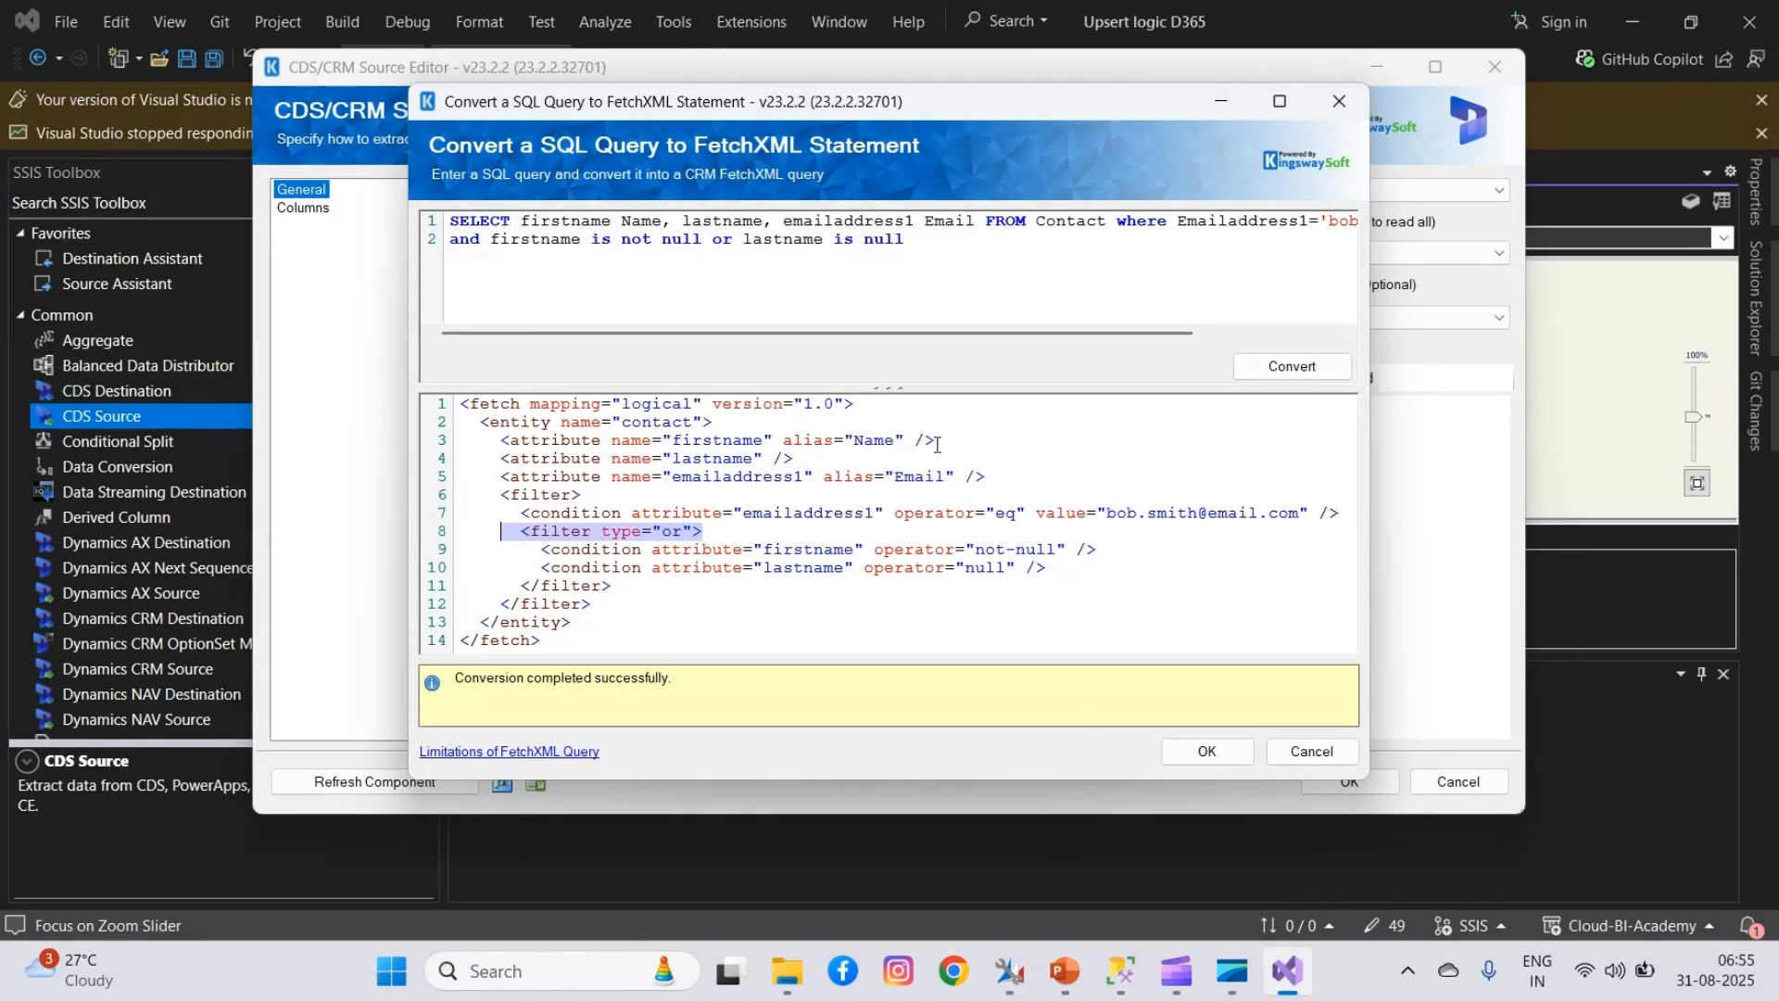
left_click(922, 264)
key("ctrl+a")
key("ctrl+v")
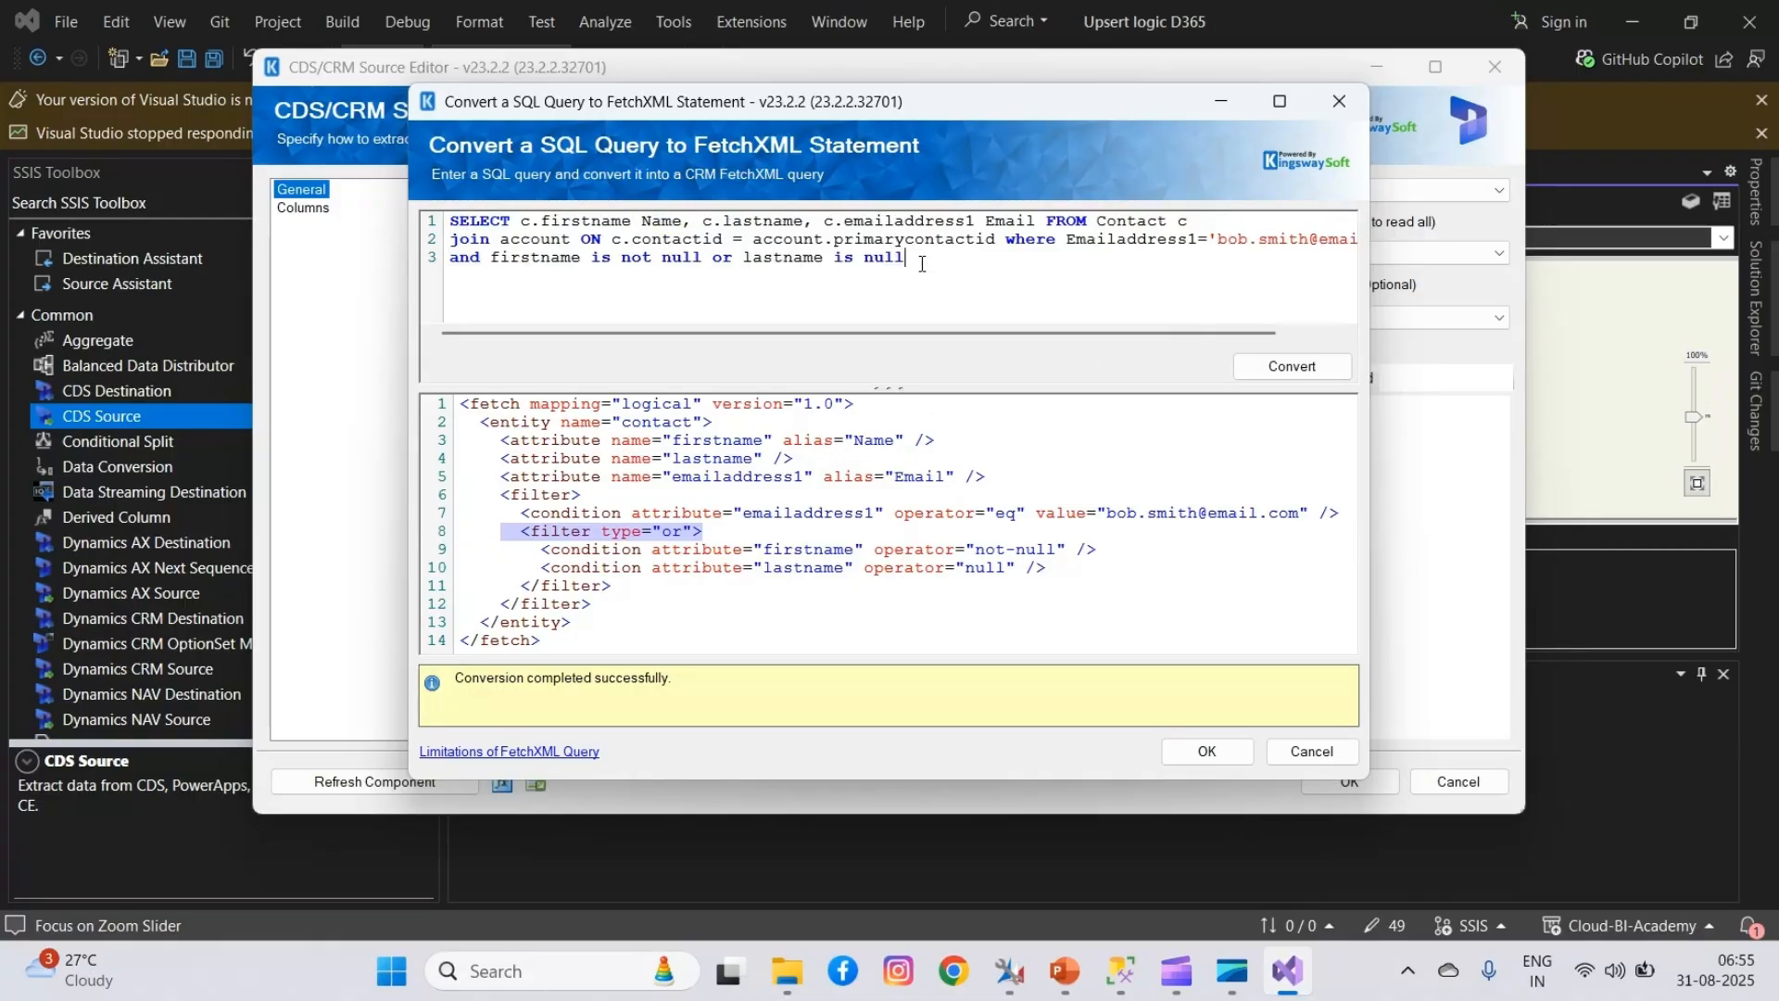
left_click(1309, 371)
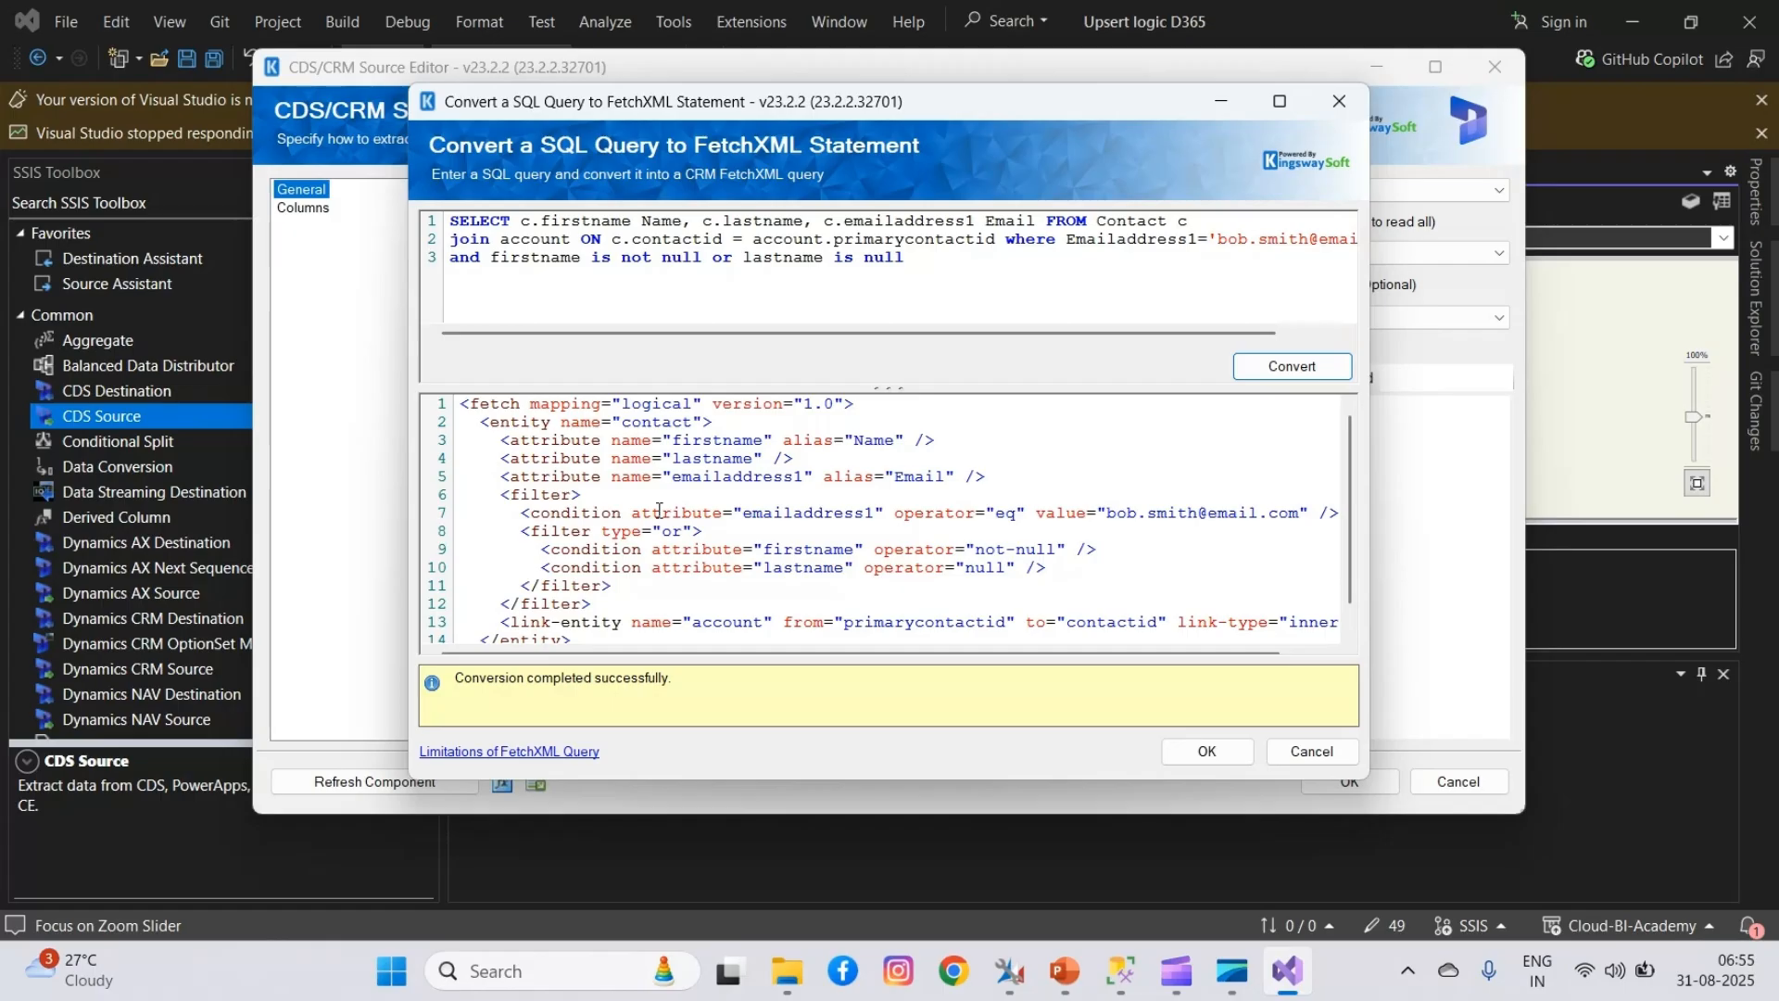
- Highlight primarycontactid in the generated link-entity line and examine the rest of that line
left_click(911, 627)
double_click(911, 626)
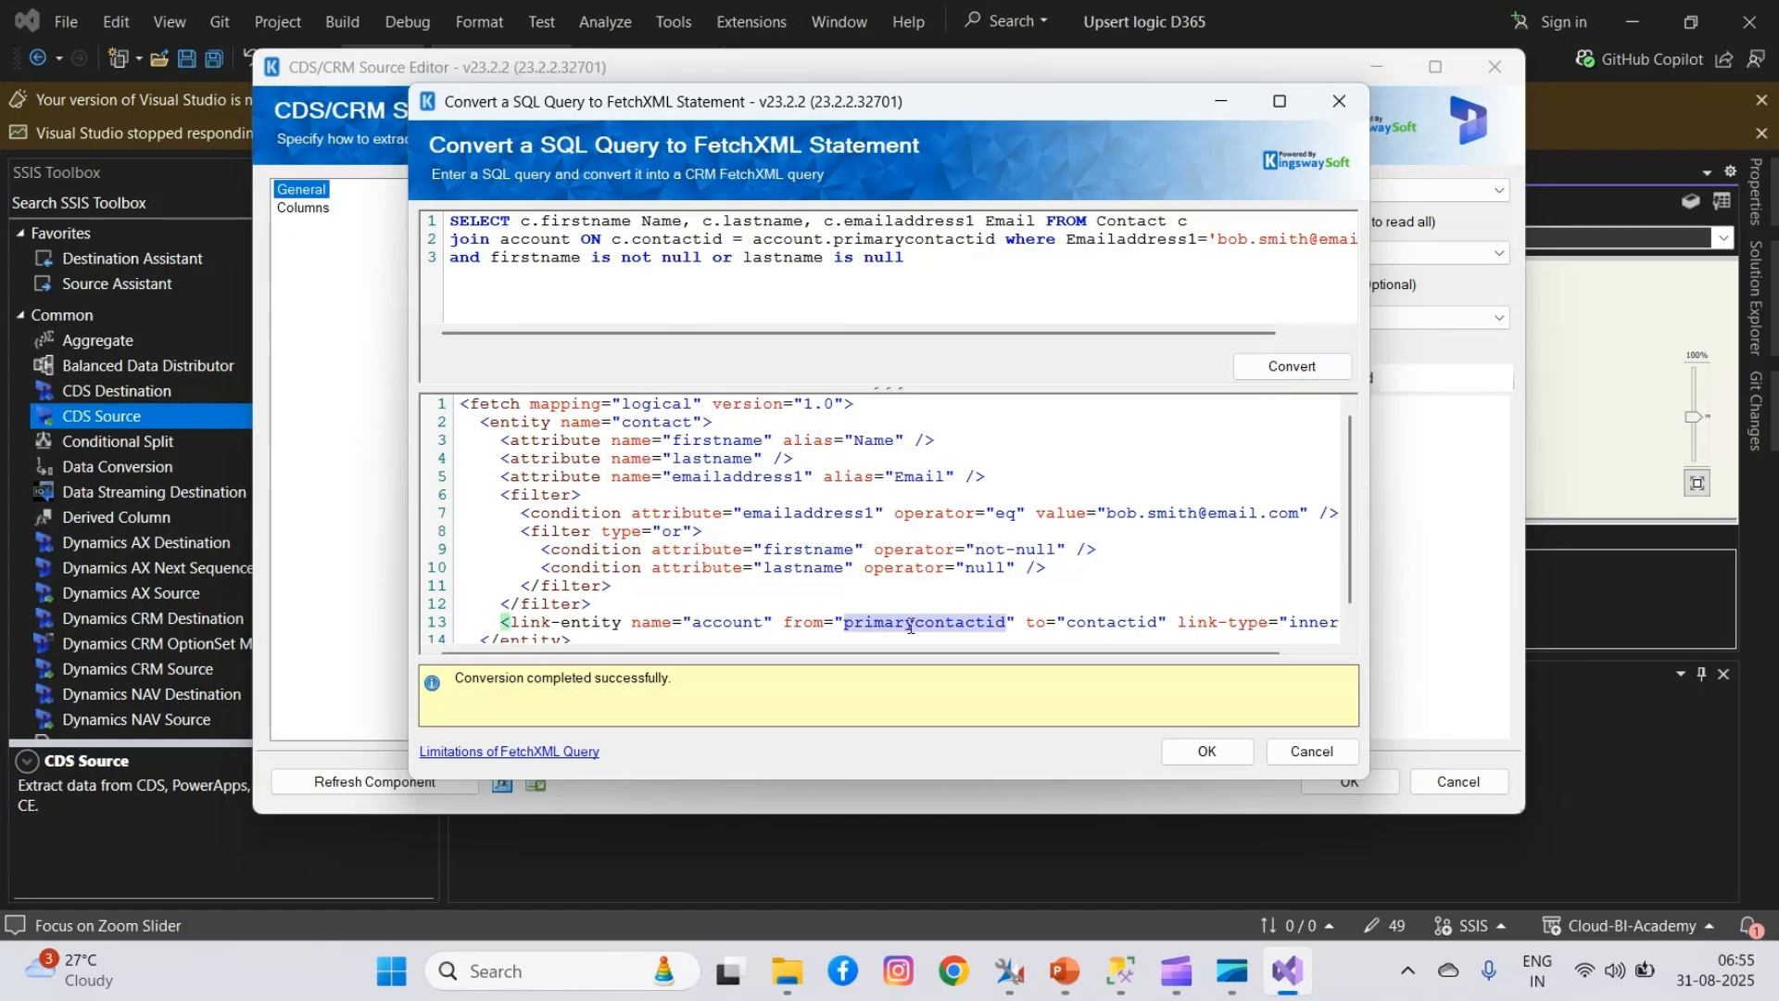
left_click_drag(904, 652, 1030, 652)
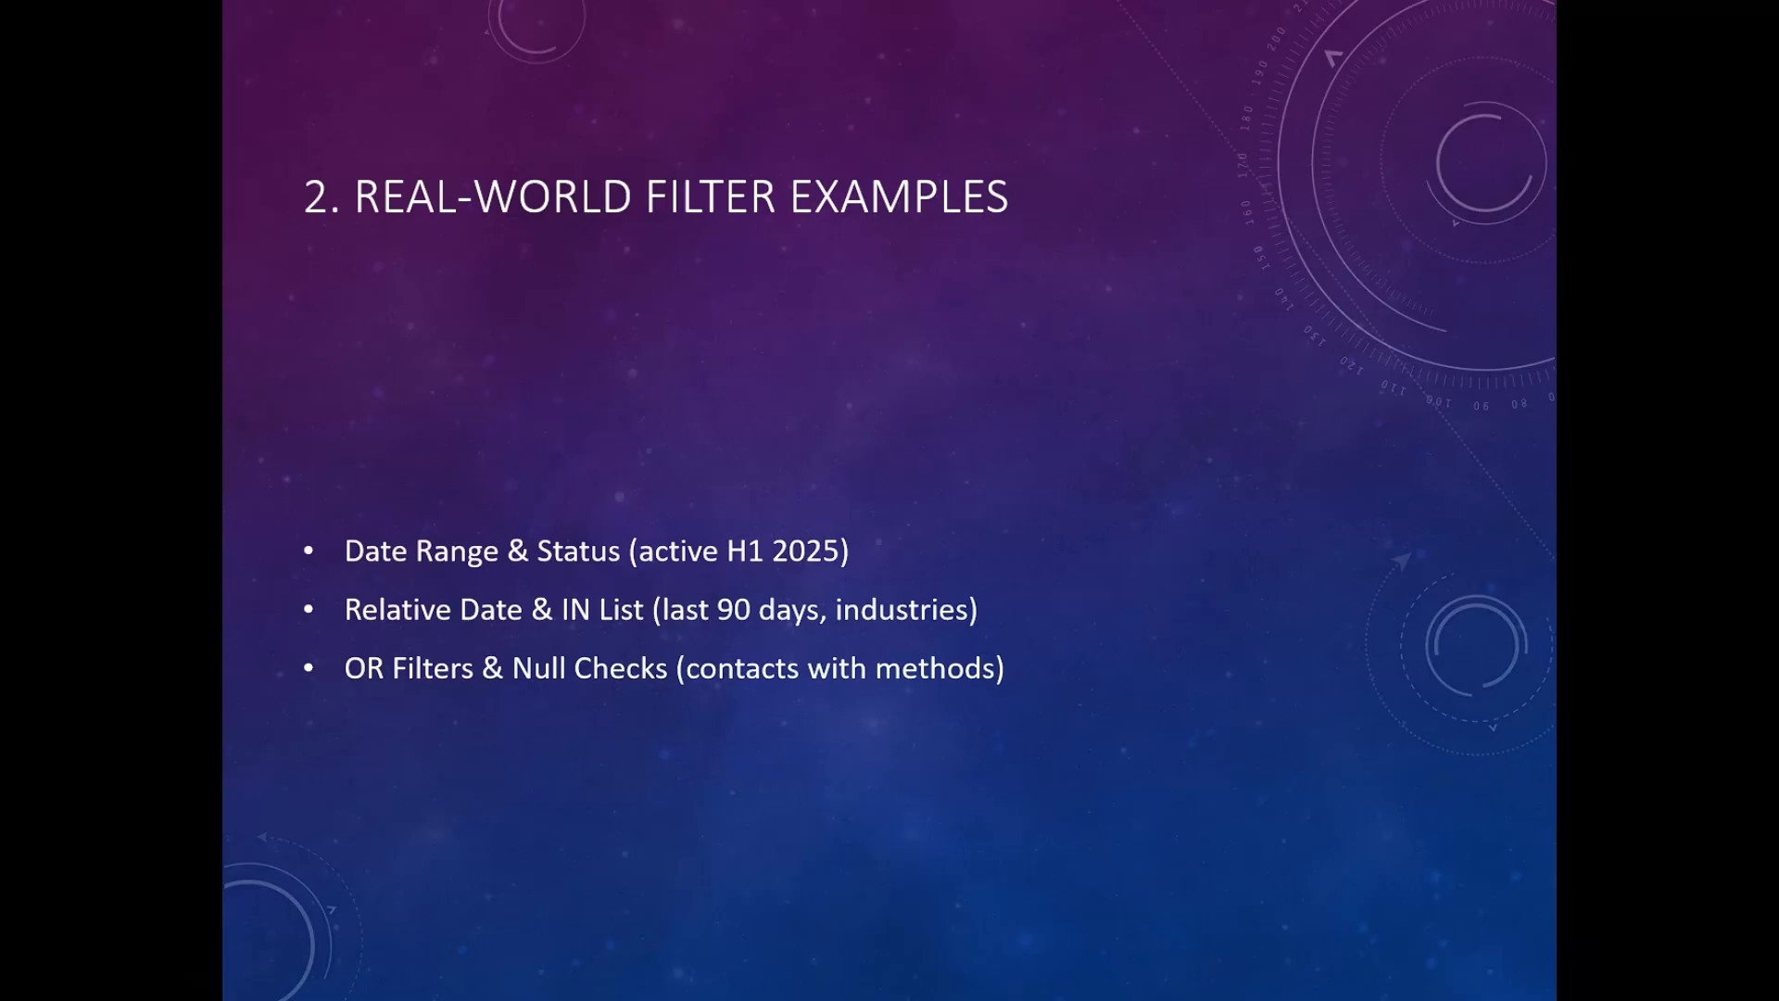
key("Right")
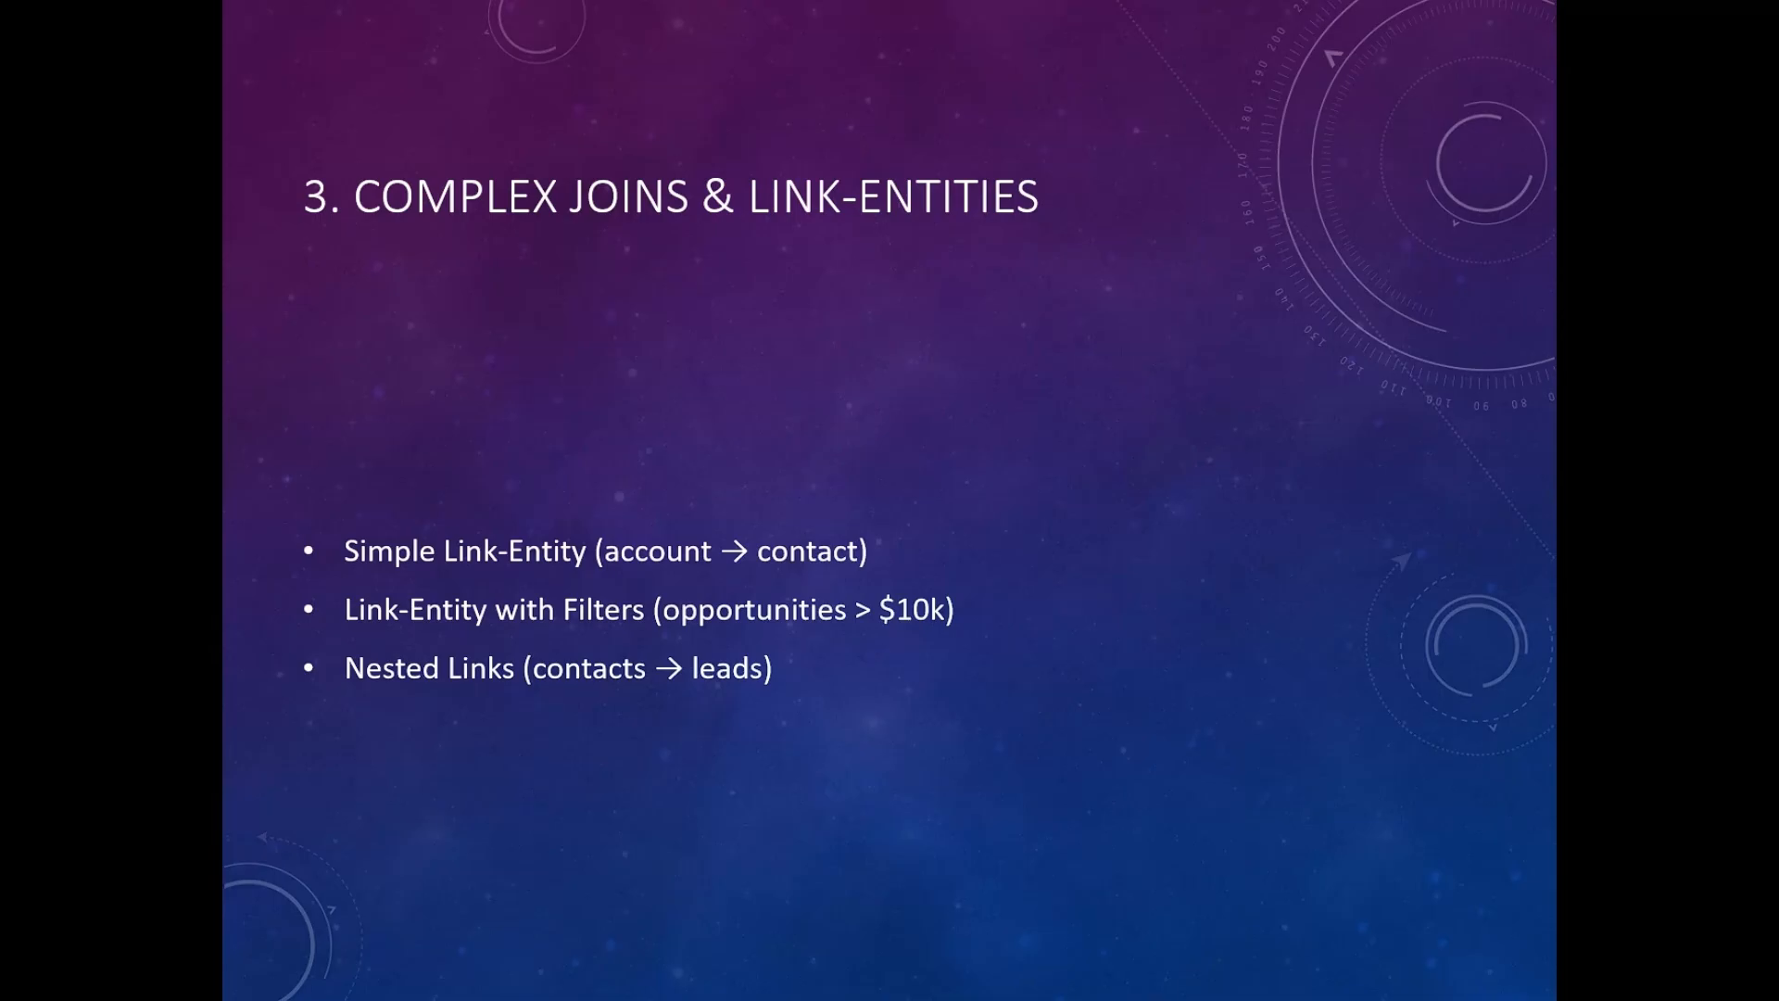
key("Right")
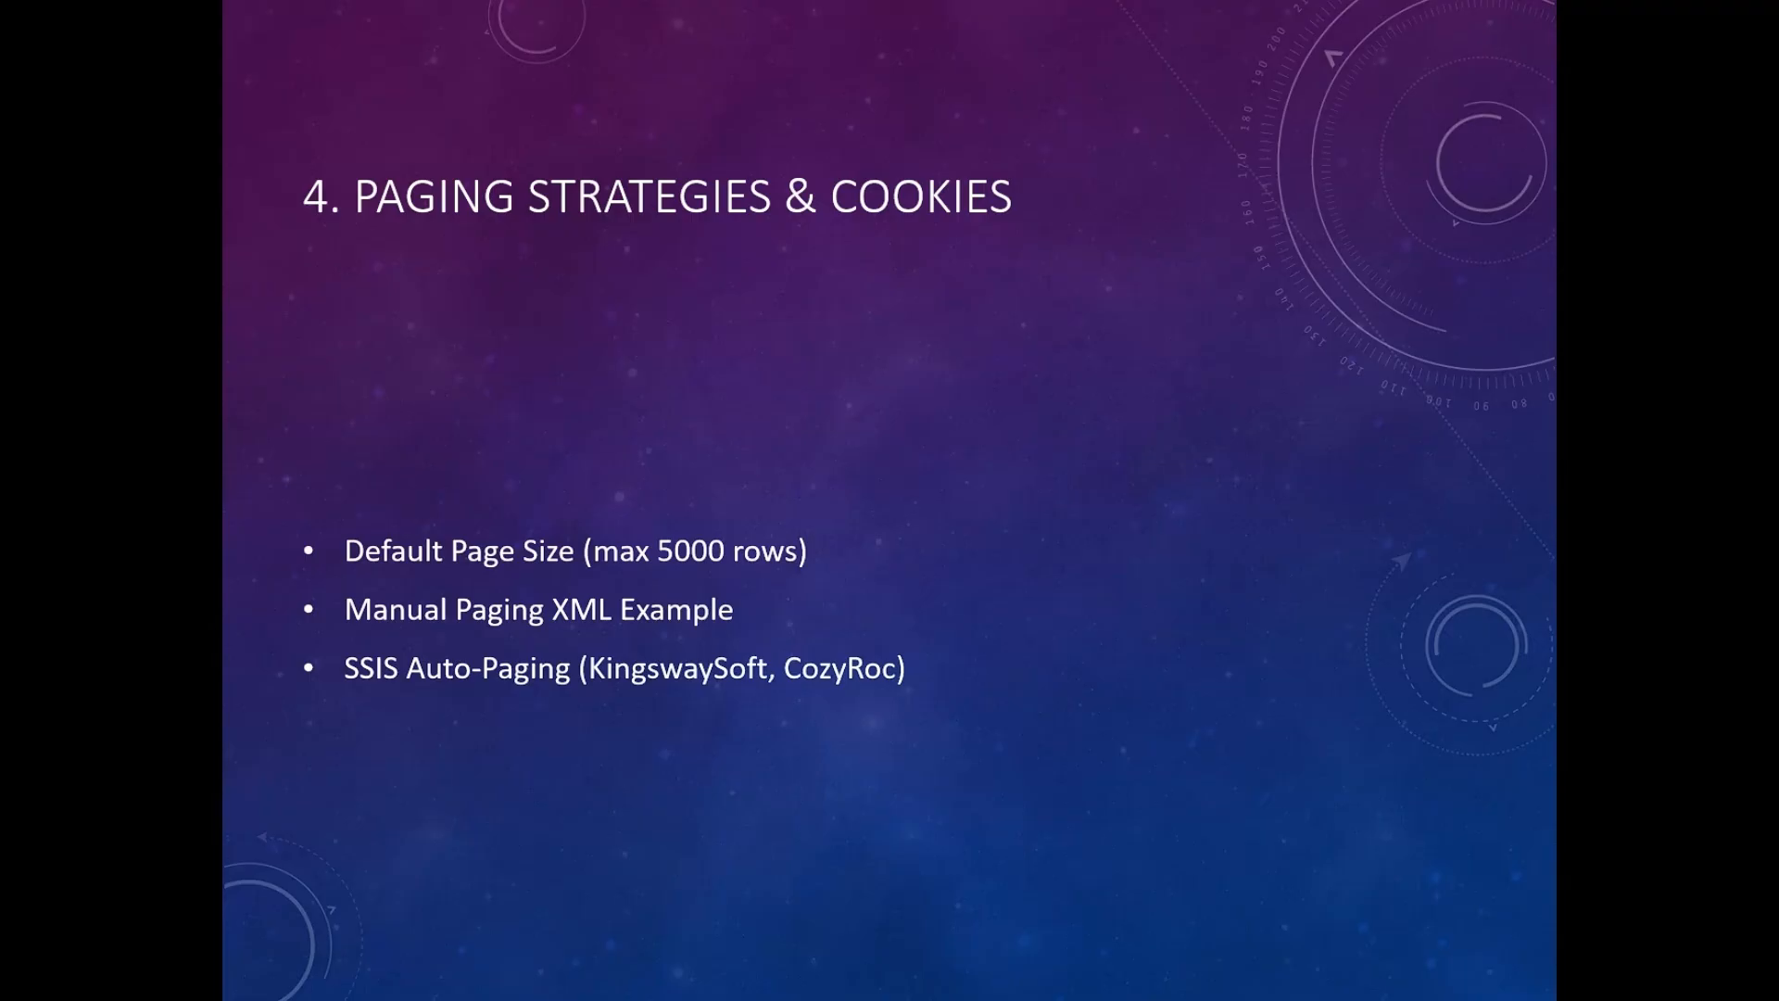
key("Right")
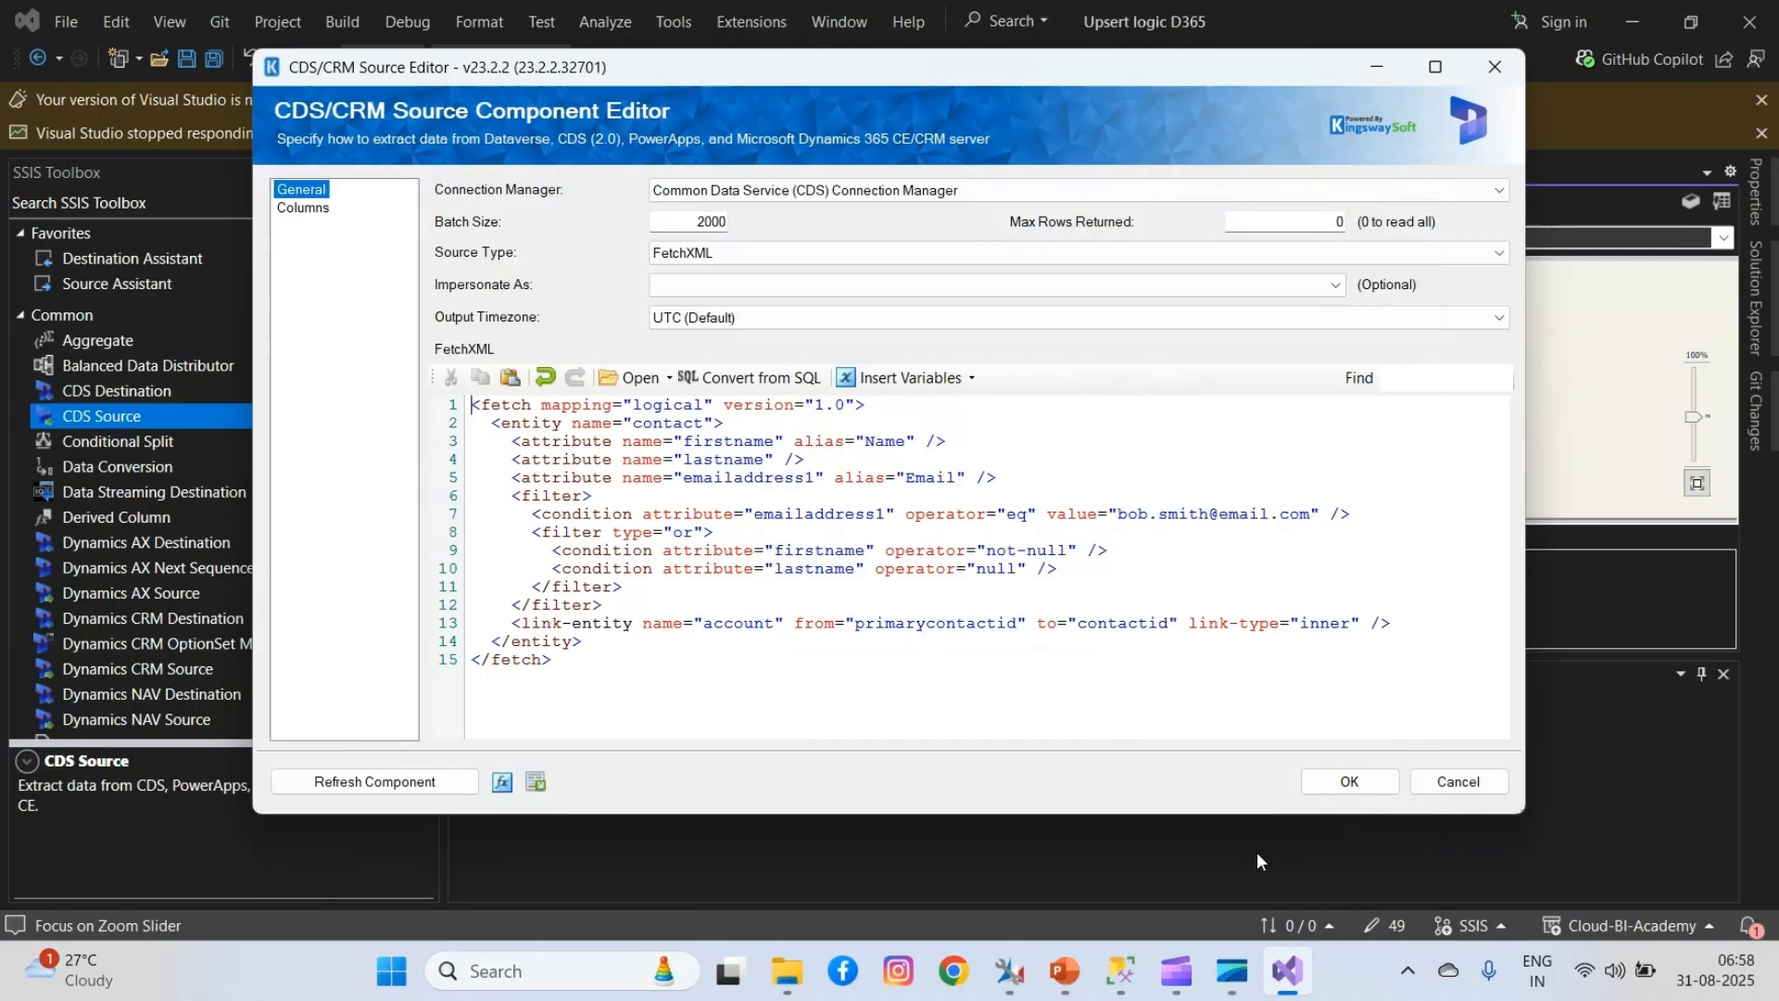
- Accept the CDS source settings with the joined FetchXML and reopen the Upsert_Guid data flow from the control flow
left_click(1343, 783)
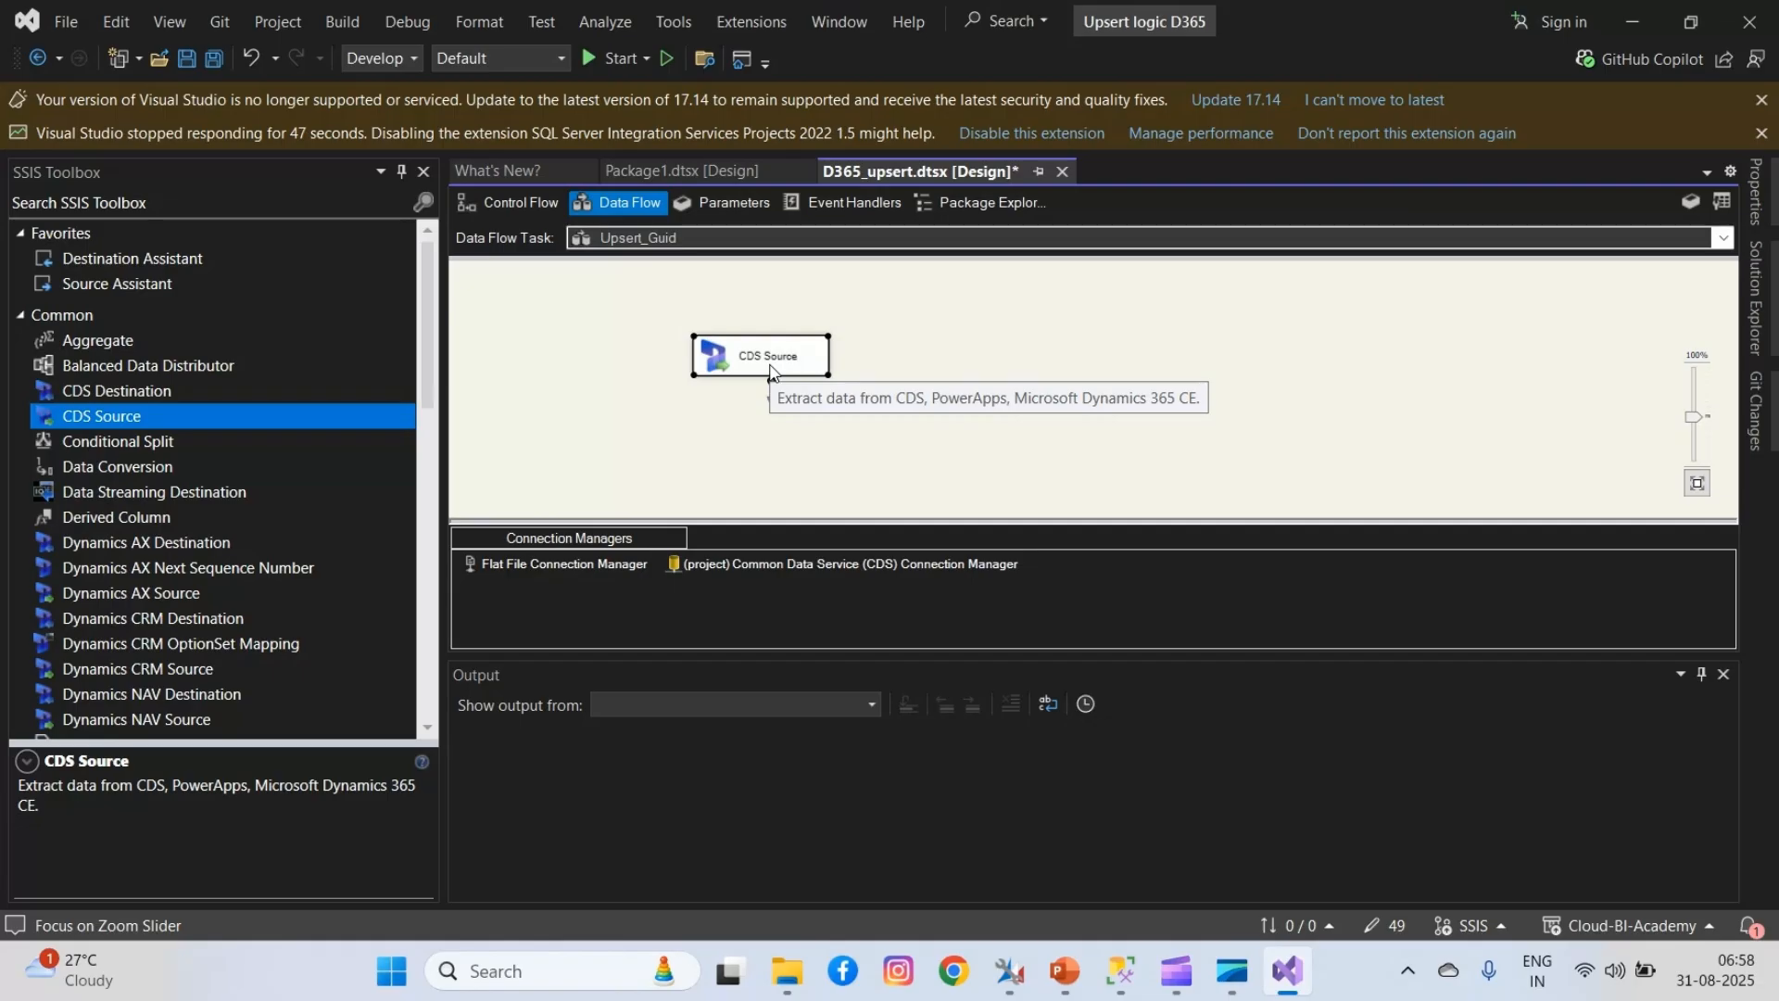
left_click(528, 202)
left_click(894, 350)
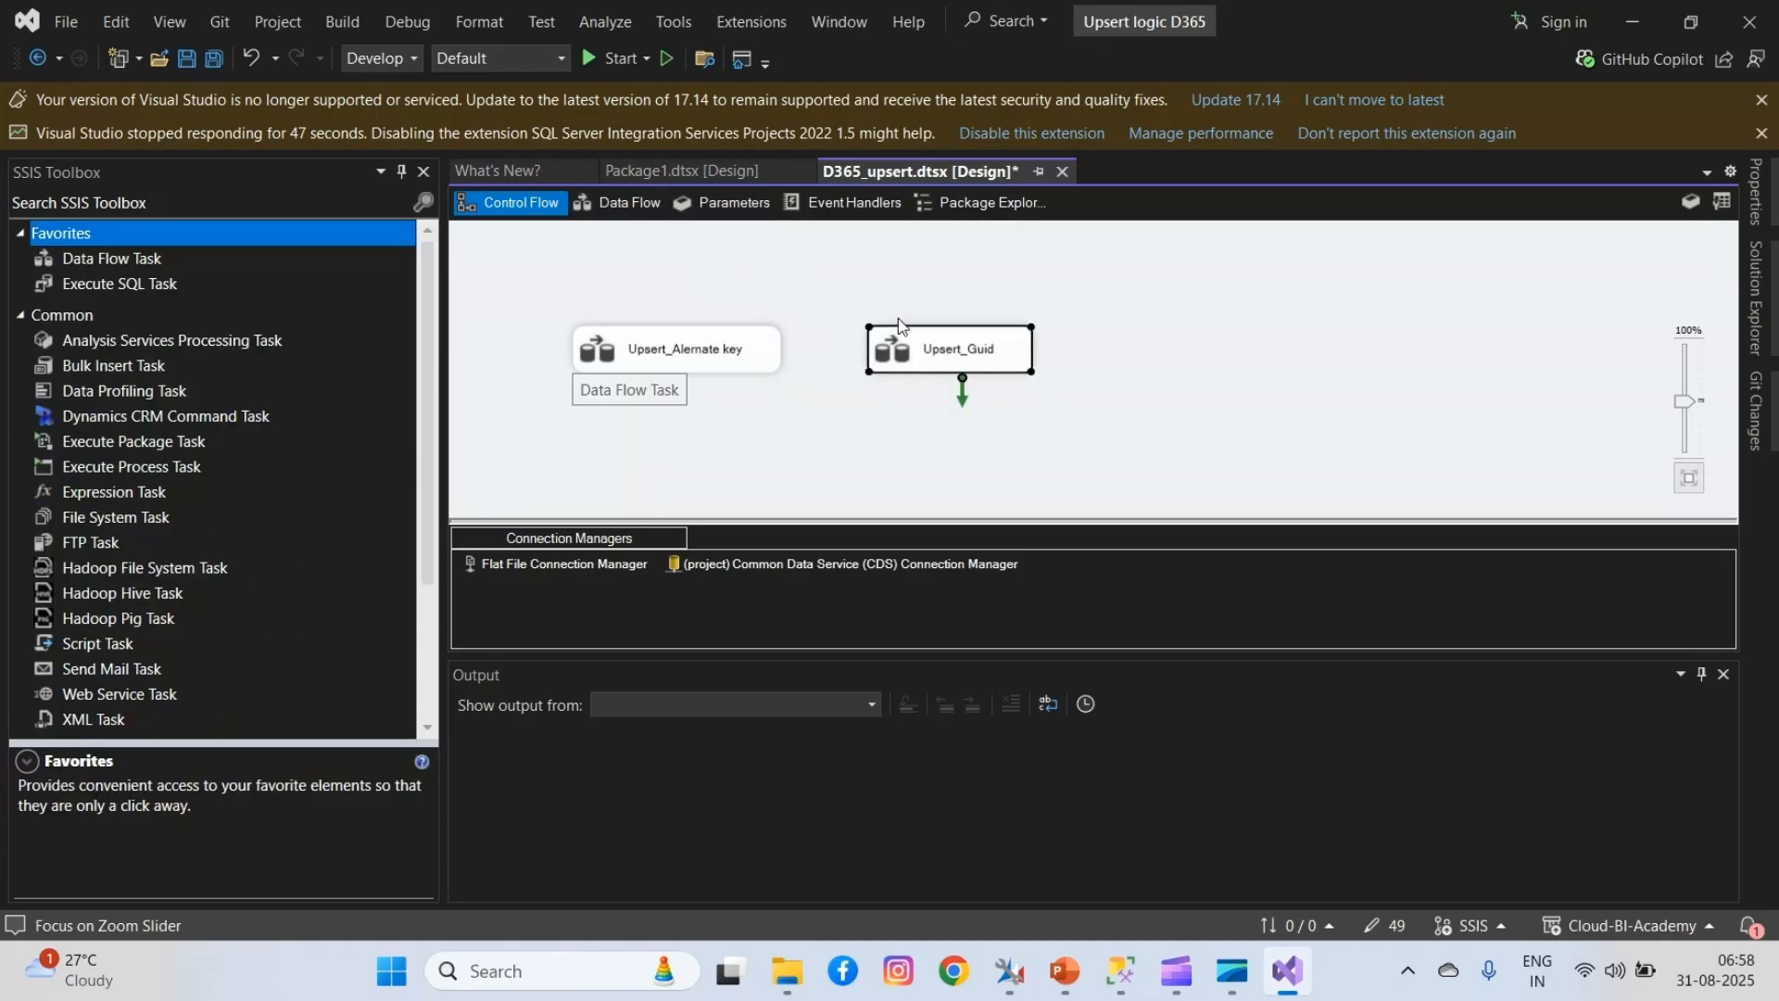
double_click(949, 362)
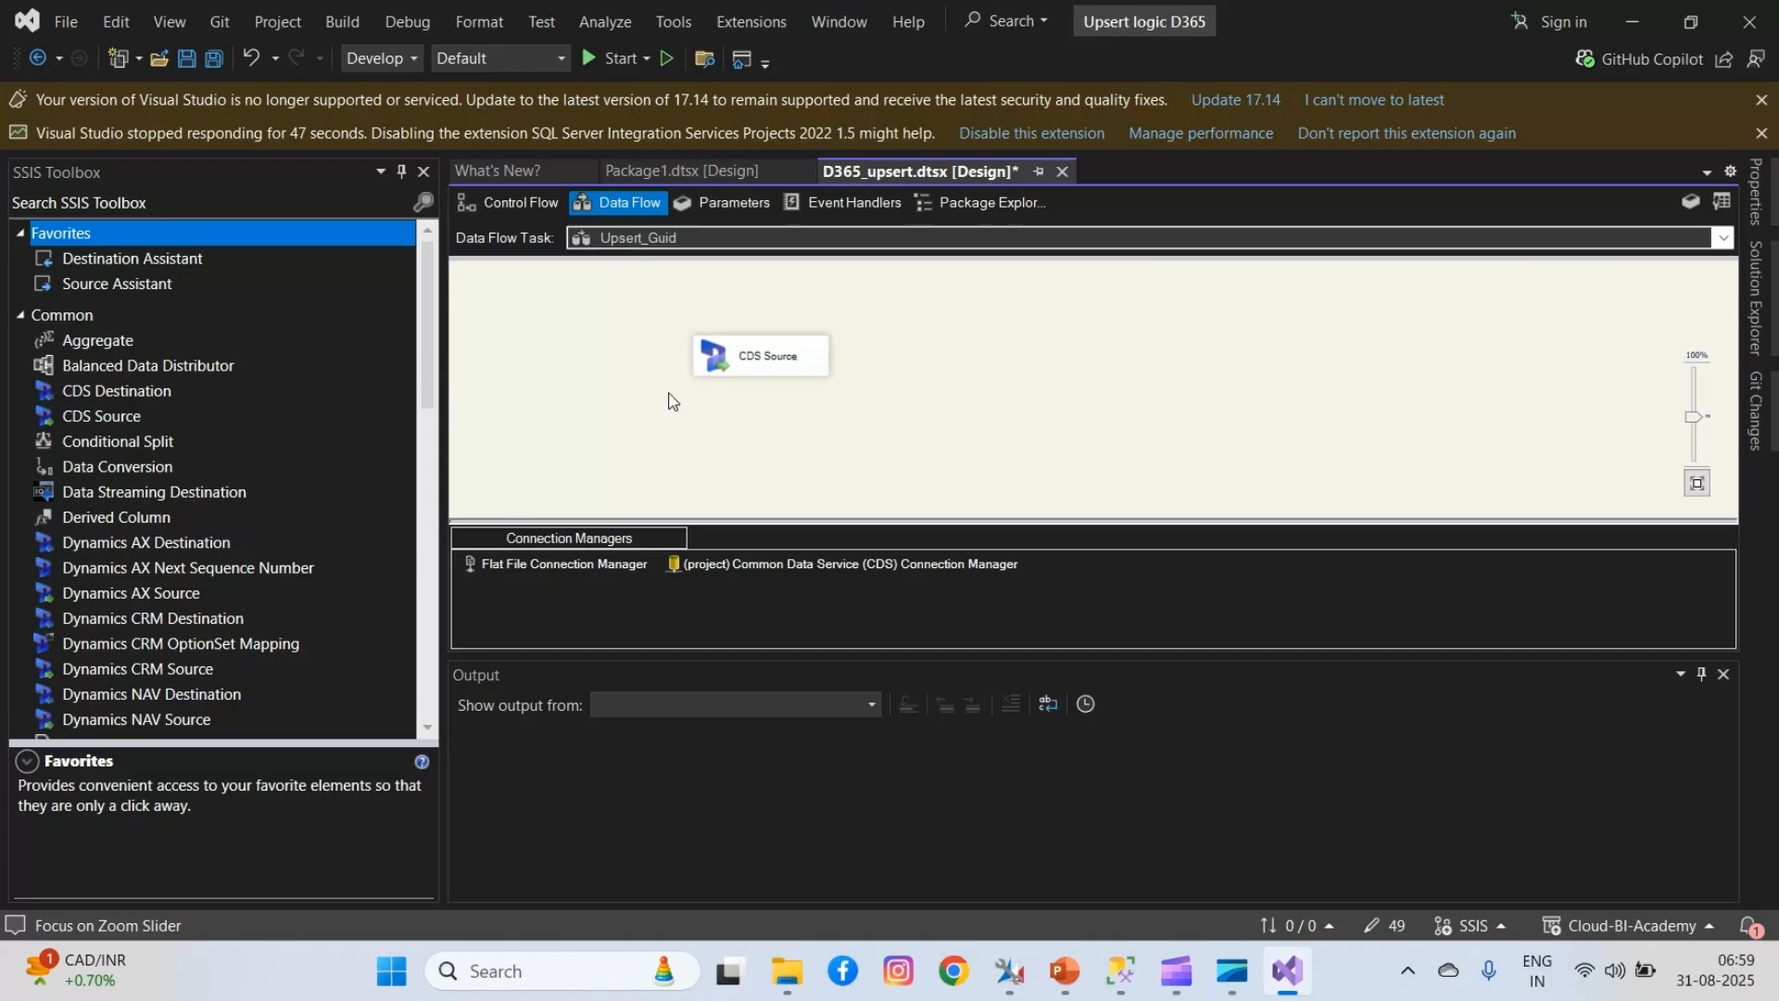
- Reopen the CDS source, review its output columns, and set the batch size to 5000
double_click(761, 358)
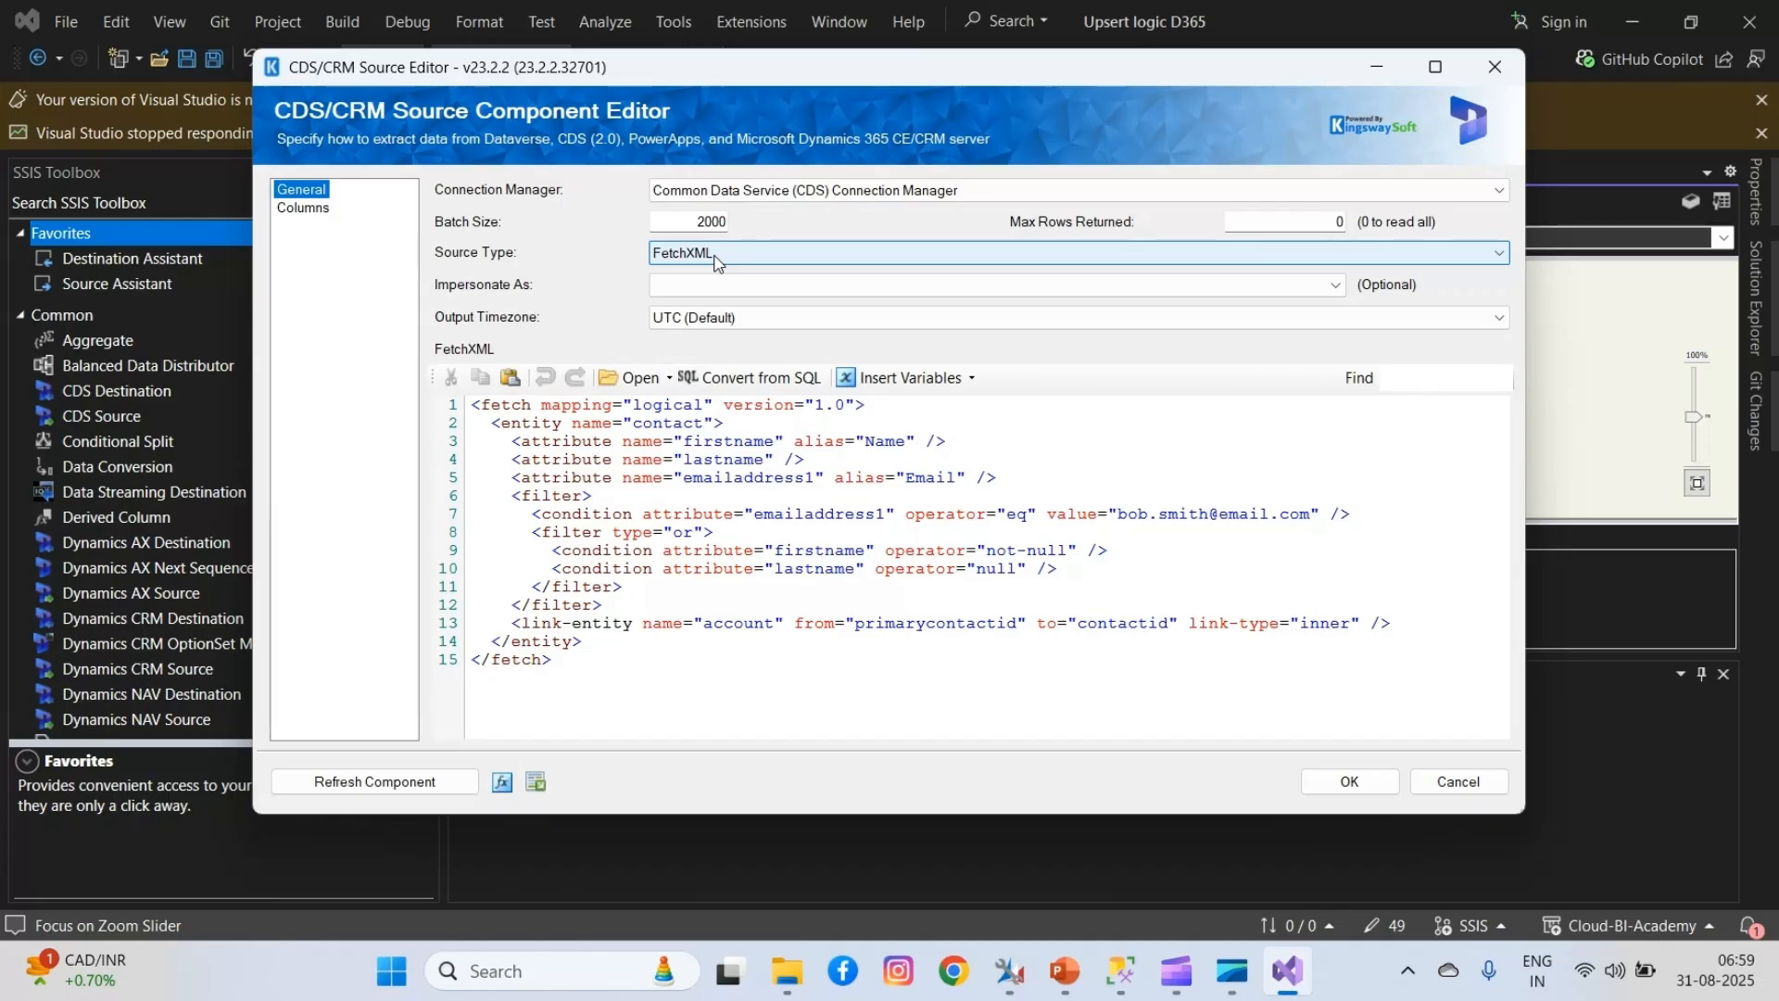
left_click(317, 209)
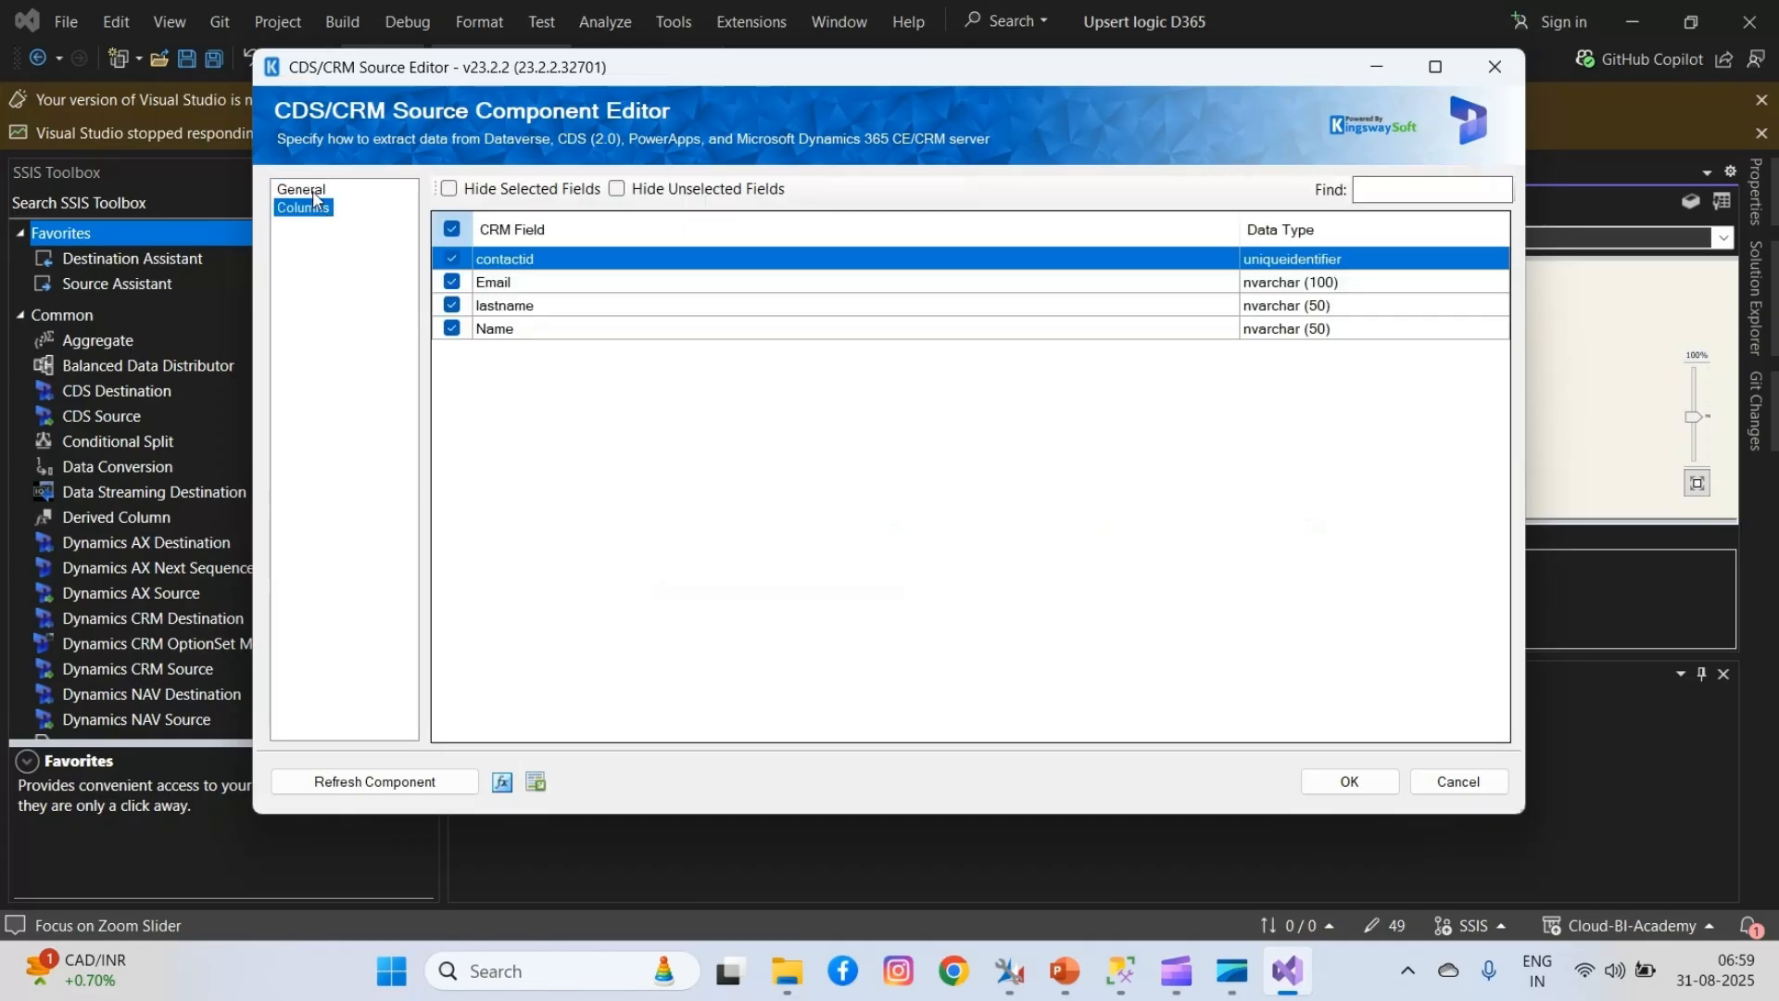
left_click(315, 194)
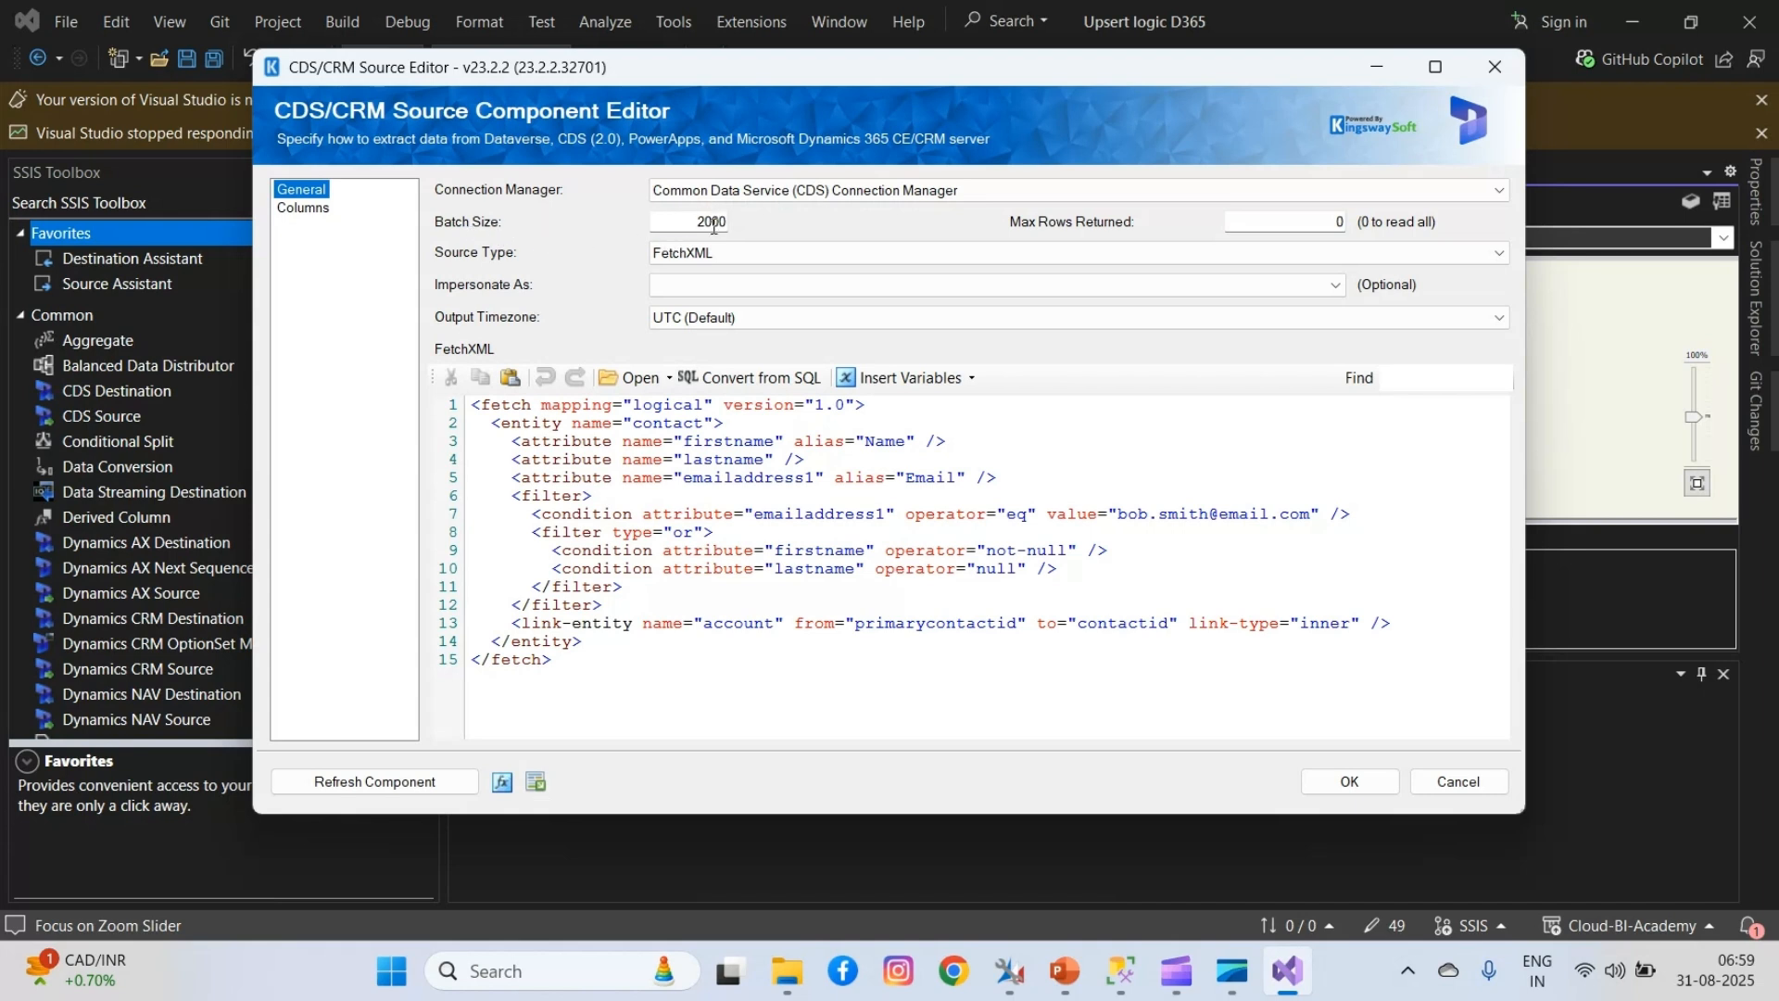
double_click(713, 225)
type("5000")
left_click(1234, 221)
left_click(1349, 784)
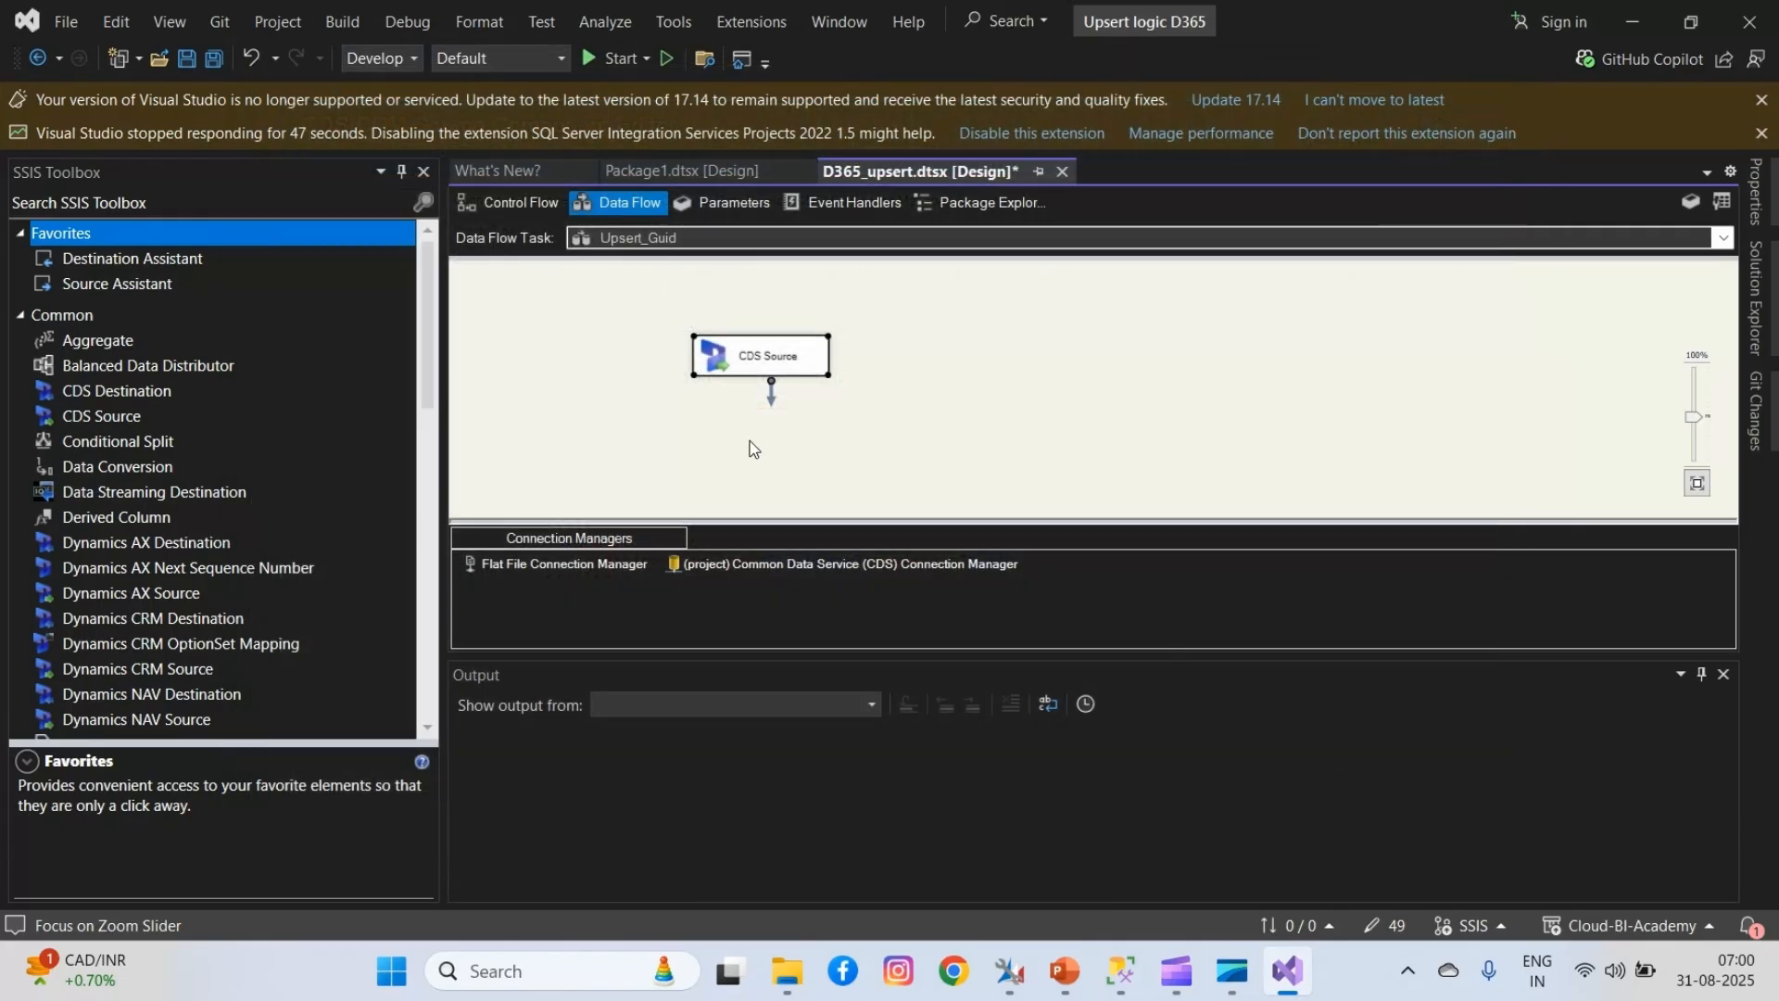
- Add an OLE DB Destination to the Upsert_Guid data flow and select the CDS source
left_click(423, 384)
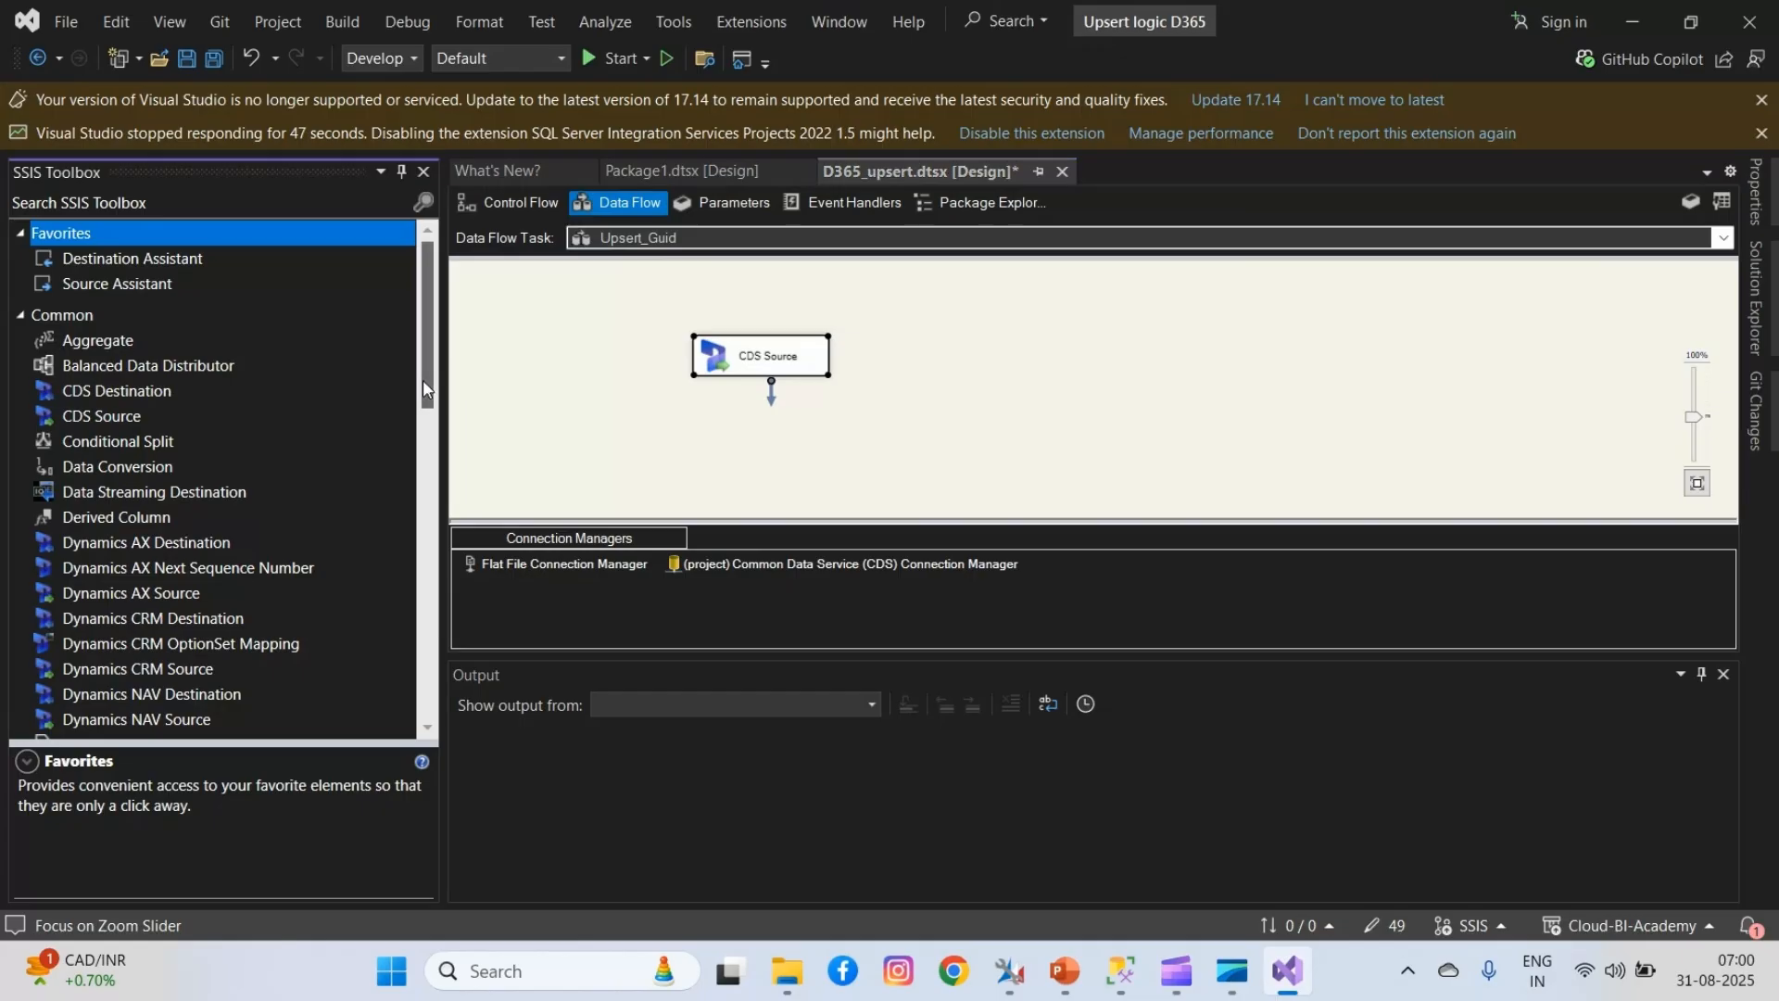
left_click_drag(423, 380, 455, 702)
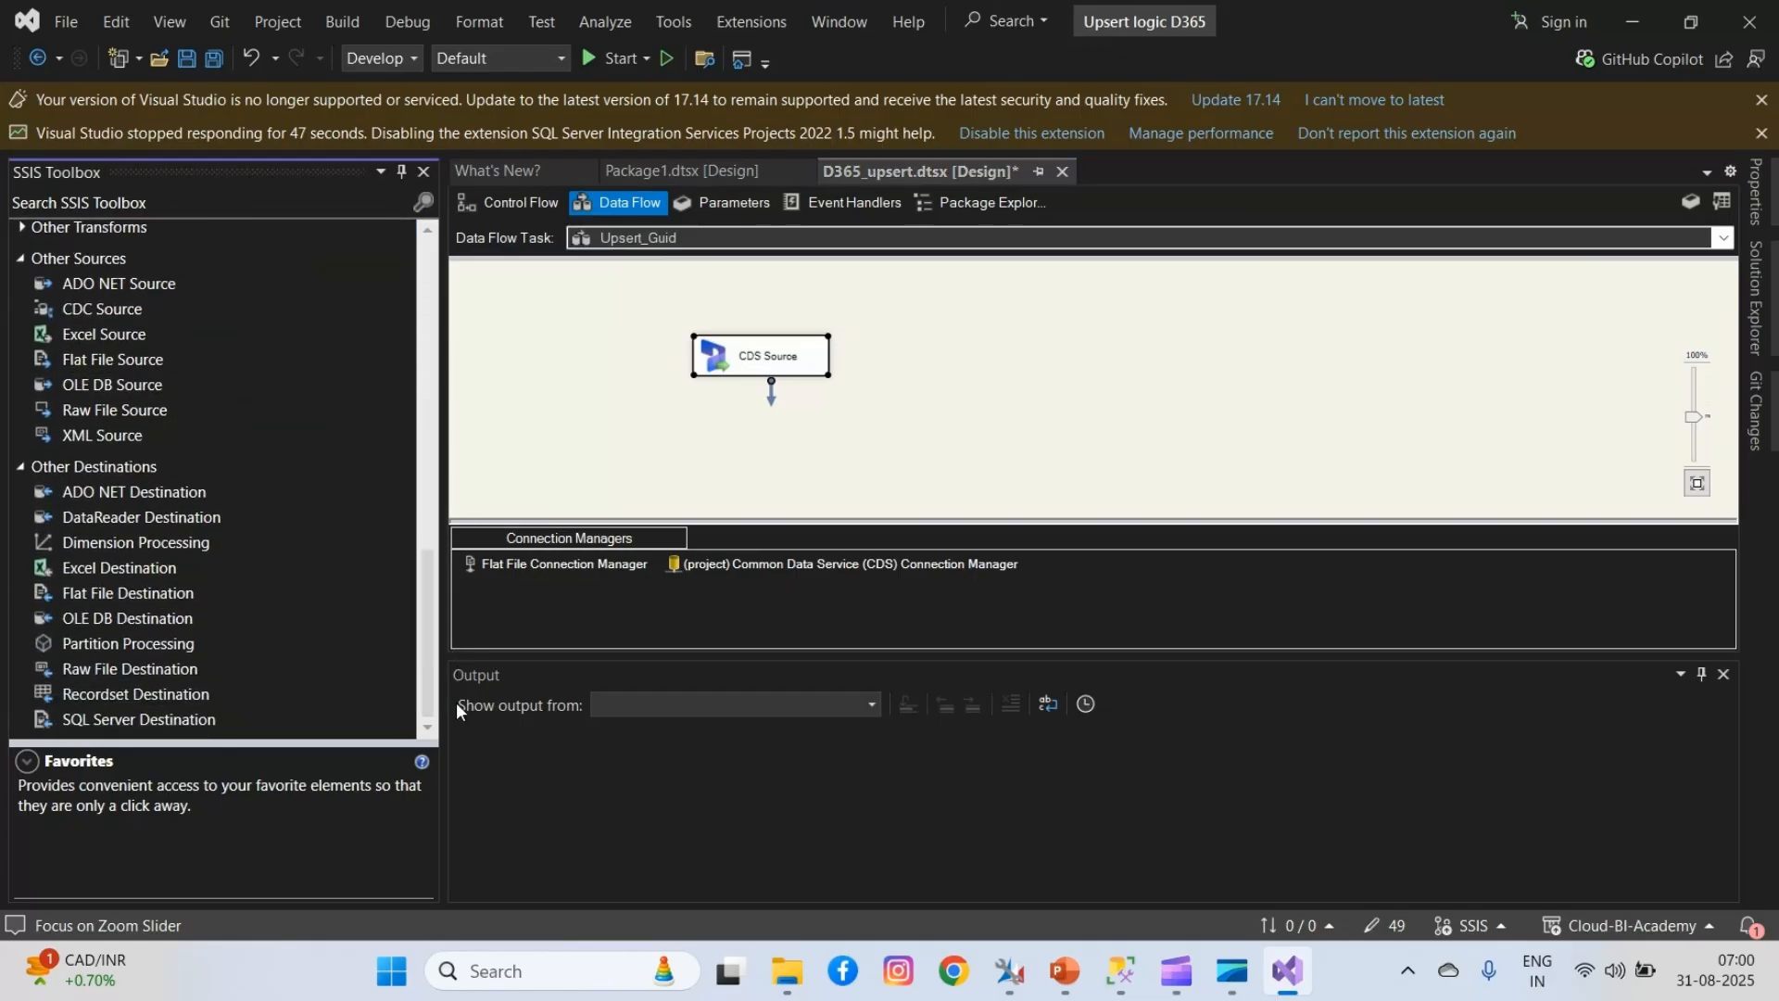
left_click(171, 616)
left_click_drag(153, 628, 982, 399)
left_click(757, 356)
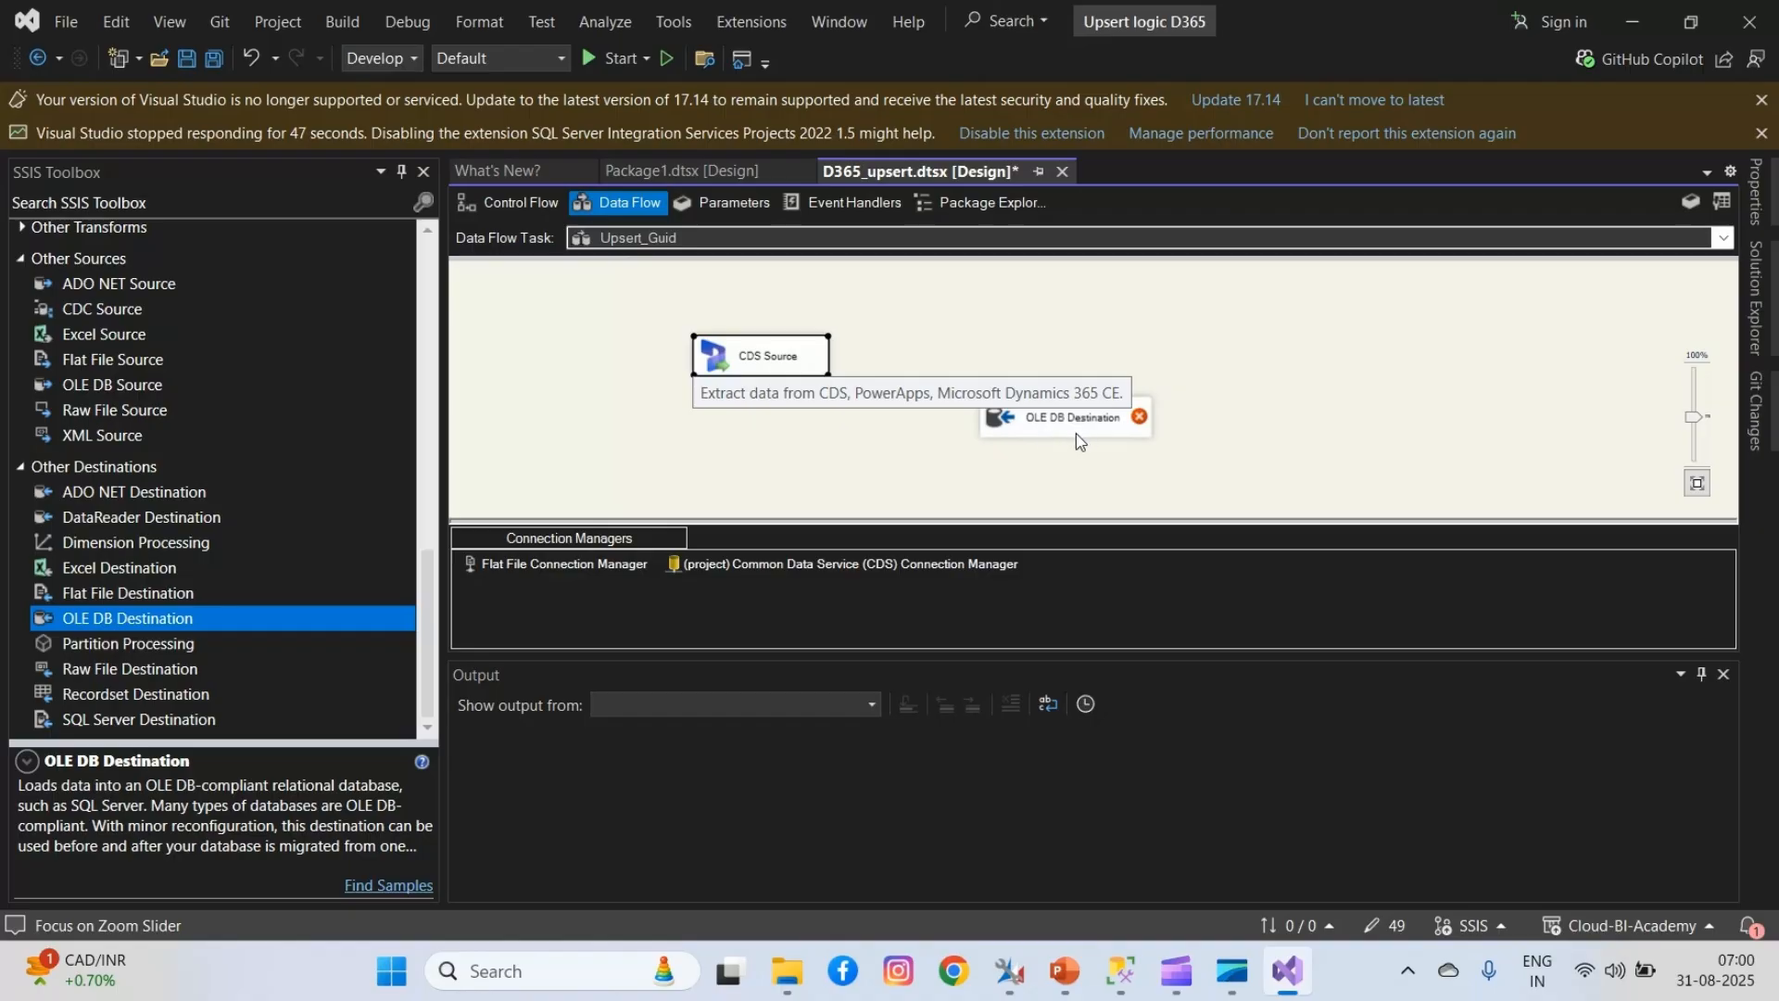
- Connect the CDS Source to the OLE DB Destination and assign the SQLEXPRESS Cloud BI Academy connection to the destination
left_click_drag(748, 389, 1099, 428)
double_click(1101, 428)
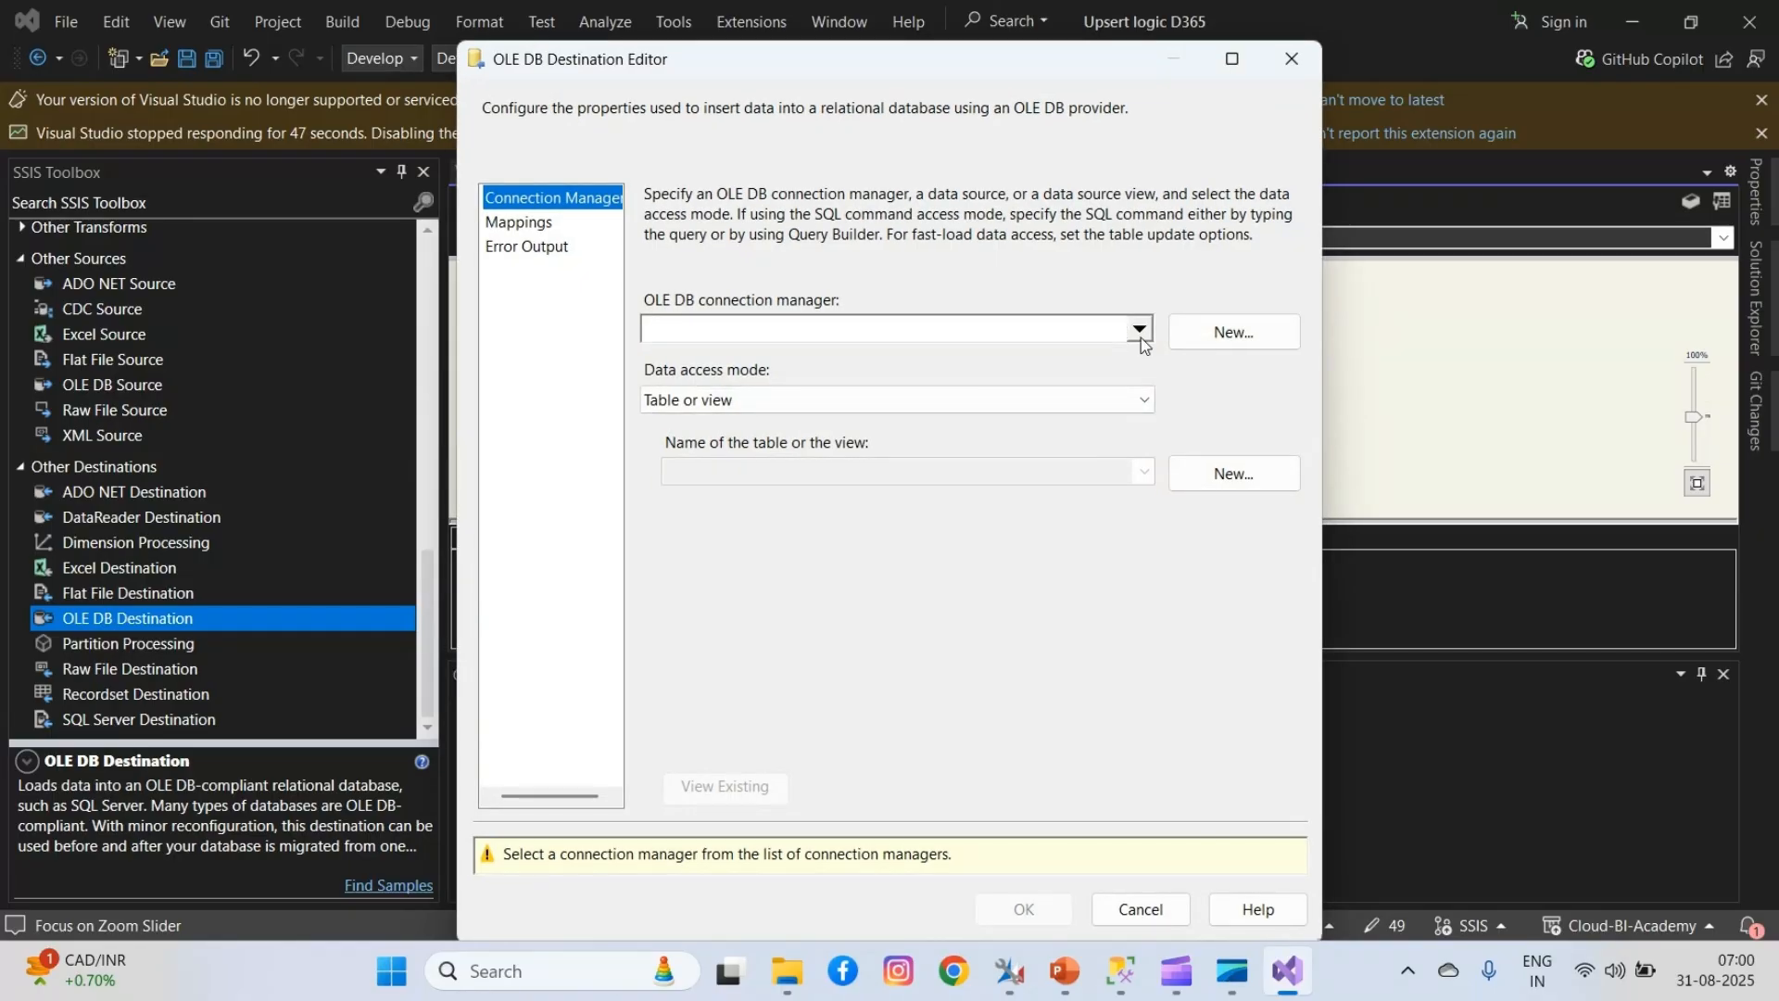
left_click(1141, 337)
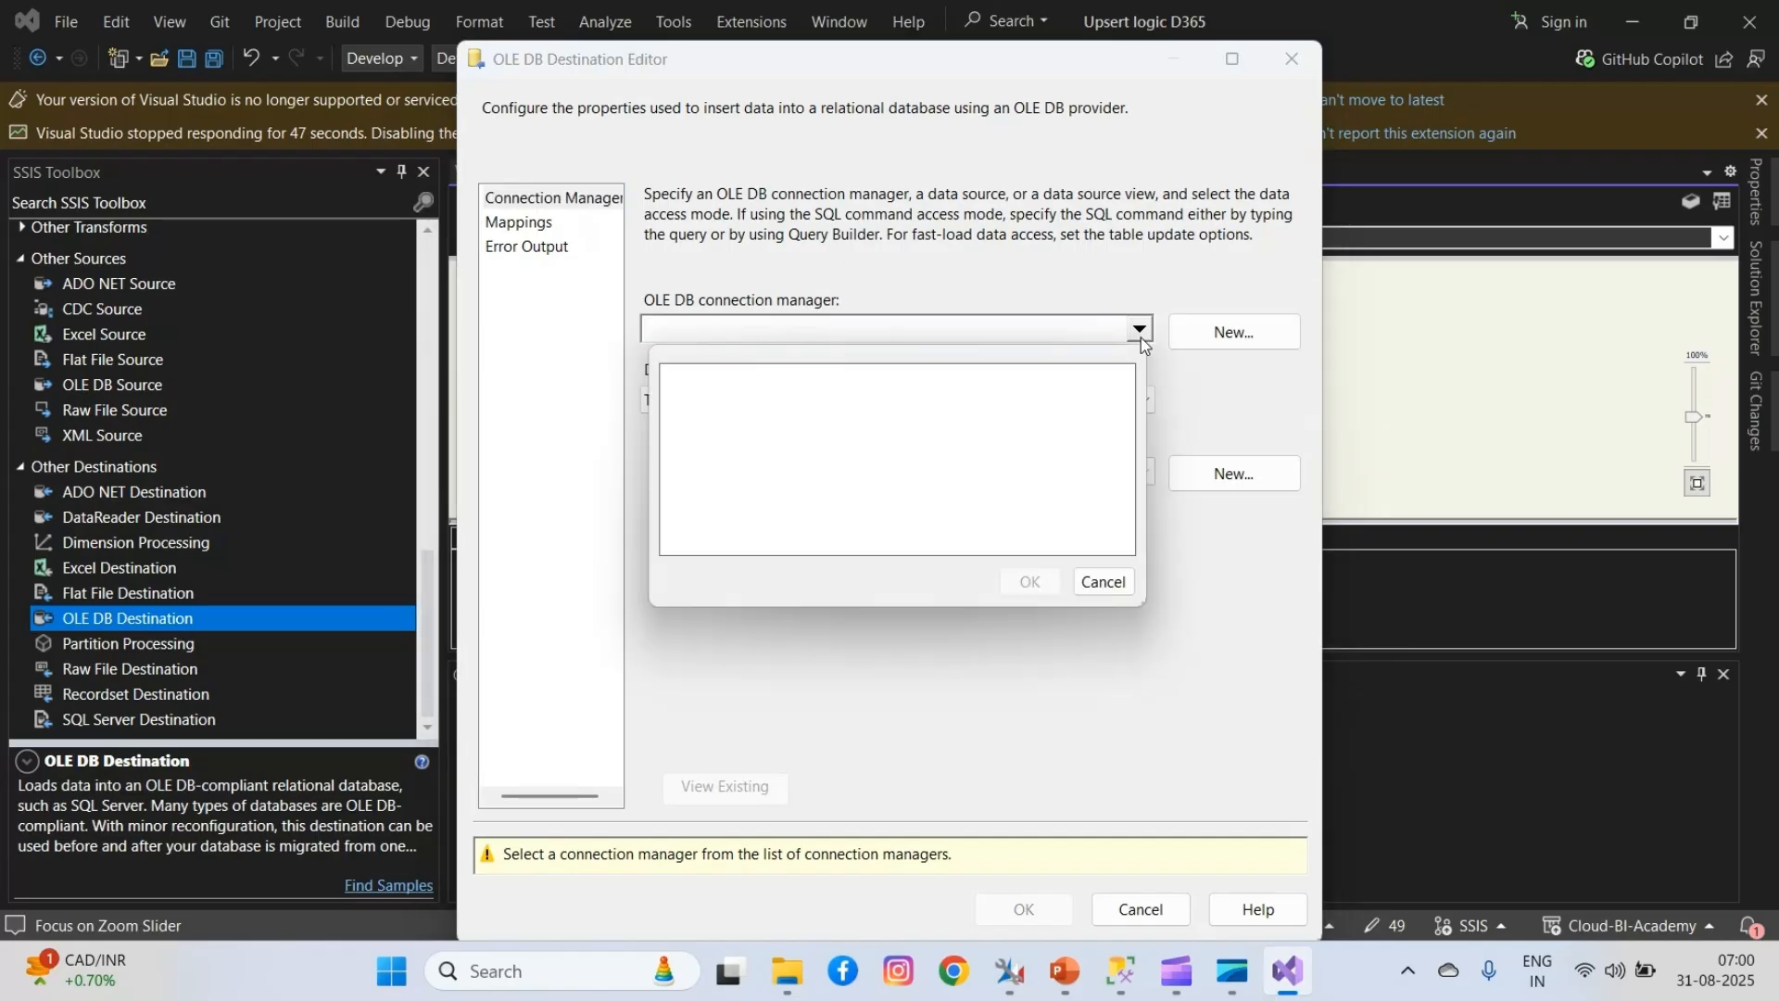
left_click(1102, 582)
left_click(1219, 334)
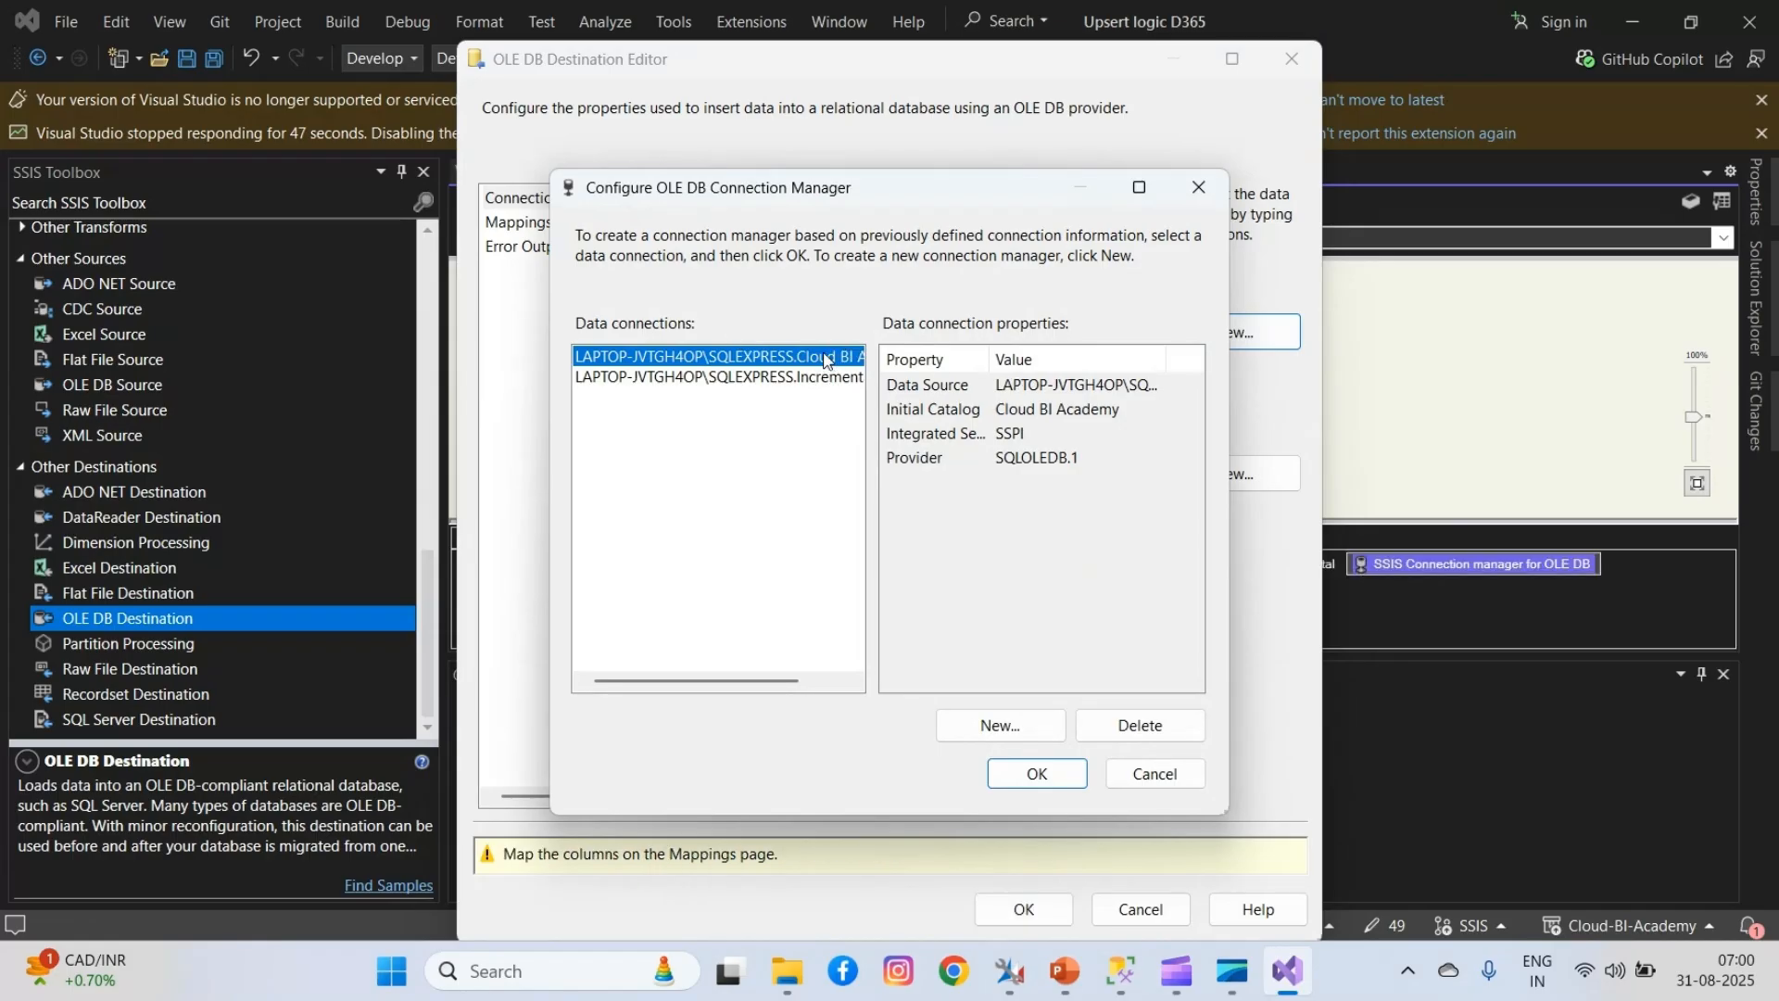
left_click(1037, 773)
- Set the OLE DB Destination's target table to [dbo].[Contact_Updated] and accept the editor
left_click(1145, 473)
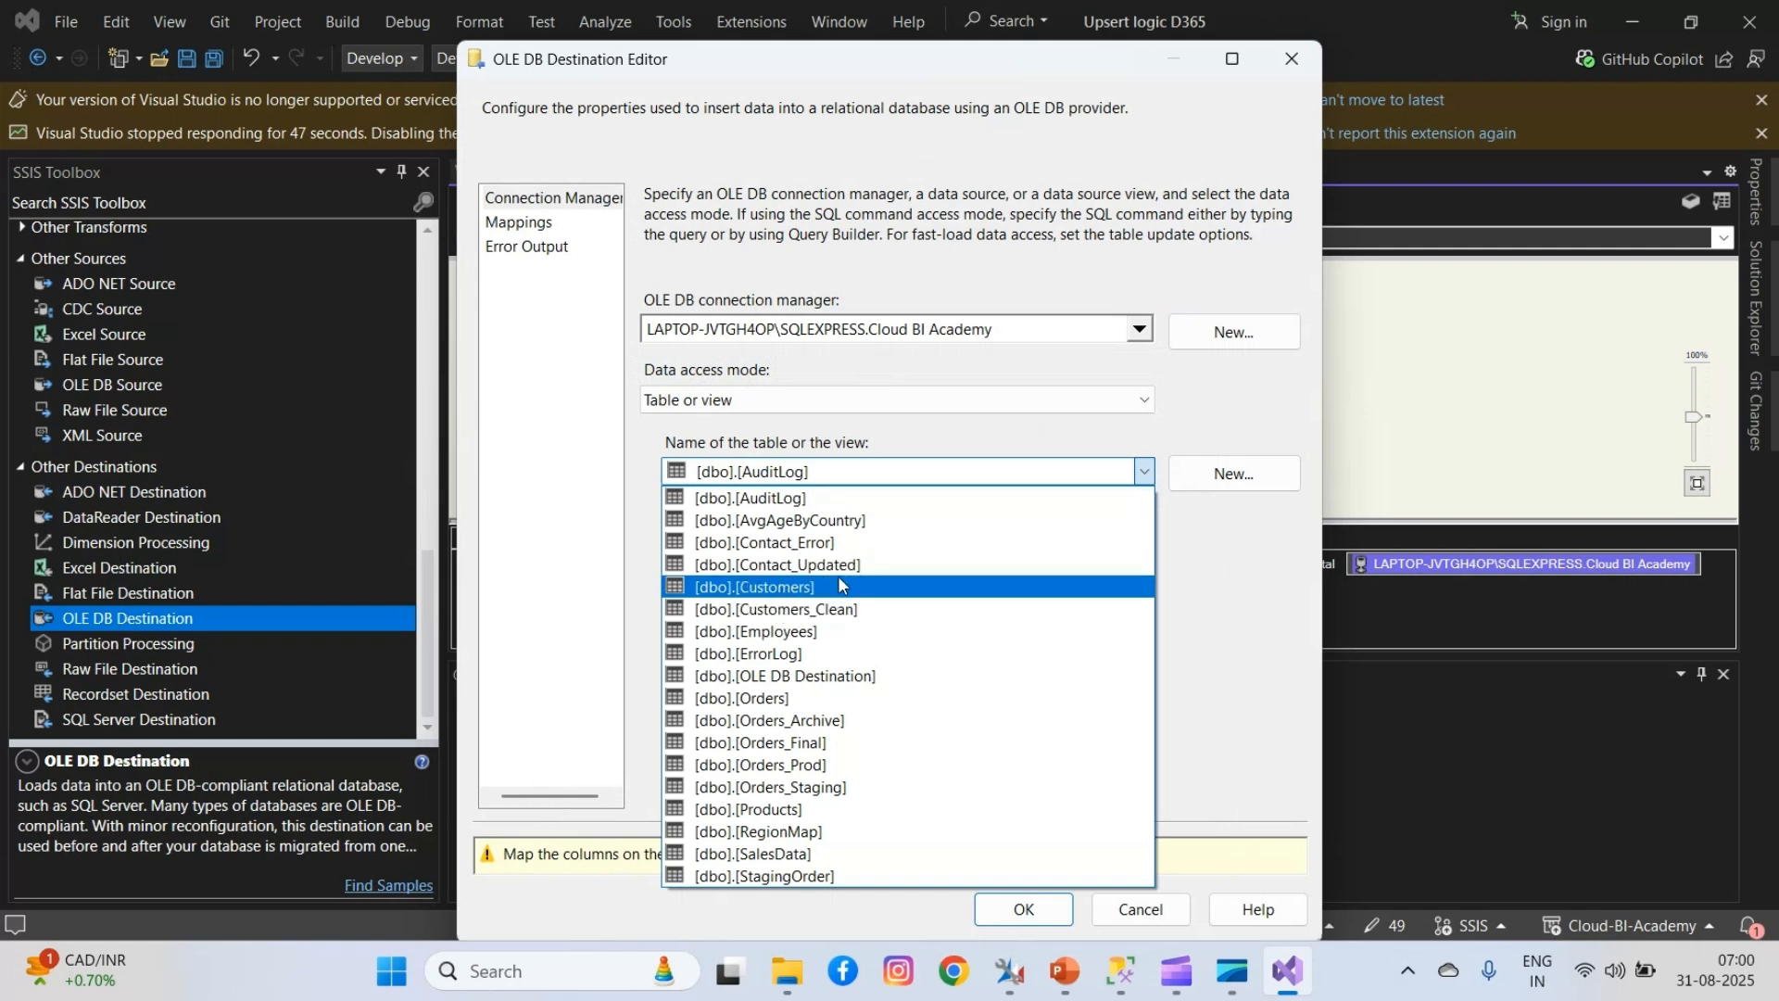
left_click(860, 566)
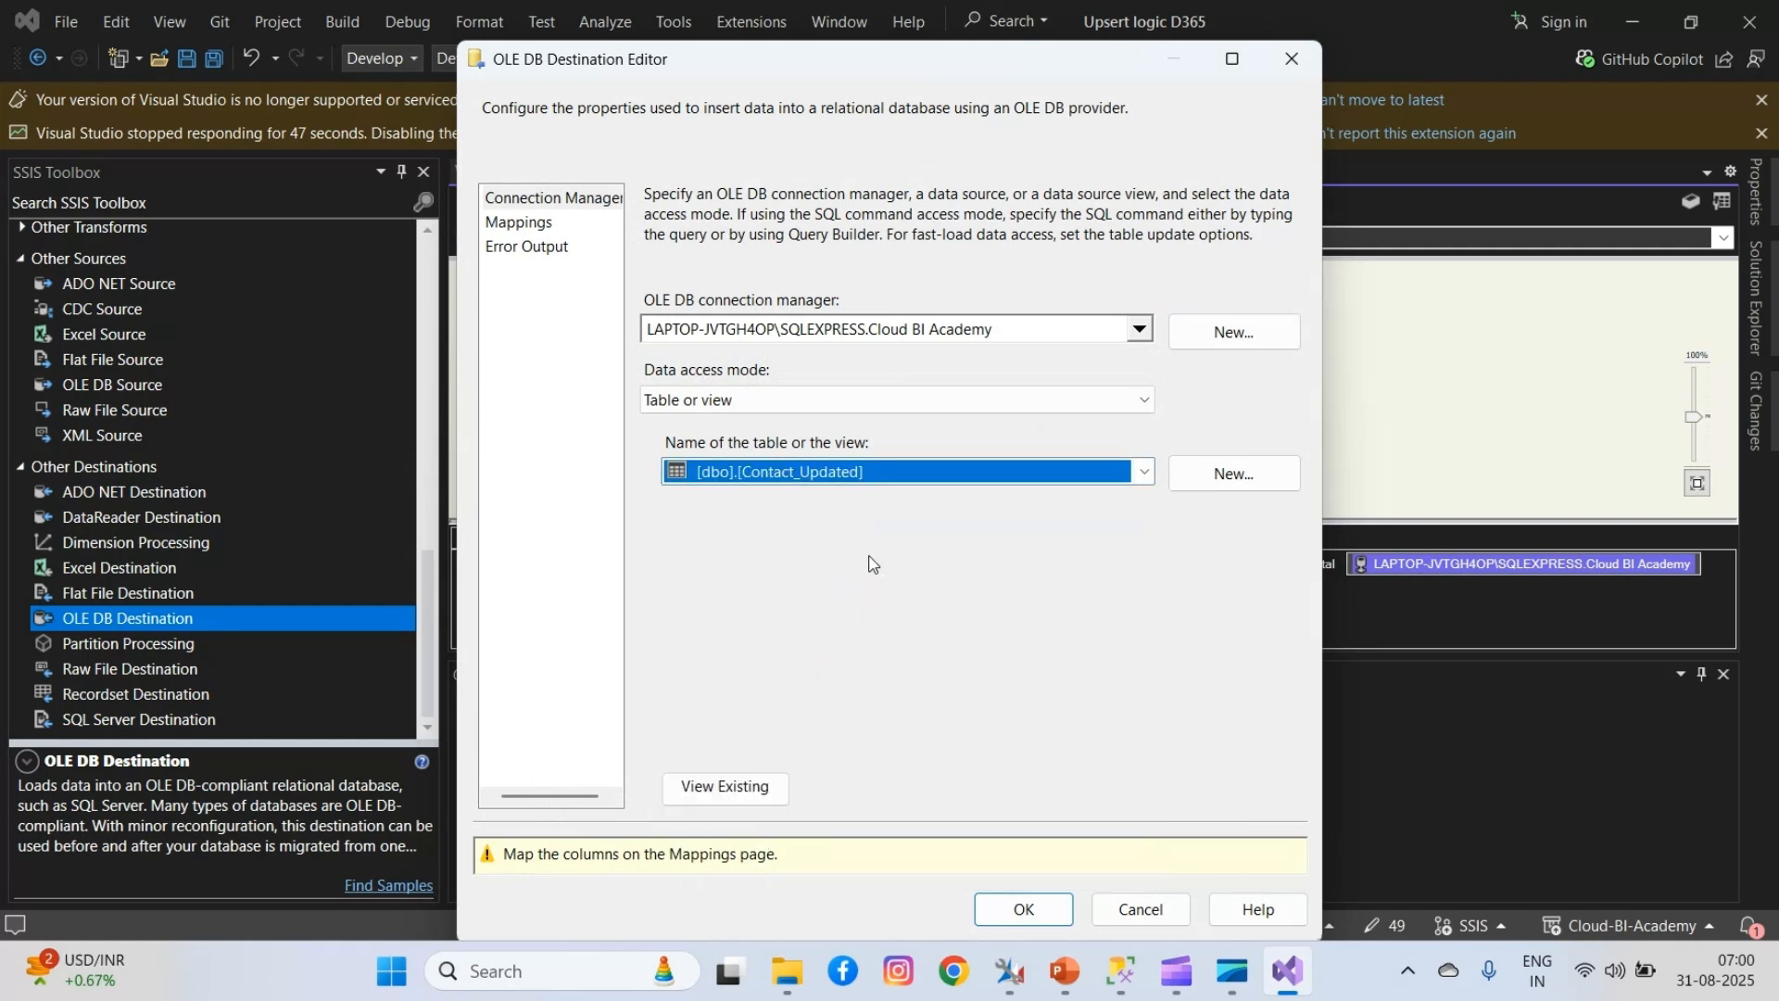
left_click(1007, 917)
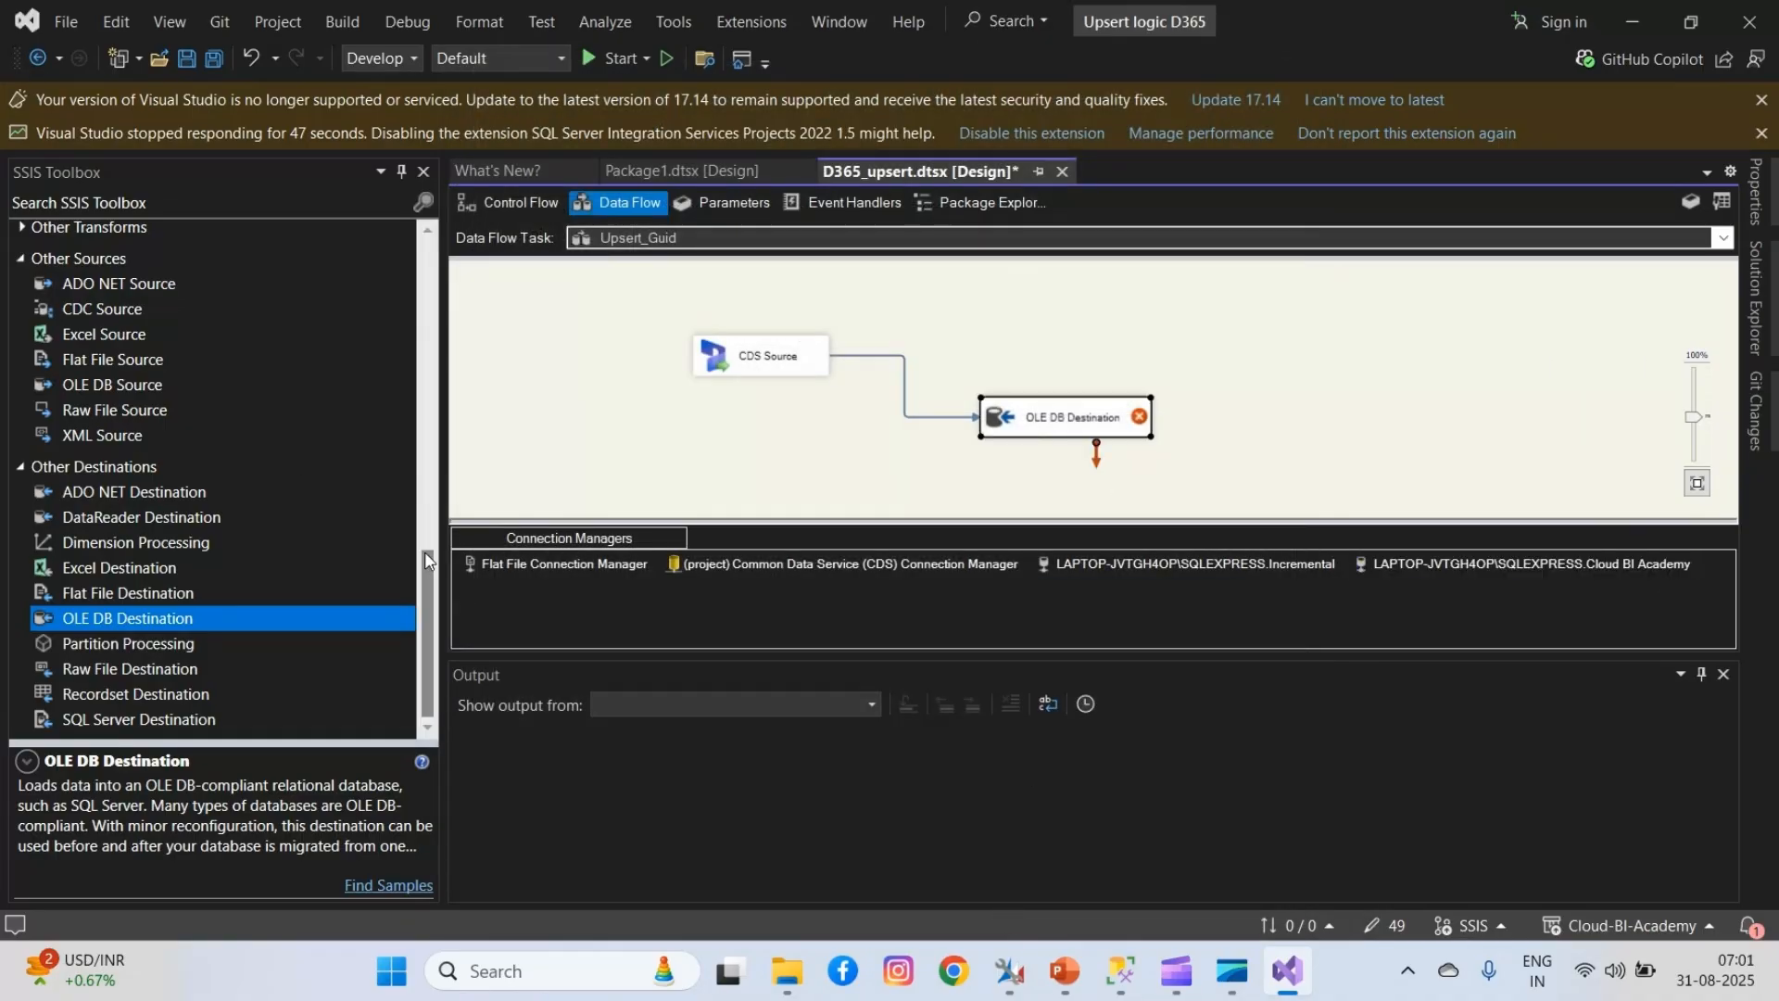
- Add a Data Conversion transformation beside the CDS Source and move the OLE DB Destination farther away to make room
left_click_drag(425, 552, 432, 313)
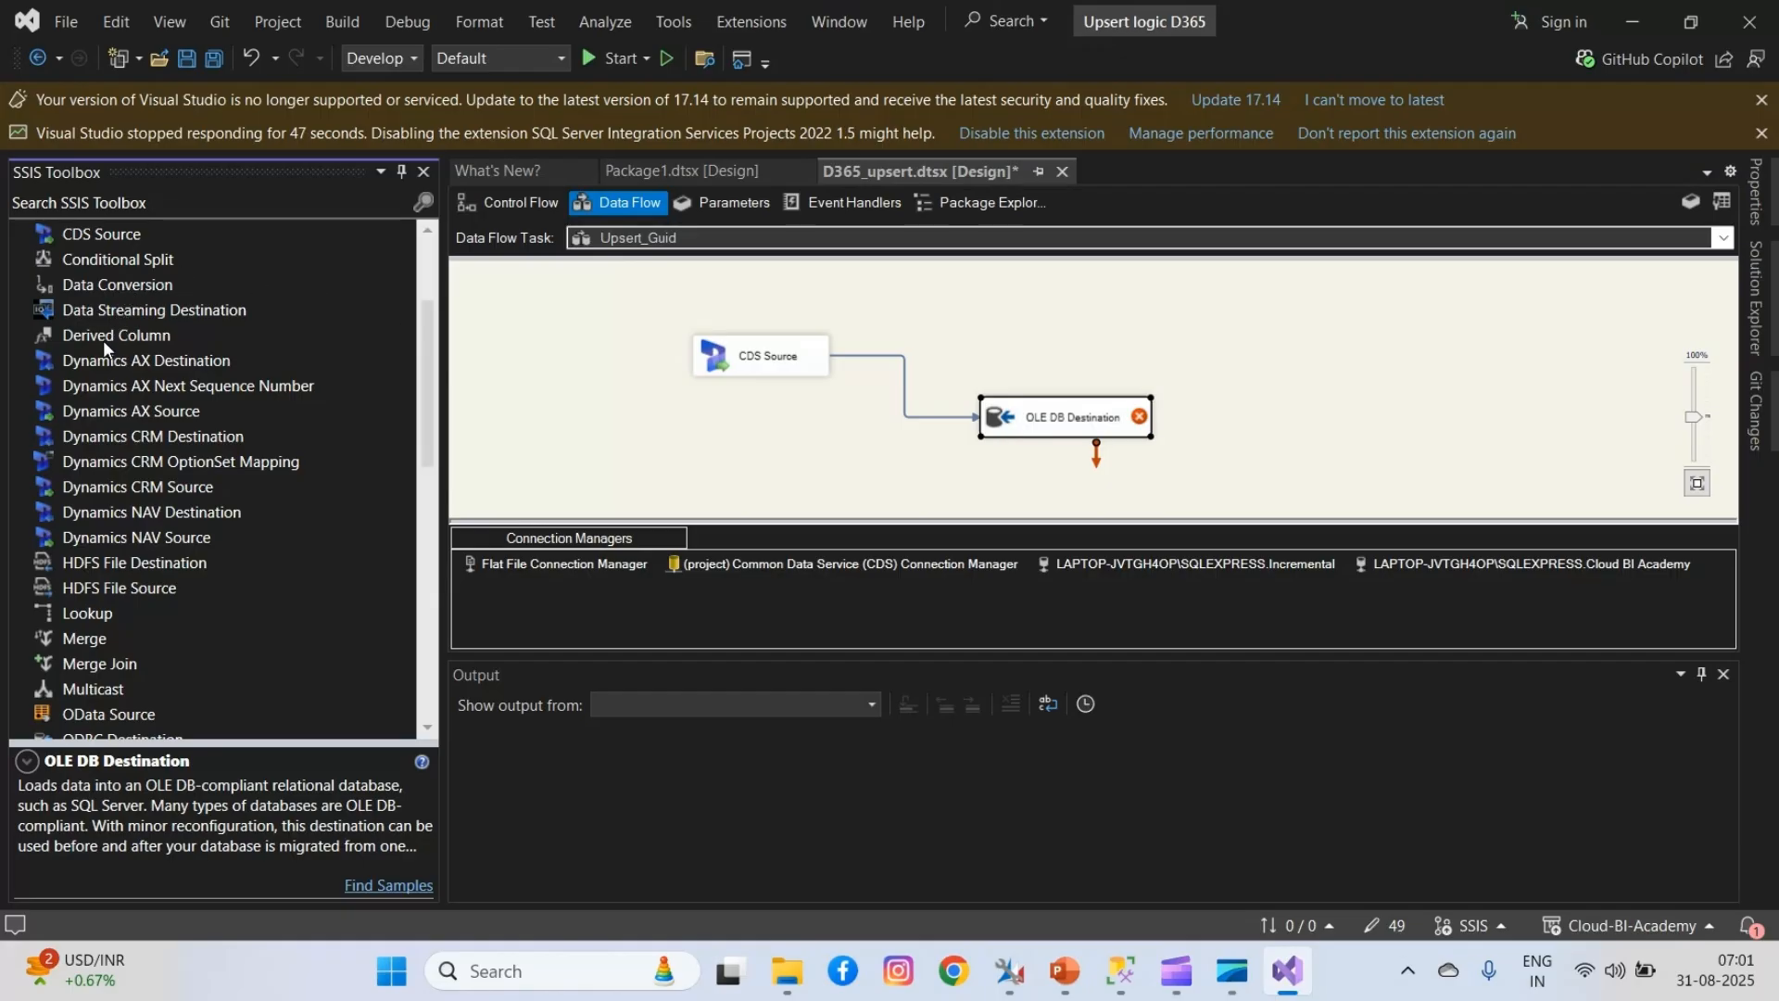
left_click(112, 286)
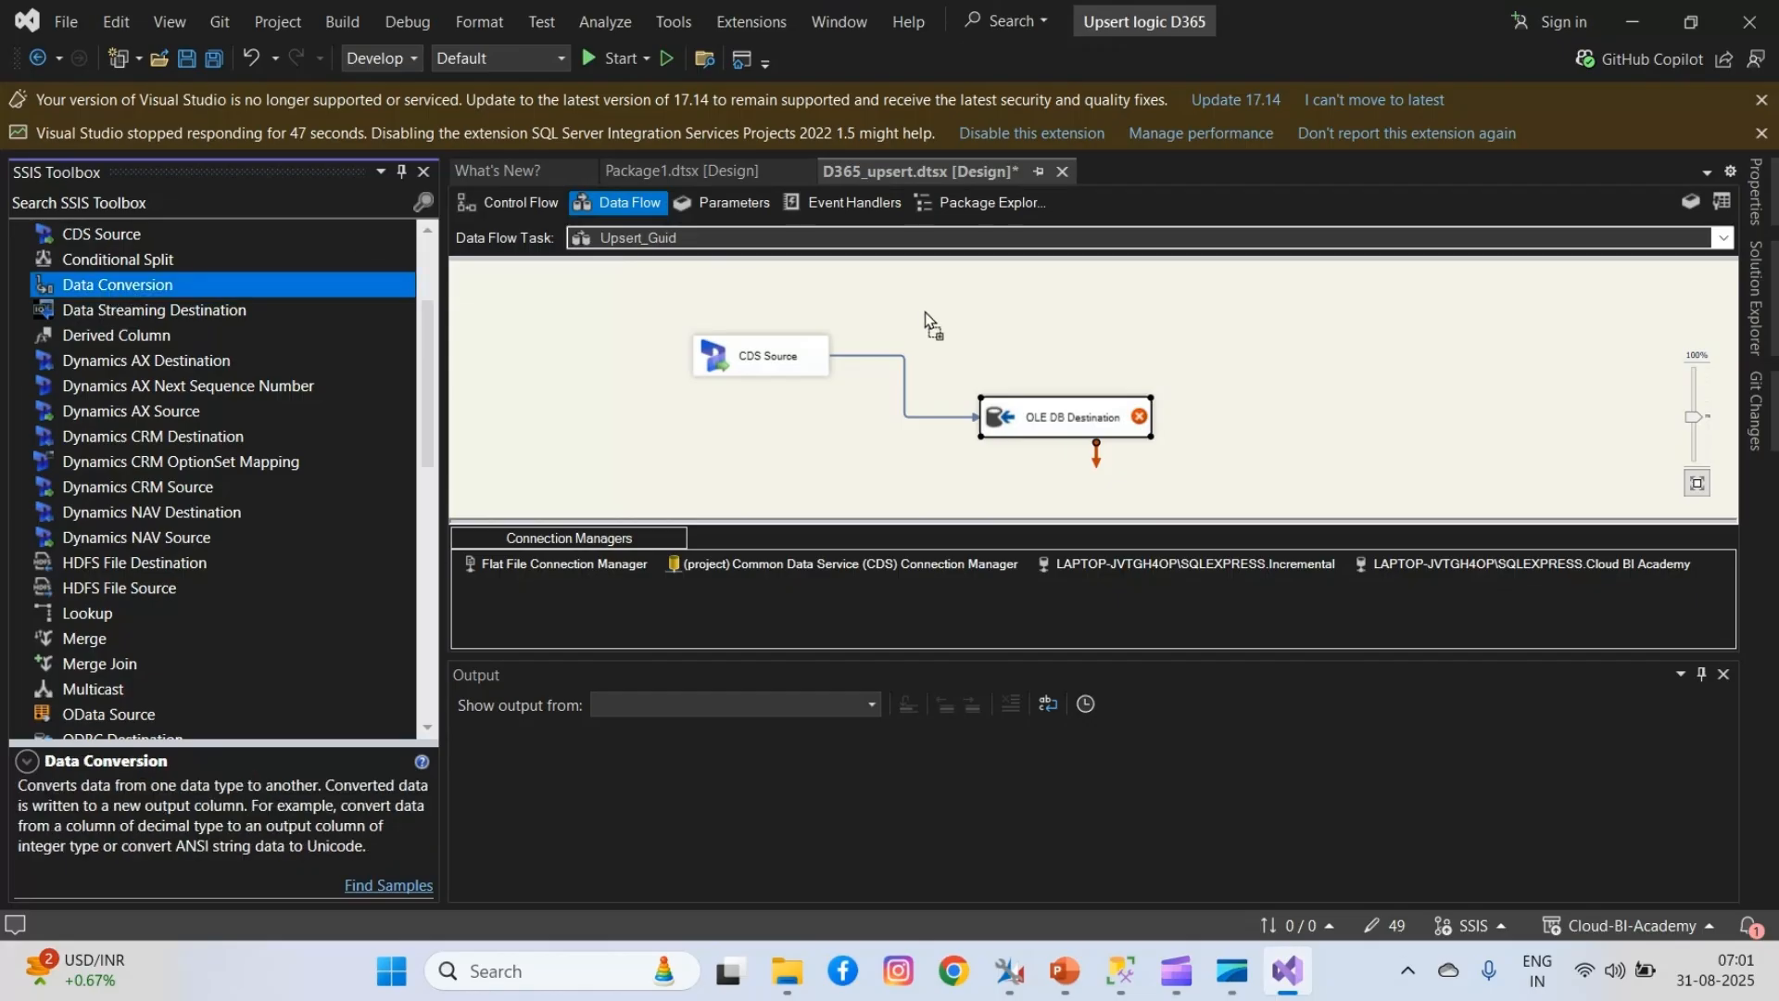
left_click_drag(925, 315, 925, 316)
left_click_drag(1069, 423, 1245, 450)
- Delete the direct source-to-destination path and route the data from the CDS Source through Data Conversion to the OLE DB Destination
left_click_drag(970, 376, 1086, 441)
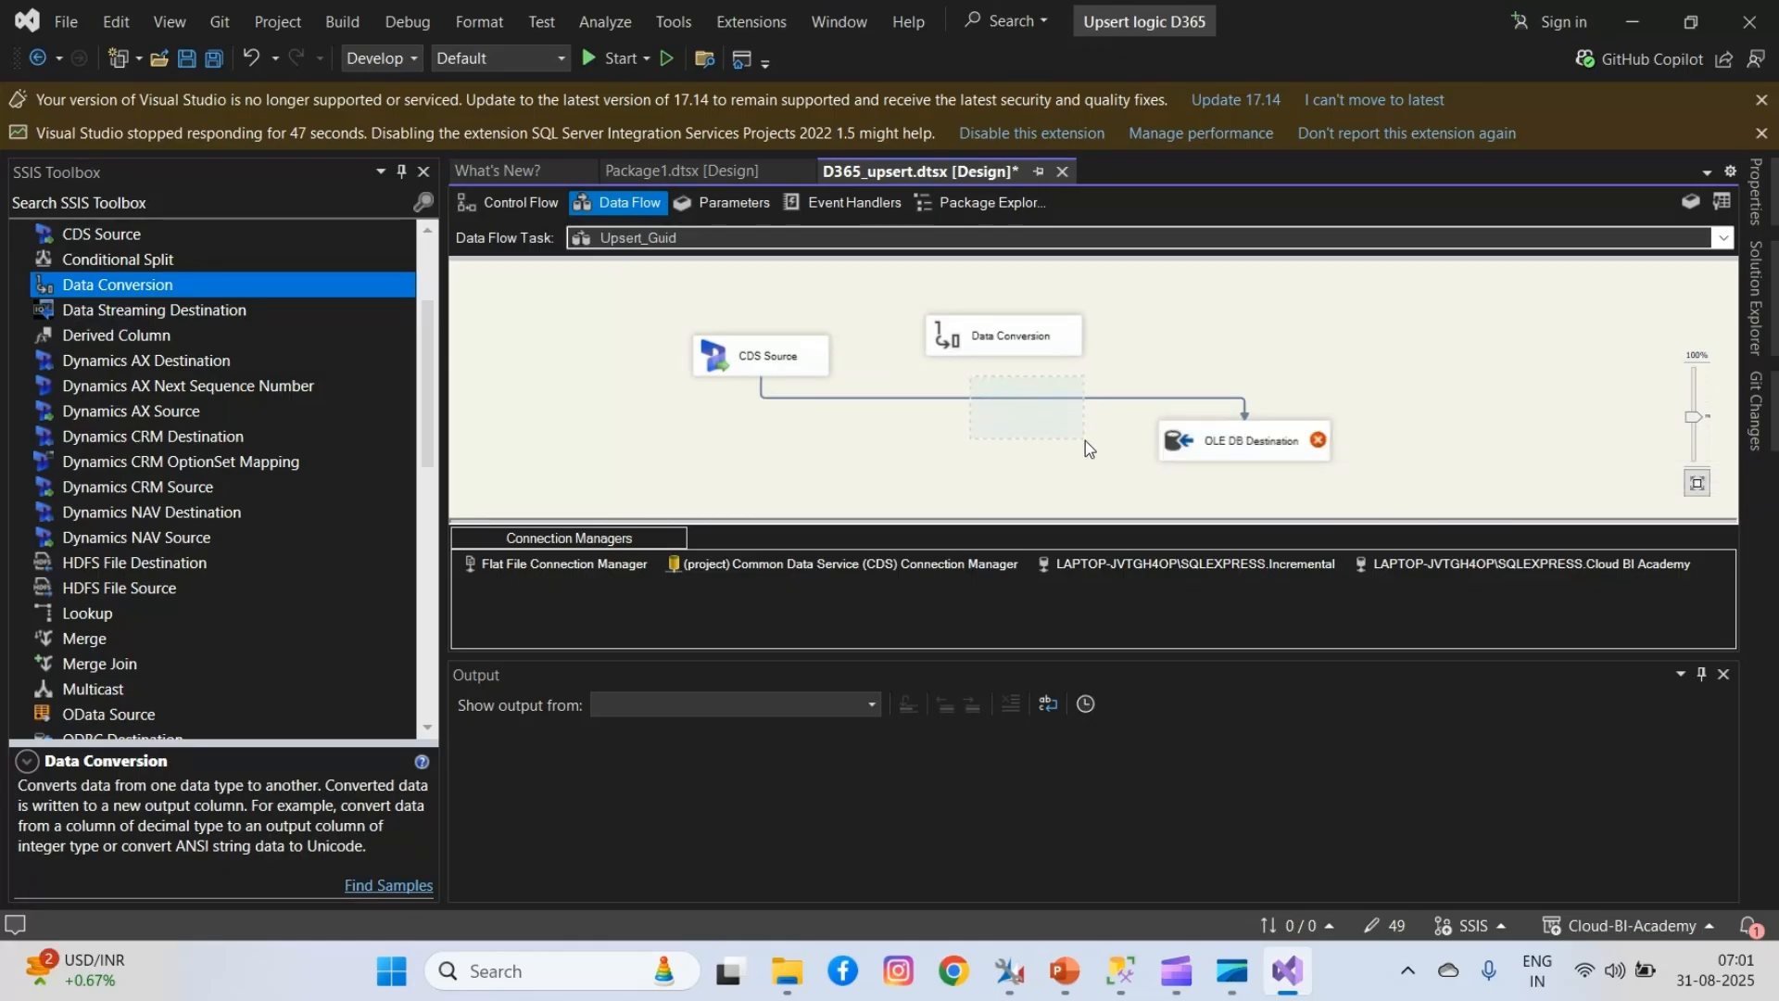
key("Delete")
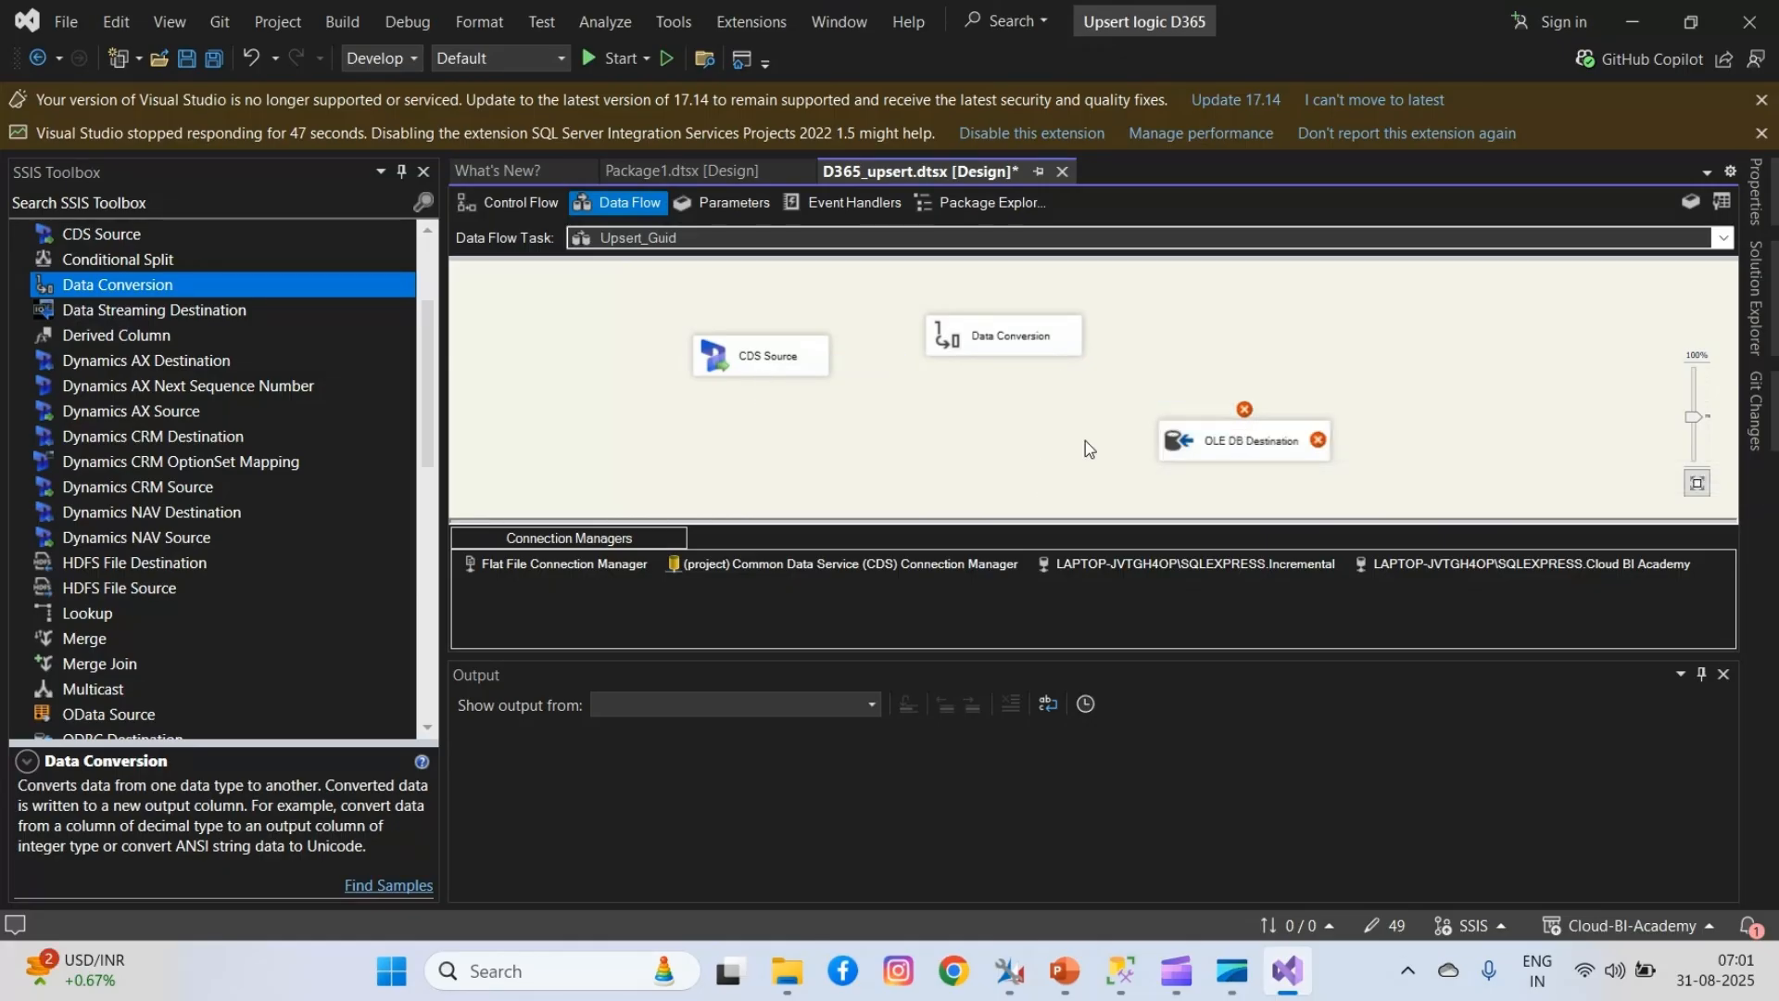
left_click(769, 366)
mouse_move(771, 394)
left_mouse_down()
mouse_move(927, 343)
mouse_move(1010, 340)
mouse_move(1017, 381)
mouse_move(1055, 409)
mouse_move(1208, 462)
left_mouse_up()
- Configure the Data Conversion to convert the Email column to string [DT_STR] and accept the settings
double_click(1026, 336)
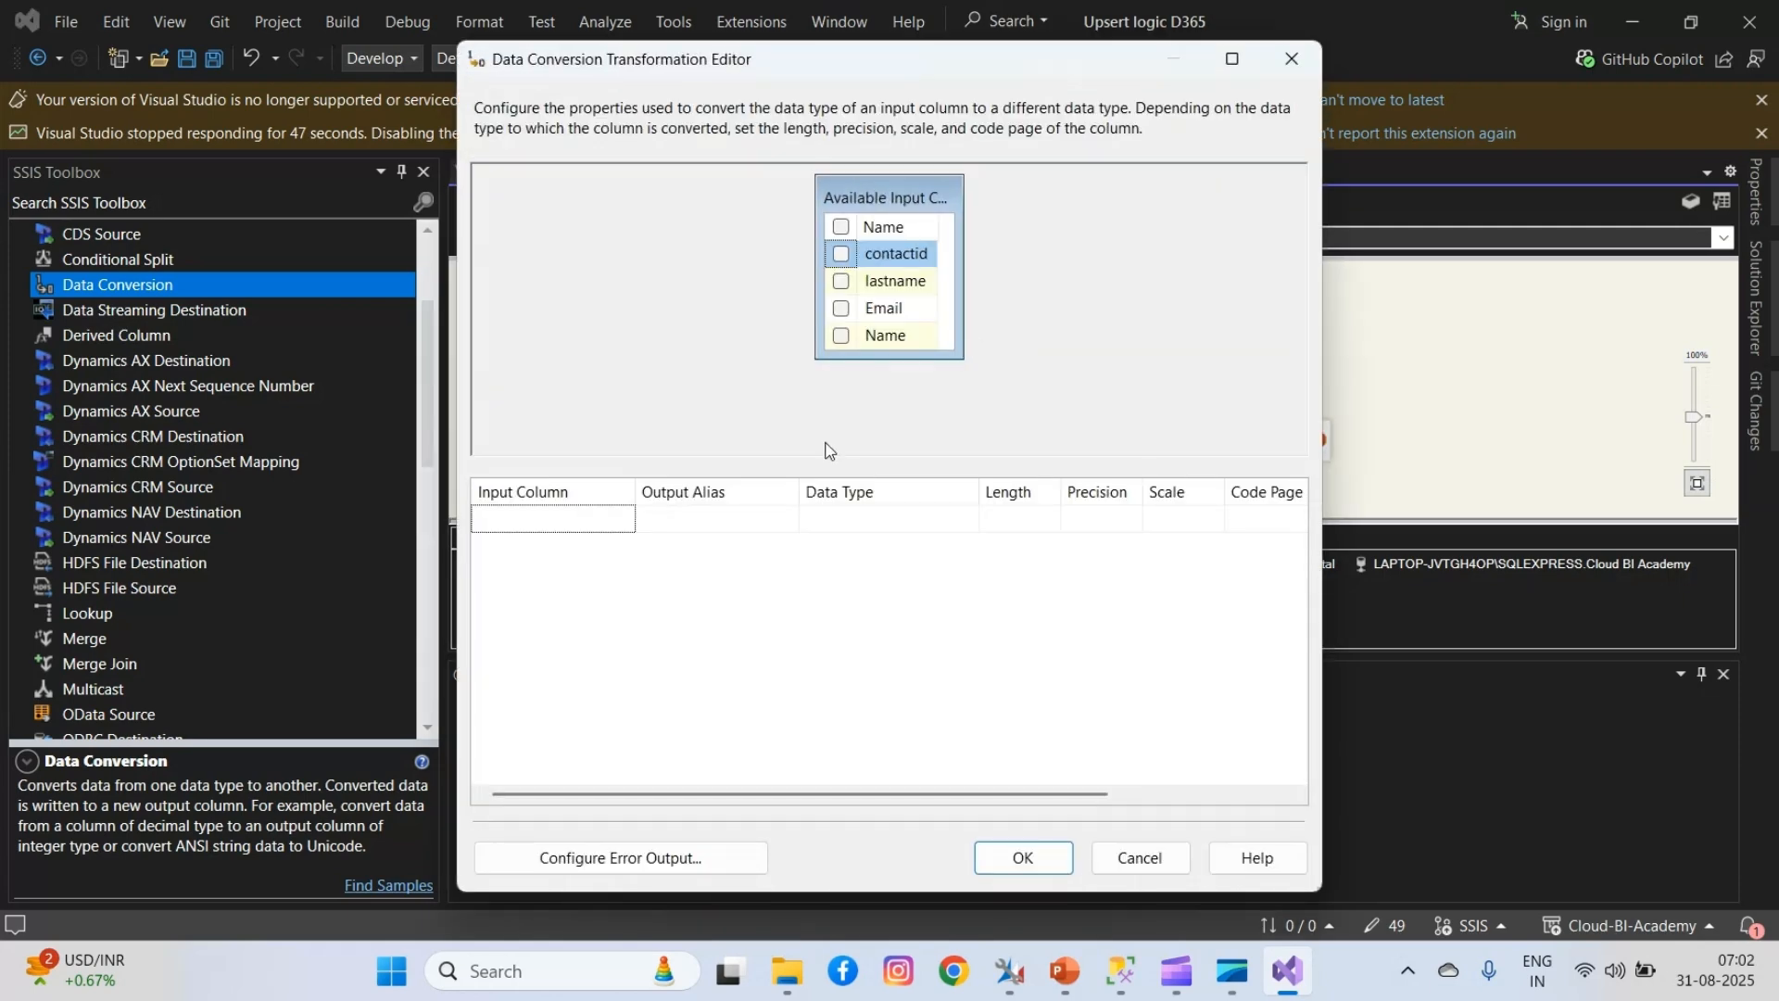
left_click(842, 308)
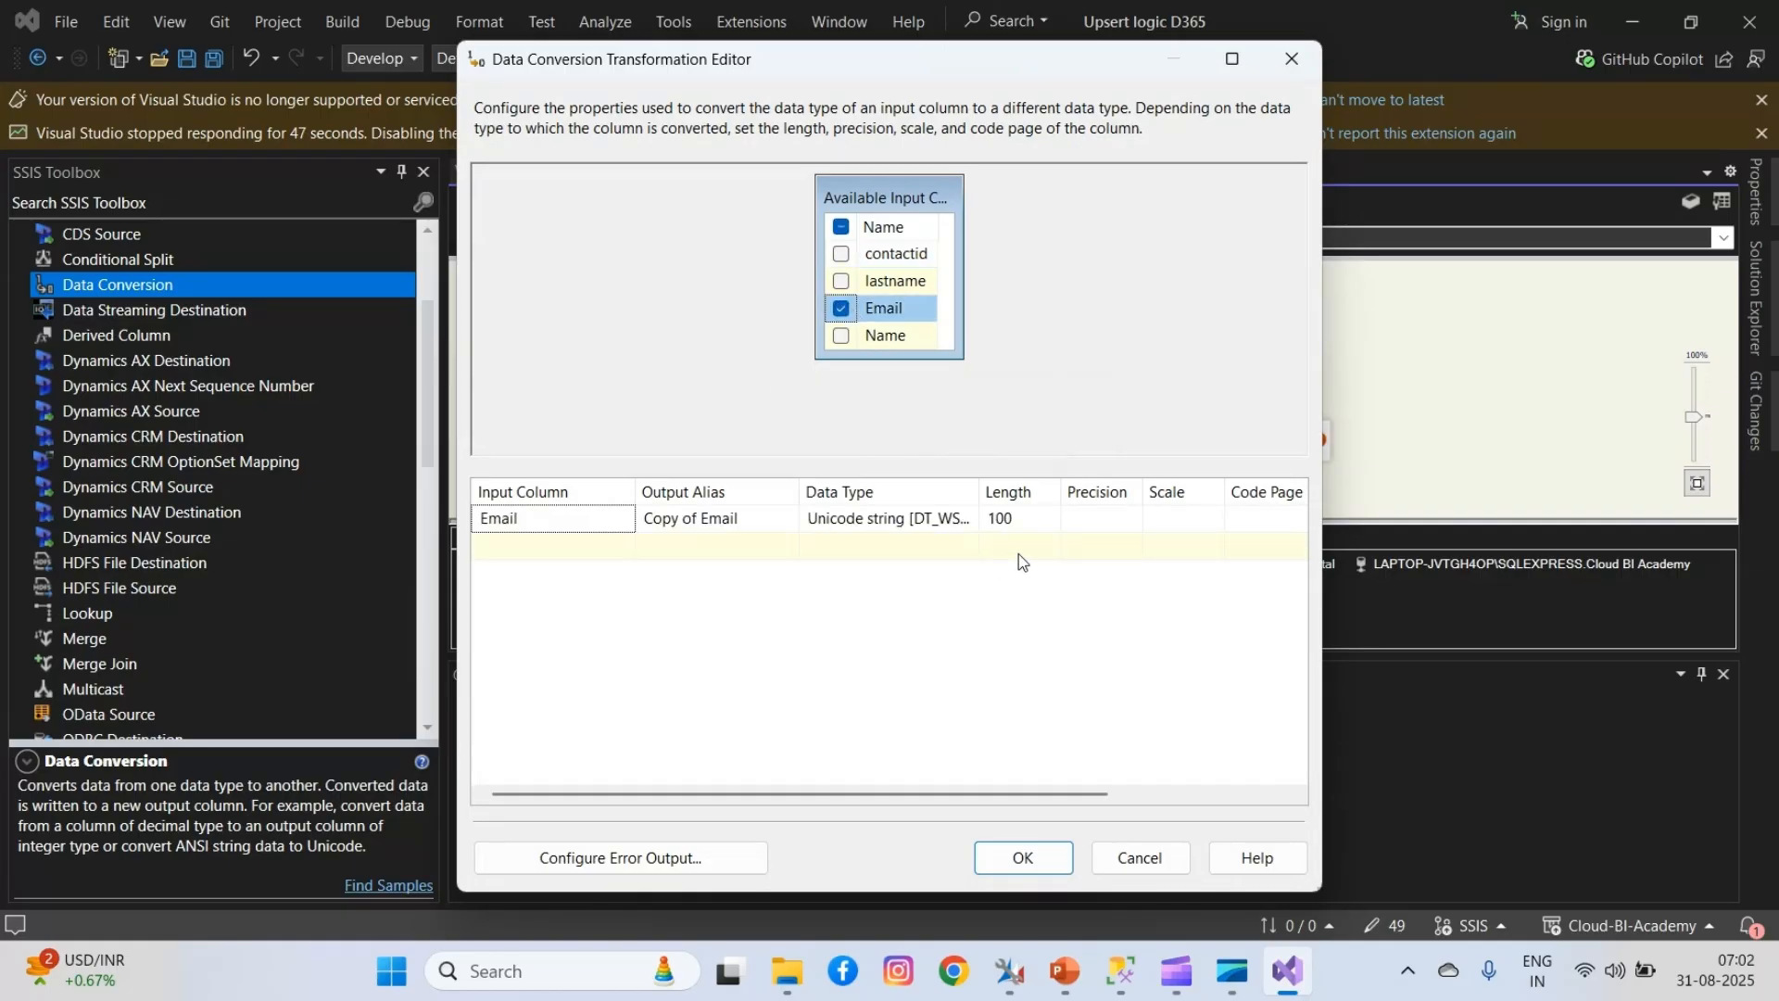
left_click(926, 519)
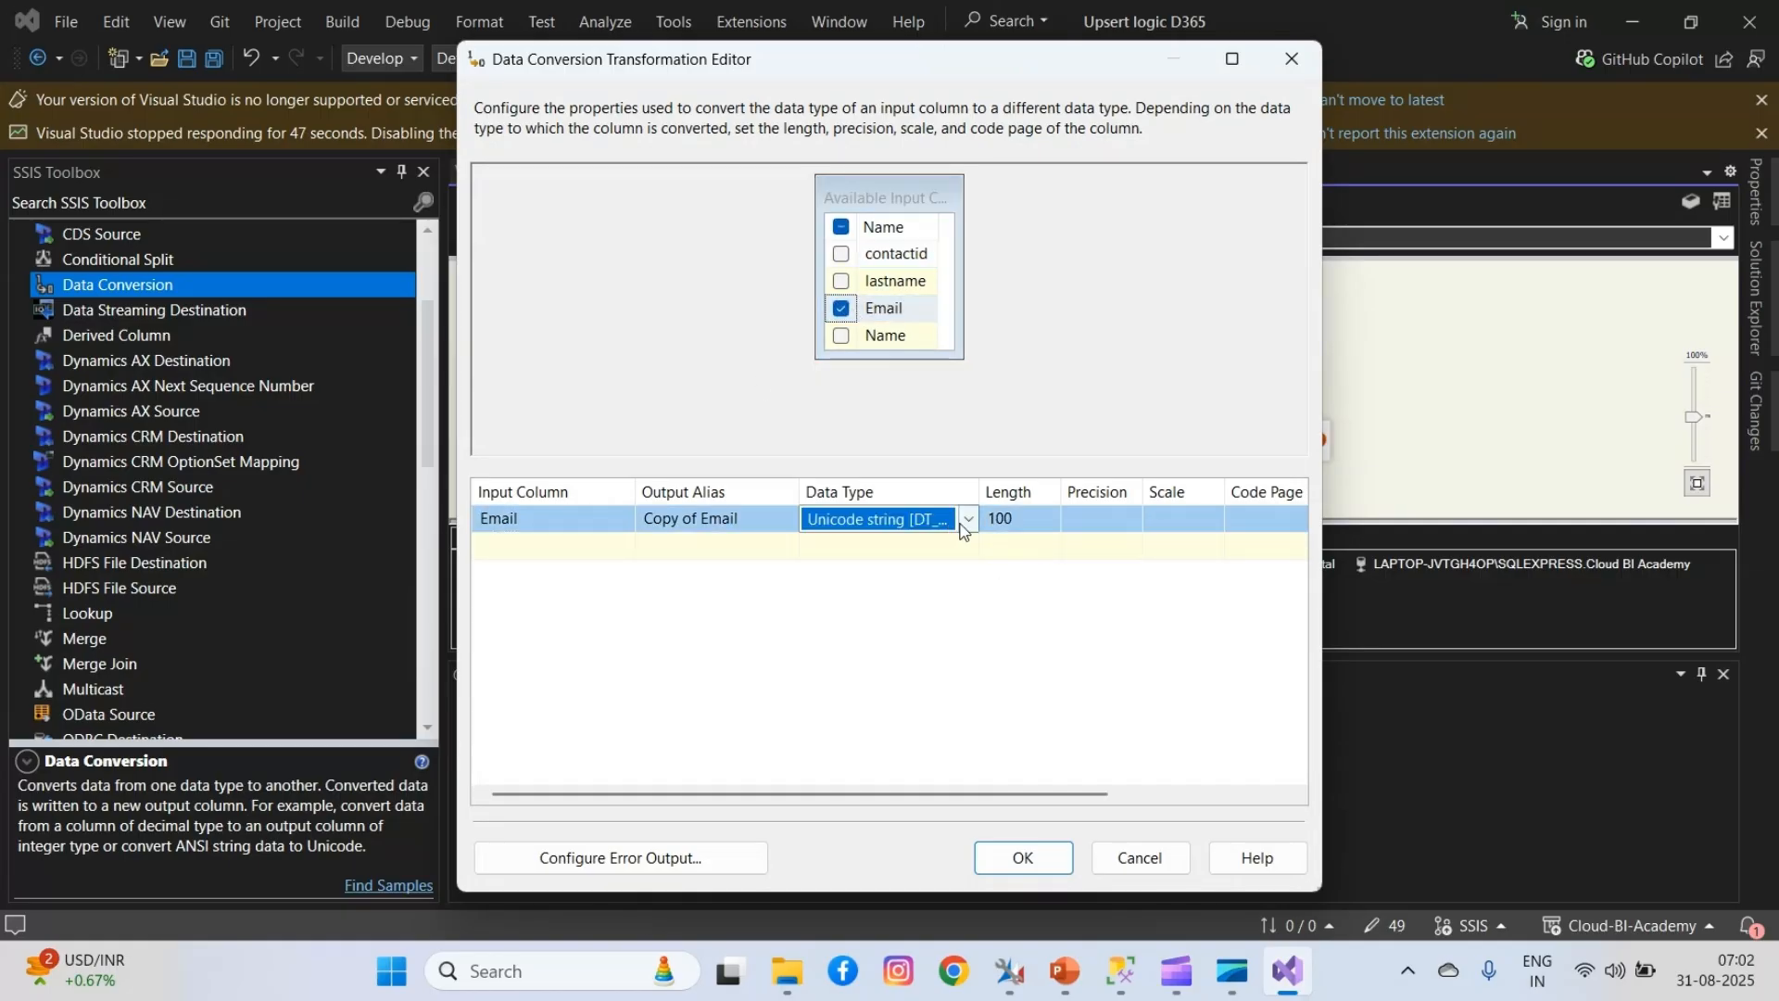
left_click(967, 519)
left_click(919, 567)
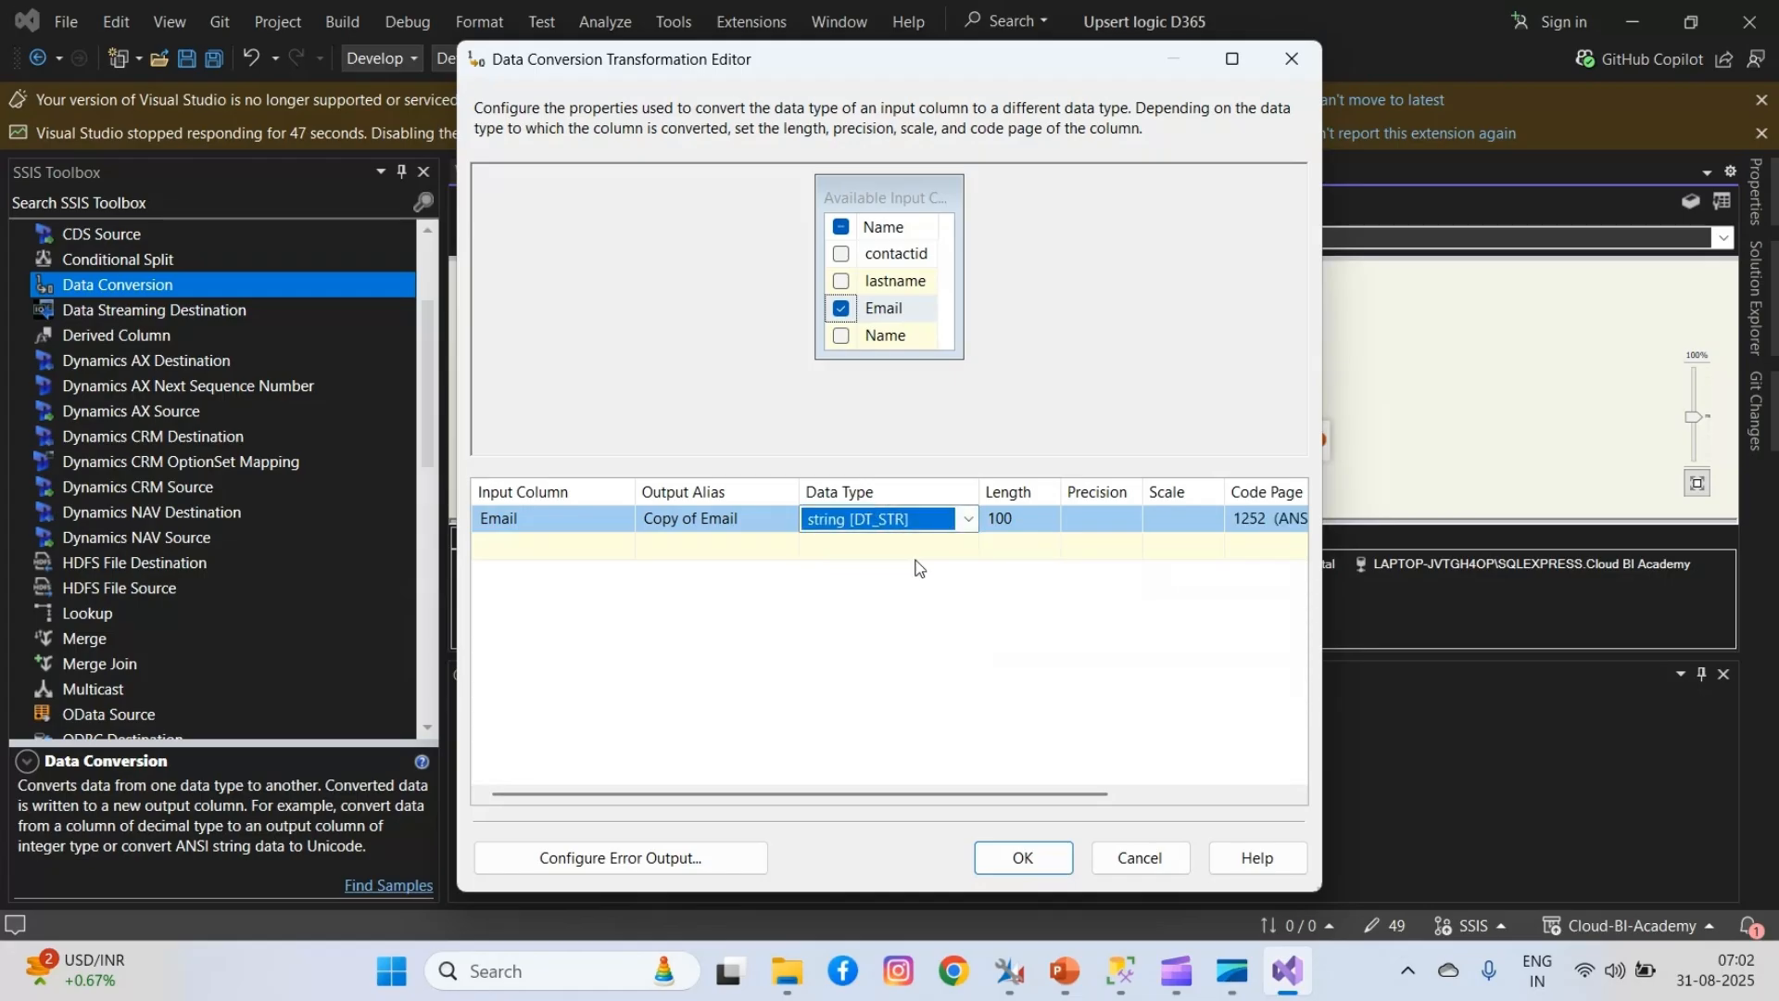
left_click(1025, 854)
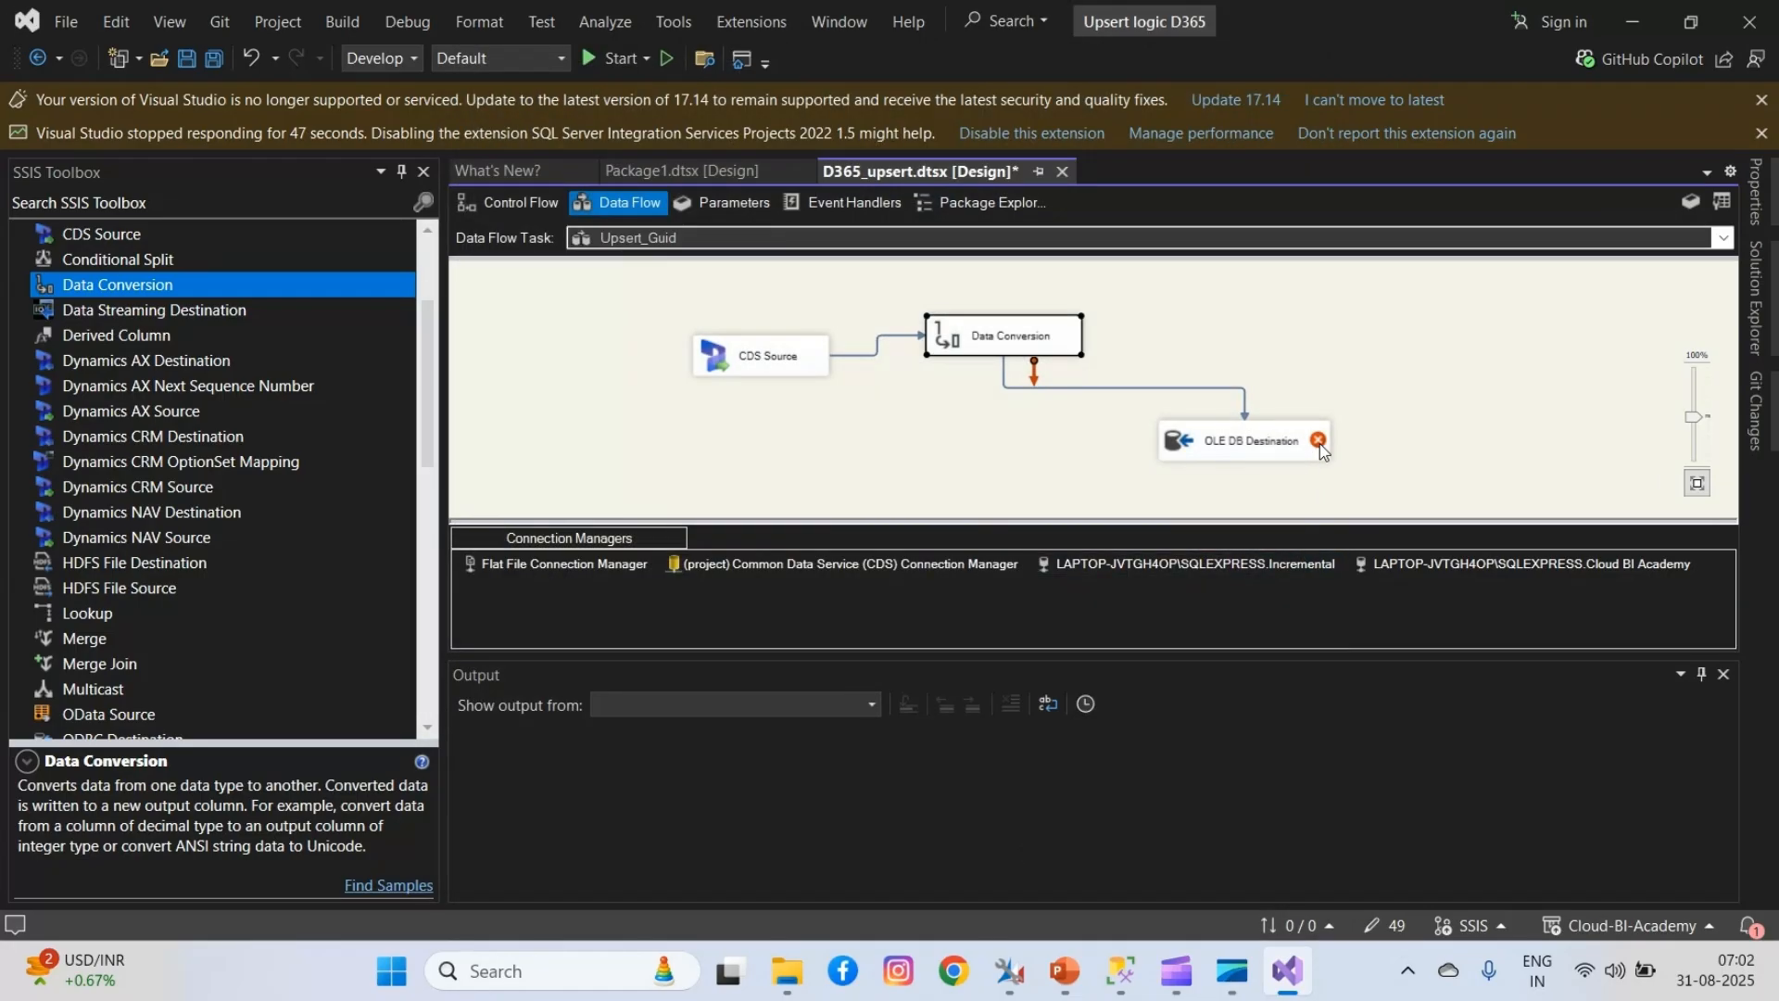
- Map Copy of Email to the emailaddress1 column in the OLE DB Destination and accept the mappings
double_click(1255, 442)
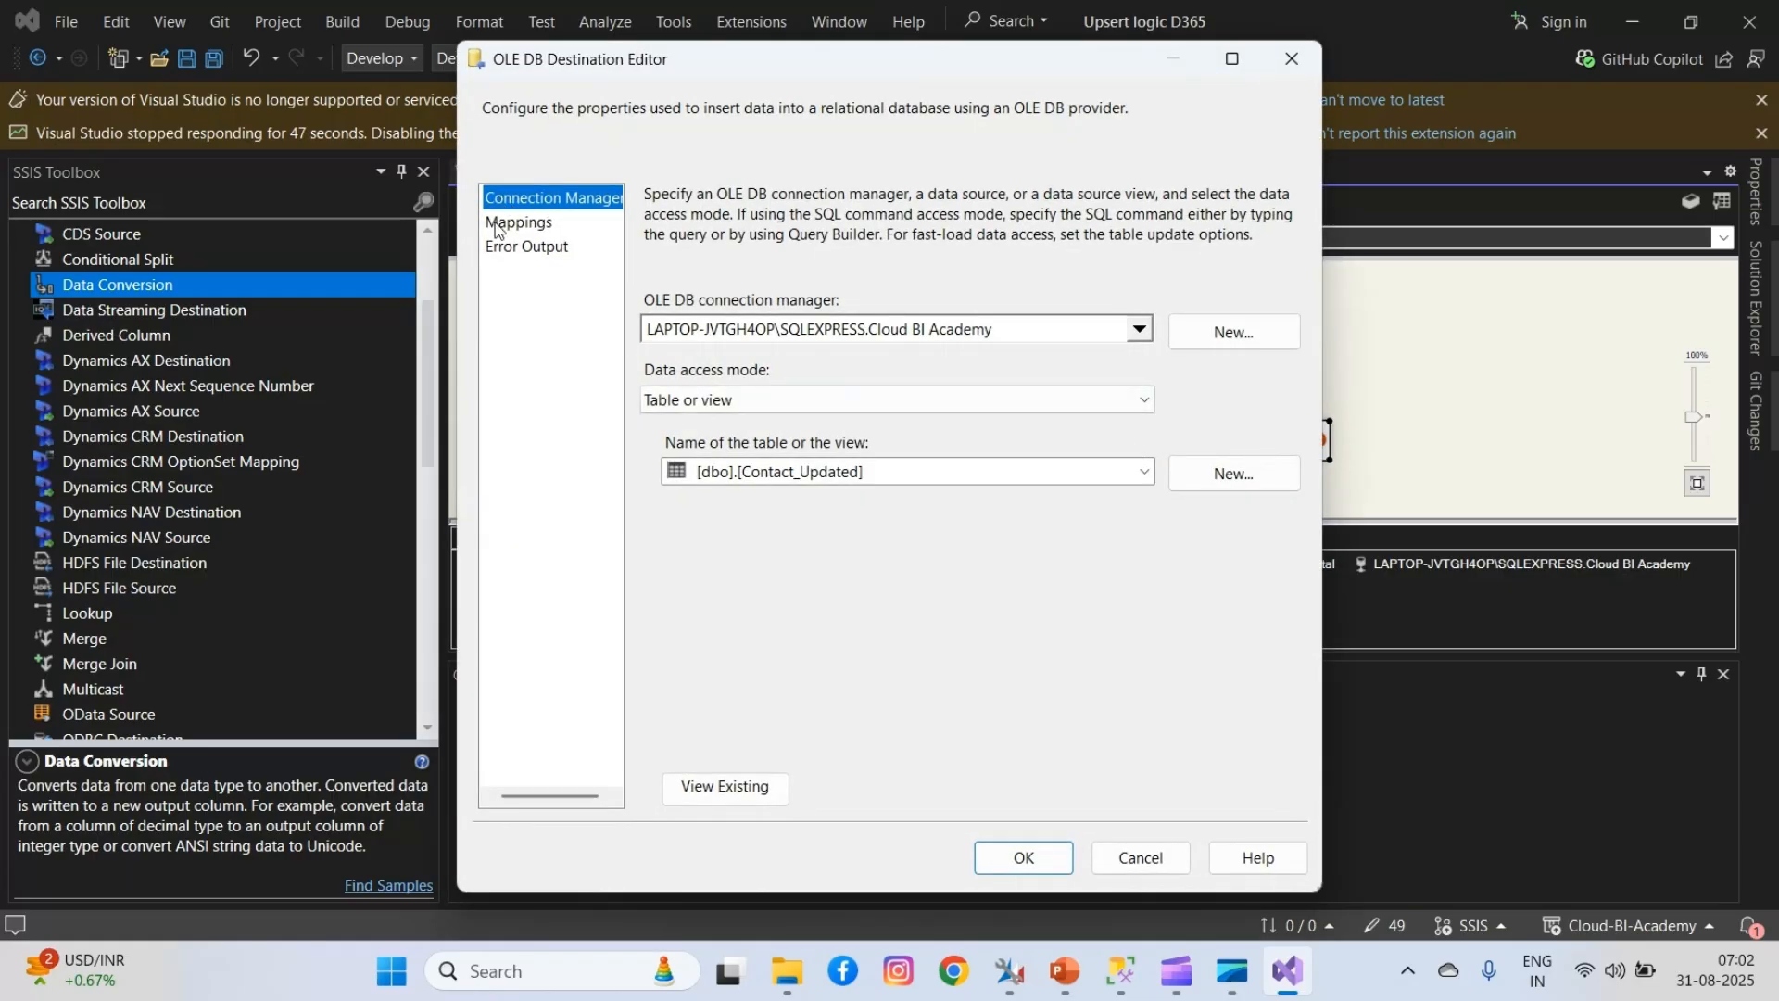
left_click(517, 222)
left_click(735, 598)
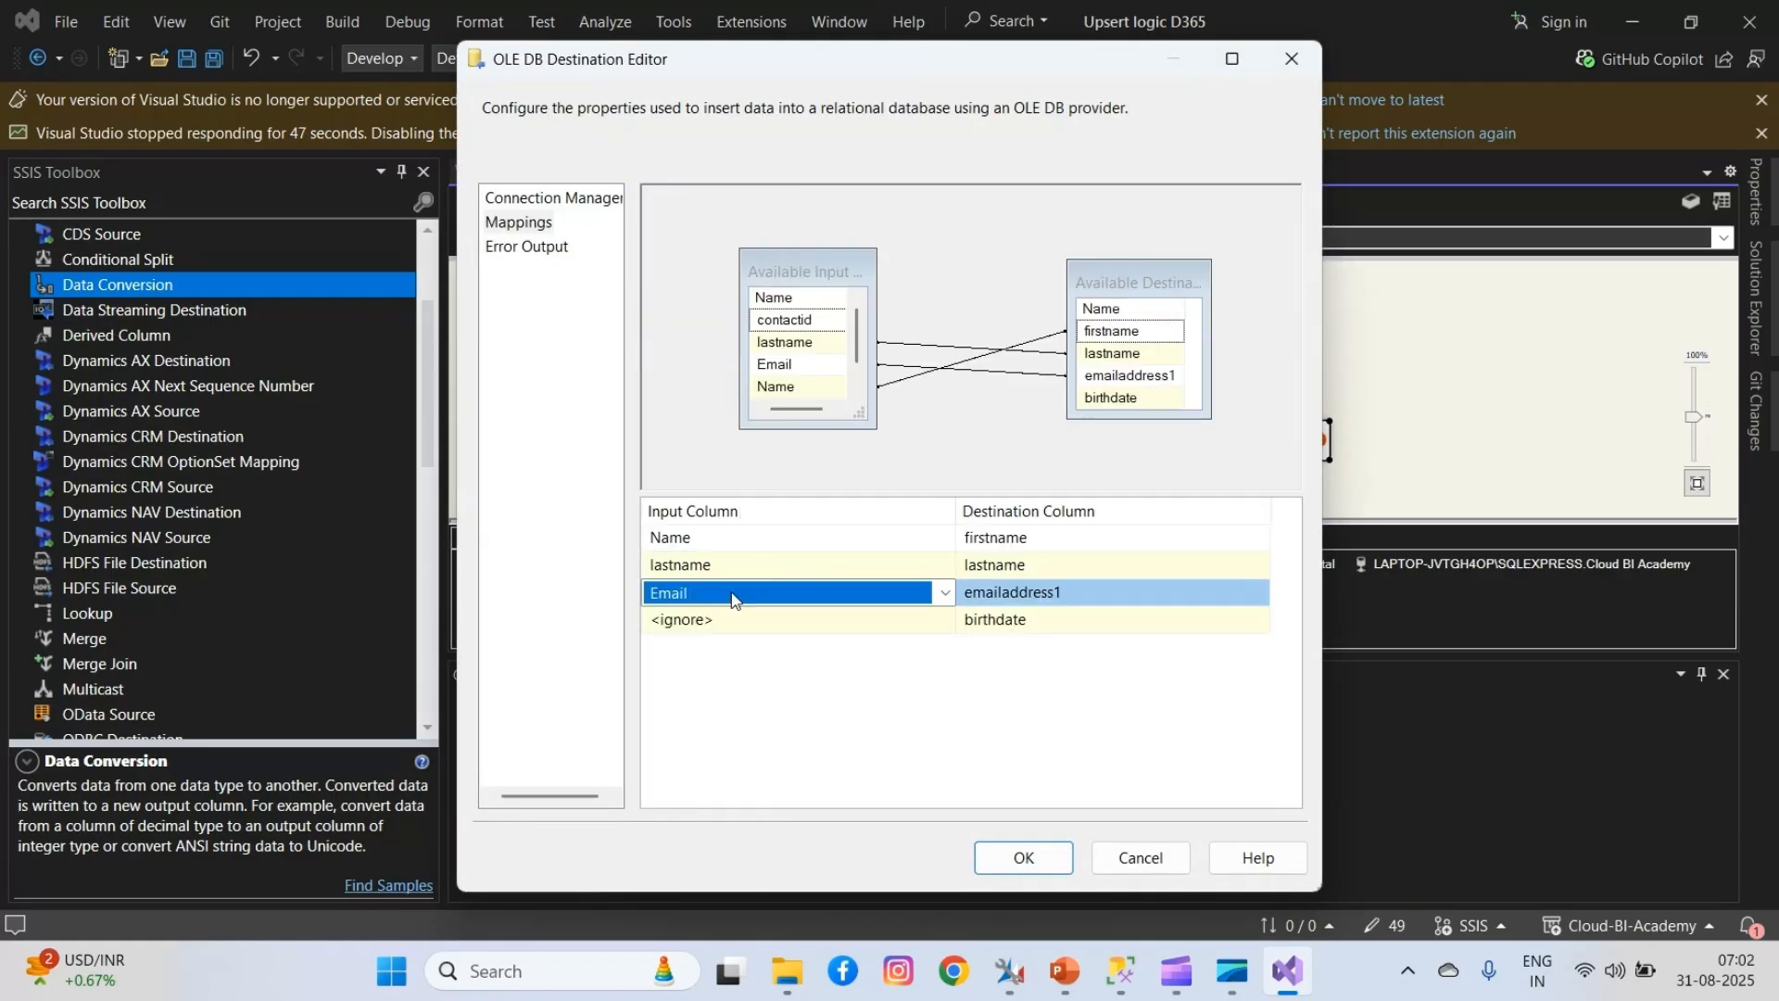
left_click(732, 599)
left_click(718, 685)
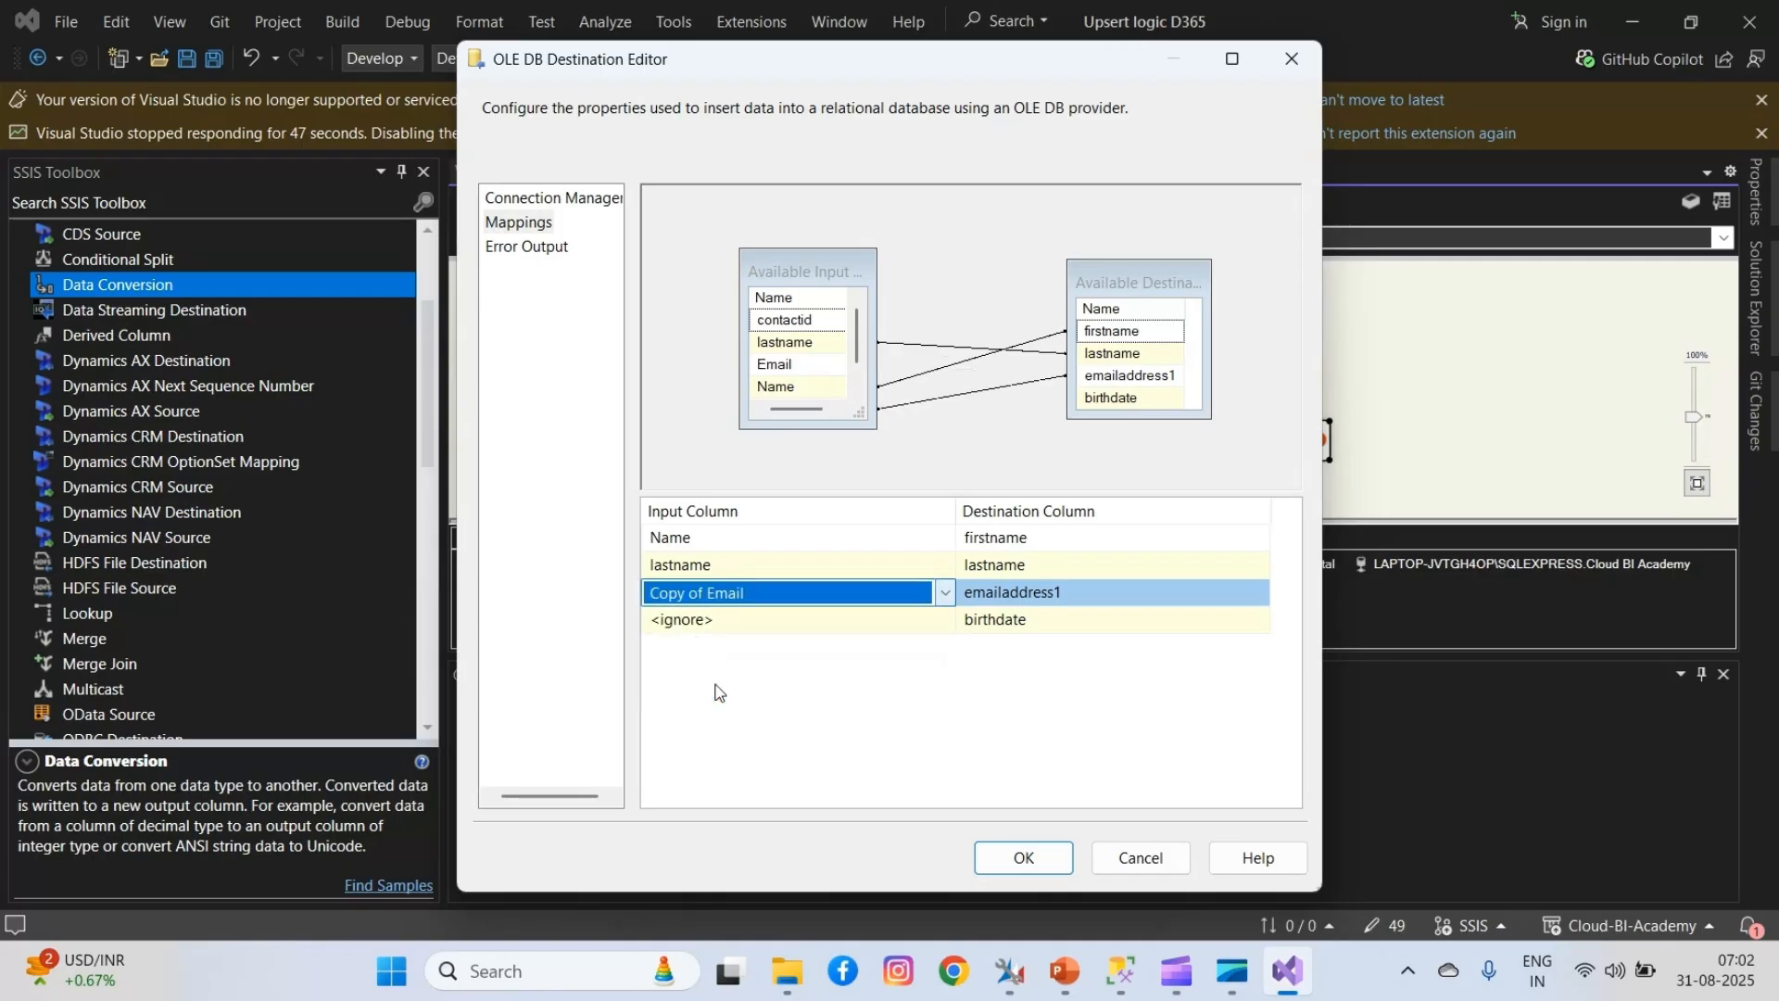
left_click(1050, 858)
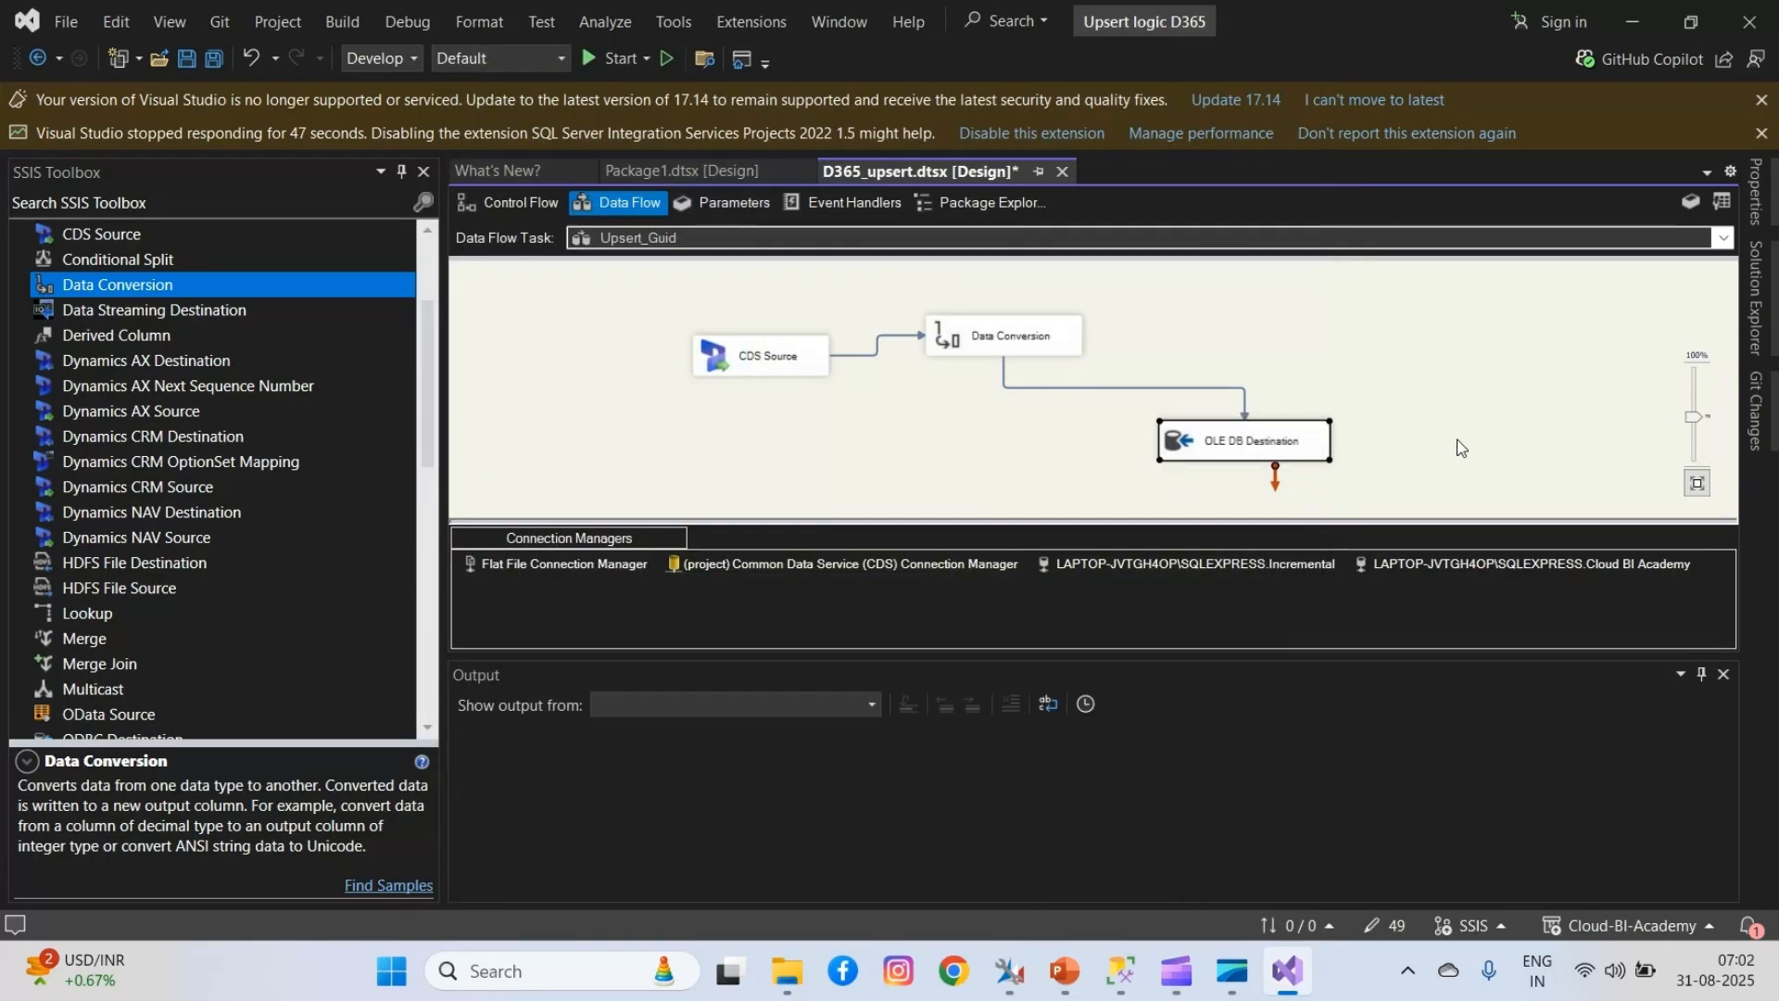
- Switch to SQL Server Management Studio and replace SELECT * with DELETE in the Contact_Updated query
key("alt+Tab")
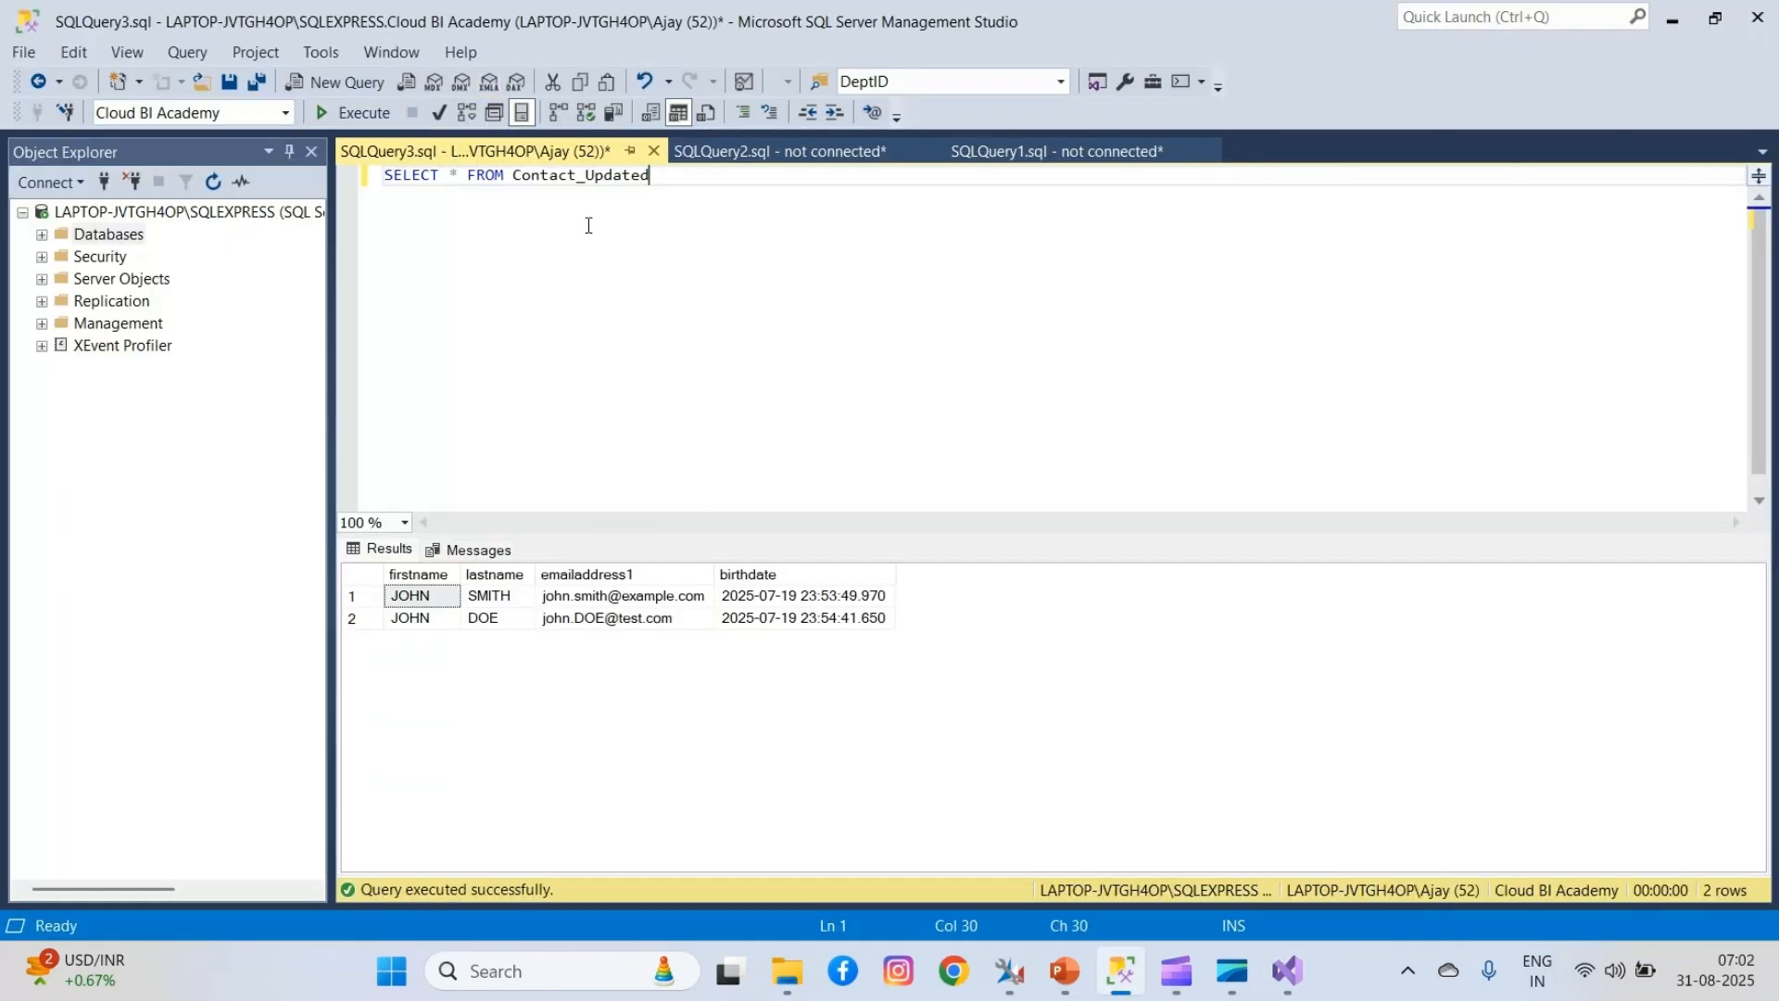
left_click_drag(466, 175, 312, 176)
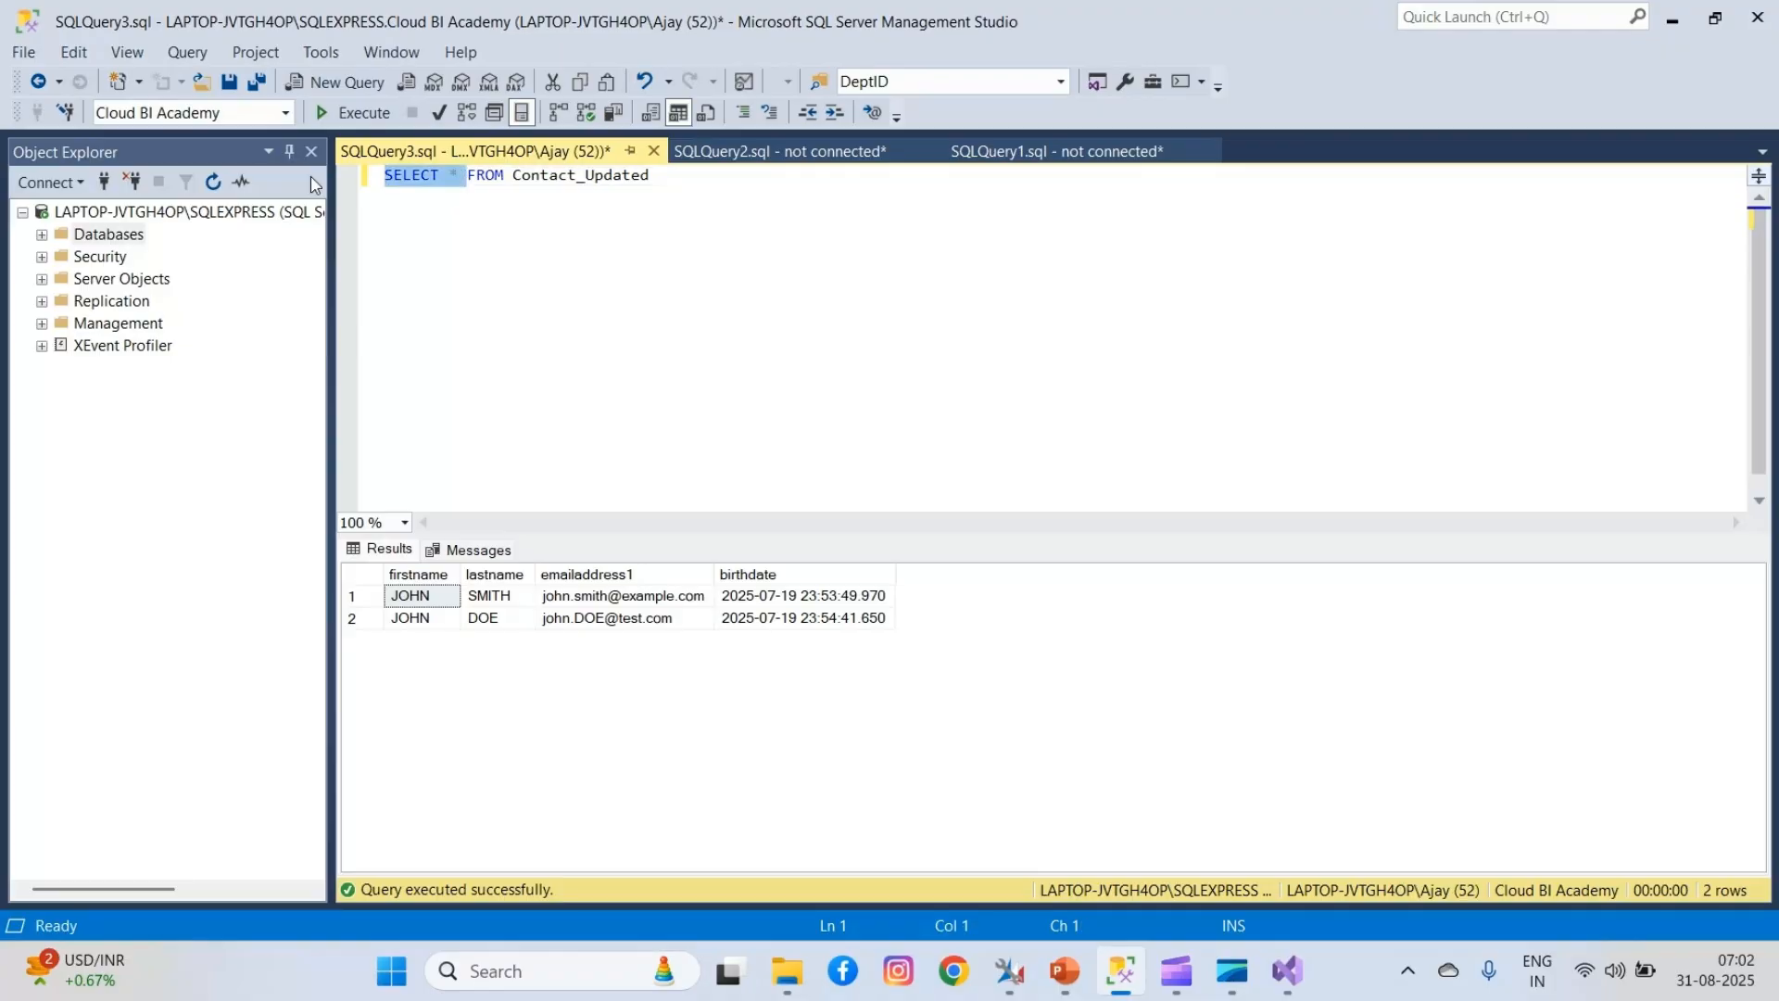
type("DE")
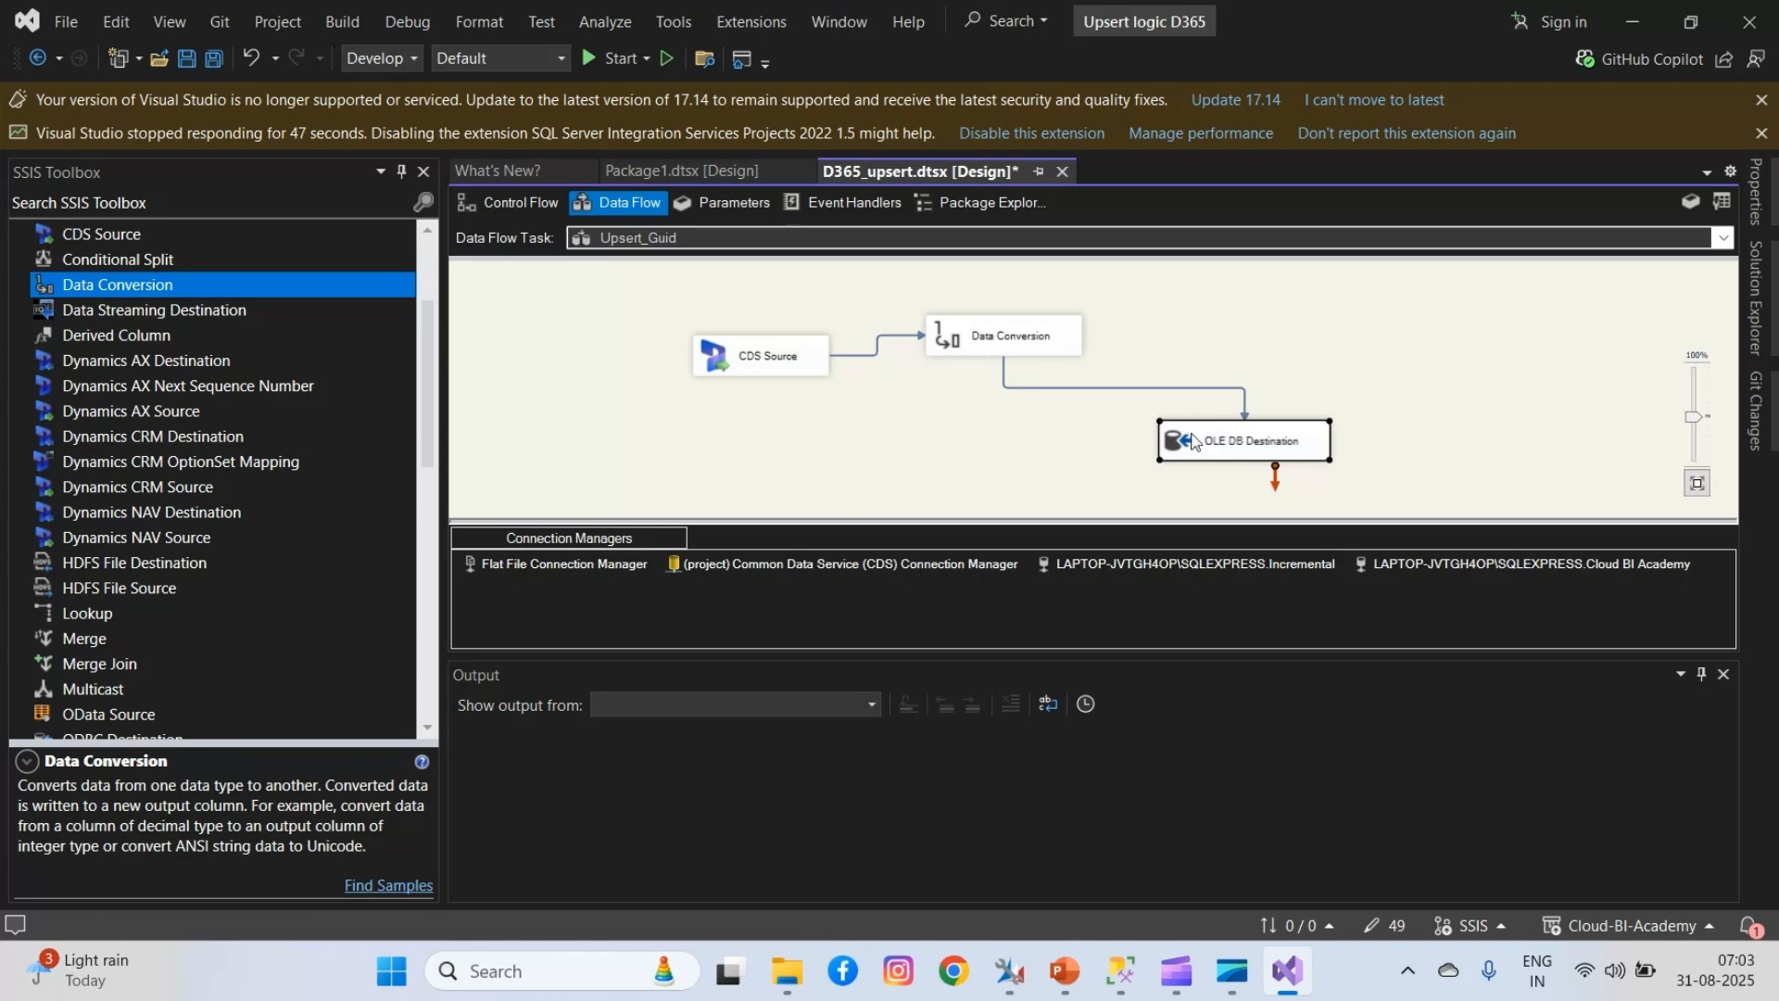
- Review the OLE DB Destination's column mappings, including the Copy of Email properties, and close the editor without changes
double_click(1223, 448)
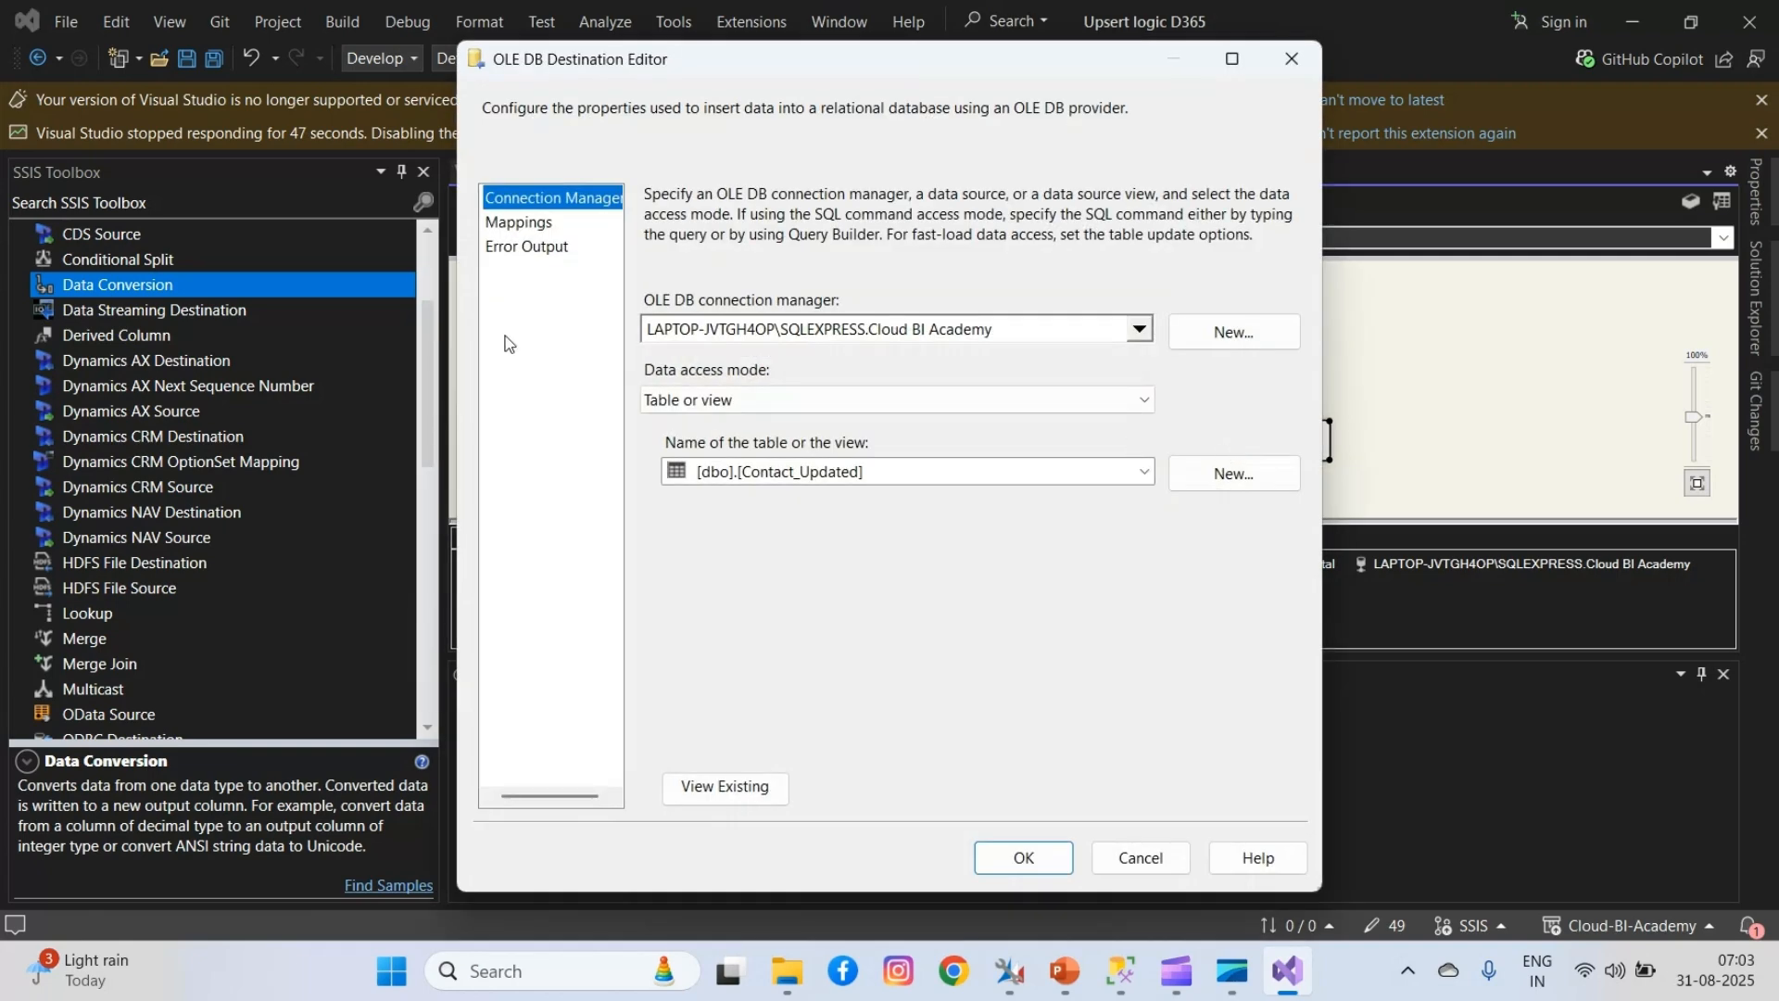
left_click(512, 226)
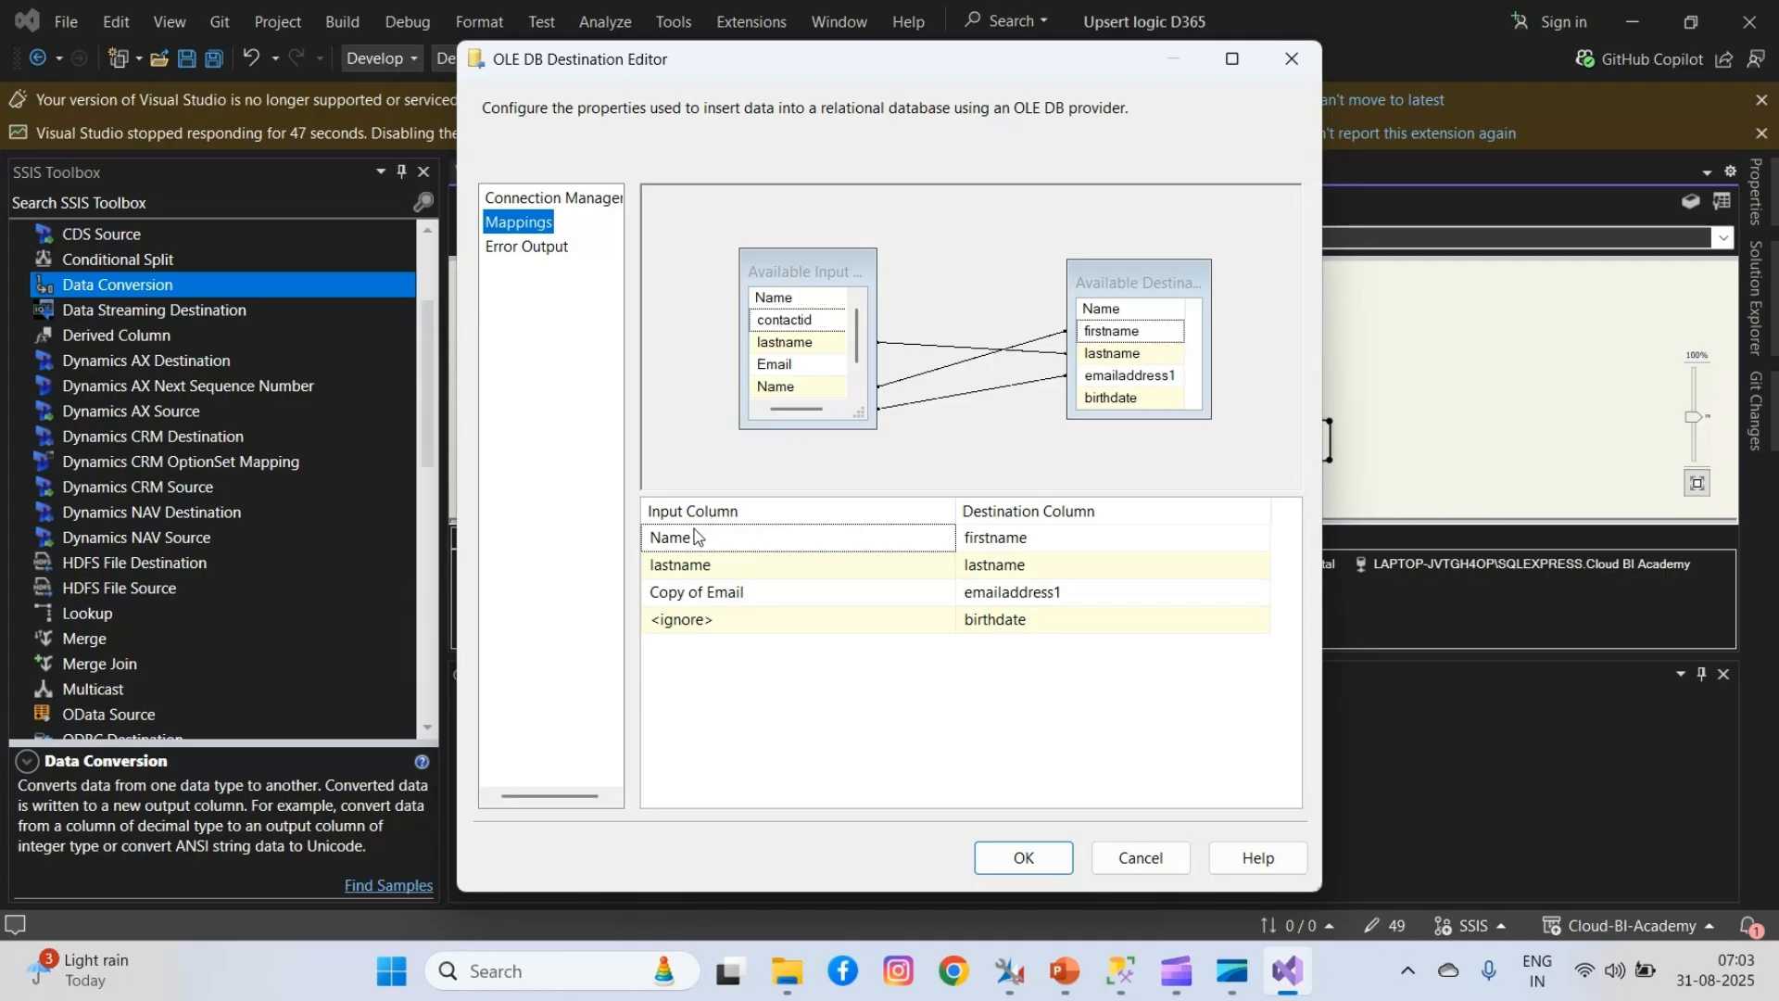
mouse_move(707, 546)
mouse_move(716, 605)
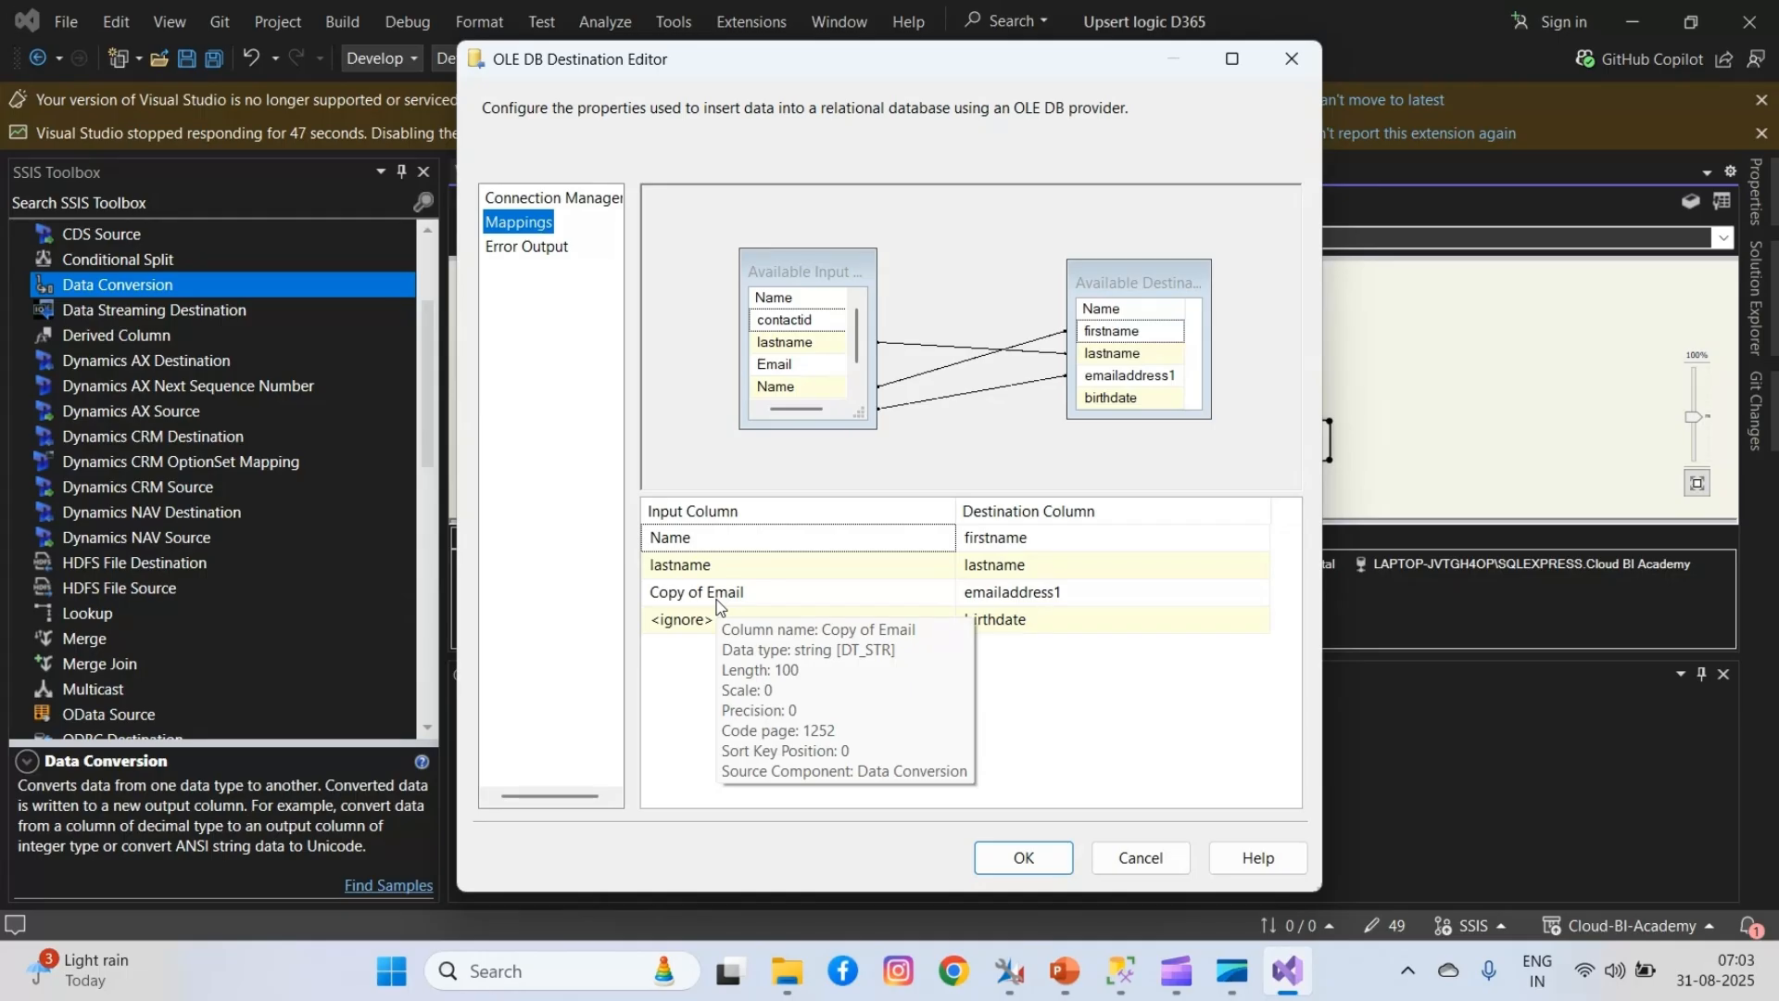
left_click(716, 605)
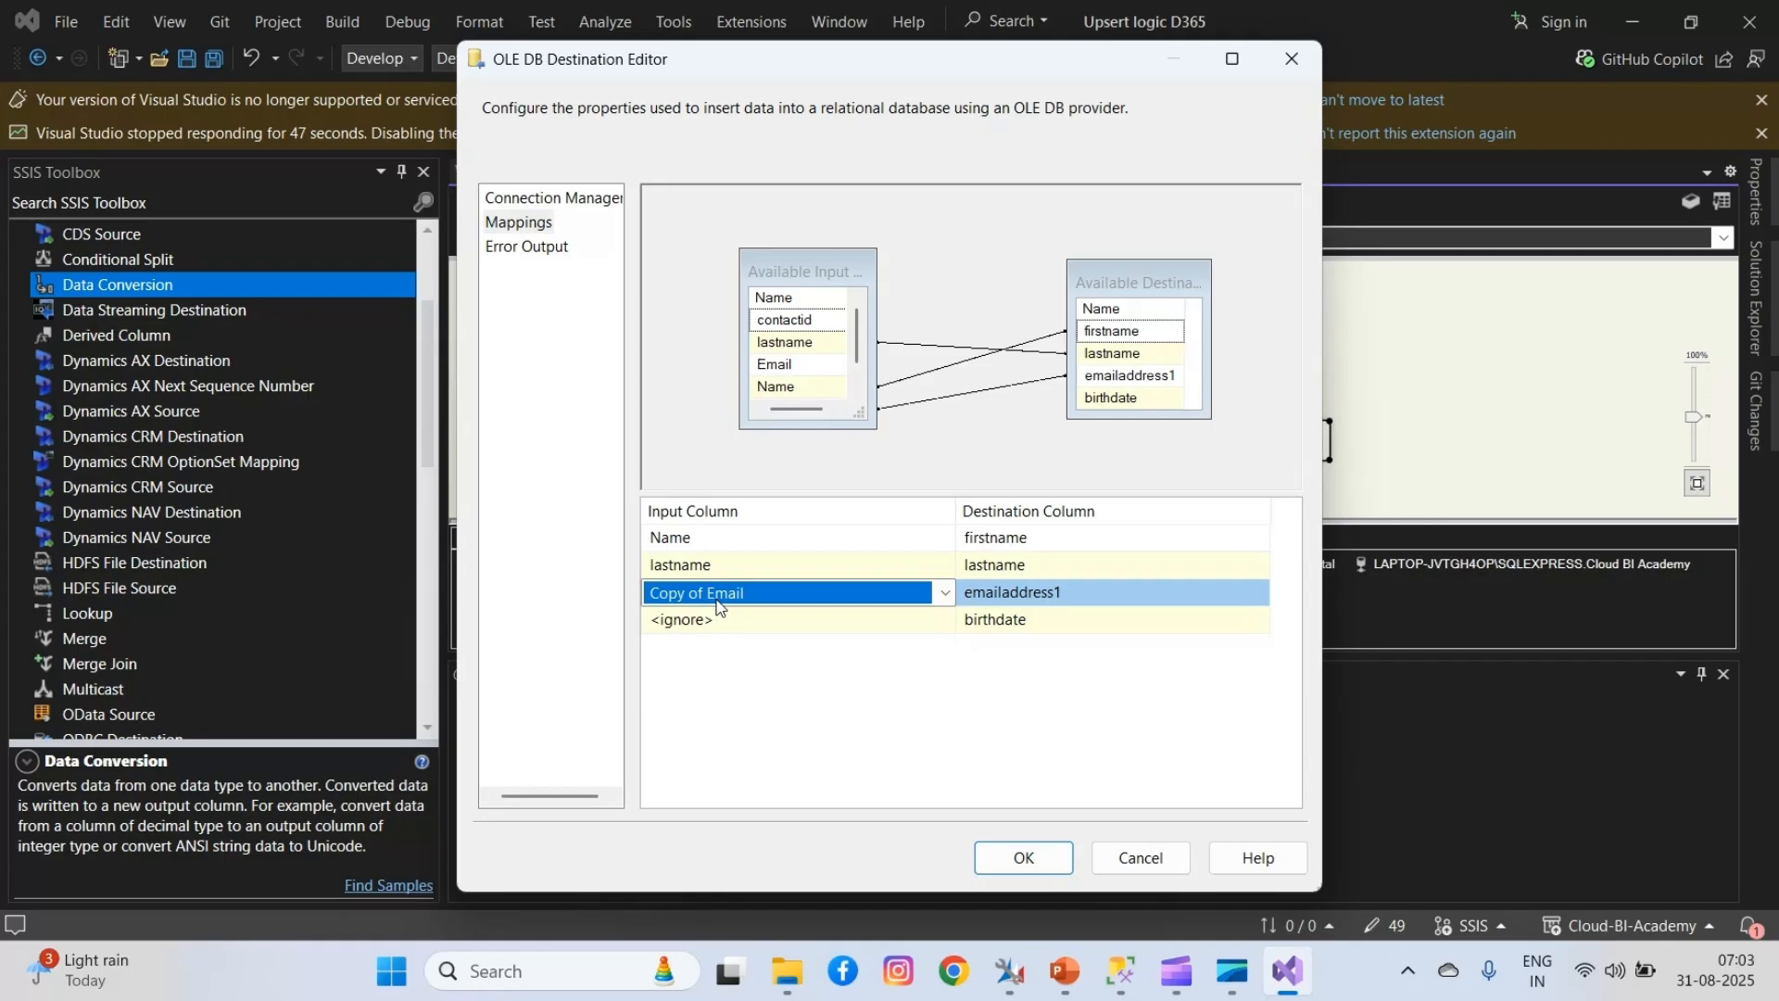
left_click(1150, 861)
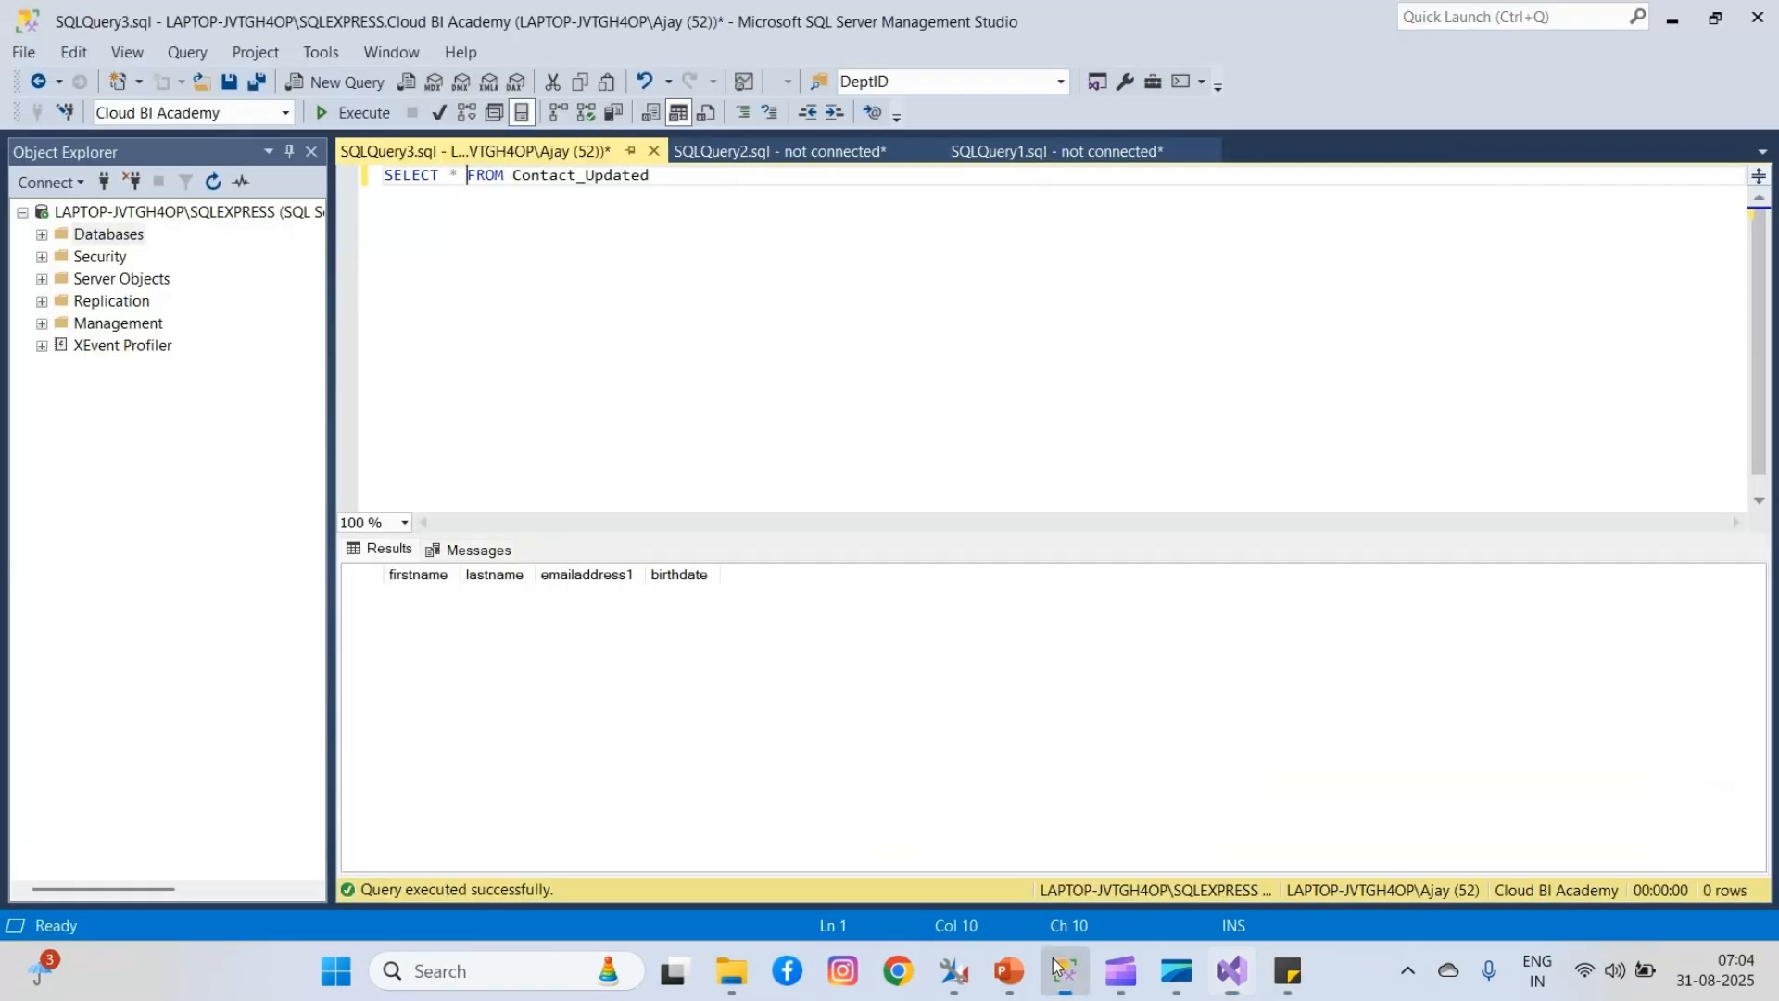
- Run the SELECT query on Contact_Updated and return to Visual Studio
left_click(322, 115)
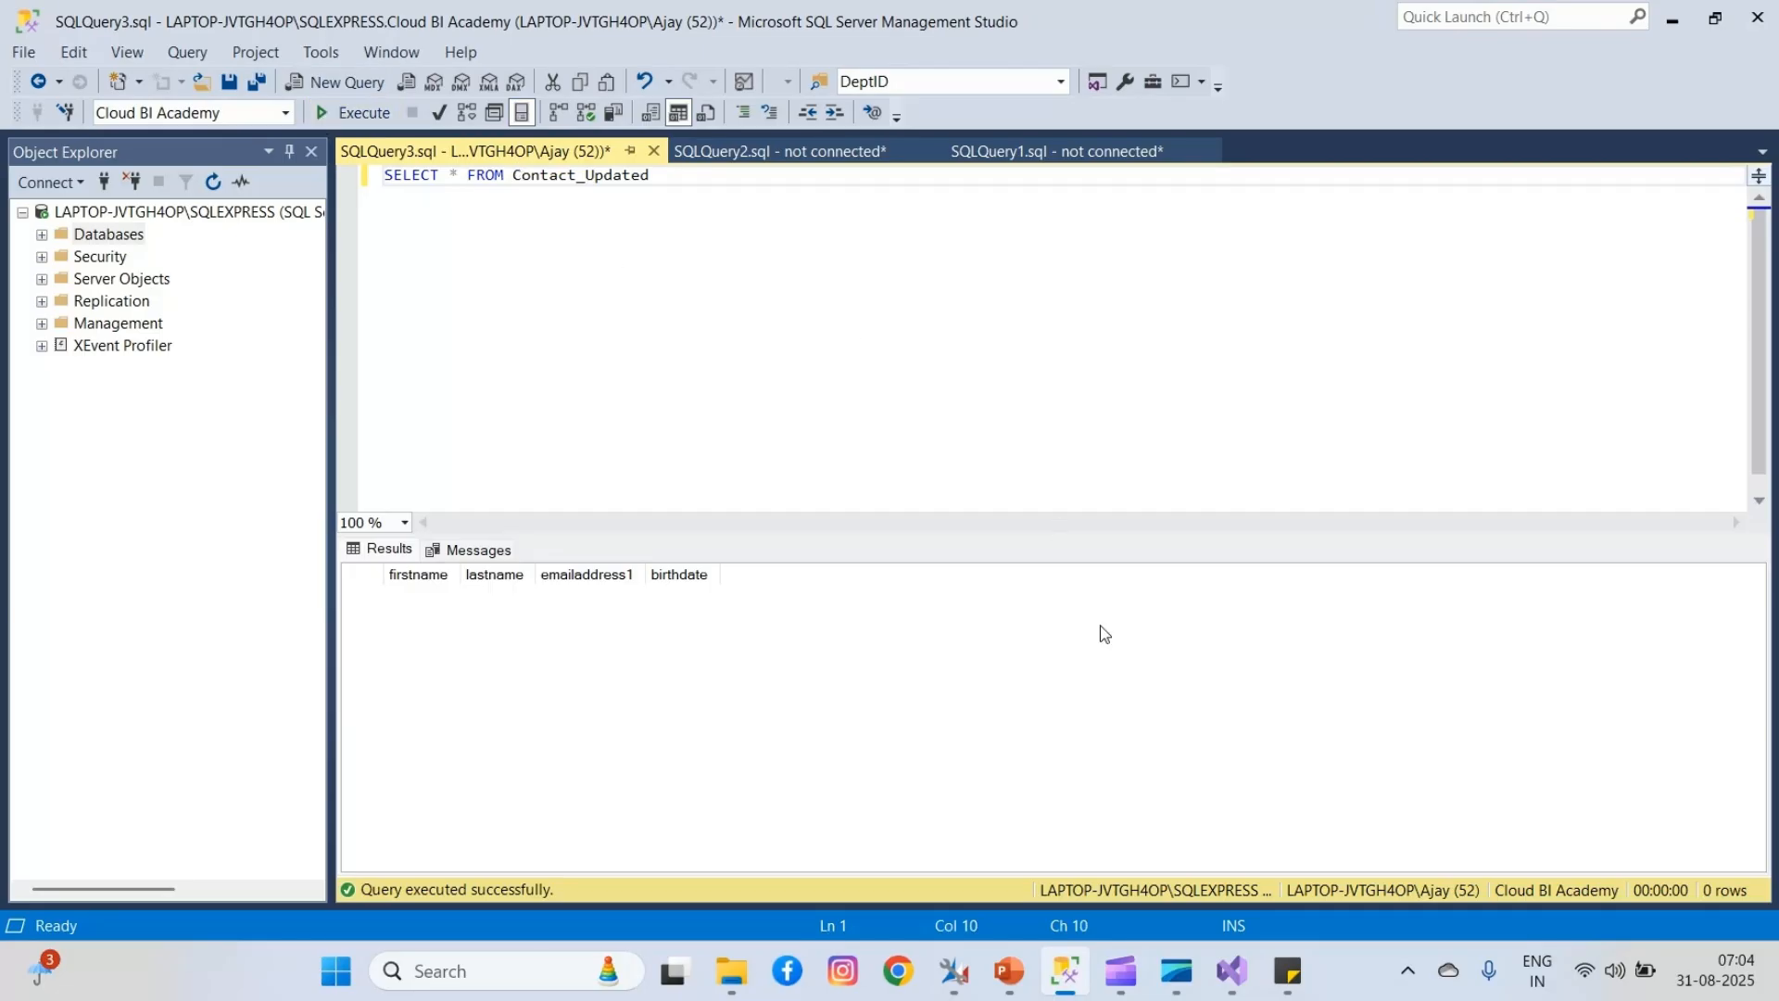
left_click(1232, 869)
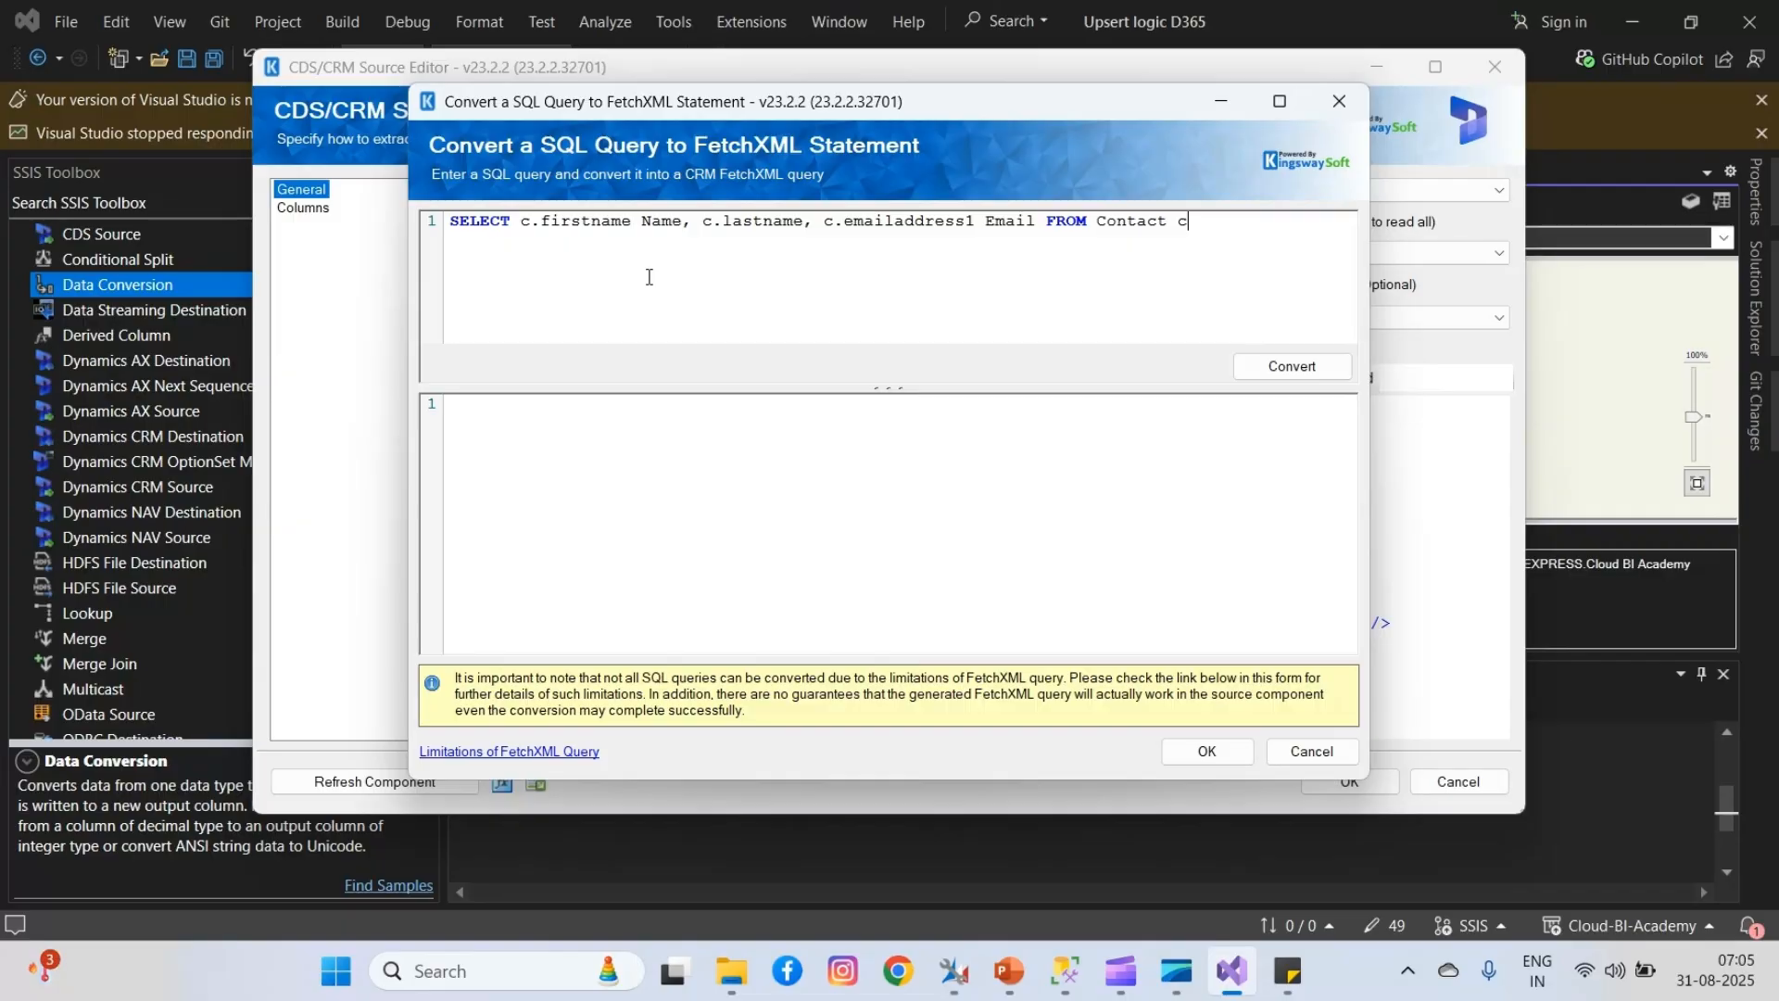
- Convert the unfiltered Contact query for firstname, lastname and emailaddress1 to FetchXML and accept it in the CDS source
left_click(1286, 370)
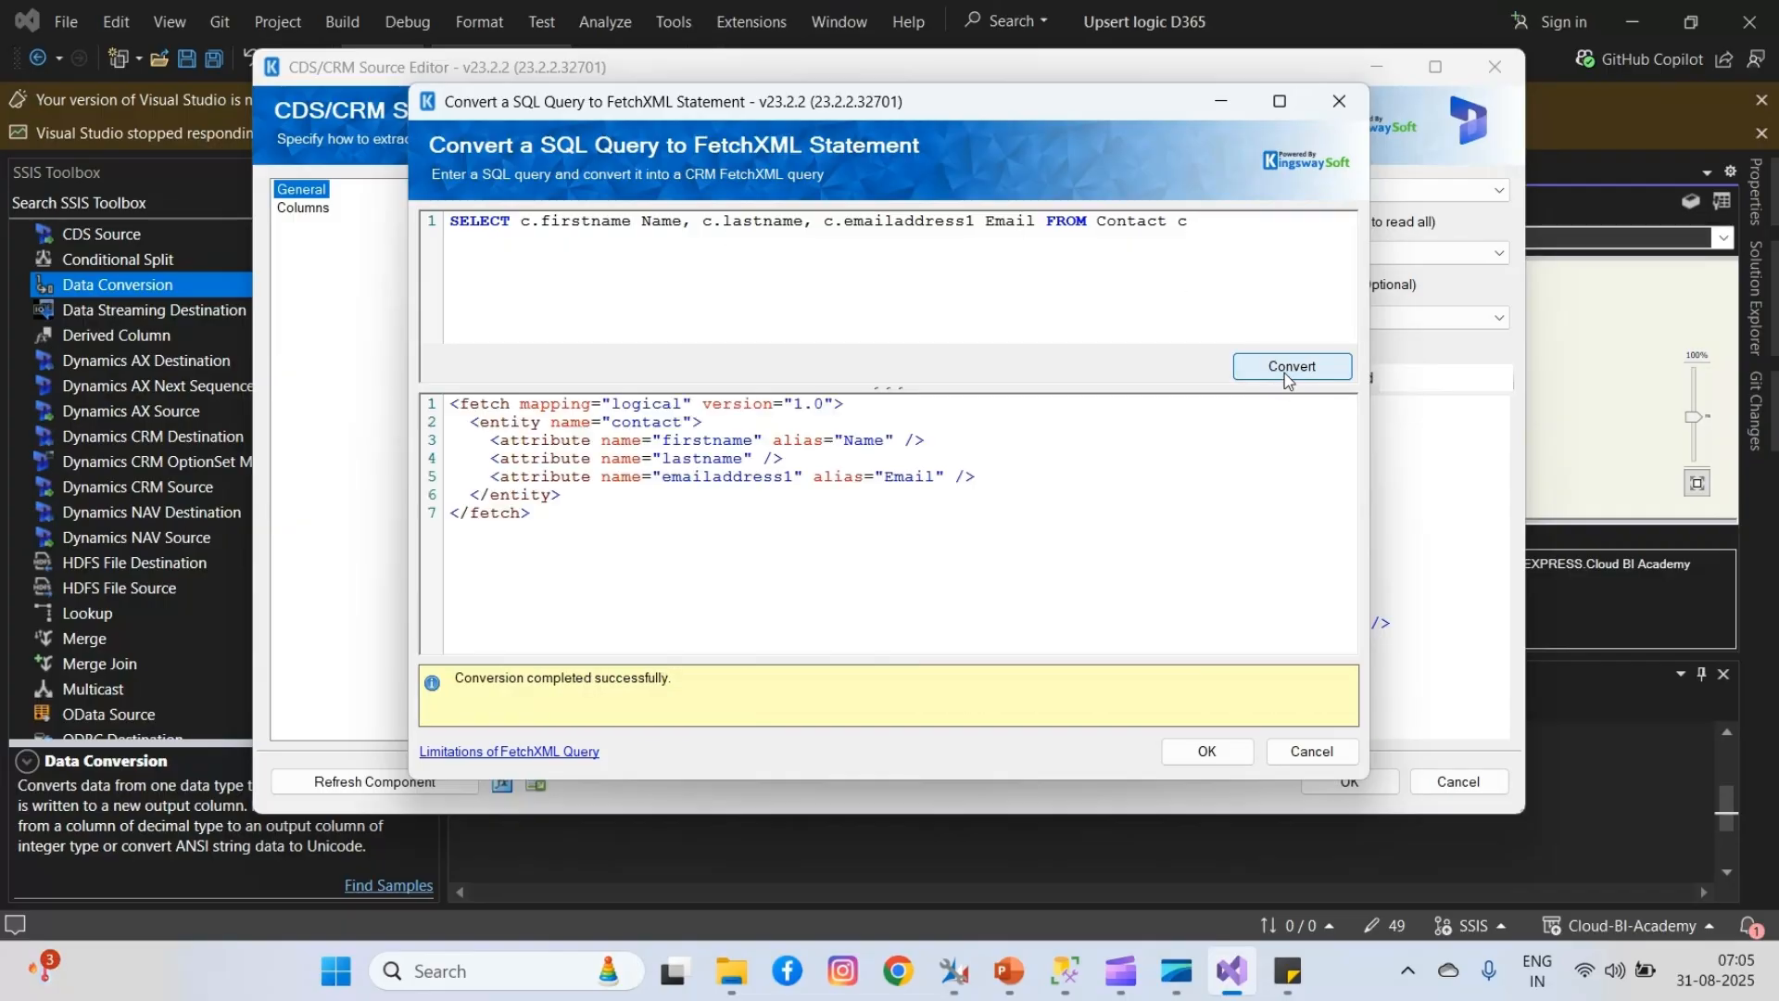
left_click(1210, 749)
left_click(1351, 775)
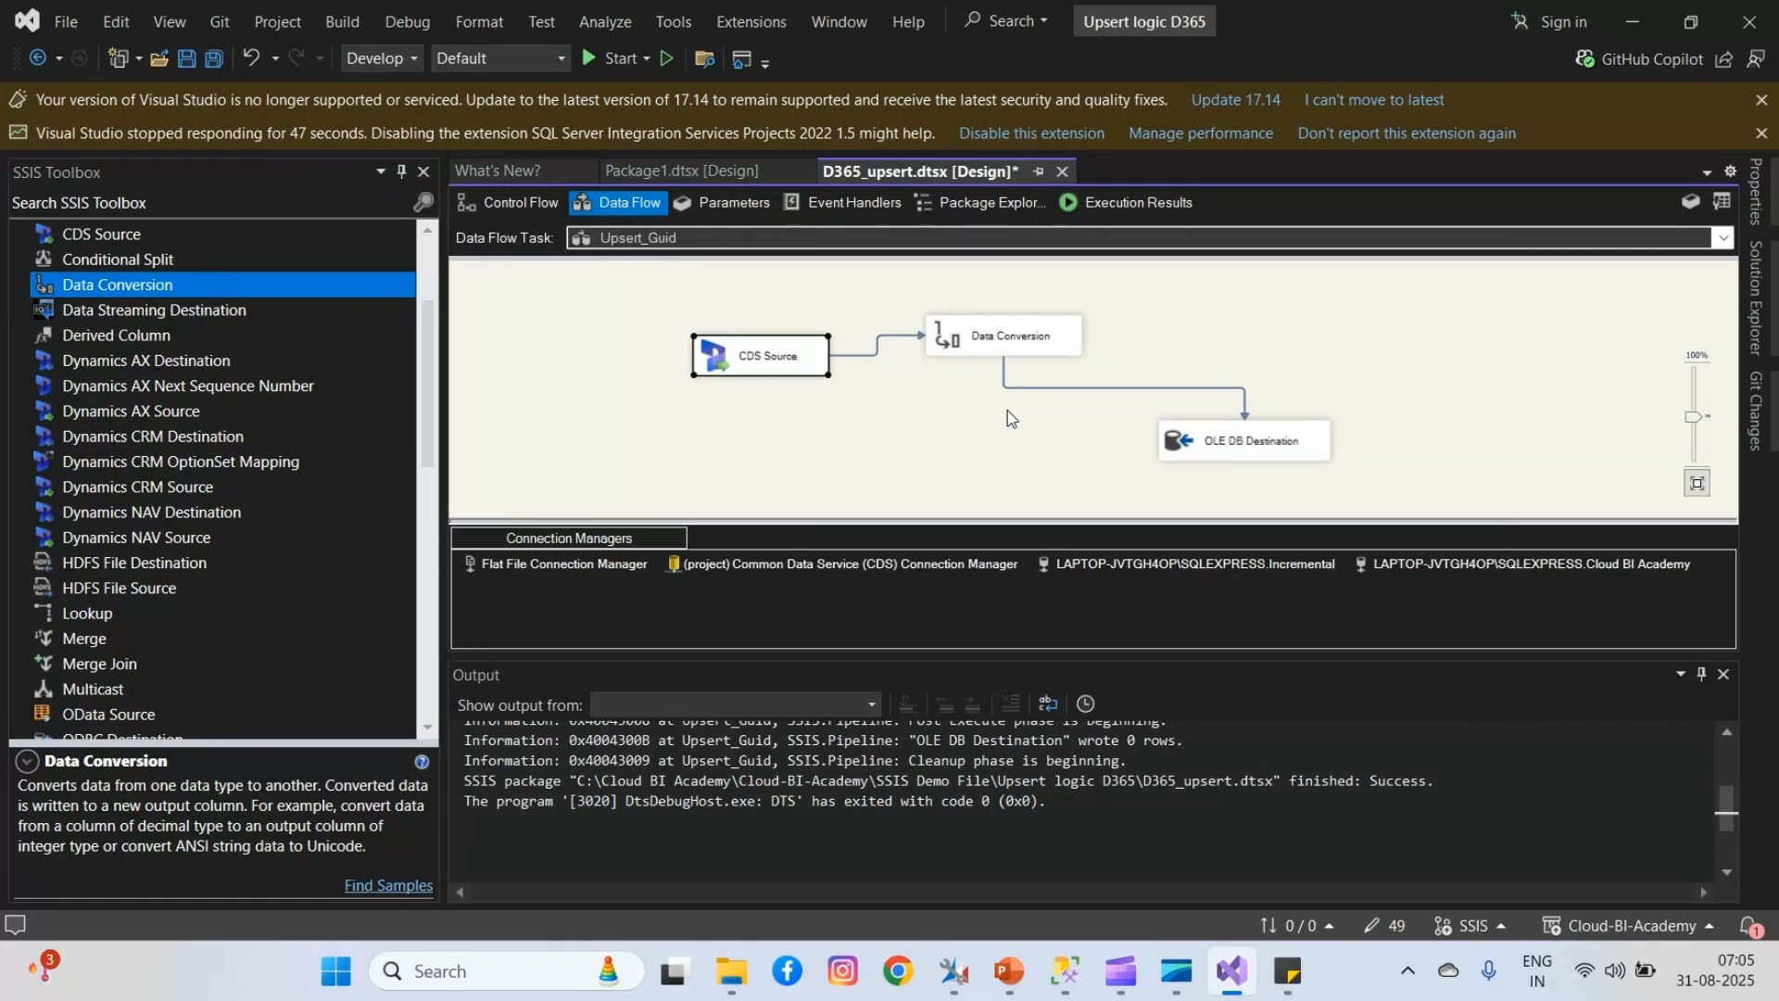
- Execute the Upsert_Guid data flow task
right_click(1342, 278)
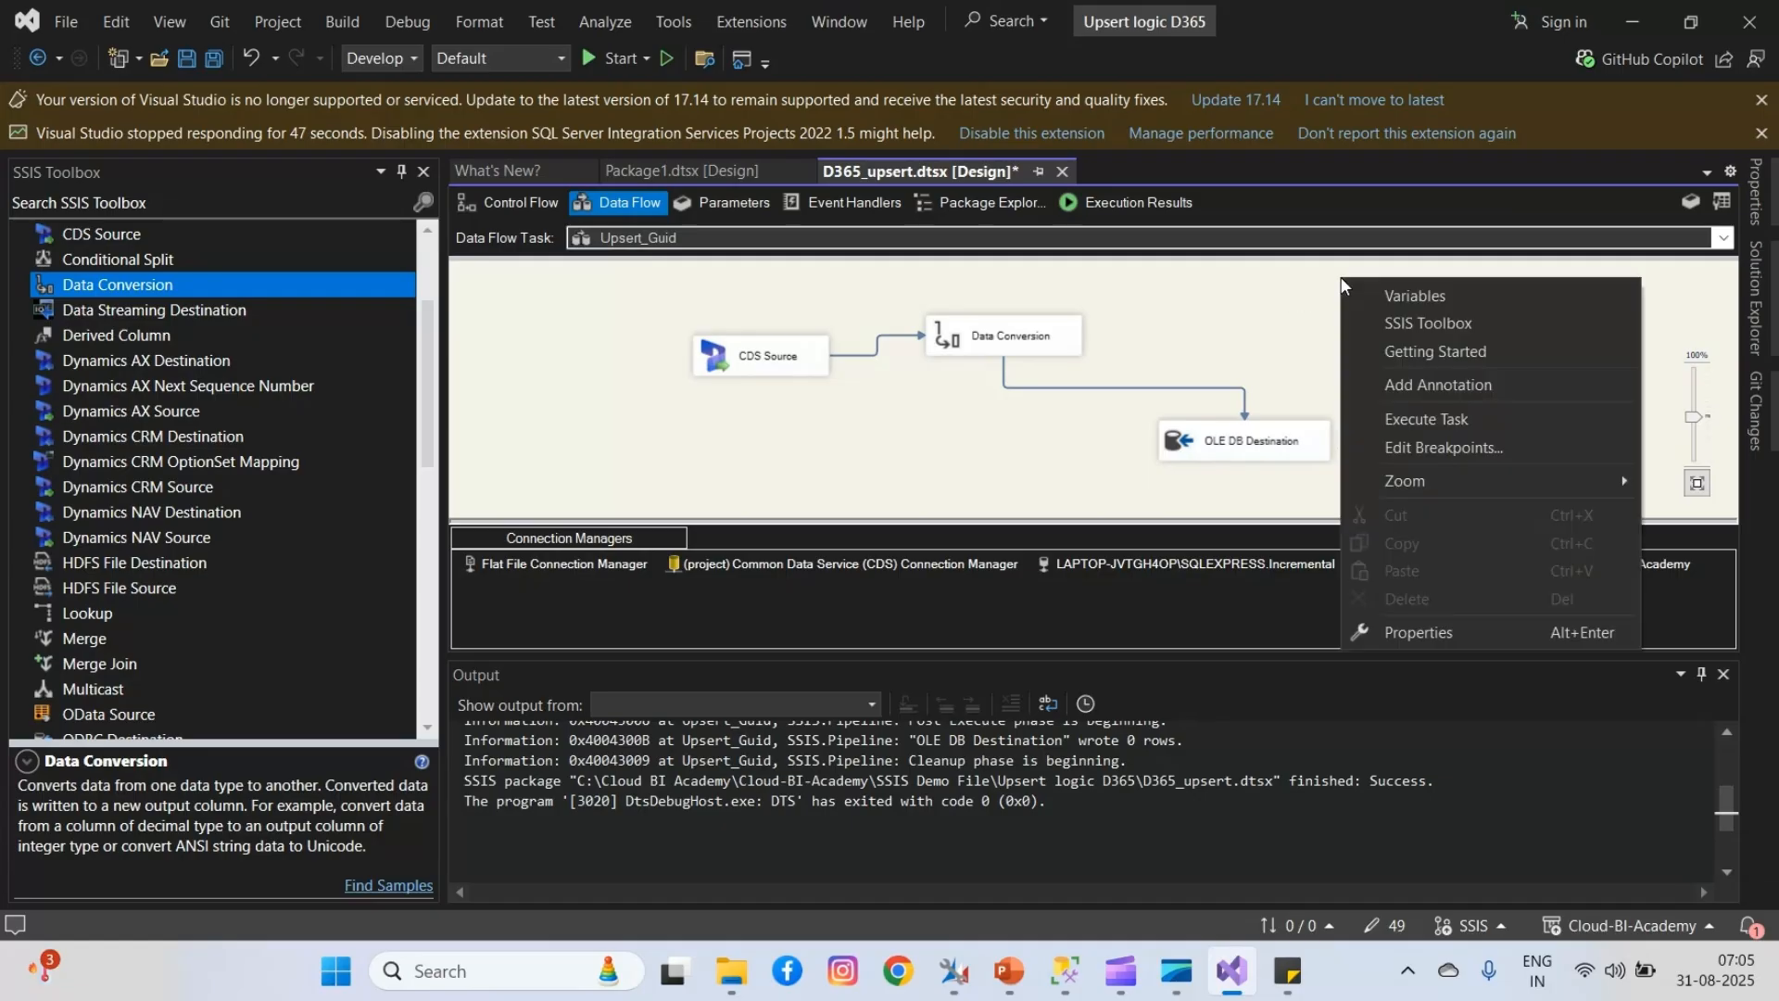
left_click(1442, 428)
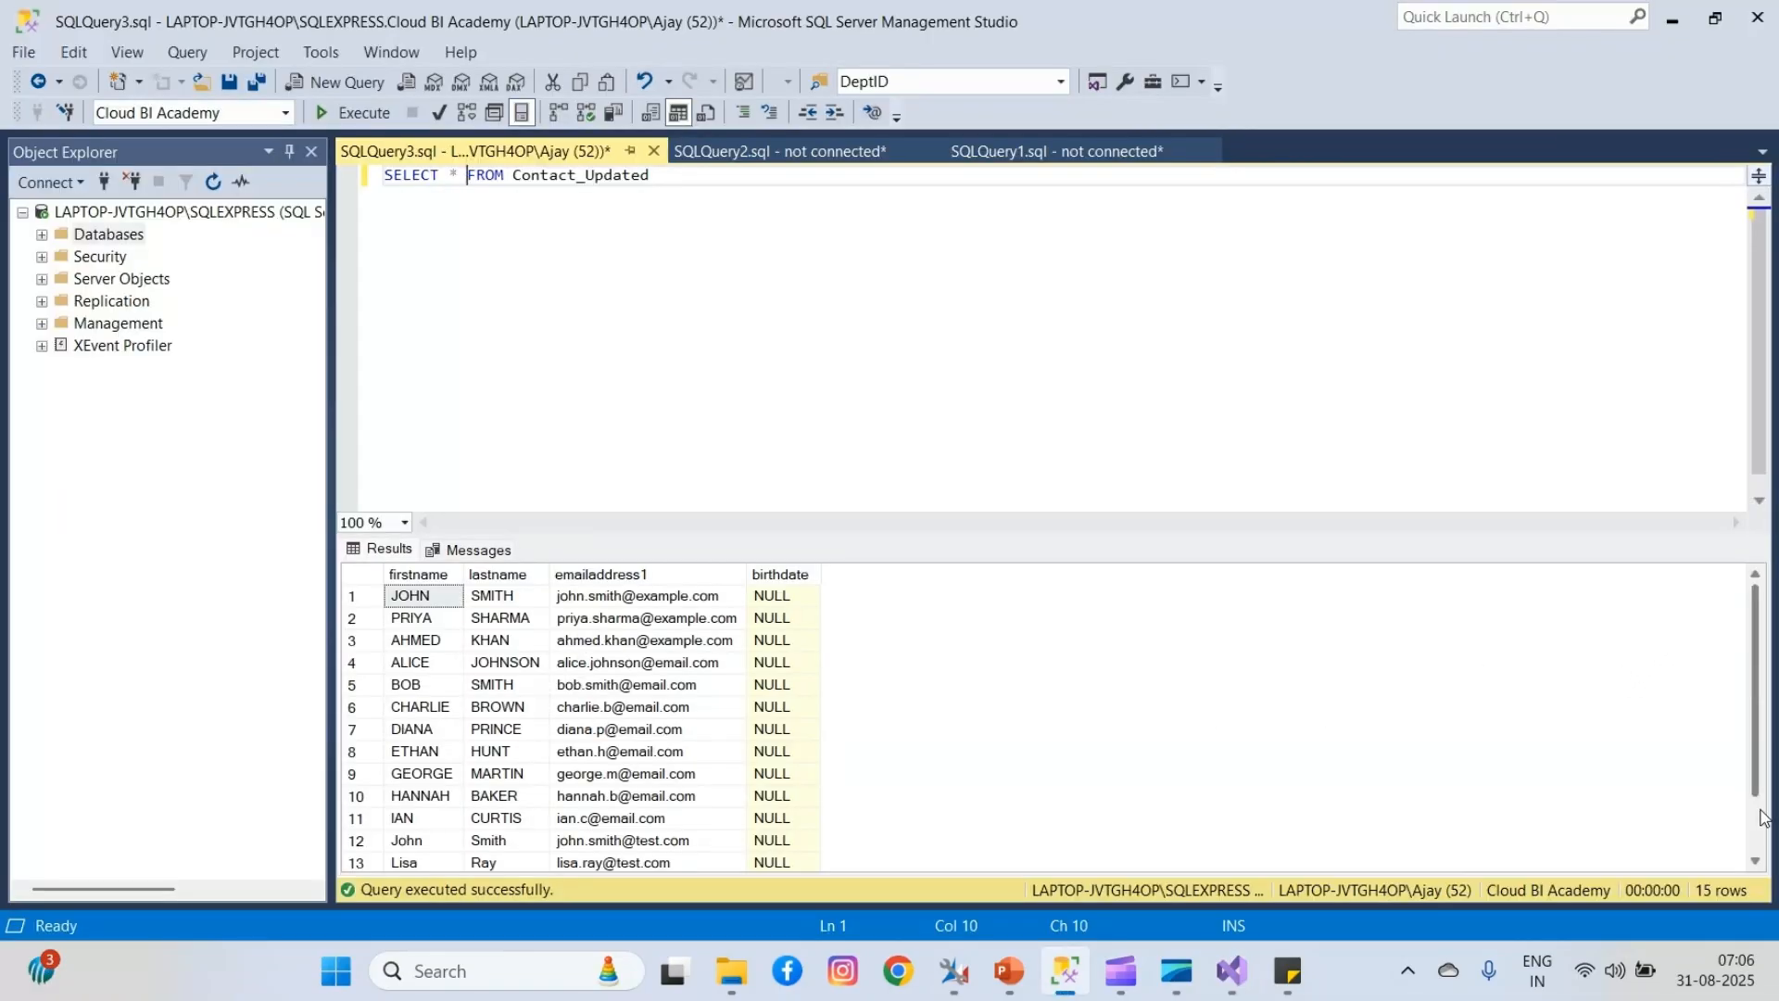
- Switch back to the Upsert logic D365 solution in Visual Studio
mouse_move(968, 984)
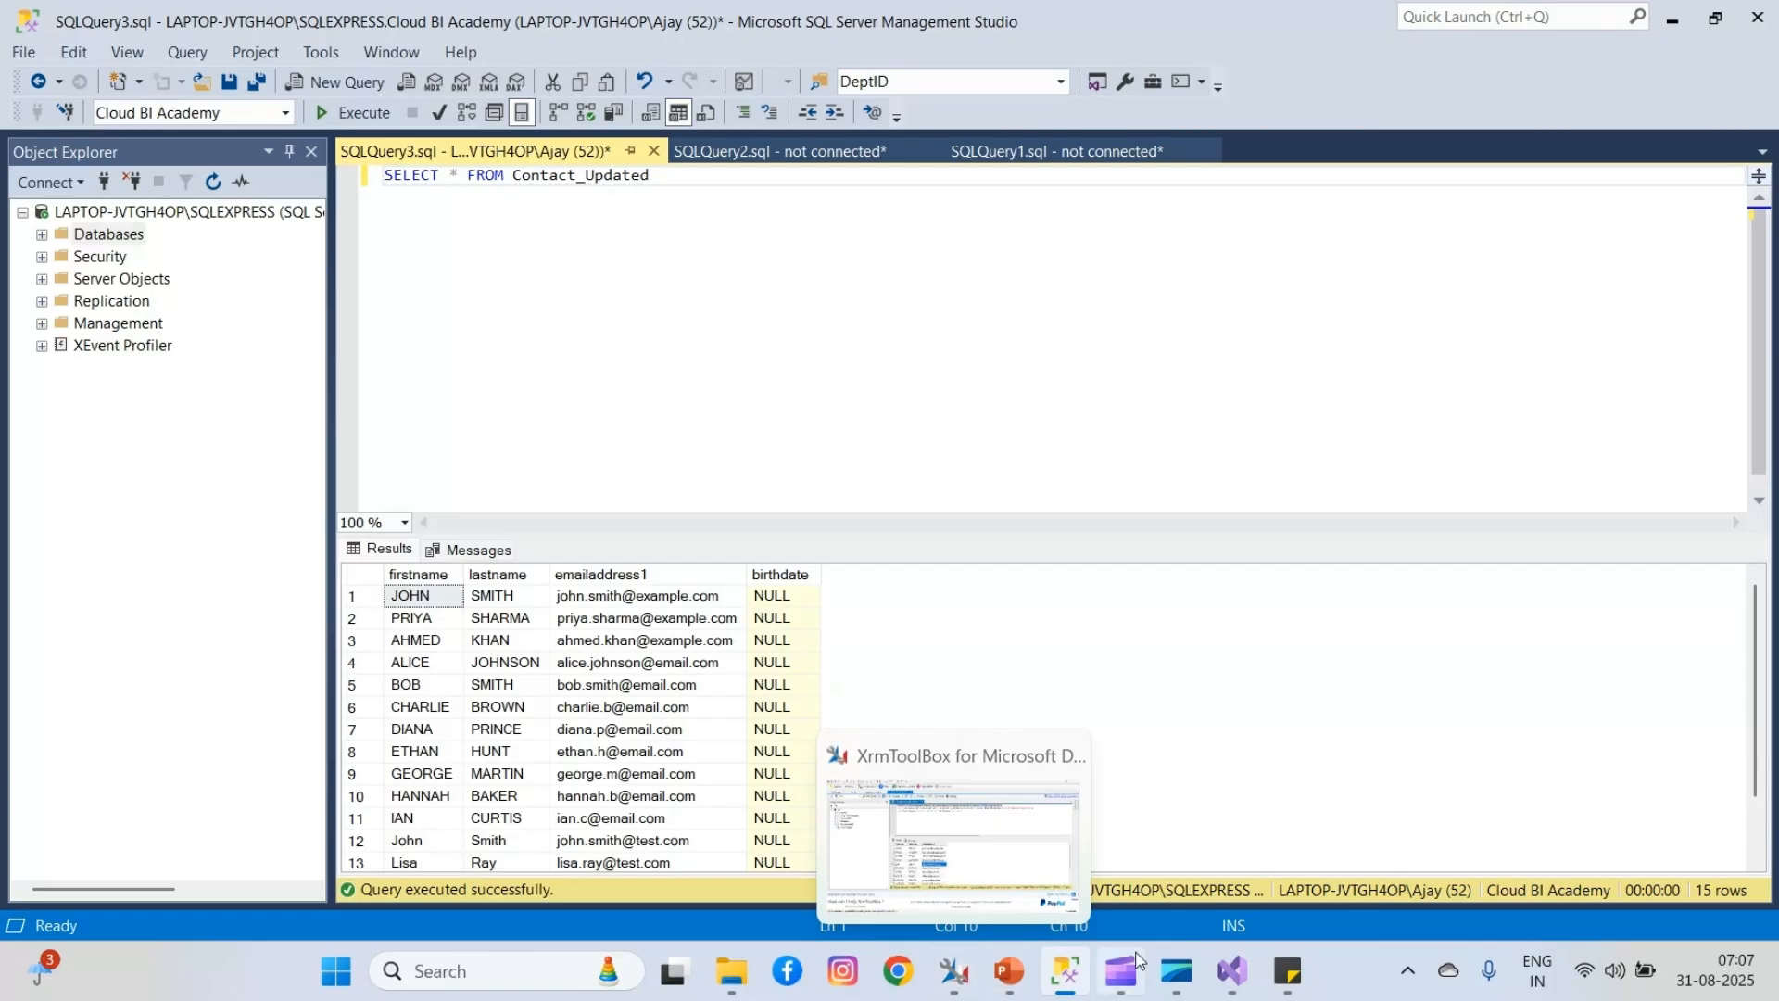
left_click(1236, 973)
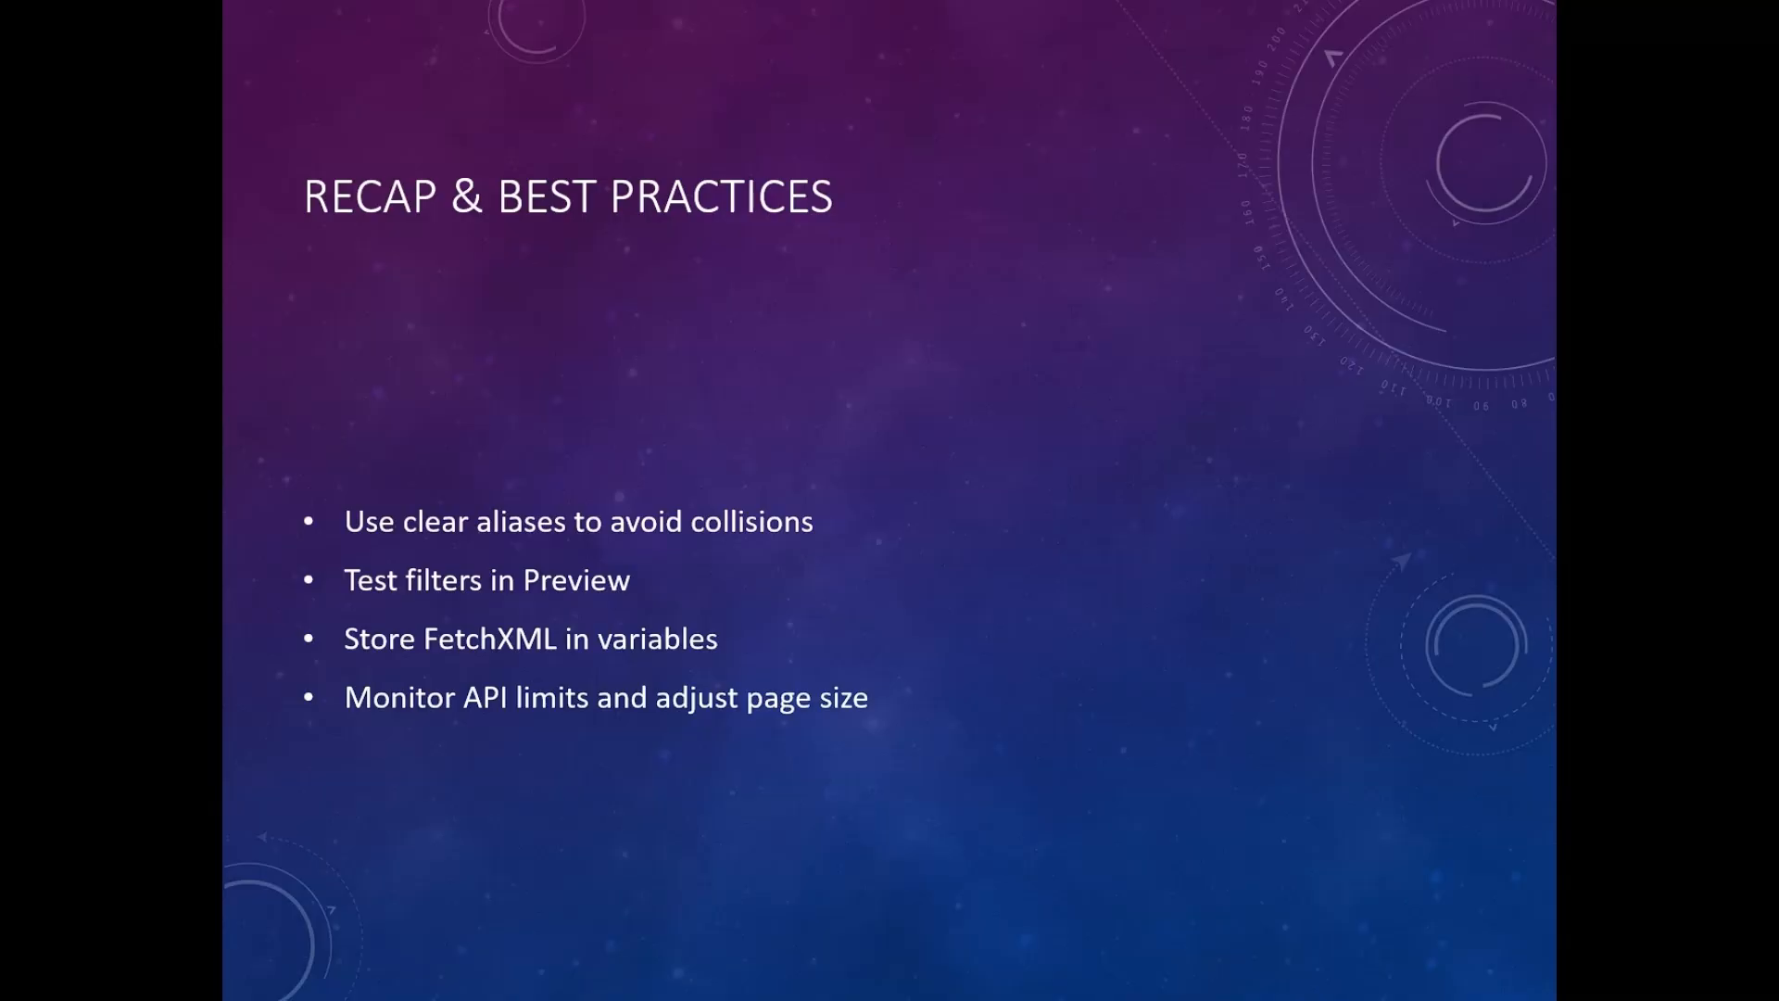
key("super")
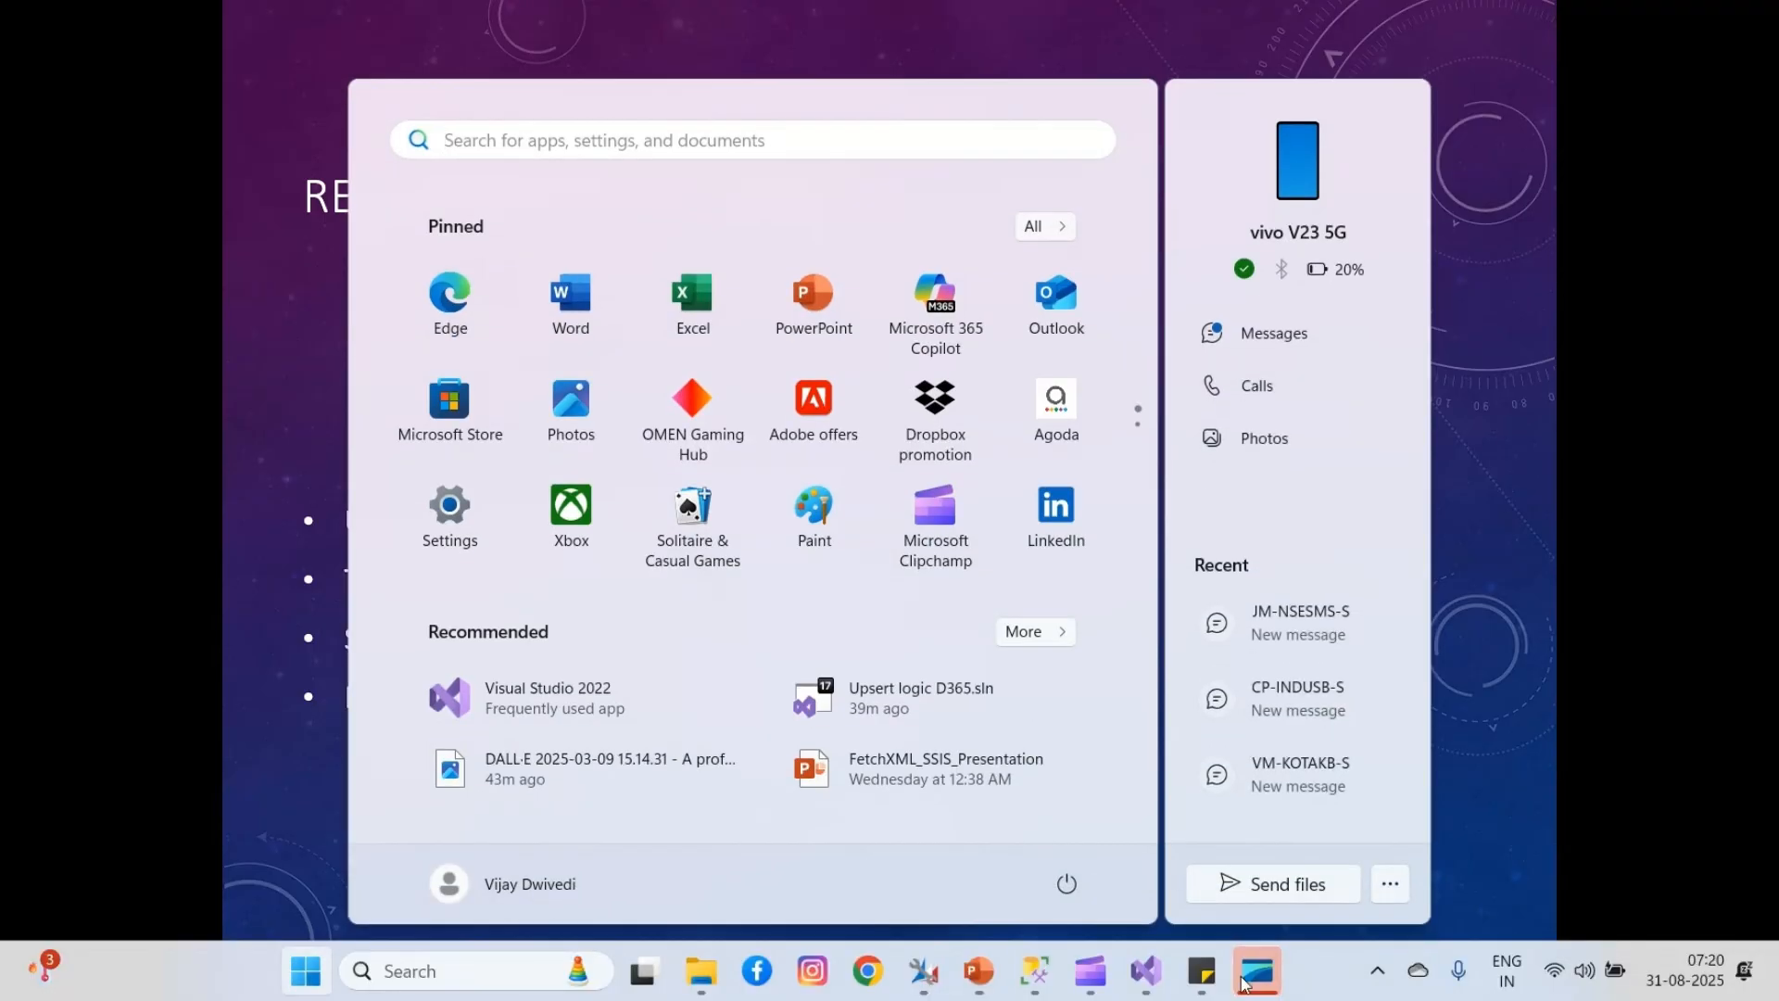
left_click(1142, 851)
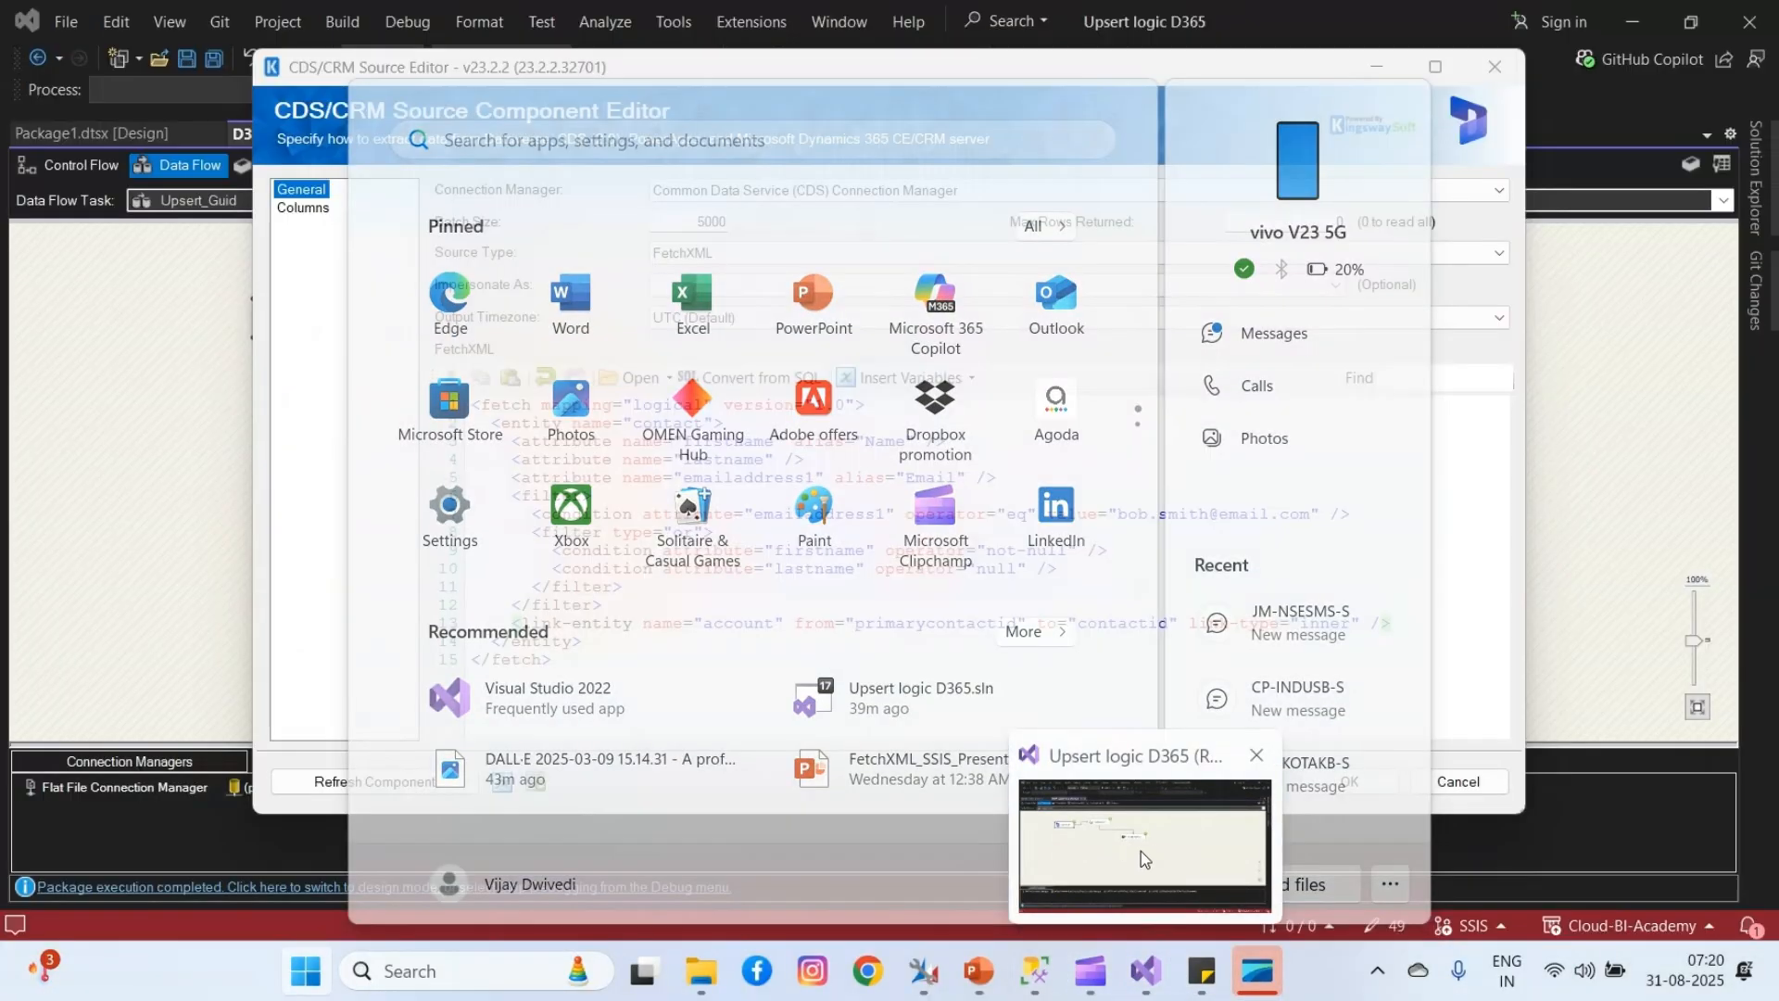